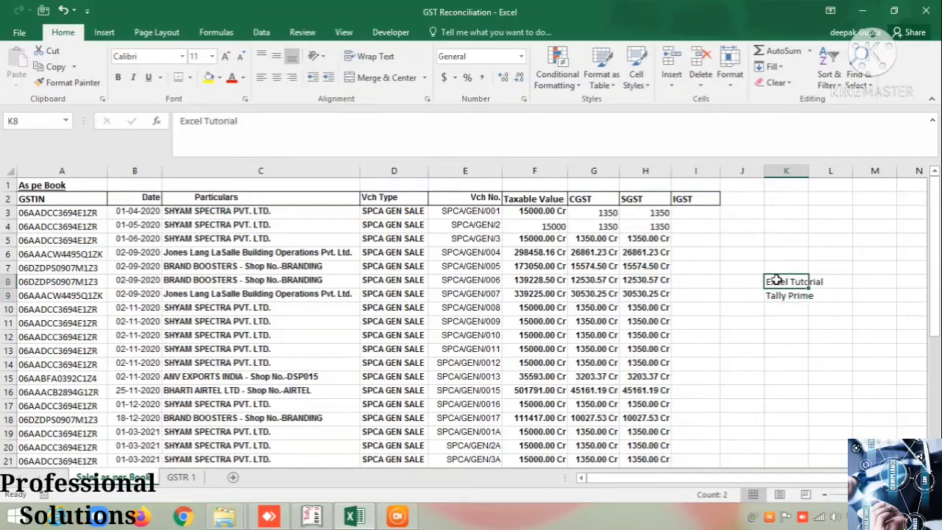
Clear the sample notes in K8:K9 and enter the invoice number SP-201-2020-21 in K7.
key(Delete)
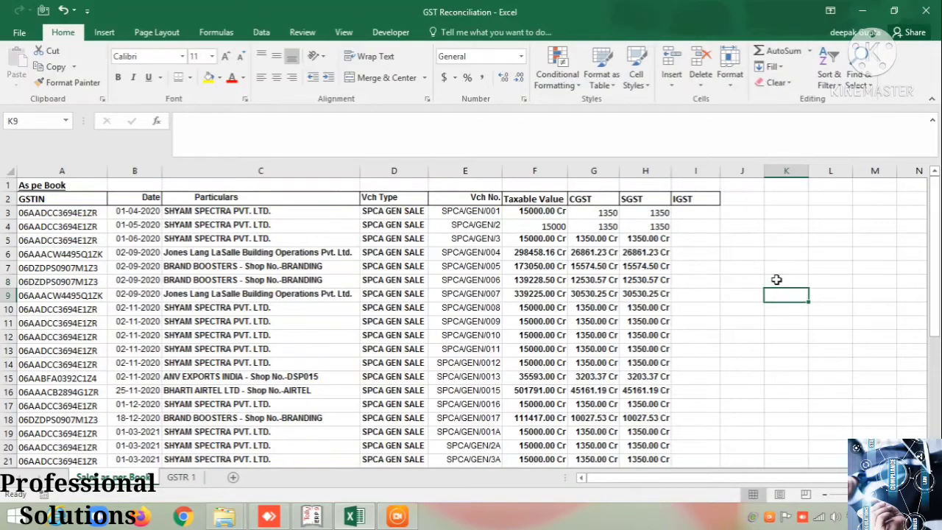
key(Up)
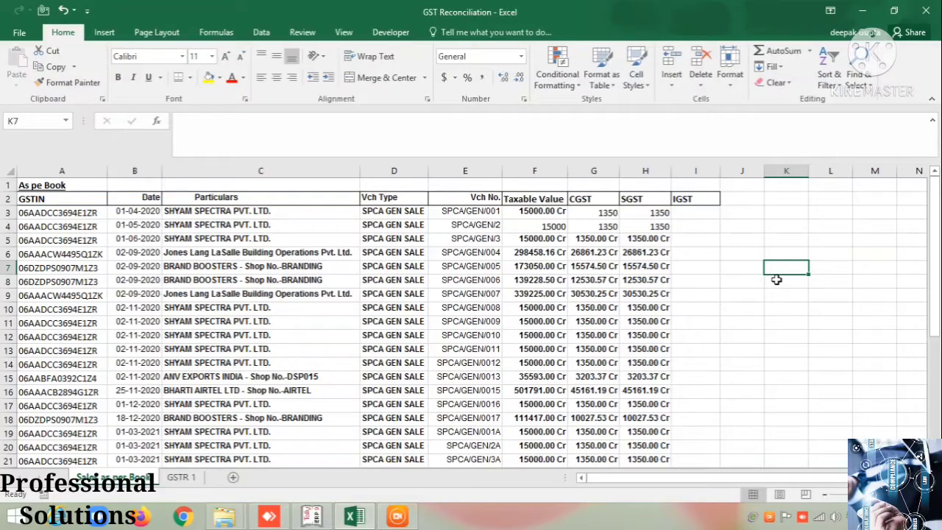
text(SP)
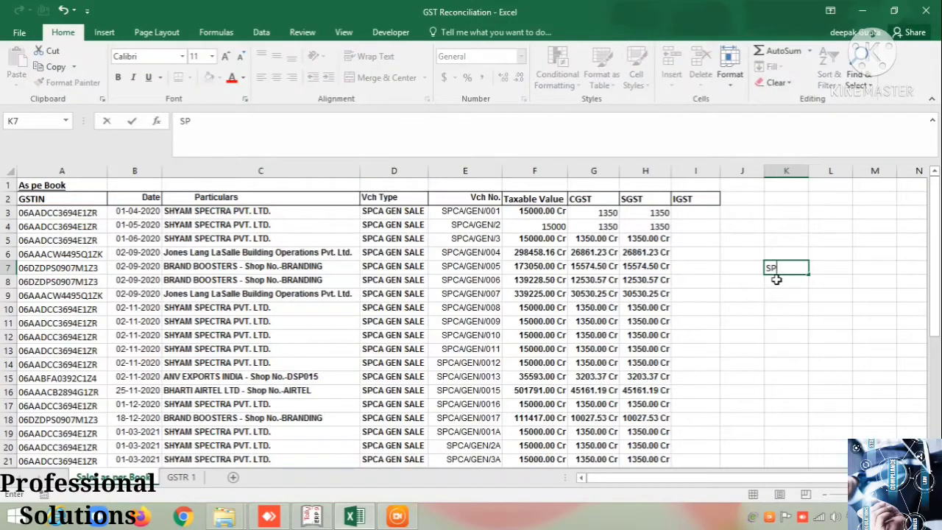
text(-201-2020-21)
key(Return)
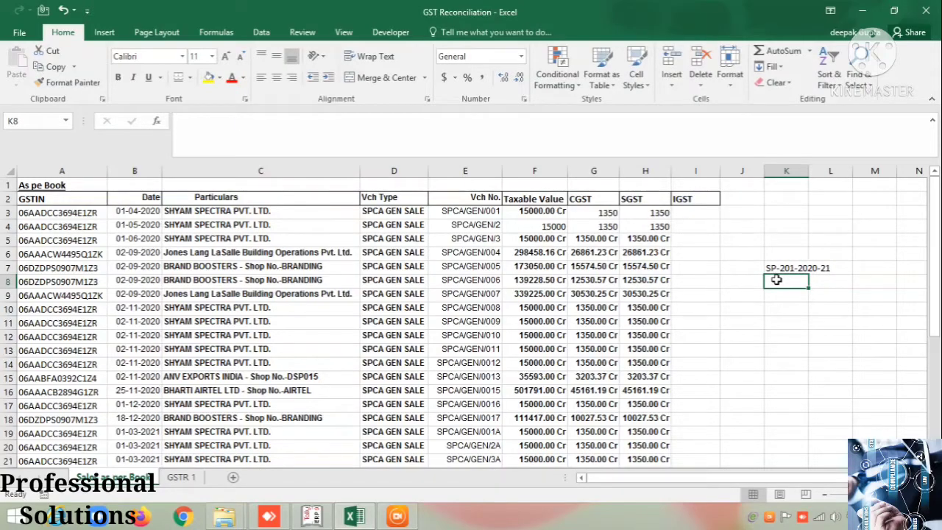
Label the example invoice number in row 7 as Book in J7.
key(Up)
key(Left)
text(Book)
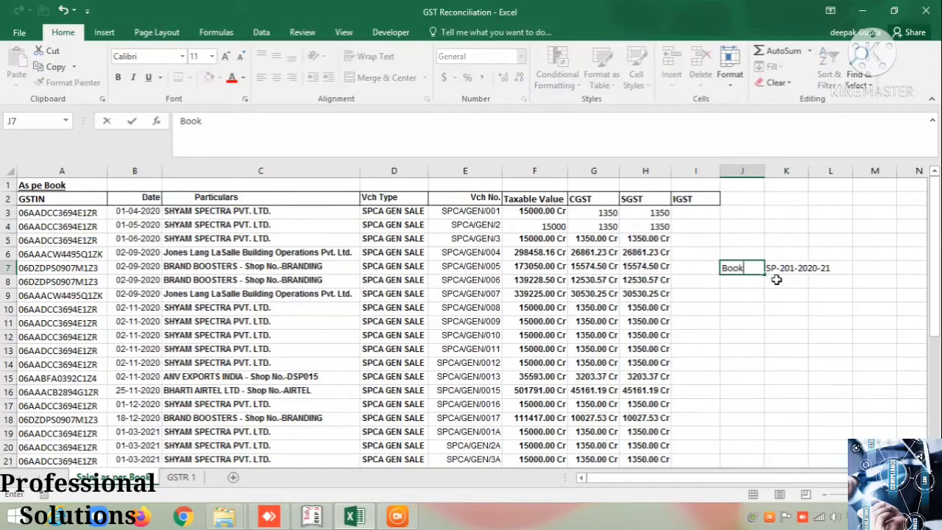
key(Return)
Add a GST row below it, with the label GST in J8 and SP201-2020-21 in K8.
text(GST)
key(Tab)
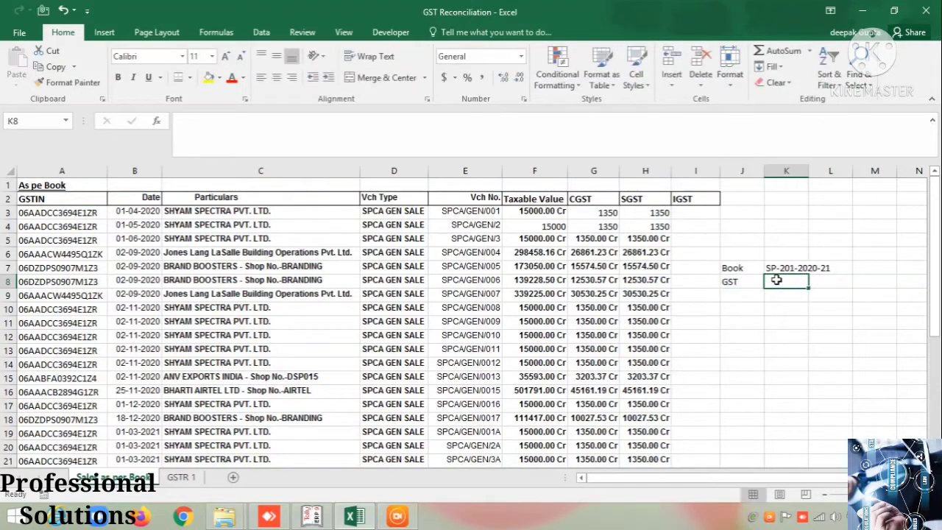
text(SP)
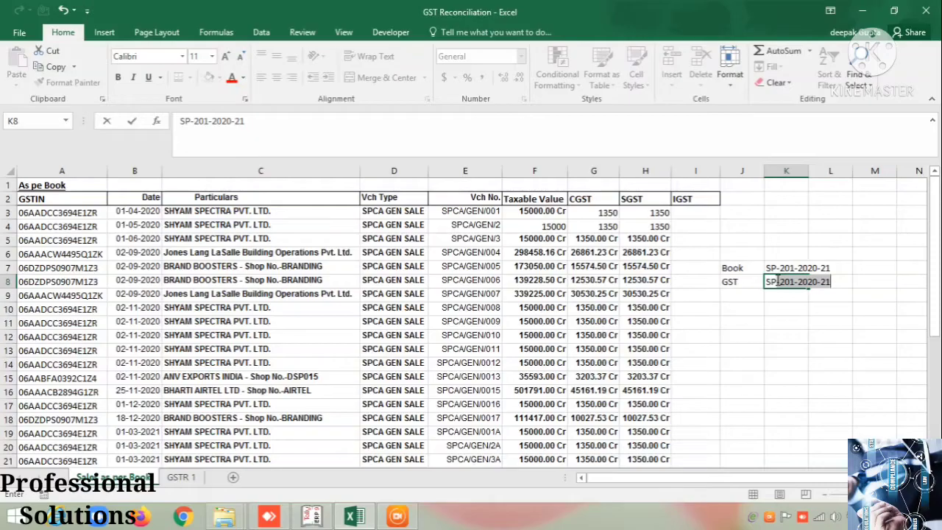
text(201-2020-21)
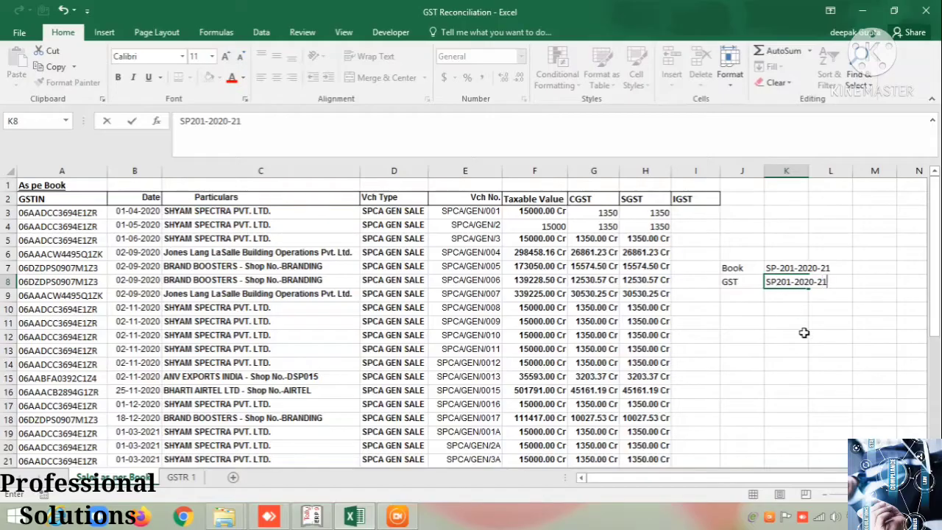
click(804, 334)
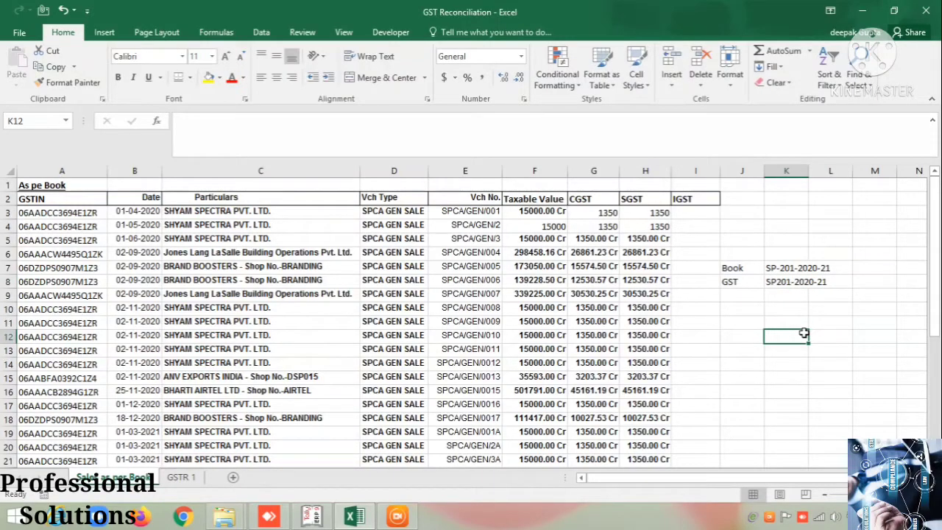
Enter the note Annual GSTR -9 in J9, below the Book and GST labels.
key(Up)
key(Up)
key(Up)
key(Up)
key(Up)
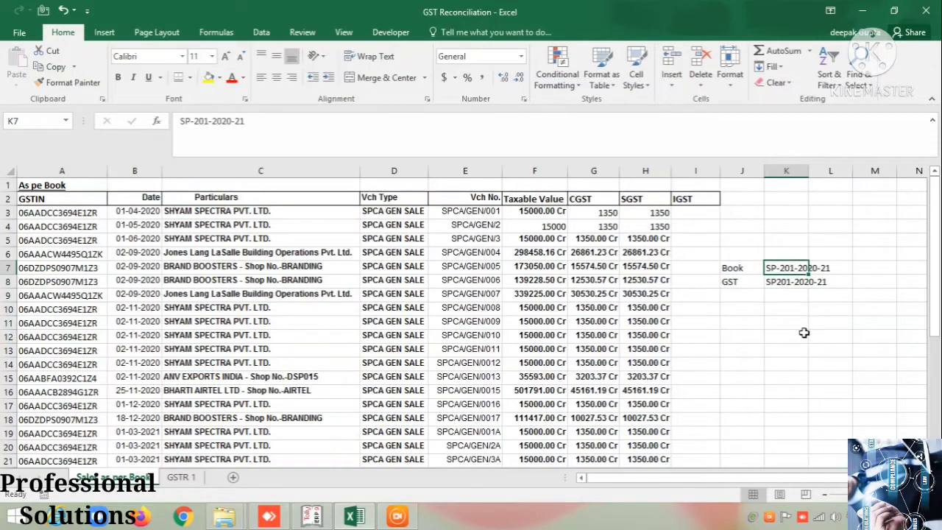
key(Down)
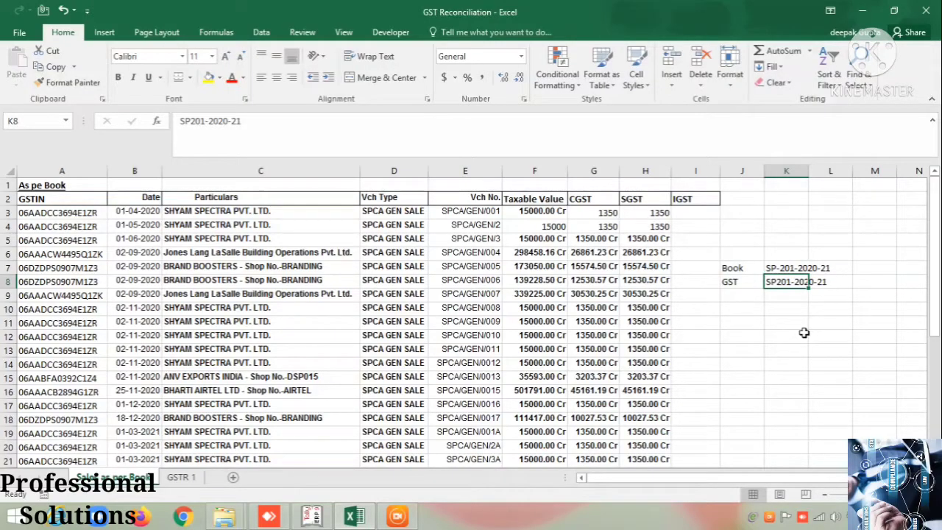
key(Return)
key(Left)
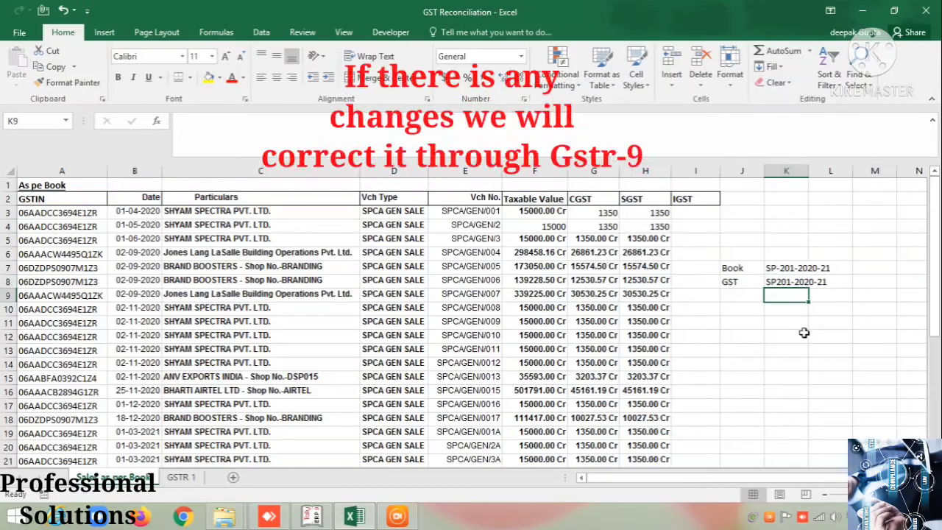
text(Annu)
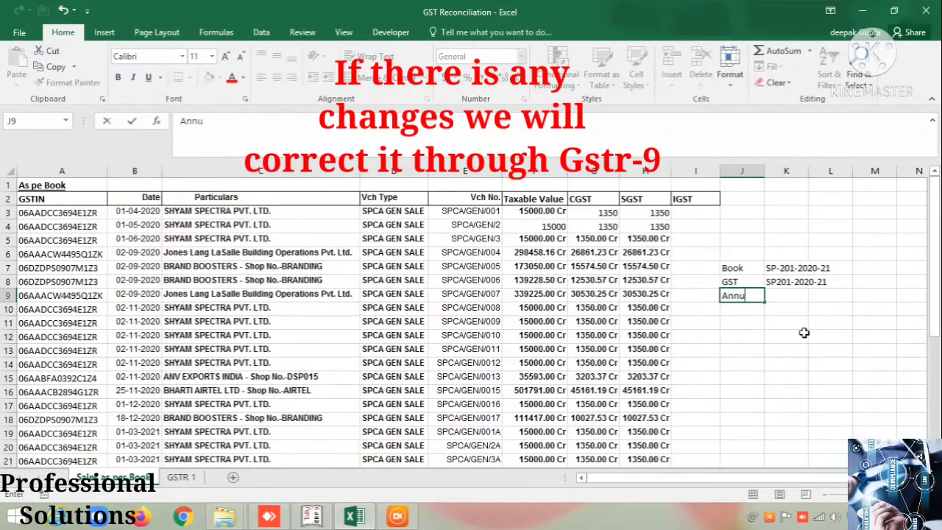
text(al GSTR -9)
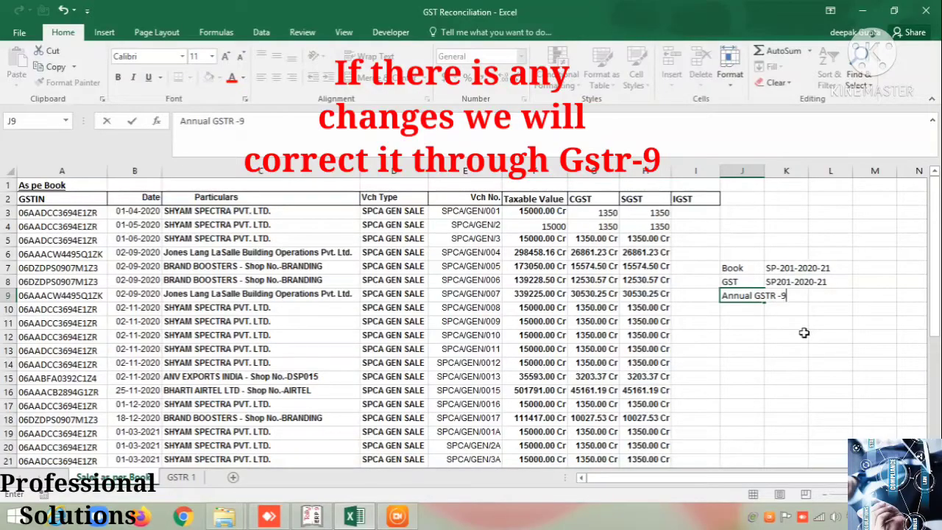
key(Return)
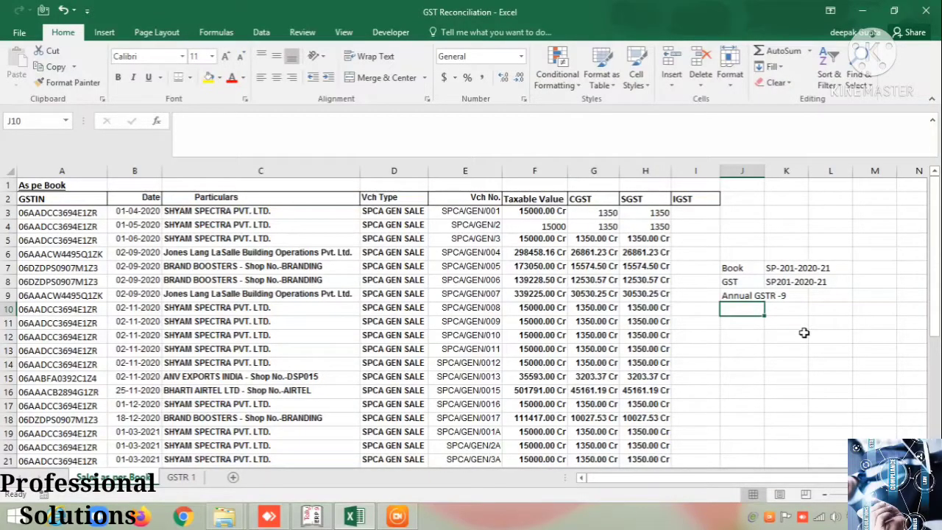
key(Up)
key(Up)
key(Up)
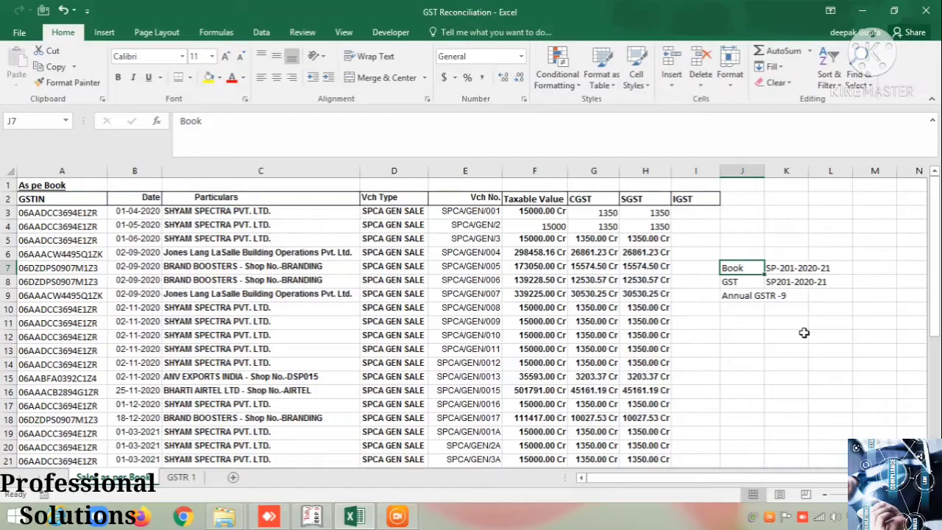
key(Down)
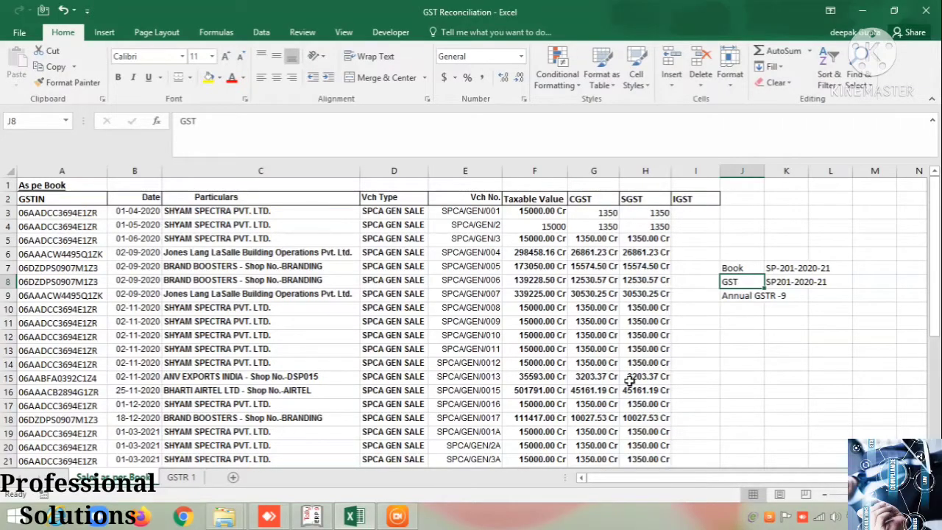
Open the GSTR 1 sheet and go to the GSTIN heading in A2.
click(184, 478)
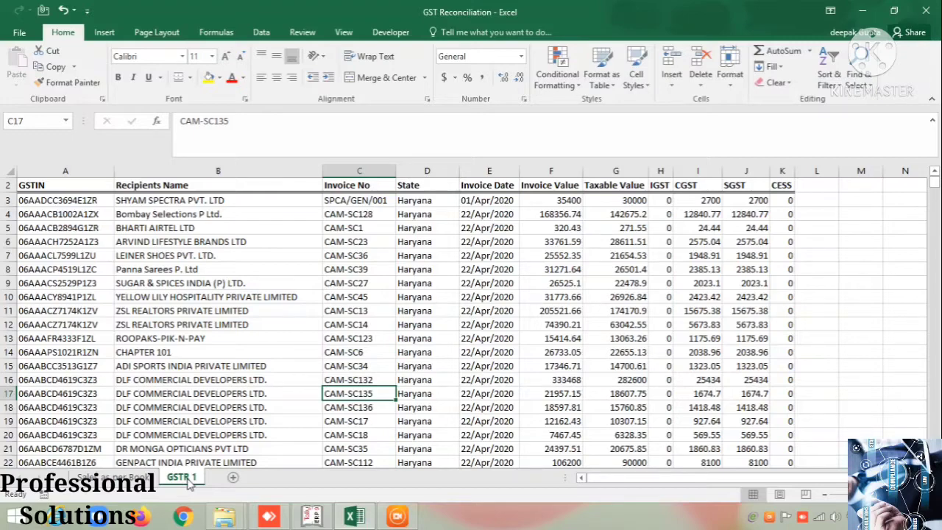
key(Up)
key(Up)
key(Up)
key(Up)
key(Up)
key(Up)
key(Up)
key(Up)
key(Up)
key(Up)
key(Up)
key(Up)
key(Up)
key(Up)
key(Up)
key(Up)
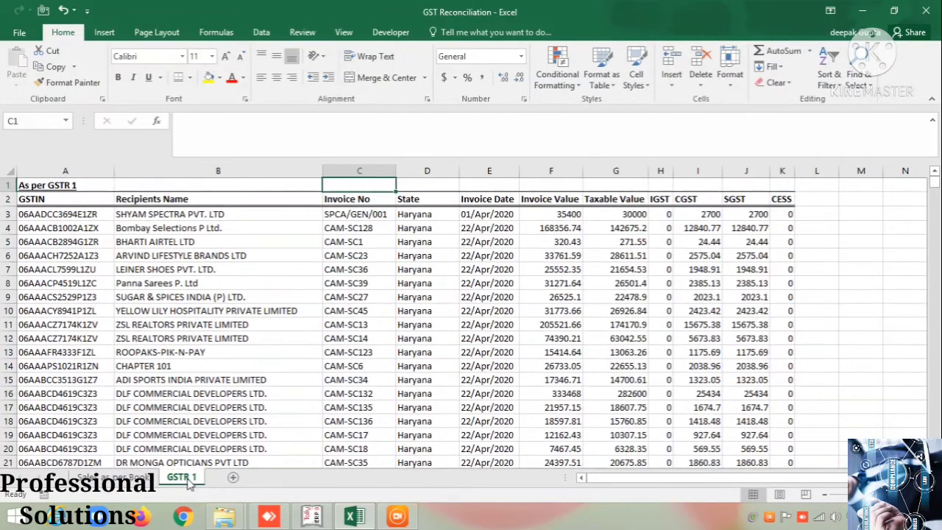
key(Left)
key(Left)
key(Down)
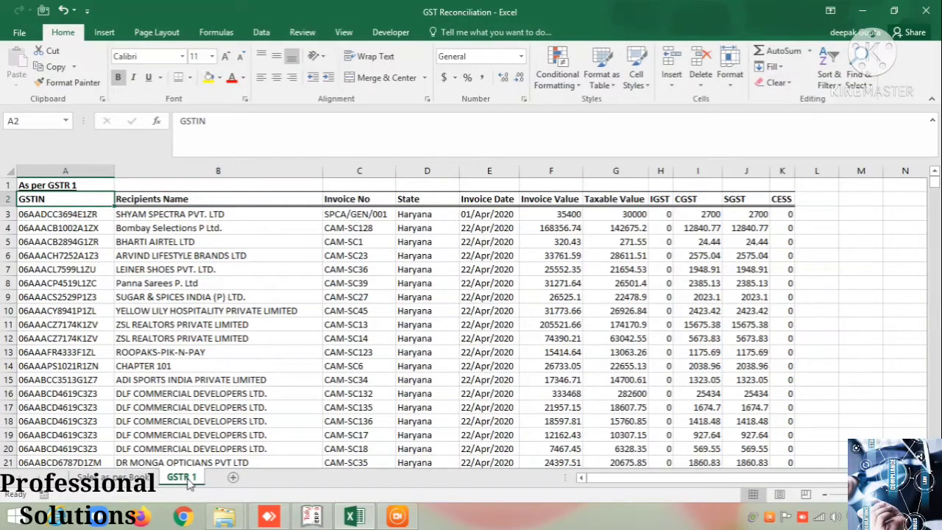
Review the GSTR 1 column headings from GSTIN across to SGST.
key(Right)
key(Right)
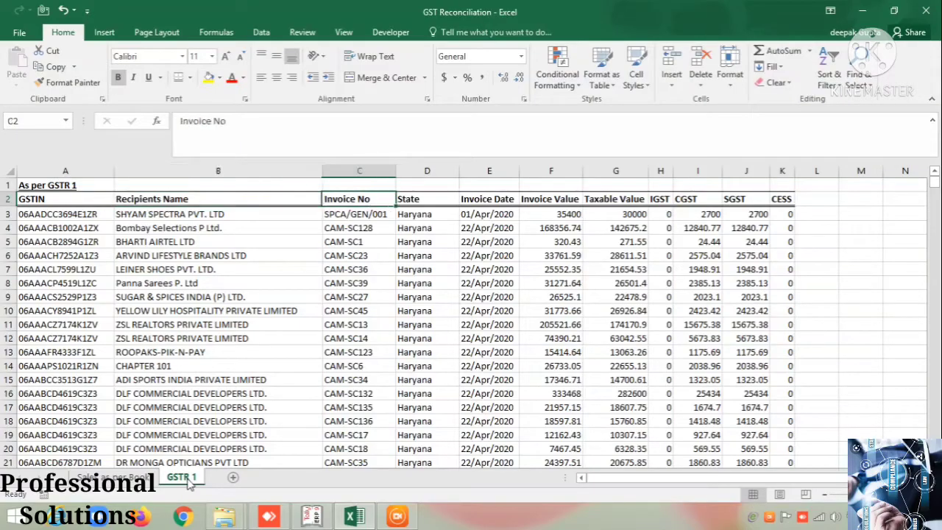
key(Right)
key(Right)
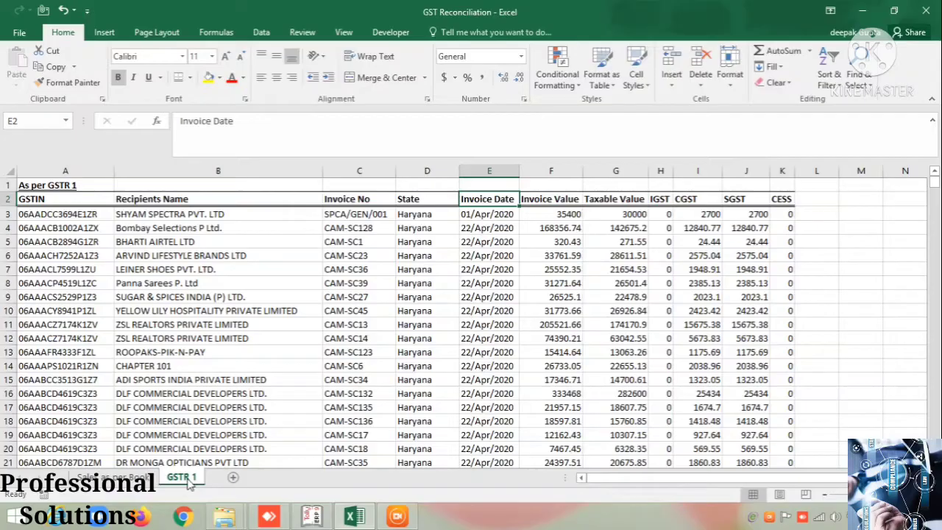
key(Right)
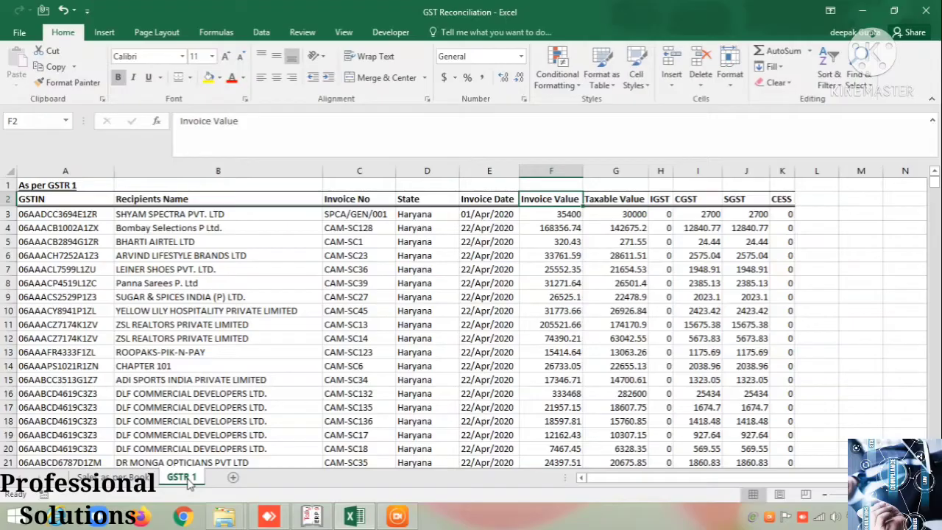
key(Right)
key(Right)
key(Right)
key(Right)
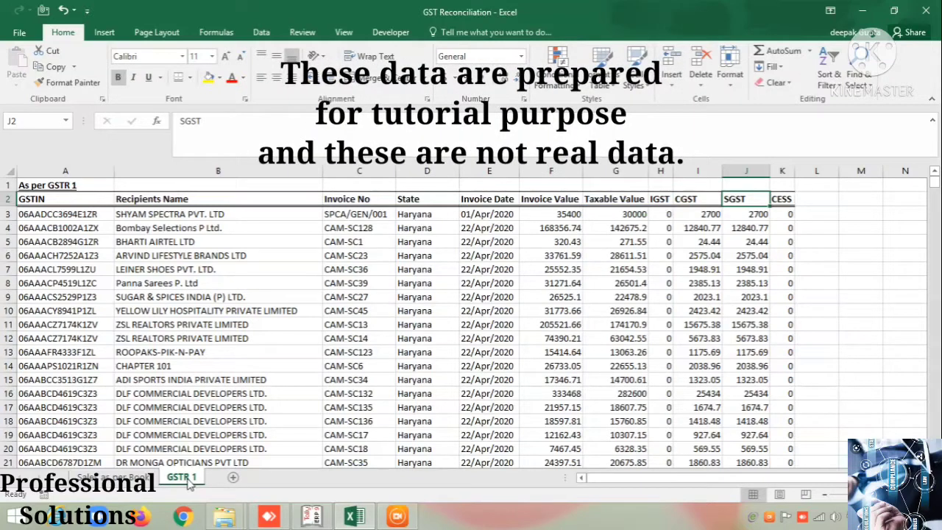
key(Left)
key(Left)
key(Left)
key(Left)
key(Left)
key(Left)
key(Left)
key(Left)
key(Left)
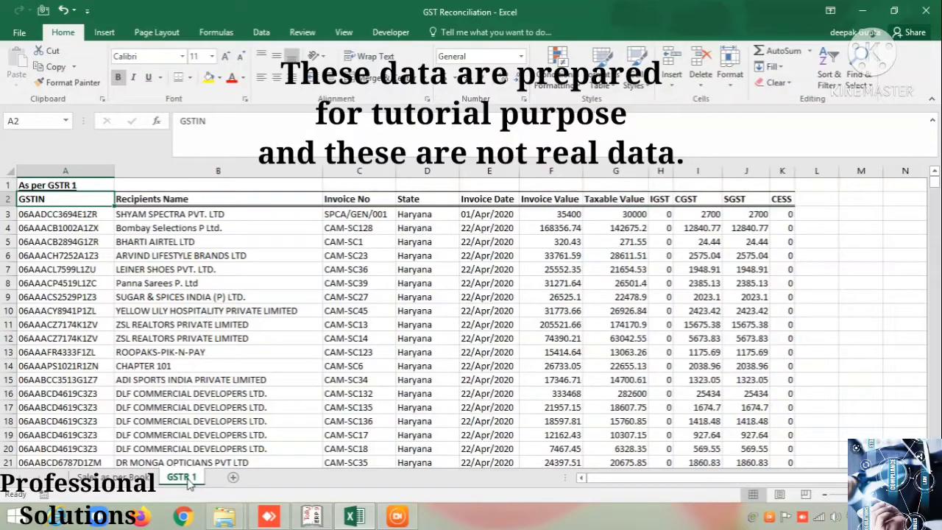
Look through the GSTR 1 invoice records down to the last entry in the Invoice No column.
key(Down)
key(Down)
key(Down)
key(Down)
key(Down)
key(Down)
key(Down)
key(Down)
key(Down)
key(Down)
key(Down)
key(Down)
key(Down)
key(Down)
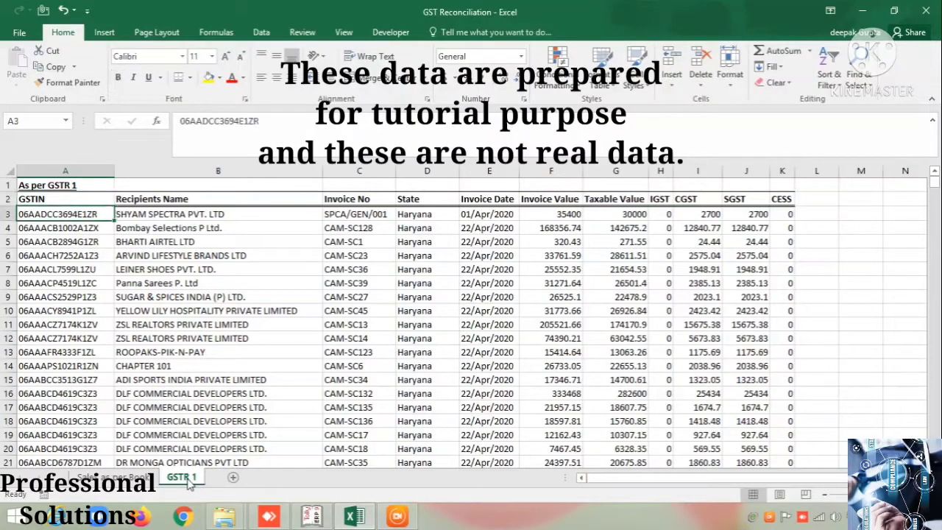
key(Down)
key(Down)
key(Down)
key(Down)
key(Down)
key(Down)
key(Down)
key(Down)
key(Down)
key(Down)
key(Down)
key(Down)
key(Down)
key(Down)
key(Down)
key(Down)
key(Down)
key(Down)
key(Down)
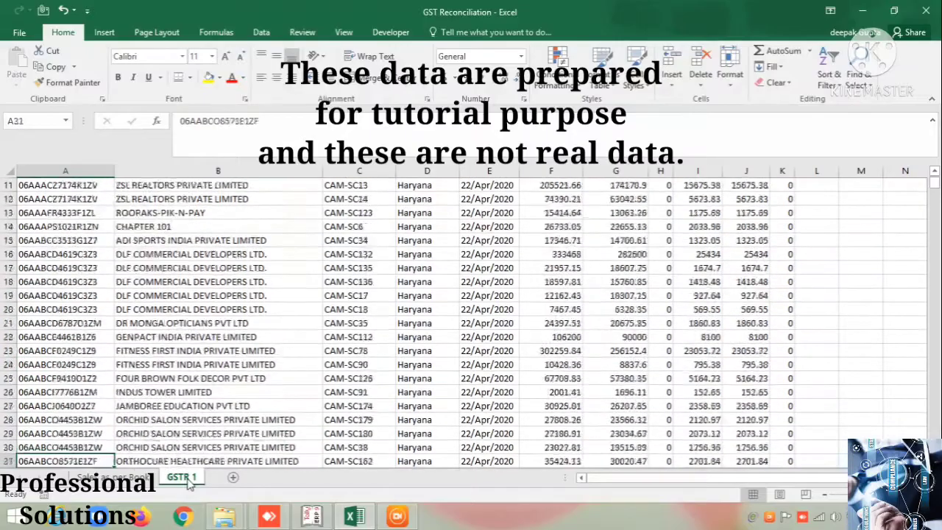
key(Right)
key(Right)
key(Down)
key(ctrl+Down)
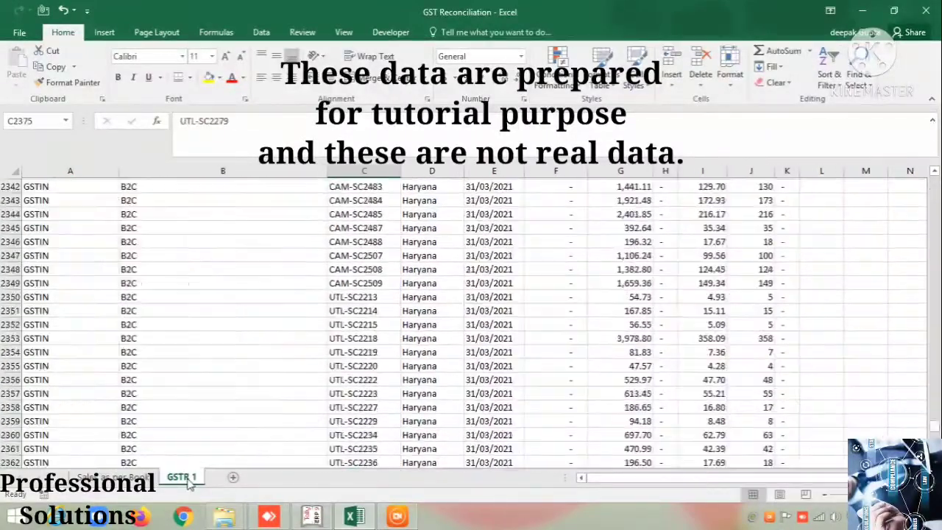
Examine the column G amounts from the last B2C entries up into the 06-prefixed GSTIN credit note records.
key(Right)
key(Right)
key(Right)
key(Right)
key(Up)
key(Up)
key(Up)
key(Up)
key(Up)
key(Up)
key(Up)
key(Up)
key(Up)
key(Up)
key(Up)
key(Up)
key(Up)
key(Up)
key(Up)
key(Up)
key(Up)
key(Up)
key(Up)
key(Up)
key(Up)
key(Up)
key(Up)
key(Up)
key(Up)
key(Up)
key(Up)
key(Up)
key(Up)
key(Up)
key(Up)
key(Up)
key(Up)
key(Up)
key(Up)
key(Up)
key(Up)
key(Up)
key(Up)
key(Up)
key(Up)
key(Up)
key(Up)
key(Up)
key(Up)
key(Up)
key(Up)
key(Up)
key(Up)
key(Up)
key(Up)
key(Up)
key(Up)
key(Up)
key(Up)
key(Up)
key(Up)
key(Up)
key(Up)
key(Up)
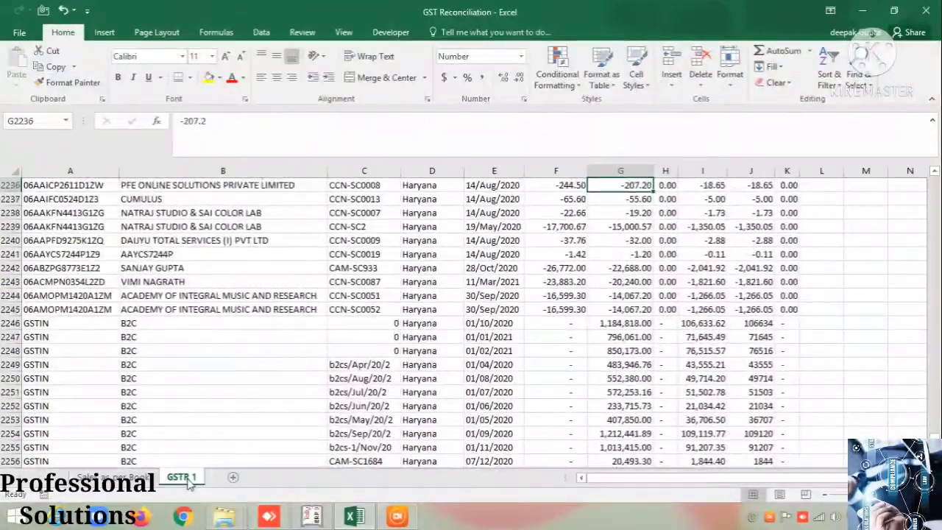
key(Up)
key(Up)
key(Up)
key(Up)
key(Up)
key(Up)
Review the column F amounts down through the credit note records to the last row before the B2C entries.
key(Left)
key(Down)
key(Down)
key(Down)
key(Down)
key(Down)
key(Down)
key(Down)
key(Down)
key(Down)
key(Down)
key(Down)
key(Down)
key(Down)
key(Down)
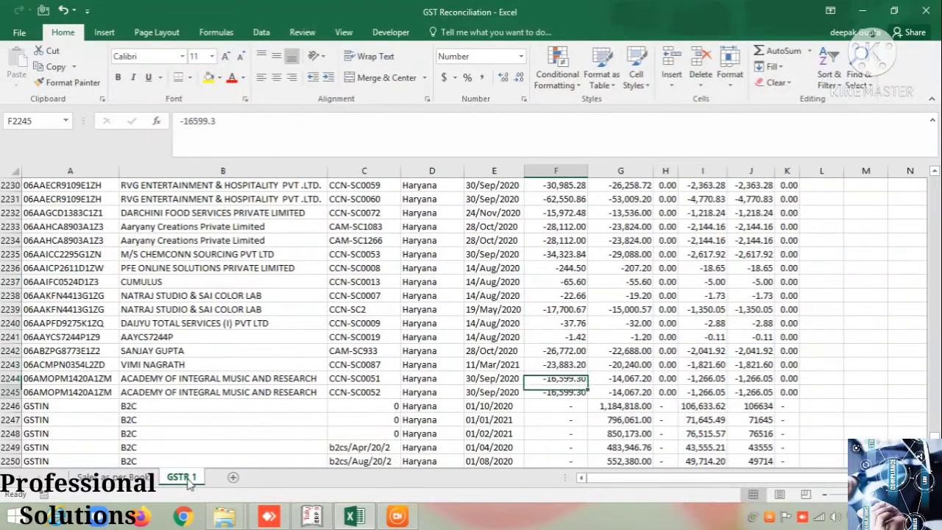
Examine the column J tax amounts upward through the credit note records as far as row 2201.
key(Right)
key(Right)
key(Right)
key(Right)
key(Up)
key(Up)
key(Up)
key(Up)
key(Up)
key(Up)
key(Up)
key(Up)
key(Up)
key(Up)
key(Up)
key(Up)
key(Up)
key(Up)
key(Up)
key(Up)
key(Up)
key(Up)
key(Up)
key(Up)
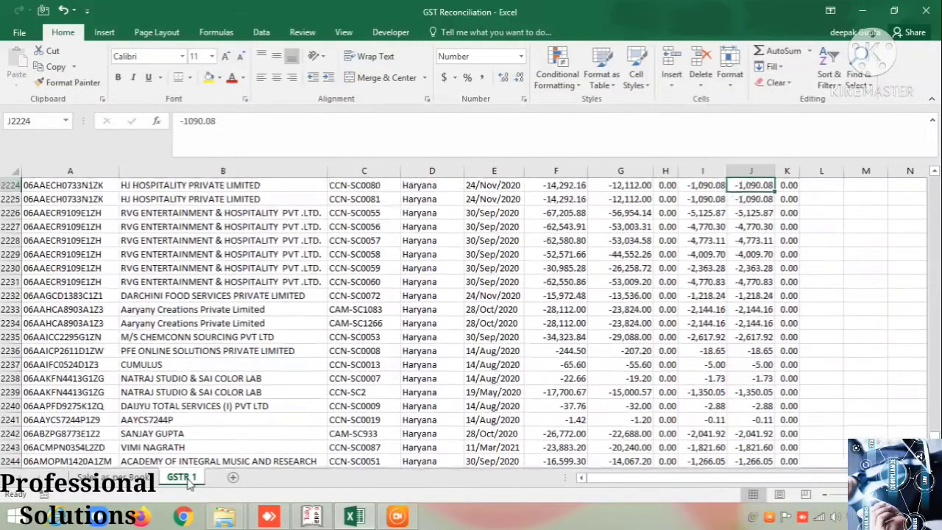
key(Up)
key(Up)
key(Up)
key(Up)
key(Up)
key(Up)
key(Up)
key(Up)
key(Up)
key(Up)
key(Up)
key(Up)
key(Up)
key(Up)
key(Up)
key(Up)
key(Up)
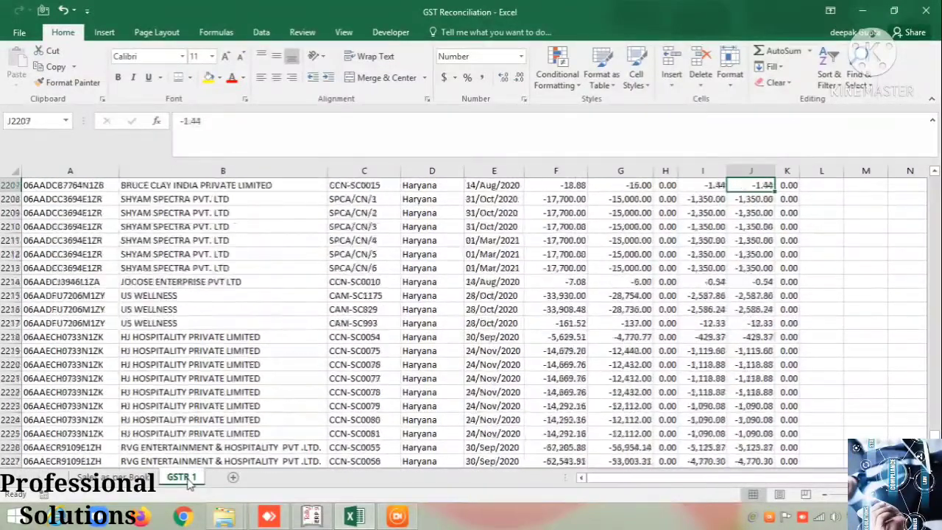
key(Up)
key(Up)
key(Up)
key(Up)
key(Up)
key(Up)
key(Up)
key(Up)
key(Up)
key(Up)
key(Up)
key(Up)
key(Up)
key(Up)
key(Up)
key(Up)
key(Up)
key(Up)
key(Up)
key(Up)
key(Up)
key(Up)
key(Up)
key(Up)
key(Up)
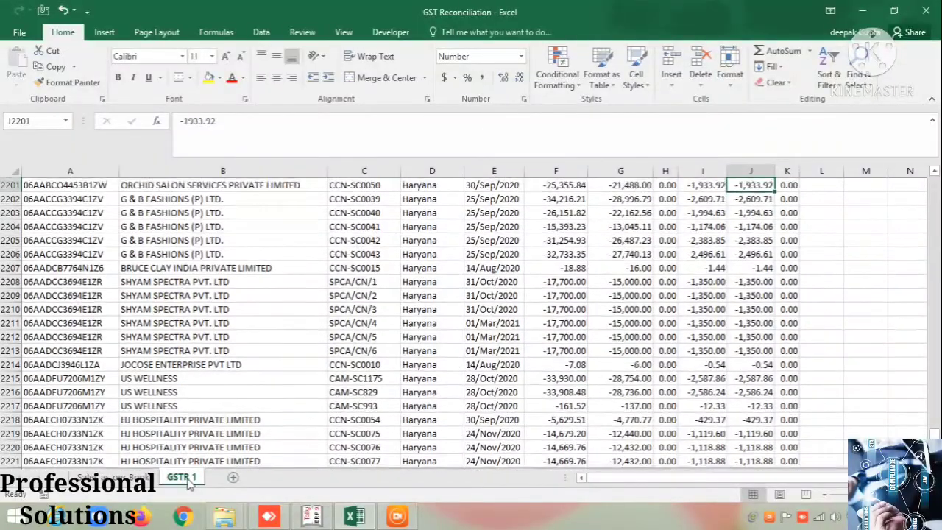
Examine the column J tax amounts upward past the last regular invoices and back to the first credit note in row 2165.
key(Up)
key(Up)
key(Up)
key(Up)
key(Up)
key(Up)
key(Up)
key(Up)
key(Up)
key(Up)
key(Up)
key(Up)
key(Up)
key(Up)
key(Up)
key(Up)
key(Up)
key(Up)
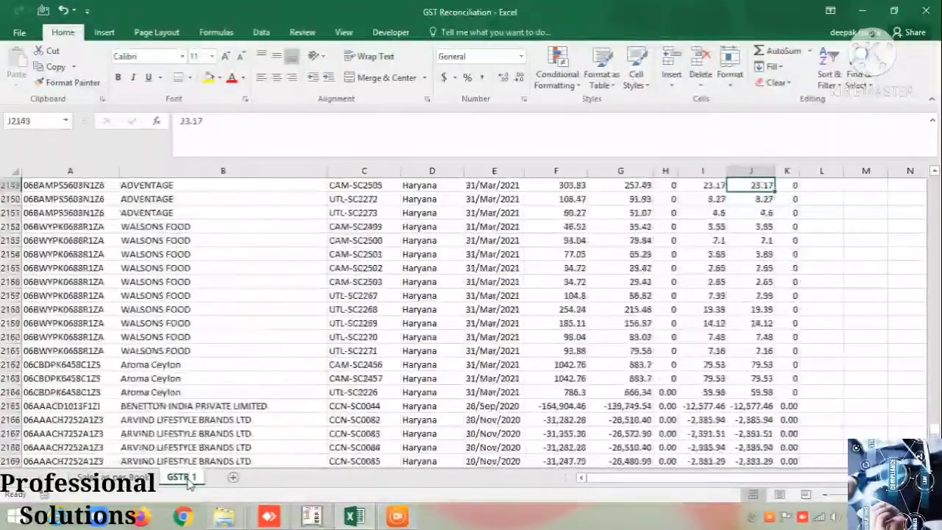
key(Down)
key(Down)
key(Down)
key(Down)
key(Down)
key(Down)
key(Down)
key(Down)
key(Down)
key(Down)
key(Down)
key(Down)
key(Down)
key(Down)
key(Down)
key(Down)
key(Down)
key(Down)
key(Up)
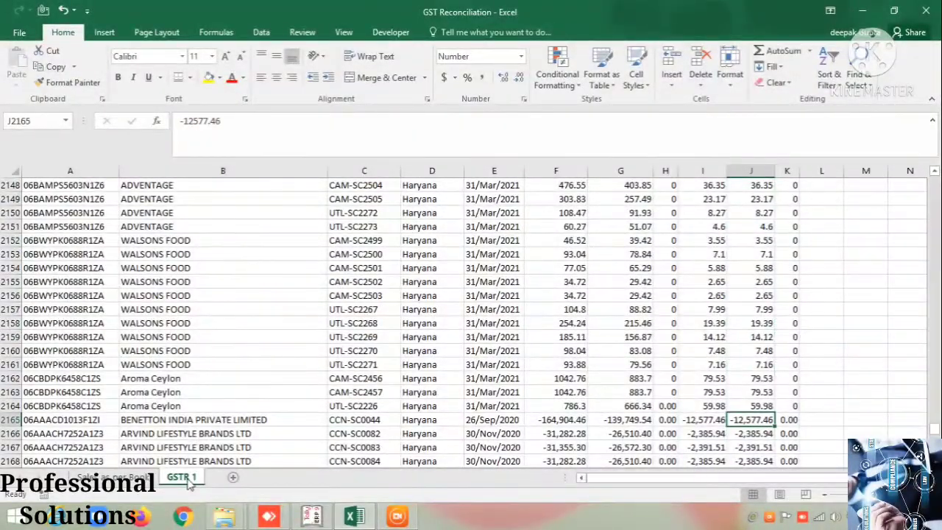
Review the first credit note record in row 2165 across its columns, from the recipient name through the tax amounts.
key(Right)
key(Right)
key(Right)
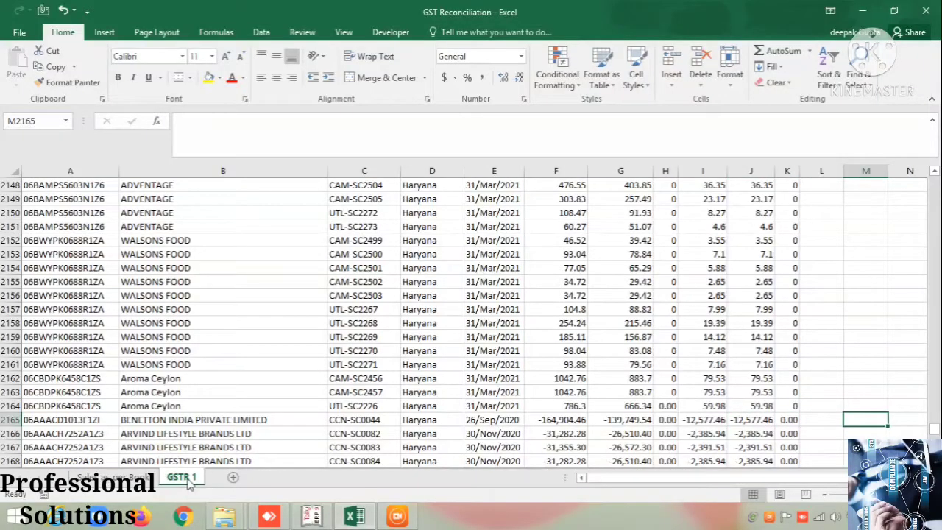
key(Left)
key(Left)
key(Left)
key(Left)
key(Left)
key(Left)
key(Left)
key(Left)
key(Left)
key(Left)
key(Left)
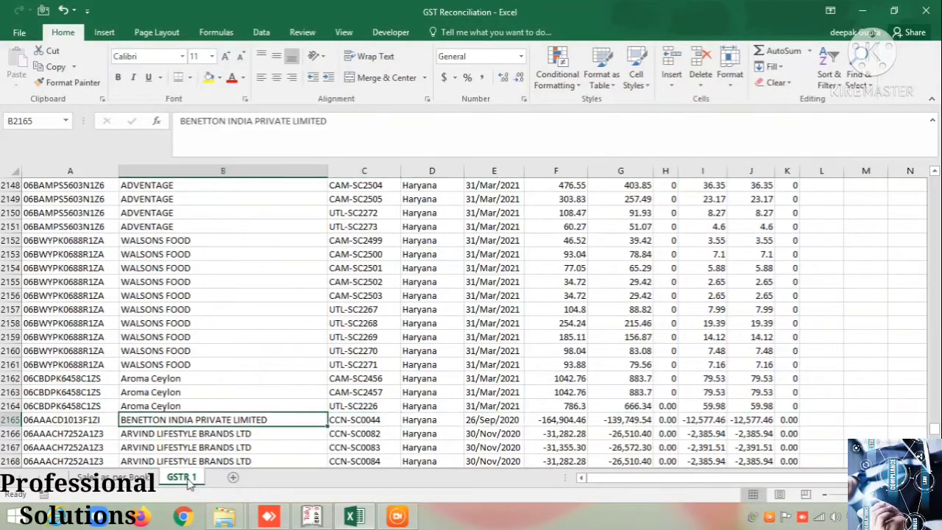
key(Right)
key(Right)
key(Right)
key(Right)
key(Right)
key(Right)
key(Right)
key(Right)
key(Right)
key(Right)
key(Right)
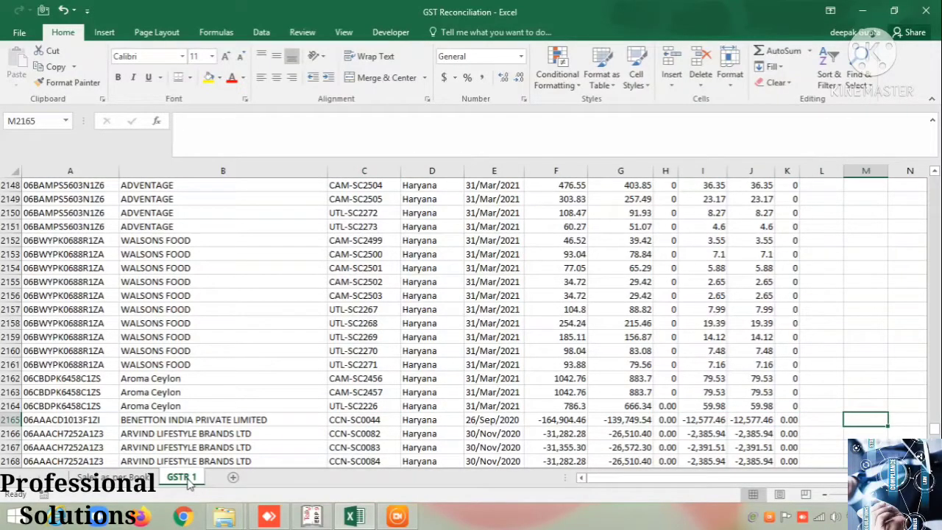
key(Left)
key(Left)
key(Left)
key(Left)
key(Left)
key(Left)
key(Left)
key(Left)
key(Left)
key(Left)
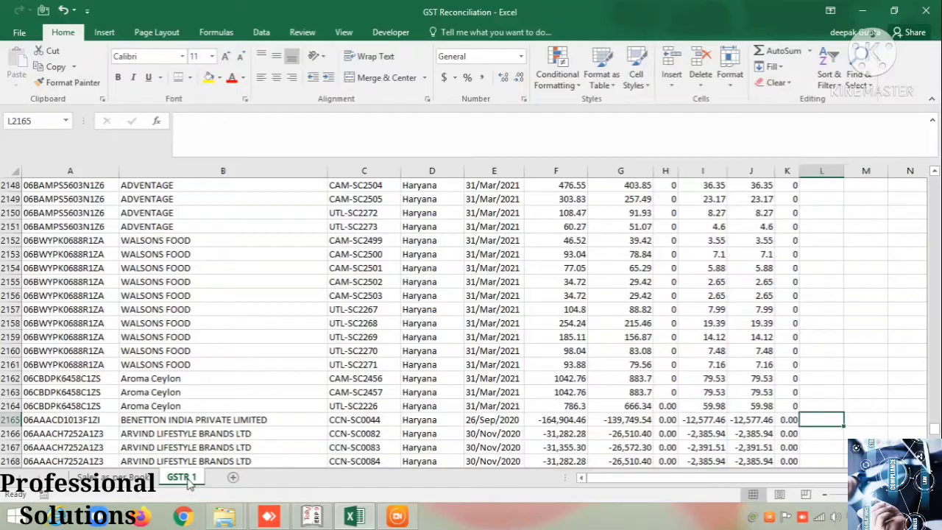
key(Right)
key(Right)
key(Right)
key(Right)
key(Right)
key(Right)
key(Right)
key(Right)
key(Right)
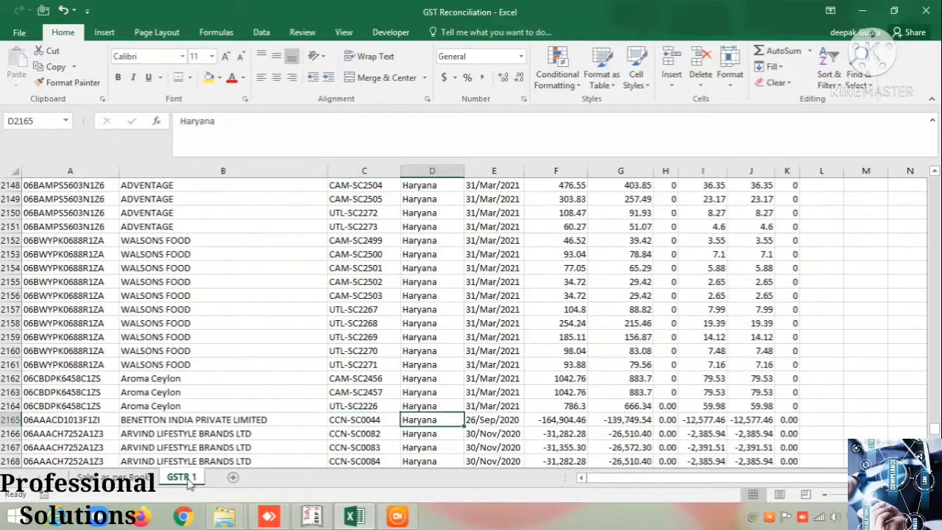
Enter the sample values 1000, 100 and 900 in cells M2163 to M2165.
key(Up)
key(Up)
key(Right)
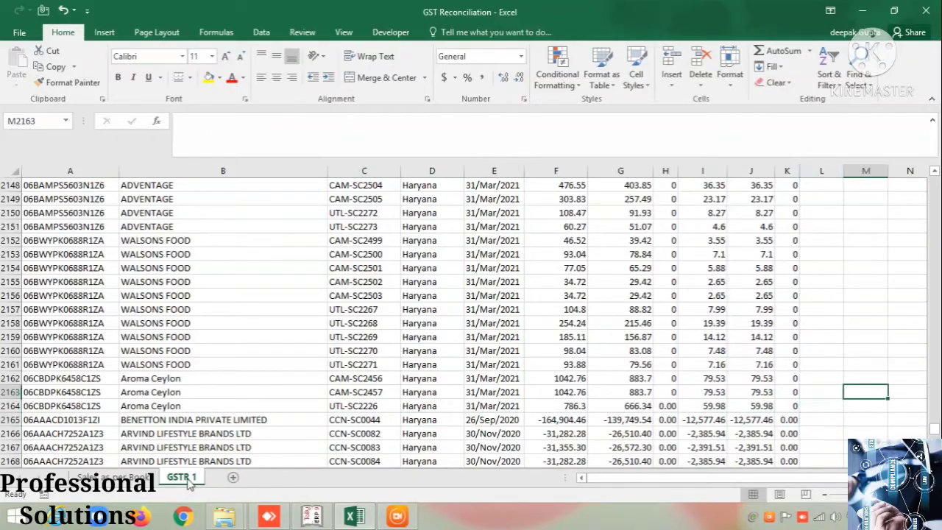
text(1000)
key(Return)
text(100)
key(Return)
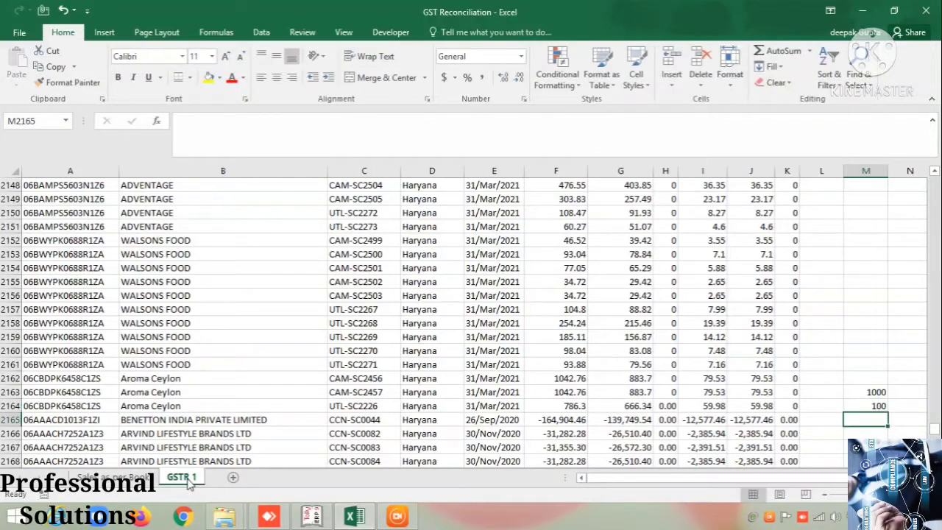
text(900)
key(Return)
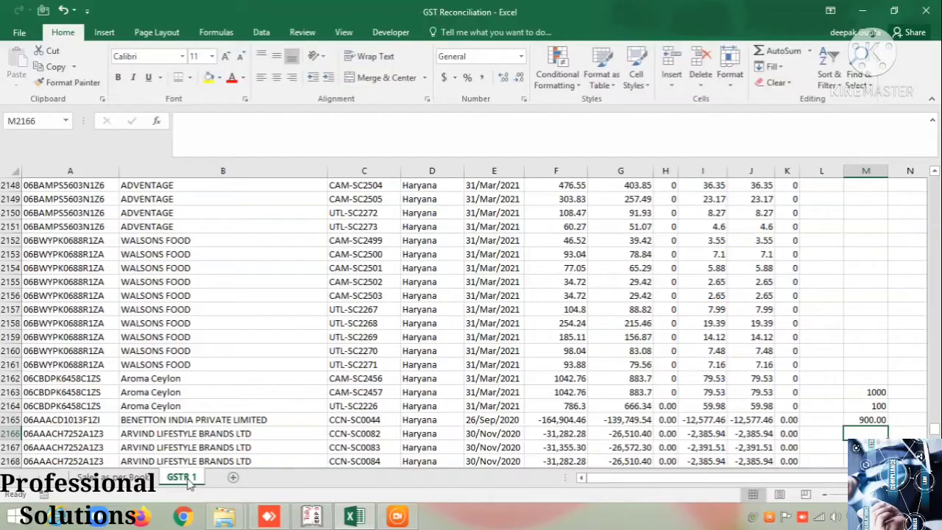
Change the sample value in M2164 to -100.
key(Up)
key(Up)
key(F2)
text(-)
key(BackSpace)
key(Left)
key(Left)
key(Left)
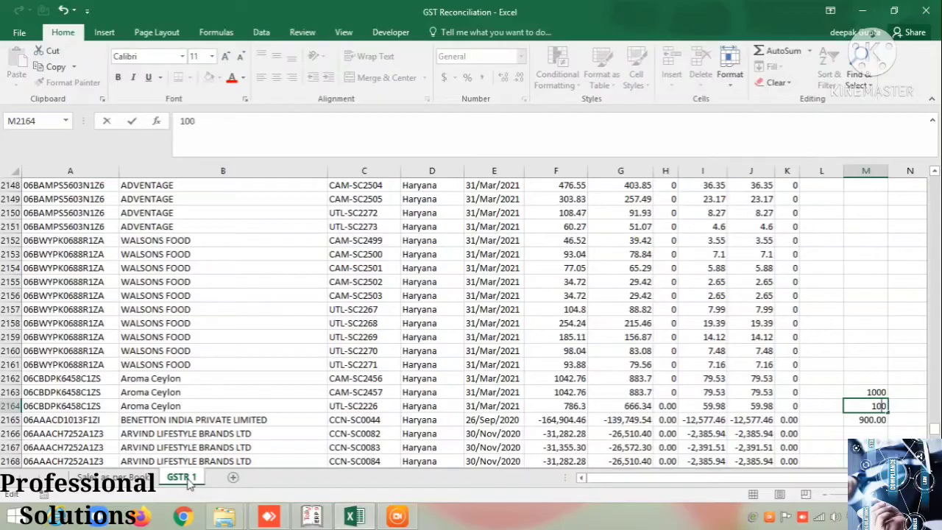
text(-)
key(Return)
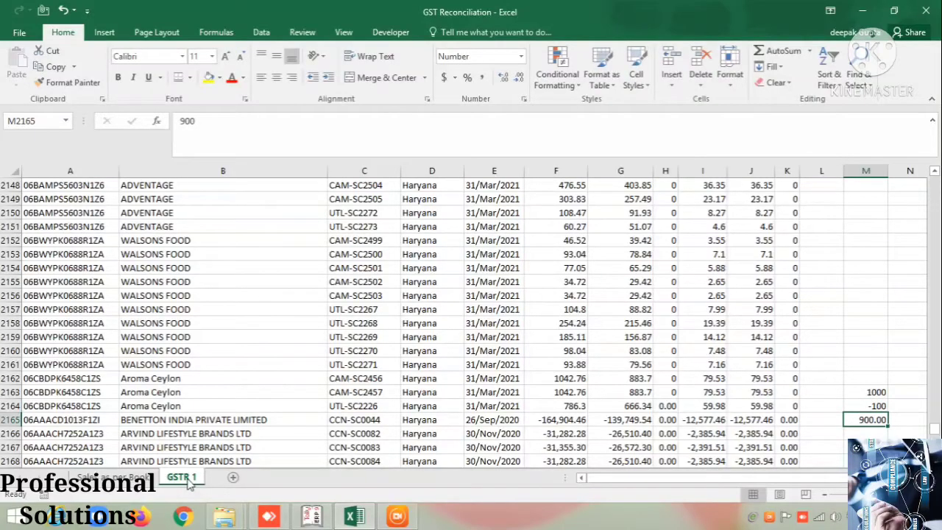
Replace the sample value in M2165 with the formula =M2163+M2164.
key(BackSpace)
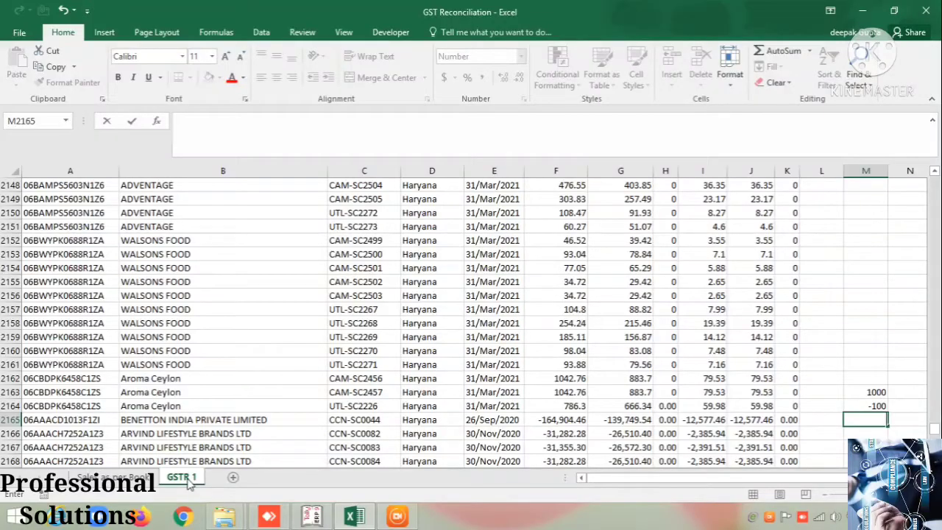
key(ctrl+Return)
key(Up)
key(Down)
text(=)
key(Up)
key(Up)
text(+)
key(Up)
key(Return)
key(Up)
key(Up)
key(Up)
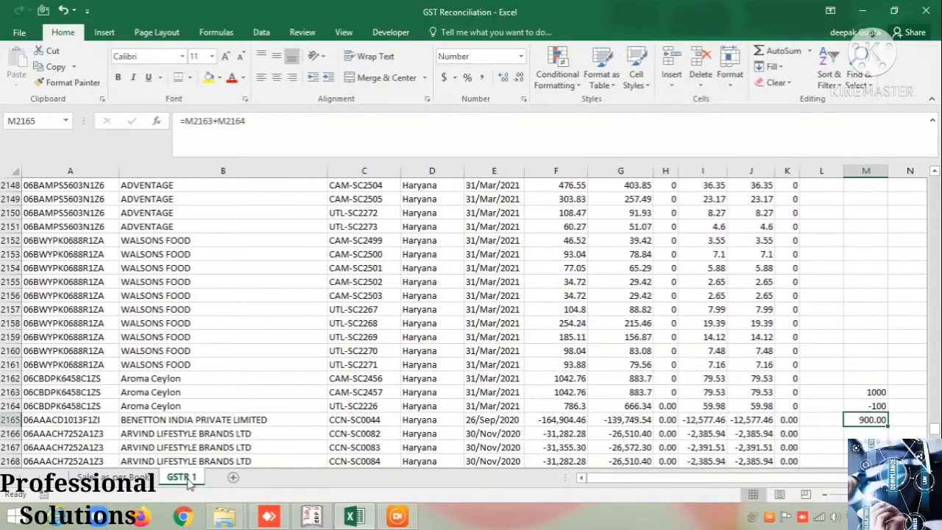
Clear the sample calculation from cells M2163 to M2165.
key(shift+Down)
key(shift+Down)
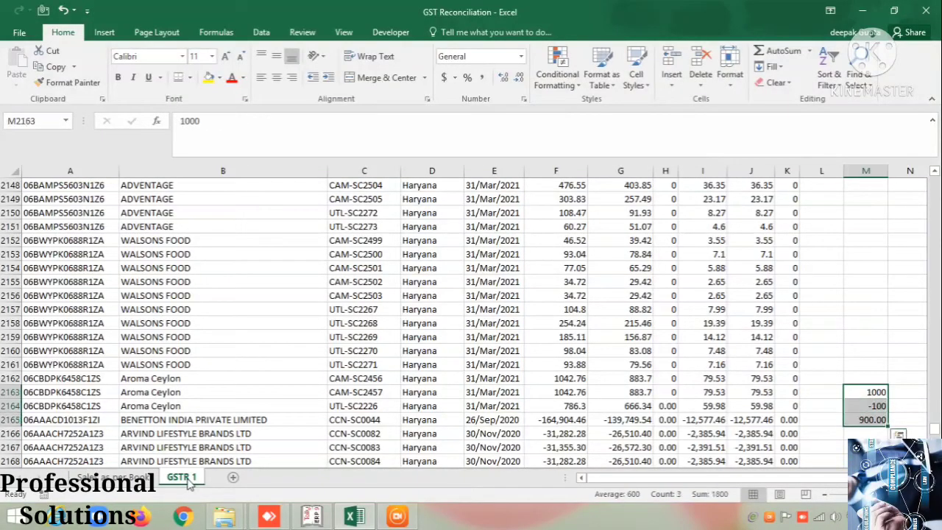
key(Delete)
Look across the amount columns of the first credit note rows around row 2165.
key(Down)
key(Down)
key(Down)
key(Left)
key(Left)
key(Left)
key(Left)
key(Left)
key(Up)
key(Left)
key(Left)
key(Right)
key(Right)
key(Right)
key(Right)
key(Right)
key(Right)
key(Right)
key(Left)
key(Left)
key(Left)
Enter the formula =J2164*-1 in cell M2164 to reverse the sign of the tax amount.
key(Up)
key(Right)
key(Right)
key(Right)
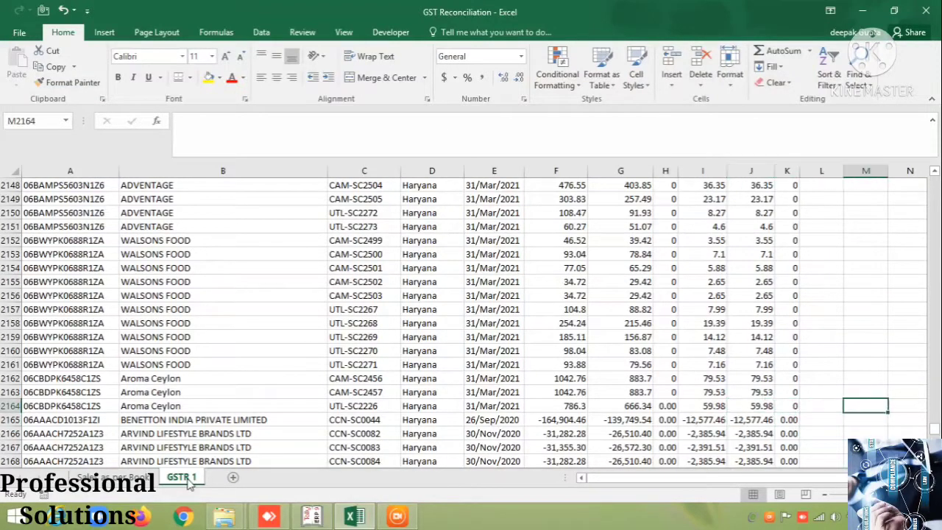
text(=)
key(Left)
key(Left)
key(Left)
text(*-1)
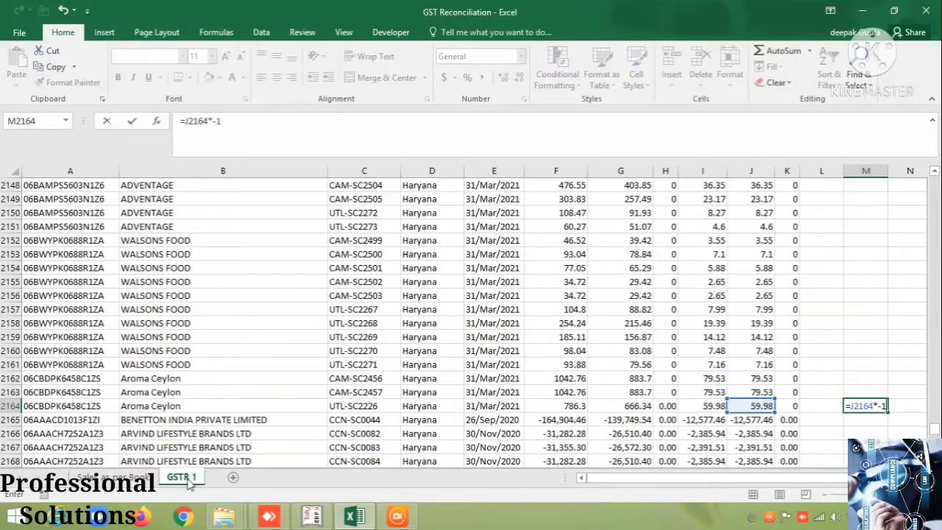
key(Return)
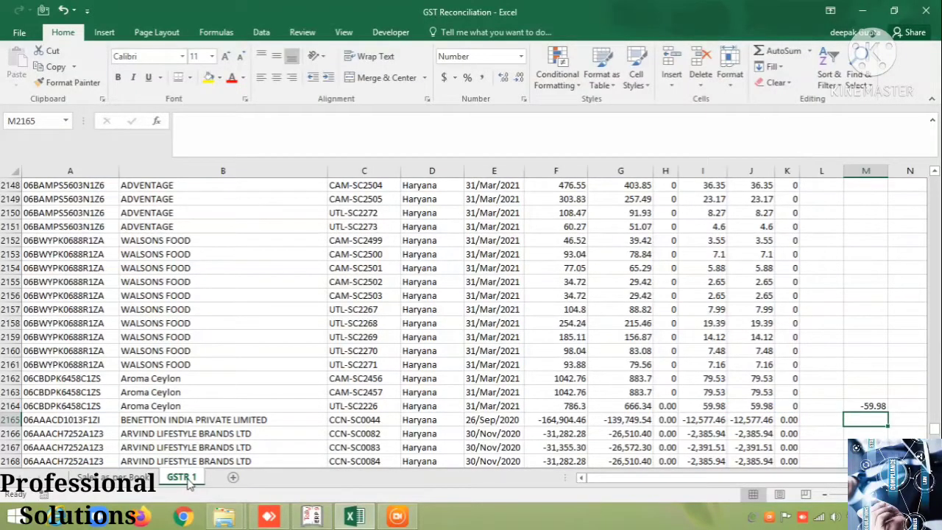
Copy the sign-reversal formula in M2164 and clear the cell.
key(Up)
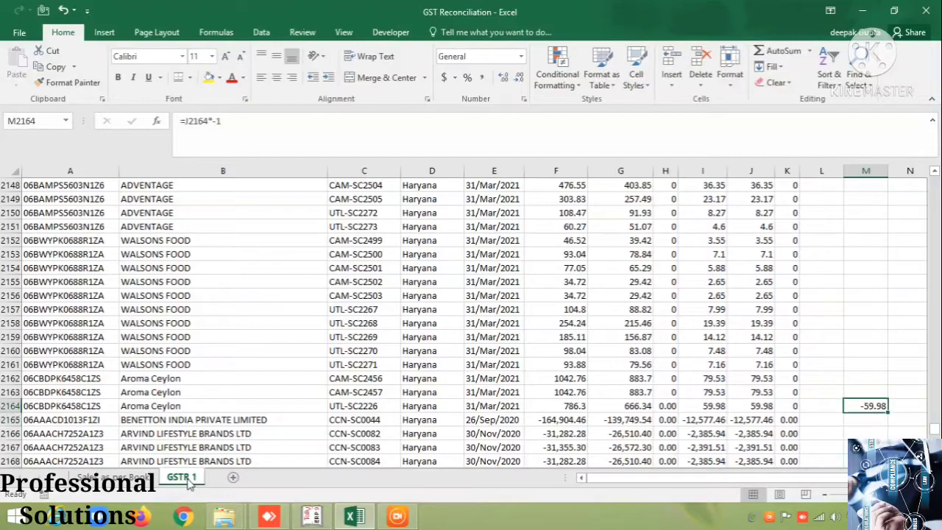
key(ctrl+c)
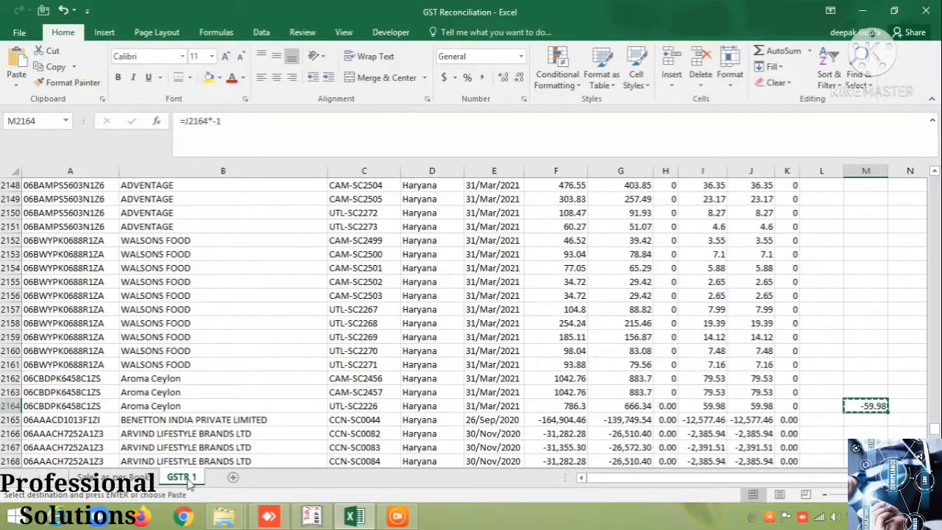
key(Delete)
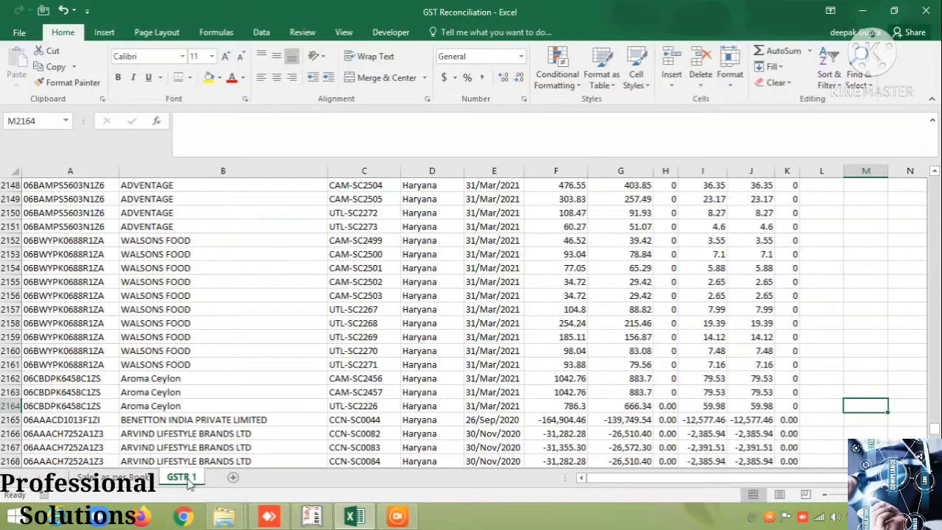
Return along the Invoice Date column to the first row of the GSTR 1 sheet.
key(Left)
key(Left)
key(Left)
key(Left)
key(Left)
key(Left)
key(Left)
key(Left)
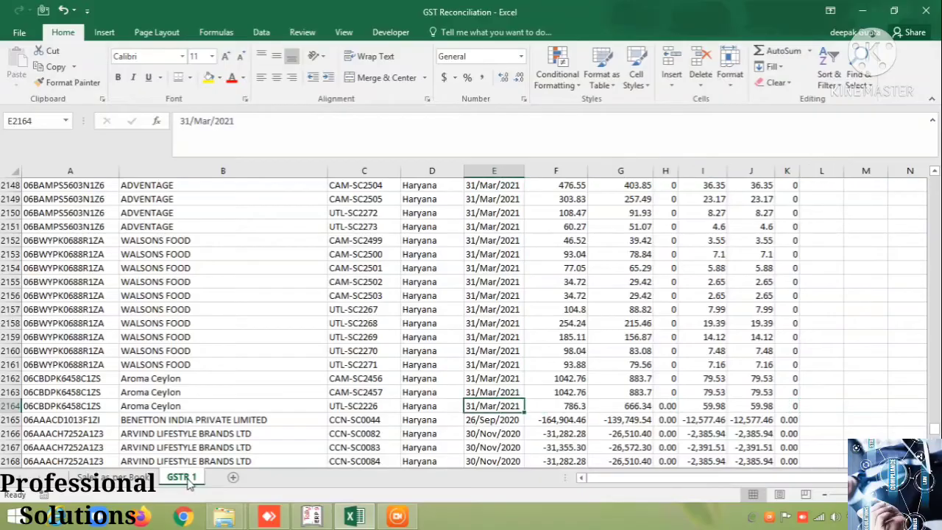
key(ctrl+Up)
key(Up)
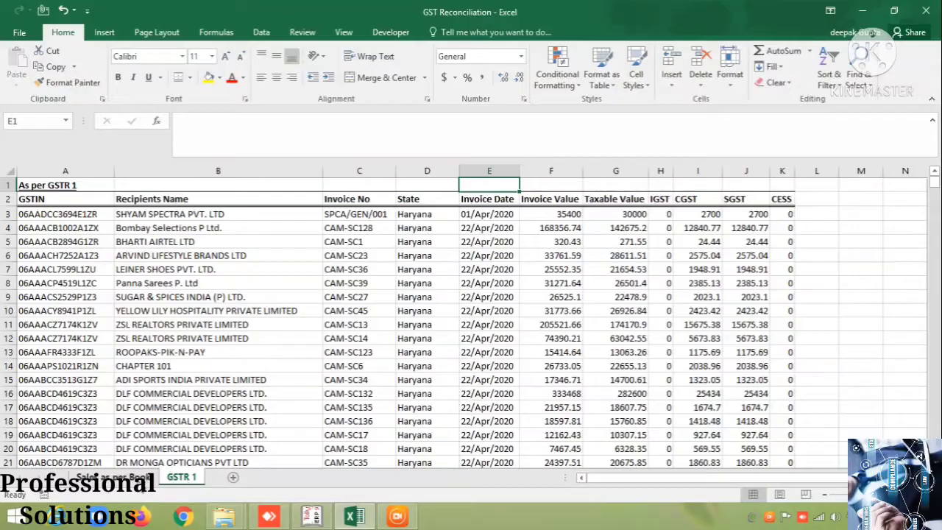
Switch to the Sales as per Book sheet and go to the sample book invoice number in K7.
click(114, 476)
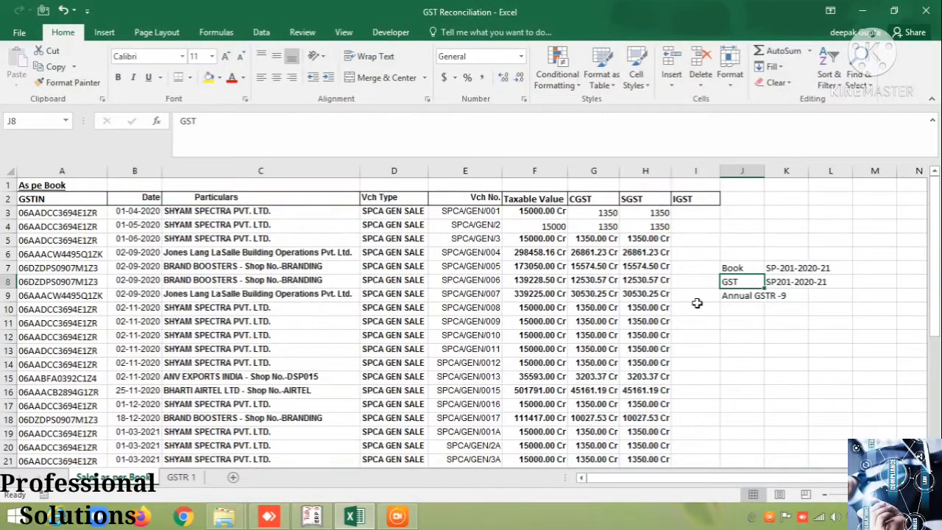
key(Up)
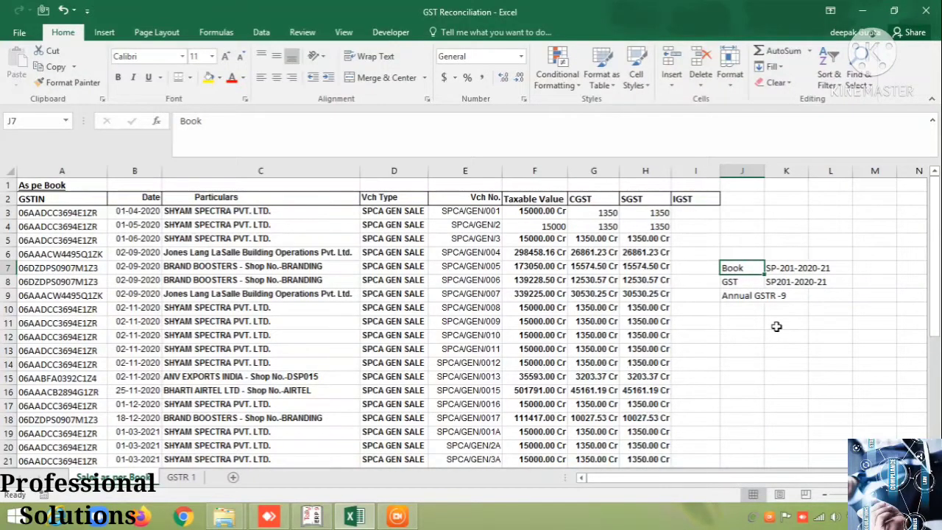
key(Right)
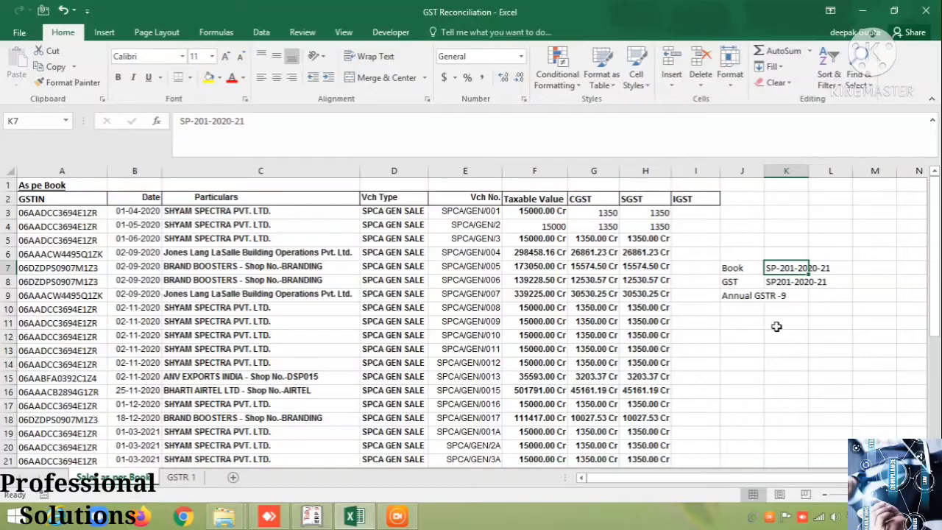
Enter the heading Invoice in K6 above the sample Book and GST invoice numbers.
key(Up)
text(Inovi)
text(ce)
key(BackSpace)
key(BackSpace)
key(BackSpace)
key(BackSpace)
key(BackSpace)
text(voice)
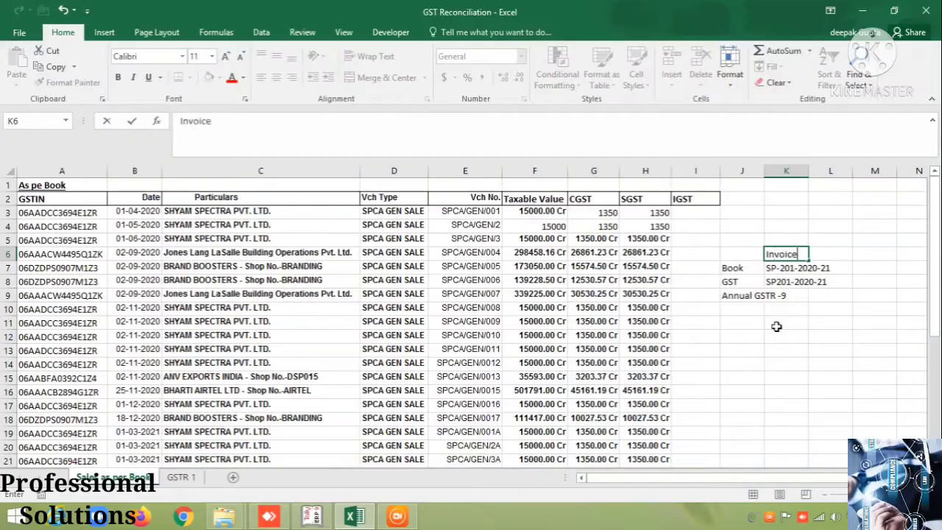
key(Down)
key(Down)
key(Up)
key(Down)
key(Down)
key(Down)
key(Down)
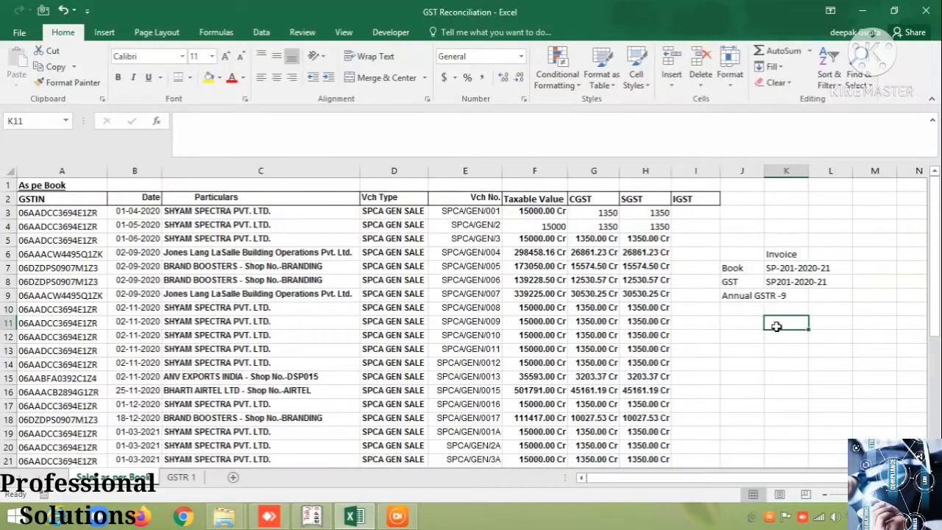
Look across the first rows of the book sales table from the GSTIN column to the IGST column.
key(Left)
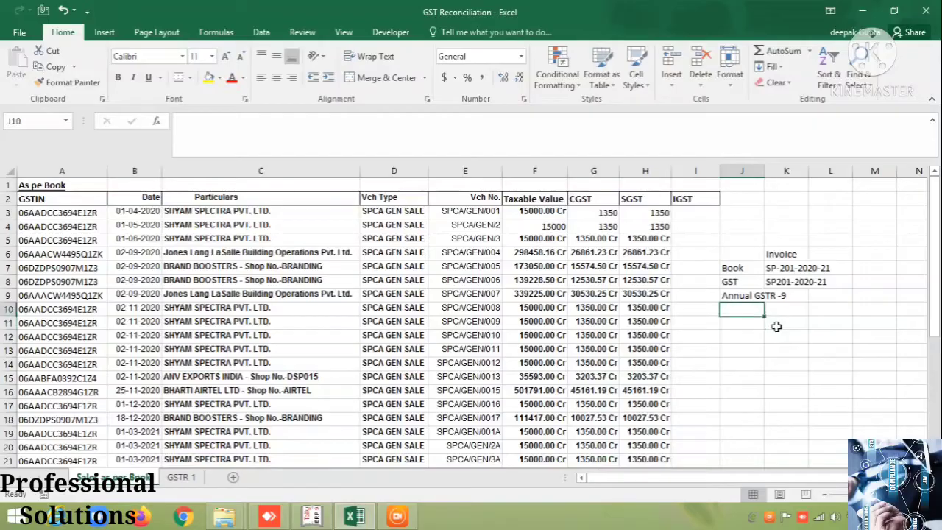
key(Left)
key(Left)
key(Left)
key(Left)
key(Left)
key(Left)
key(Left)
key(Left)
key(Left)
key(Up)
key(Up)
key(Up)
key(Up)
key(Up)
key(Up)
key(Up)
key(Up)
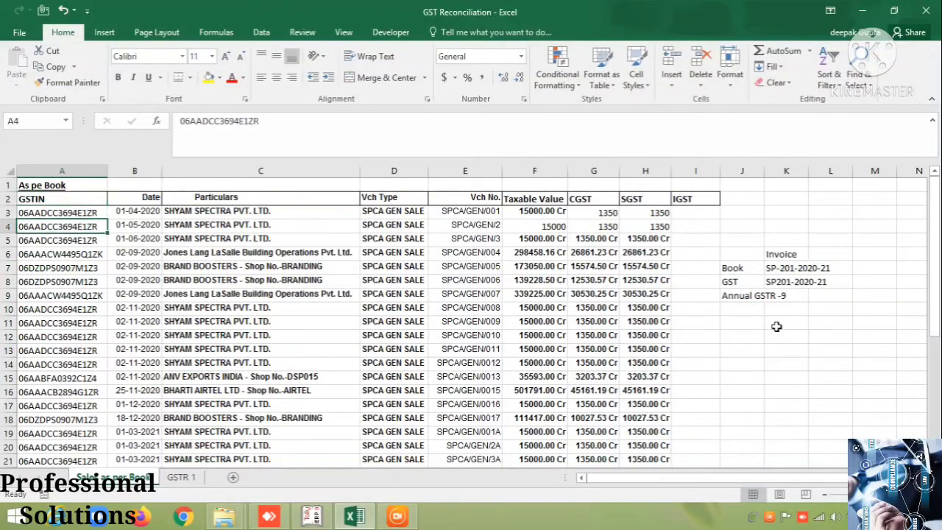
key(Right)
key(Right)
key(Right)
key(Right)
key(Right)
key(Right)
key(Right)
key(Right)
key(Right)
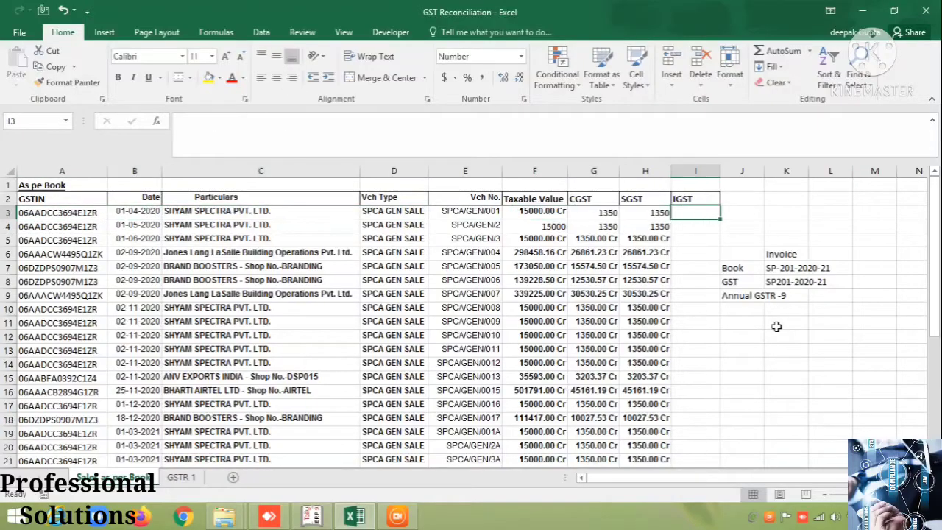
Review the Book, GST and Annual GSTR -9 notes beside the sales table.
key(Down)
key(Down)
key(Down)
key(Down)
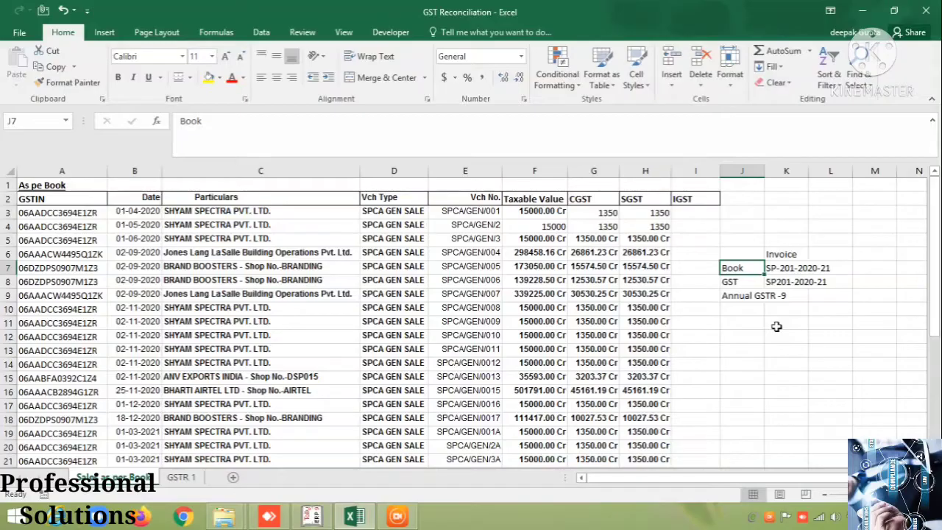
key(Up)
key(Down)
key(Down)
key(Down)
key(Down)
key(Down)
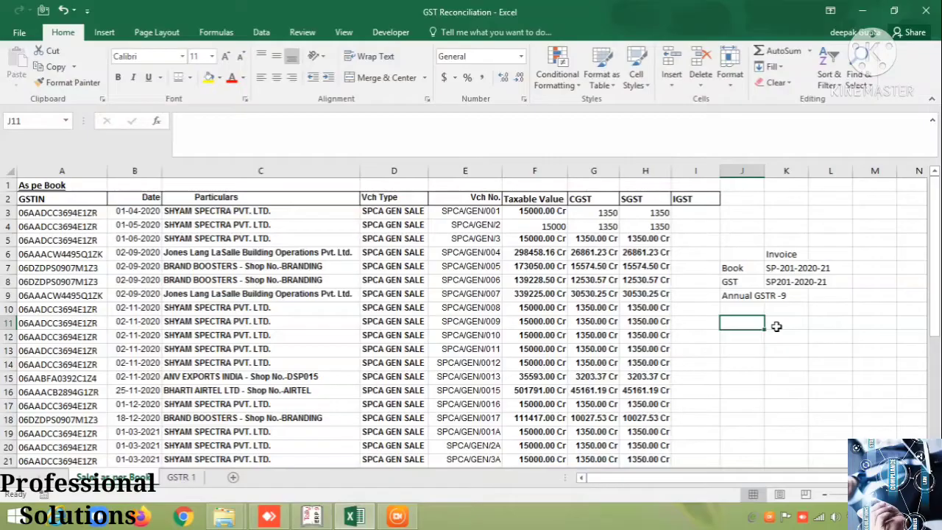
Clear the Invoice, Book, GST and Annual GSTR -9 notes from J6:L10.
key(Up)
key(Up)
key(Up)
key(Up)
key(Up)
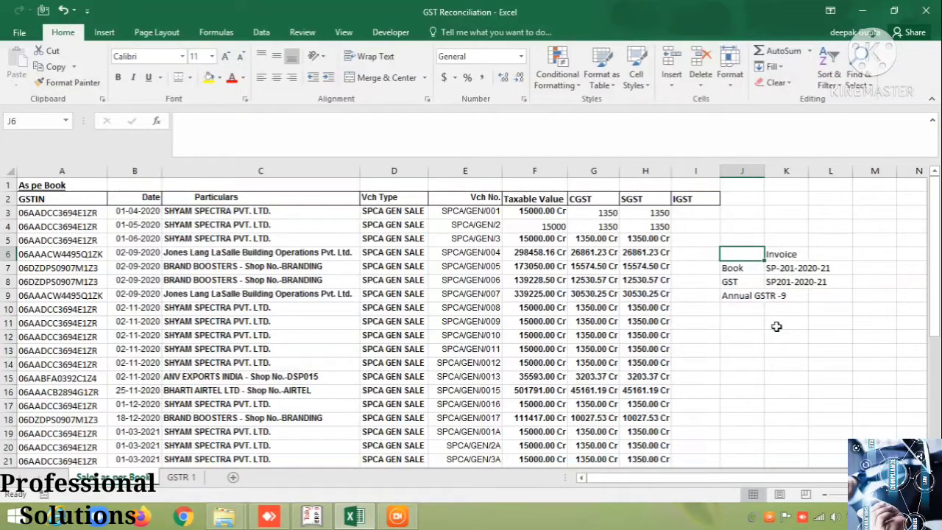
key(shift+Down)
key(shift+Down)
key(shift+Down)
key(shift+Down)
key(shift+Right)
key(shift+Right)
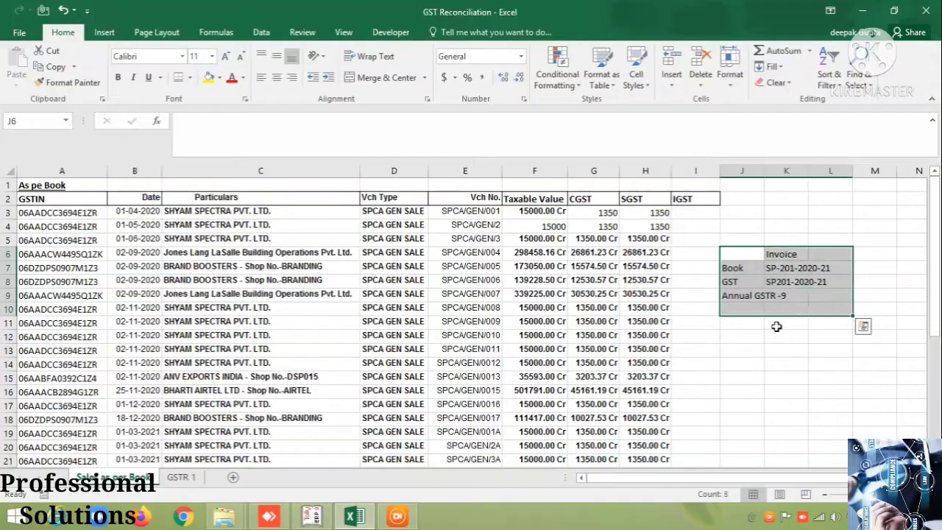
key(Delete)
click(746, 352)
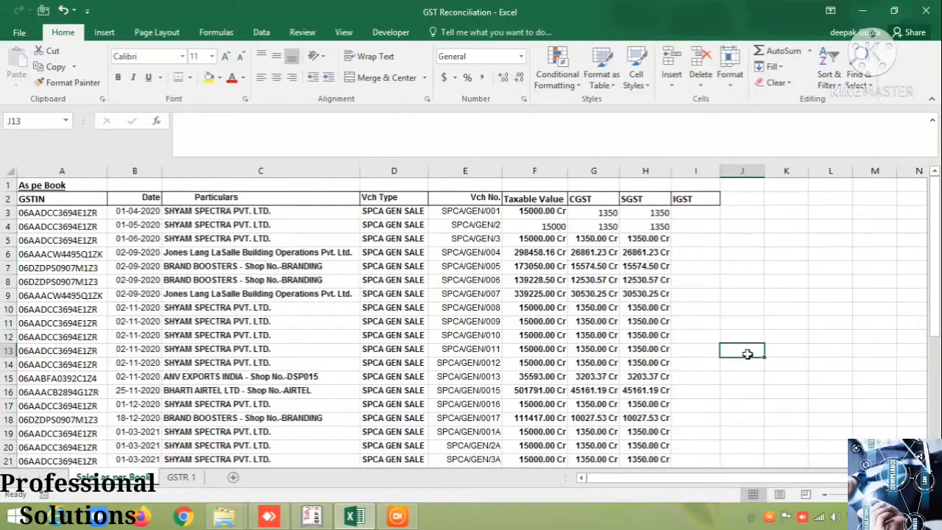
Select the header row of the book sales table from GSTIN to IGST.
click(27, 201)
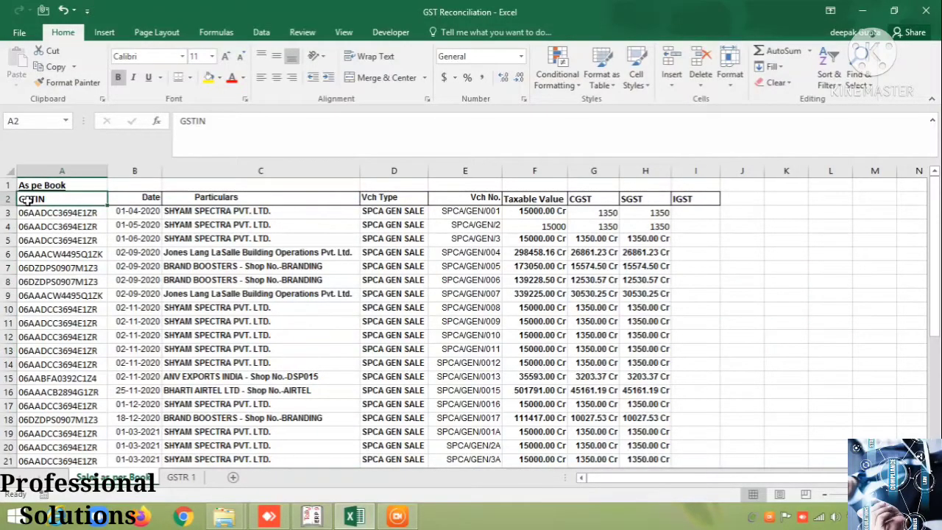
key(shift+Right)
key(shift+Right)
key(shift+Right)
key(shift+Right)
key(shift+Right)
key(shift+Right)
key(shift+Right)
key(shift+Right)
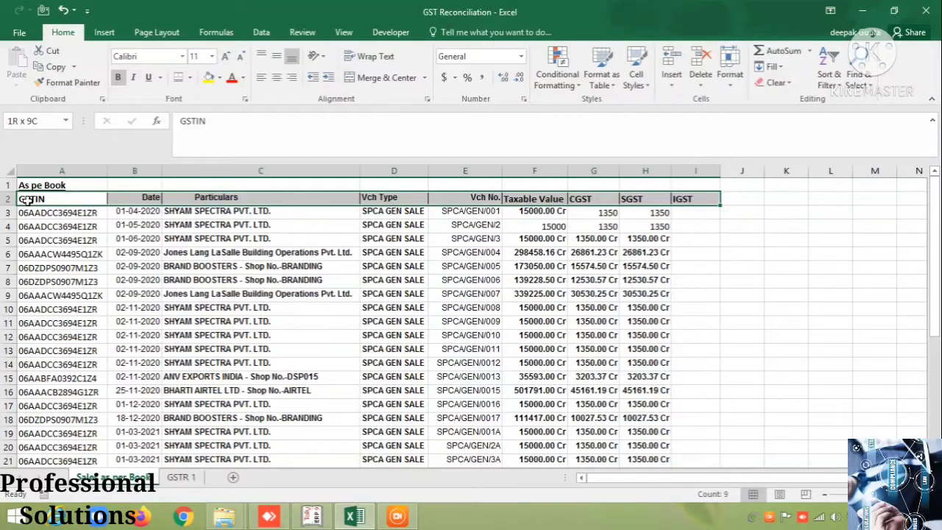
key(ctrl+q)
key(Right)
key(Right)
key(Right)
key(Right)
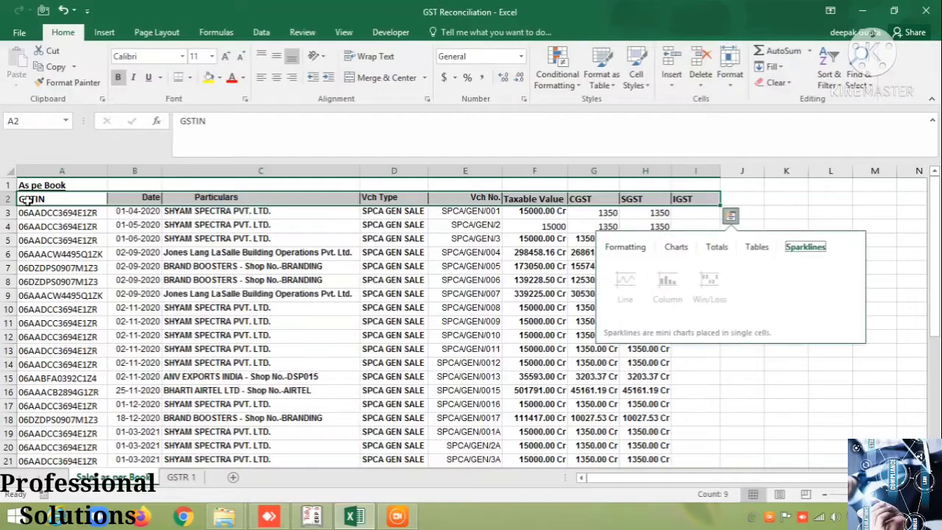
click(30, 200)
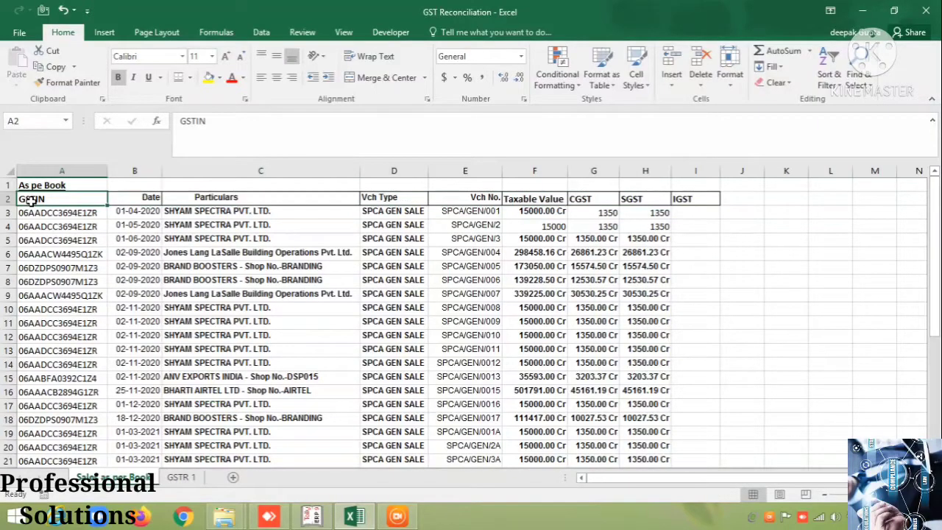
key(Right)
key(Left)
key(Right)
key(Left)
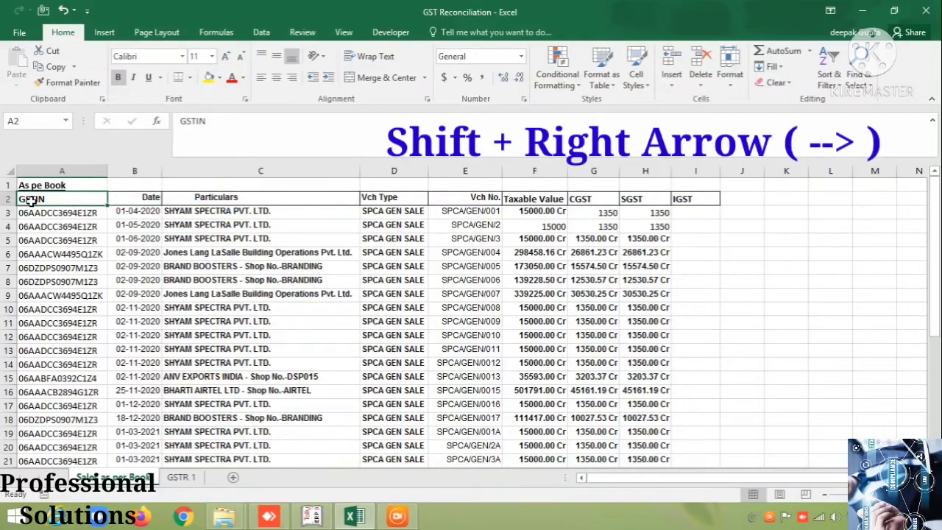
Extend the selection from the GSTIN header in A2 one column at a time to IGST in I2.
key(shift+Right)
key(shift+Right)
key(shift+Right)
key(shift+Right)
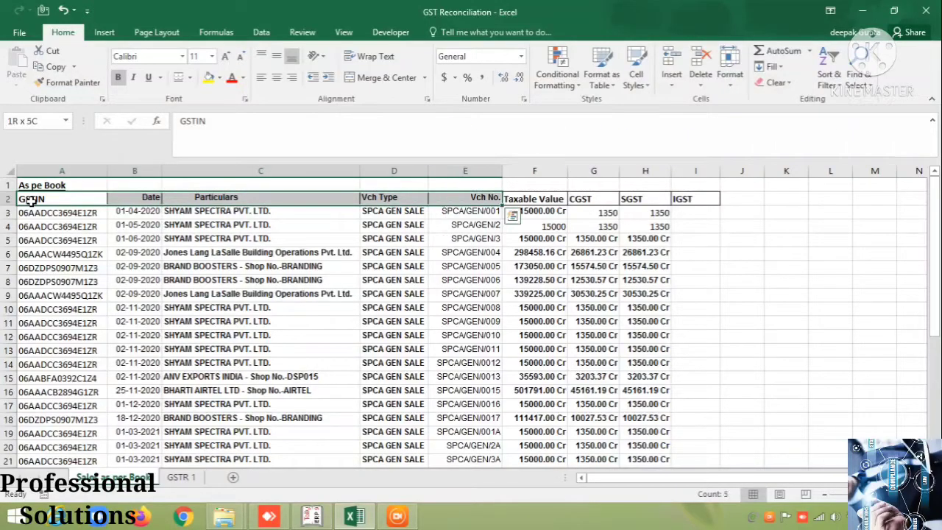
key(shift+Right)
key(shift+Right)
key(shift+Right)
key(shift+Right)
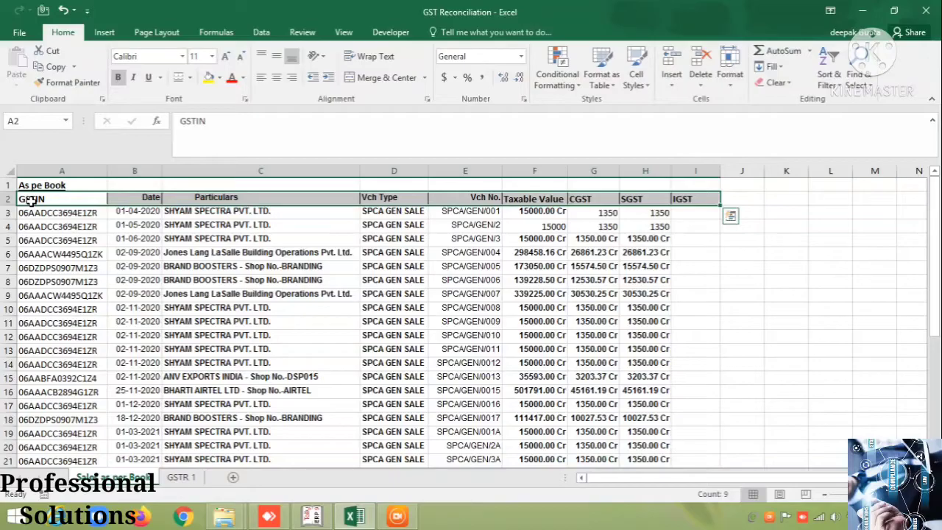
Try selecting the whole book sales table from the GSTIN header through row 33.
click(29, 200)
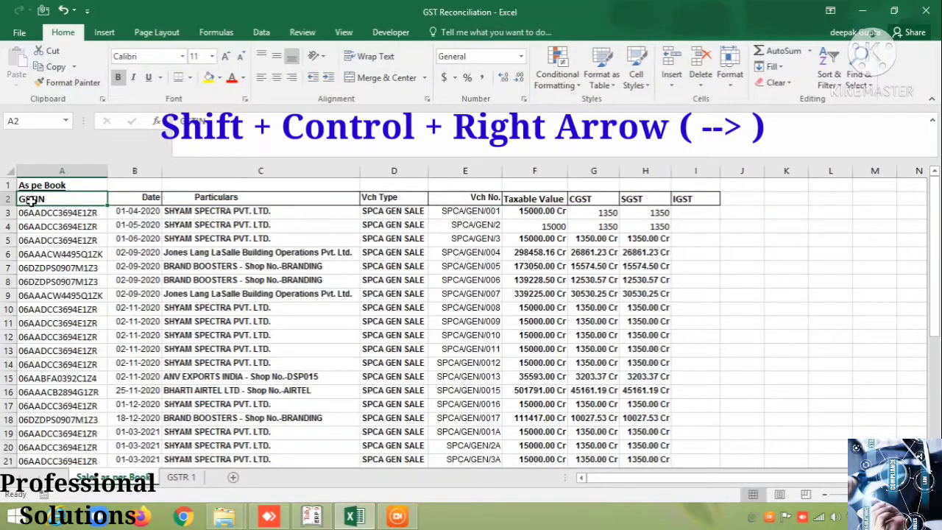
key(ctrl+shift+Right)
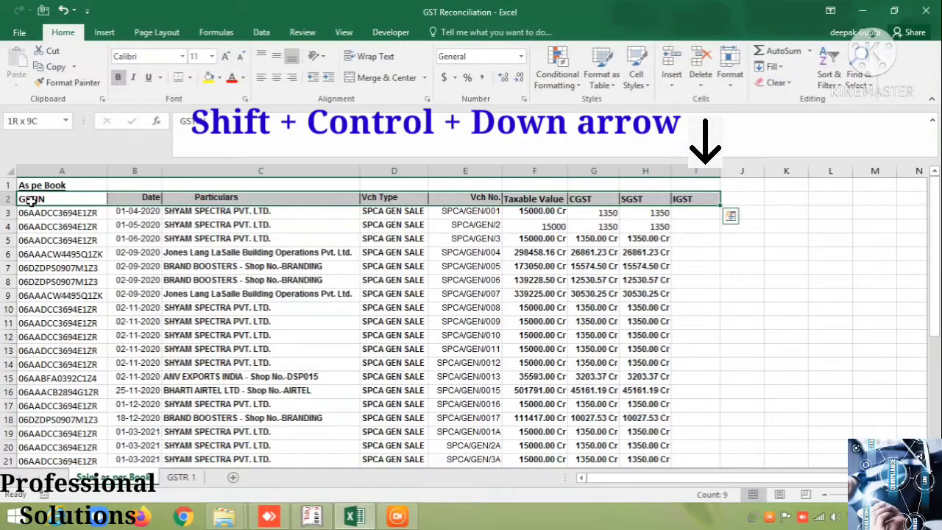
key(ctrl+shift+Down)
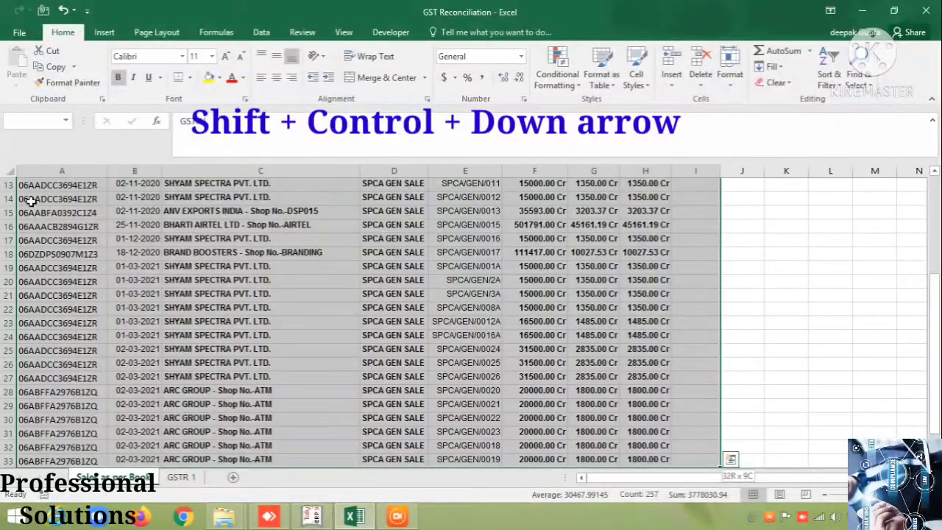
key(ctrl+q)
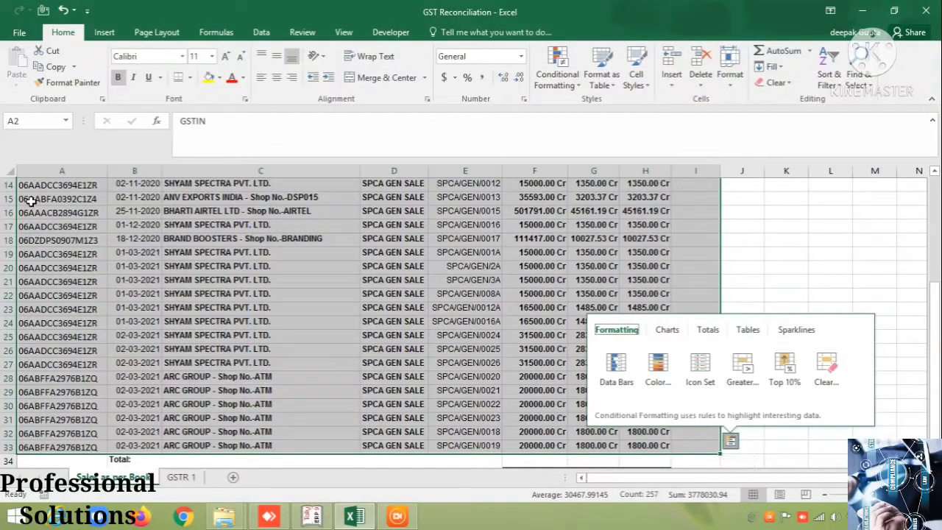
click(81, 225)
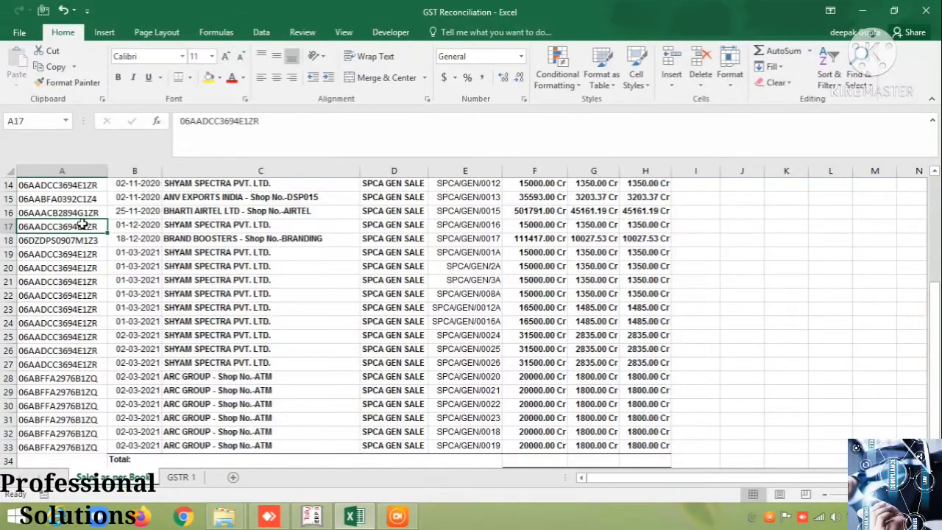
Create a PivotTable in a new worksheet from range A2:I33 of the Sales as per Book sheet.
key(ctrl+Home)
key(Down)
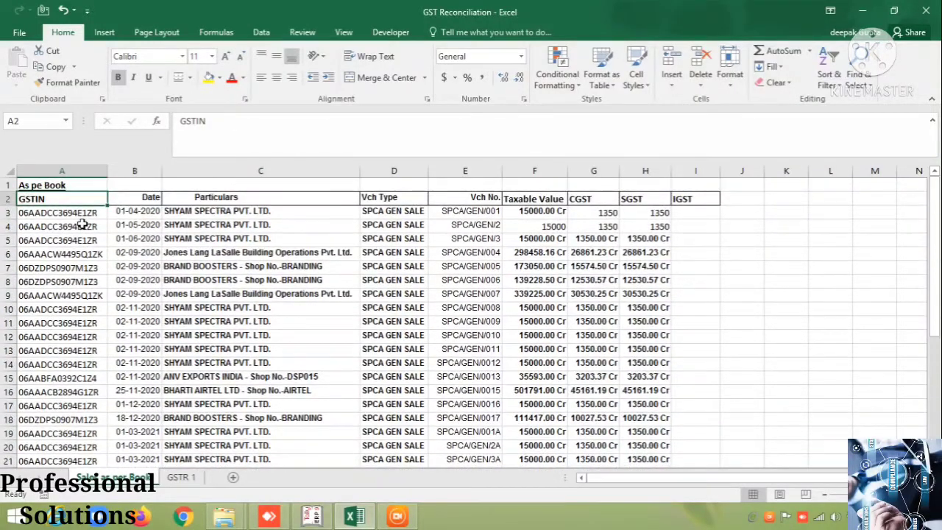
key(ctrl+shift+Right)
key(ctrl+shift+Down)
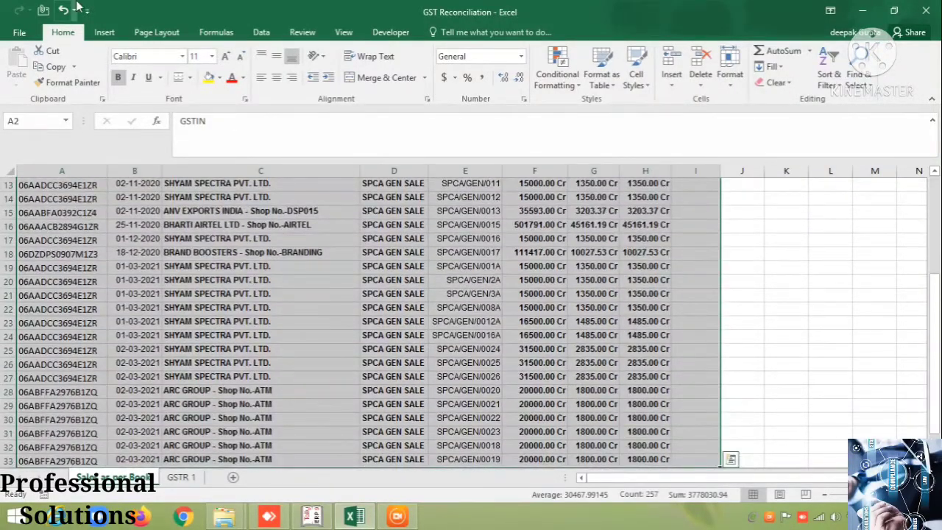
click(107, 33)
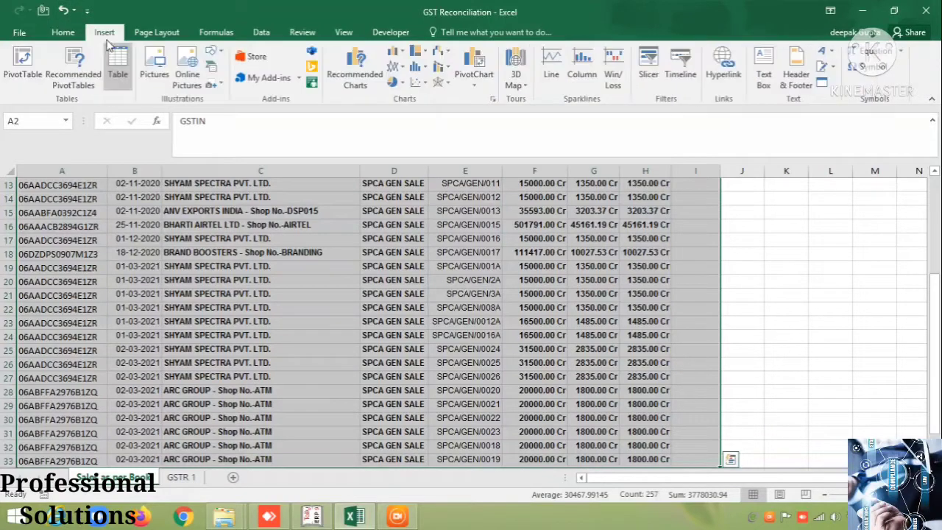
click(30, 70)
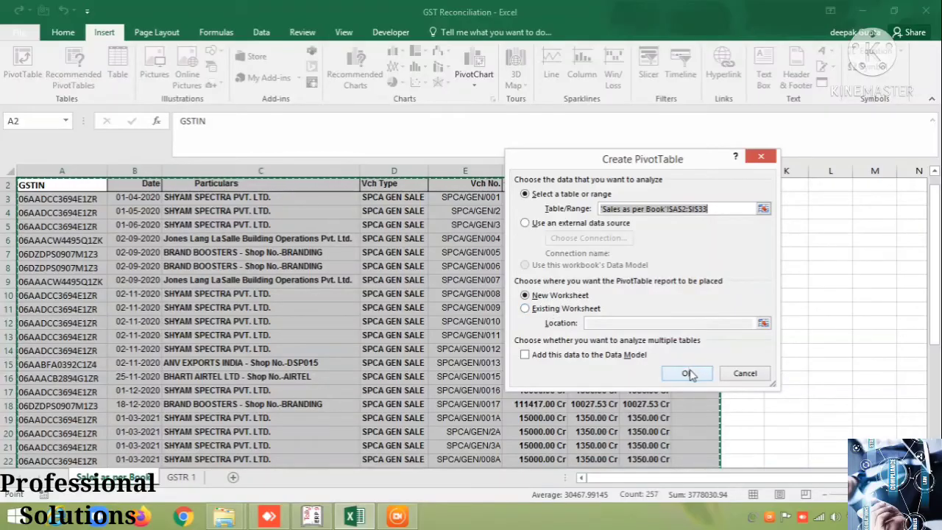
click(687, 373)
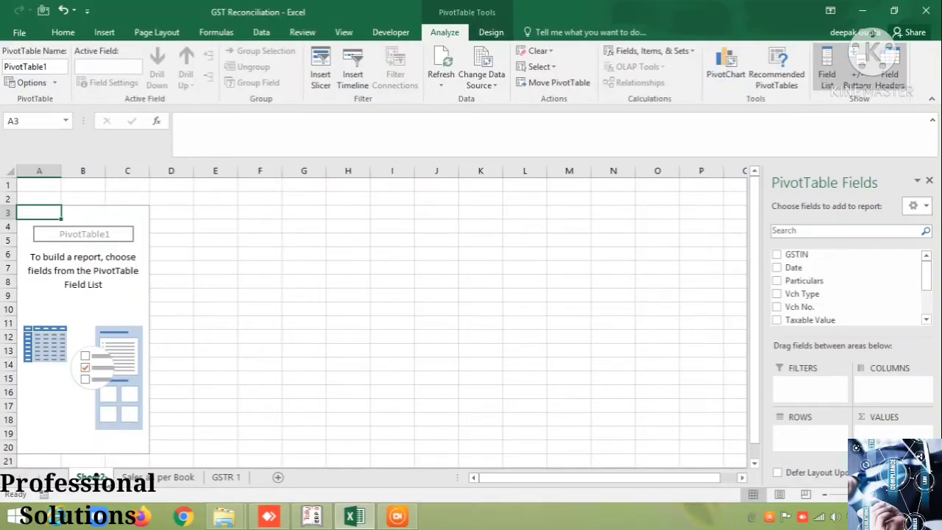
Rename the new PivotTable sheet as Pivot as per Book.
double_click(106, 481)
key(BackSpace)
text(Pivot Data)
text( as per)
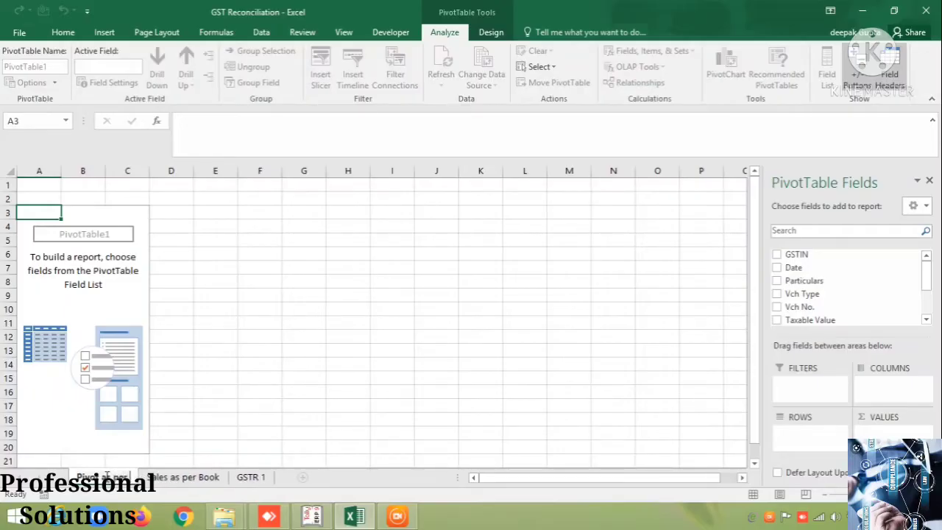
text( Book)
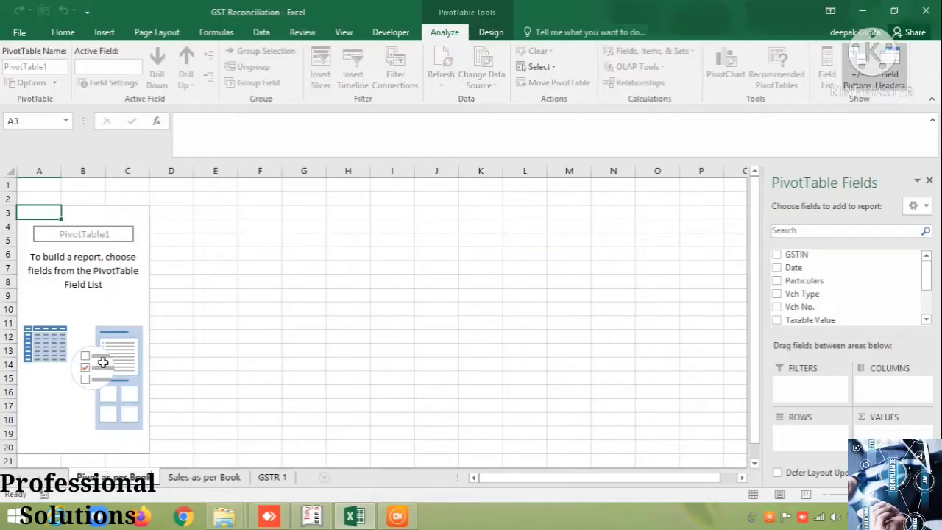
Lay out the PivotTable with GSTIN as rows and the sums of Taxable Value, CGST and SGST as values.
click(75, 306)
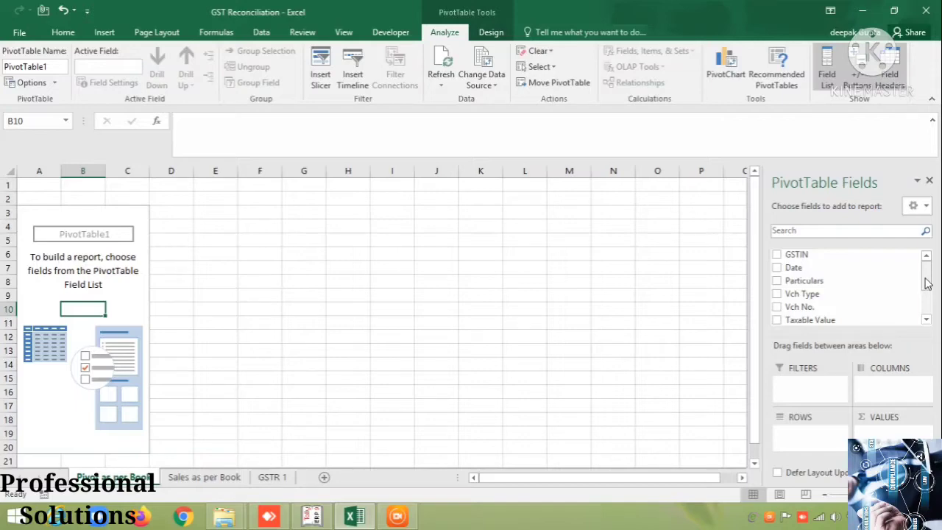
click(776, 255)
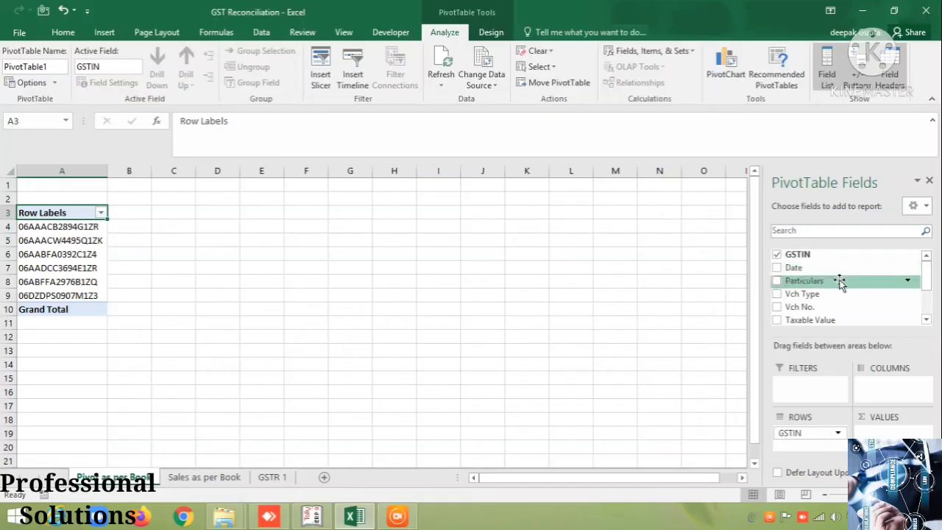
drag(927, 269, 929, 289)
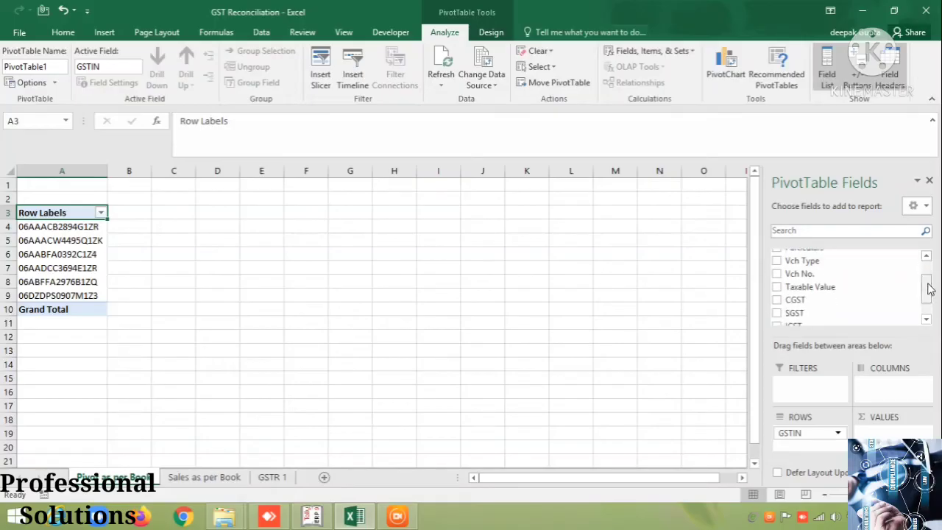
click(776, 287)
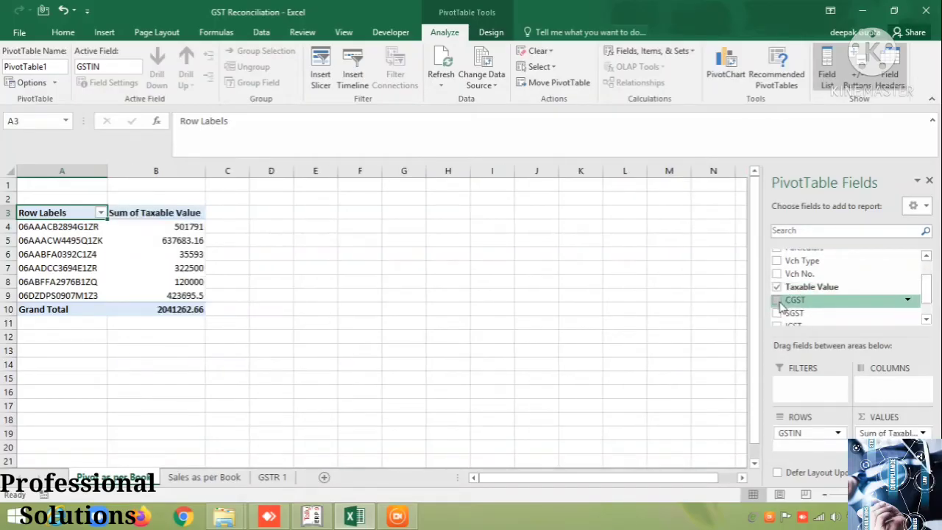
click(777, 300)
click(777, 312)
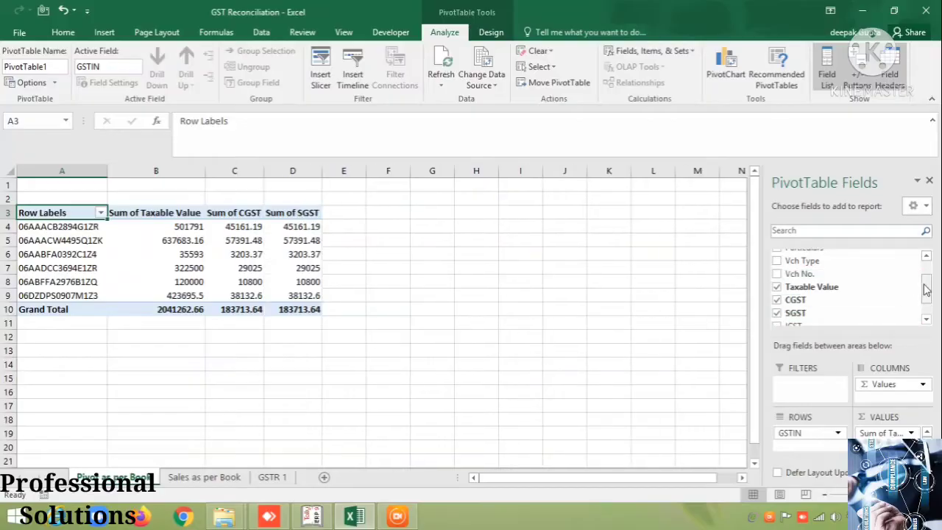
Add the IGST field to the PivotTable and move it from the rows to the values after Taxable Value.
drag(926, 290, 929, 299)
click(779, 300)
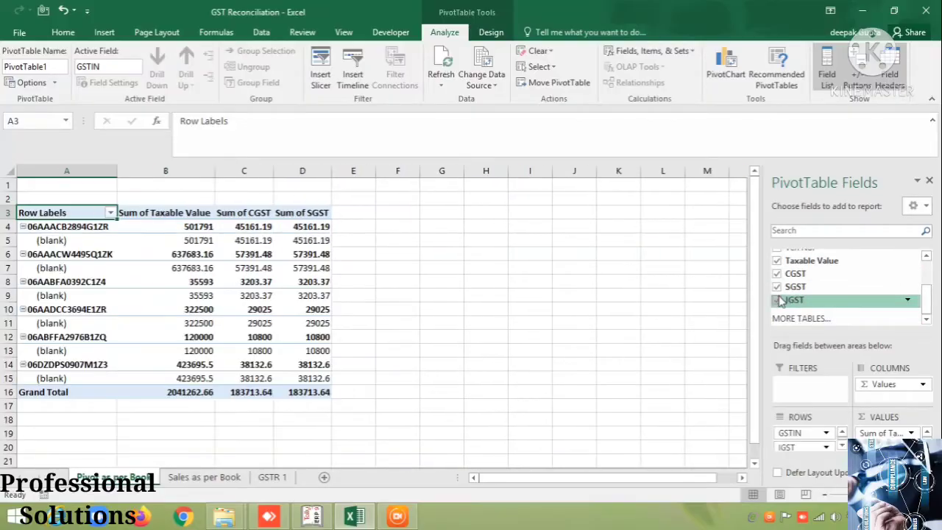
click(778, 300)
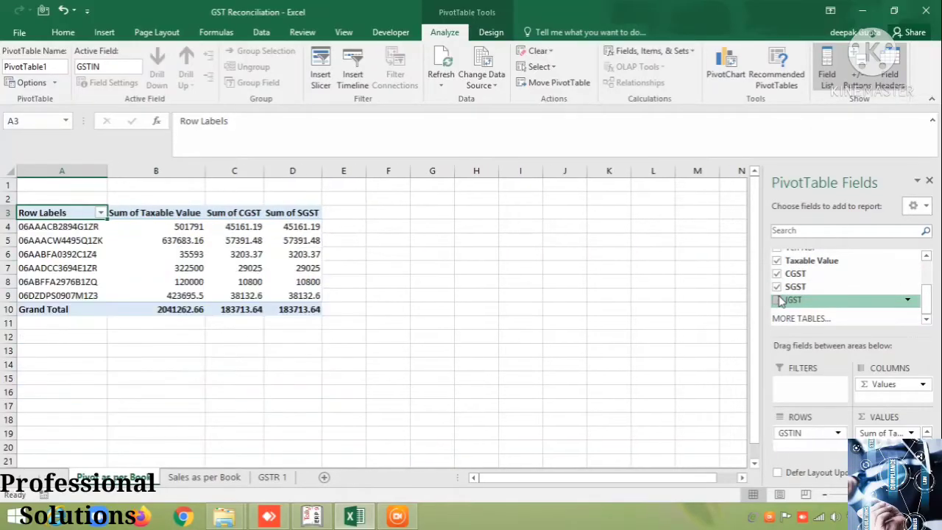
click(779, 300)
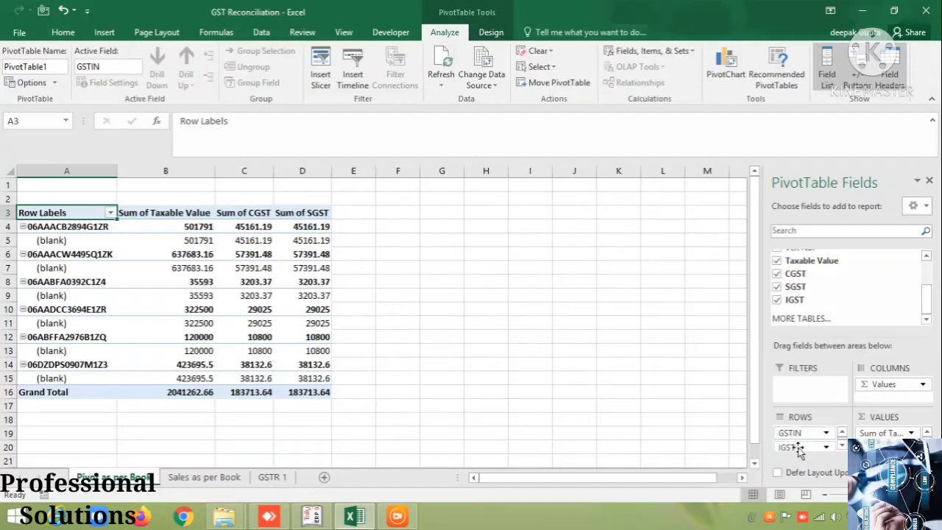
click(927, 446)
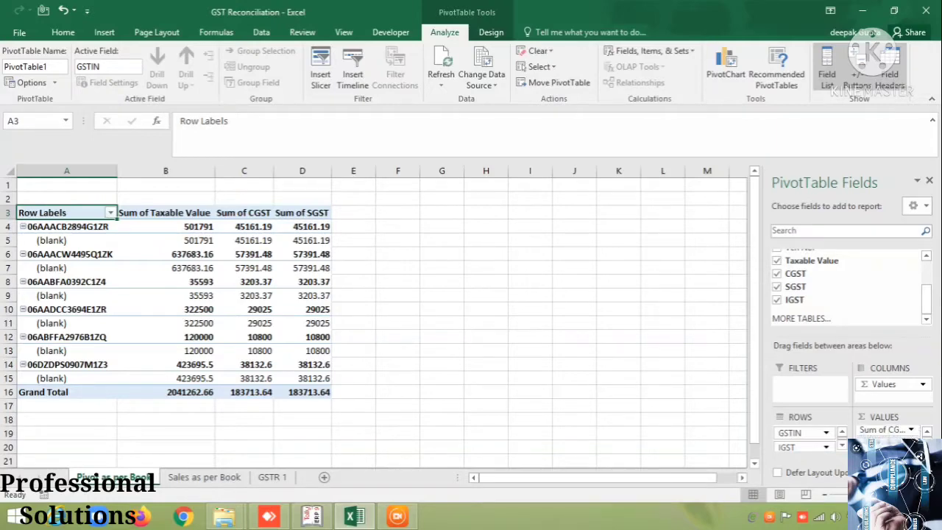
drag(801, 450, 886, 441)
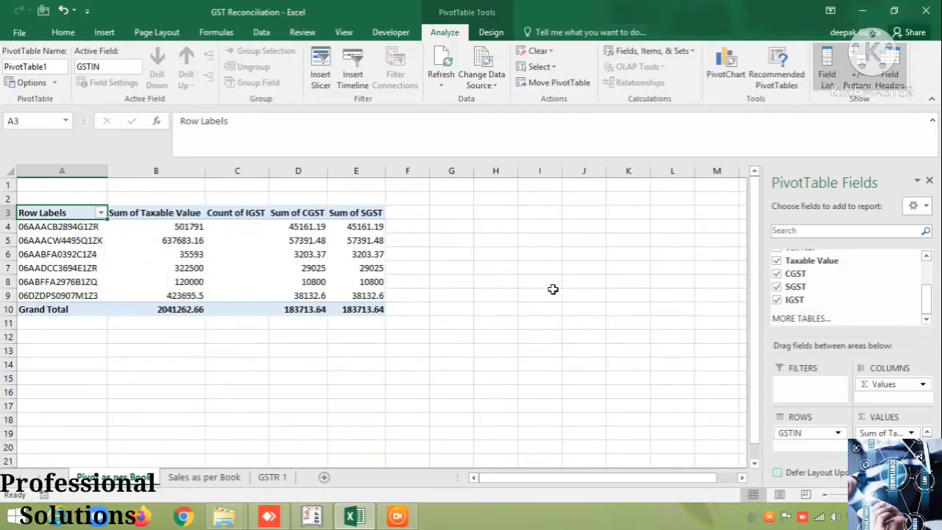
Move Sum of Taxable Value to the end of the PivotTable values and remove the IGST field.
scroll(891, 433, down, 2)
scroll(926, 432, up, 2)
scroll(927, 433, down, 1)
scroll(927, 433, down, 1)
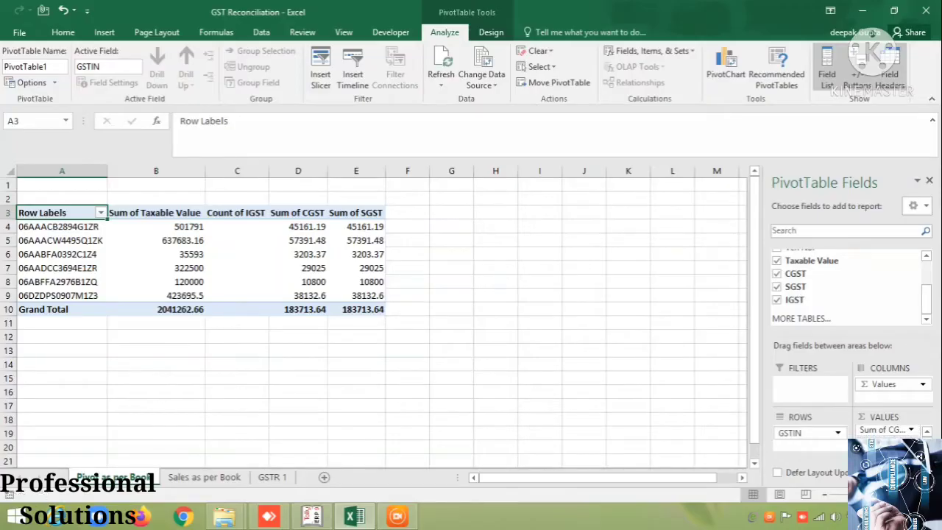
drag(881, 430, 884, 462)
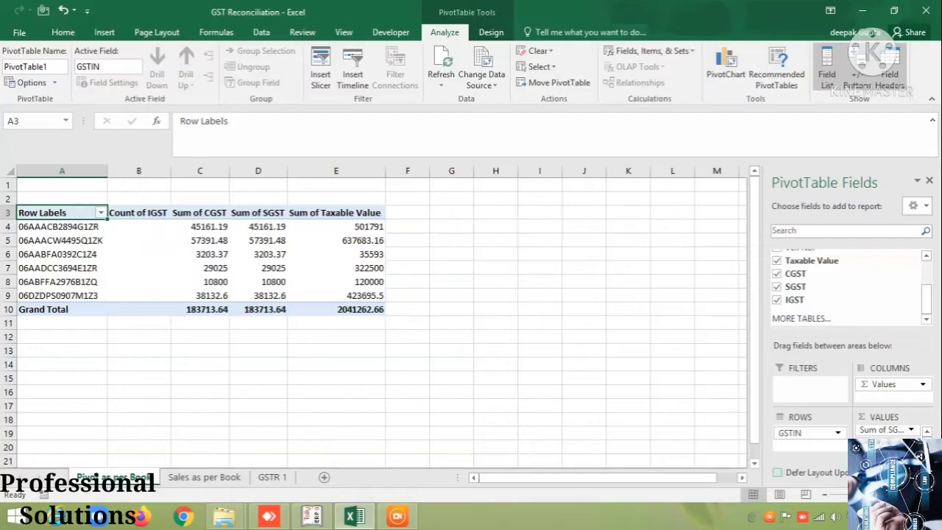
scroll(927, 433, up, 1)
scroll(927, 432, up, 1)
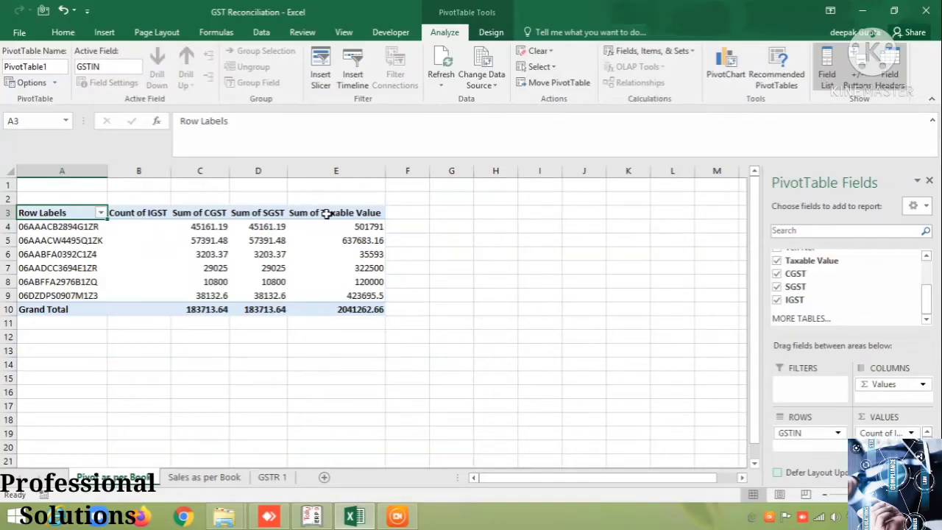
click(778, 300)
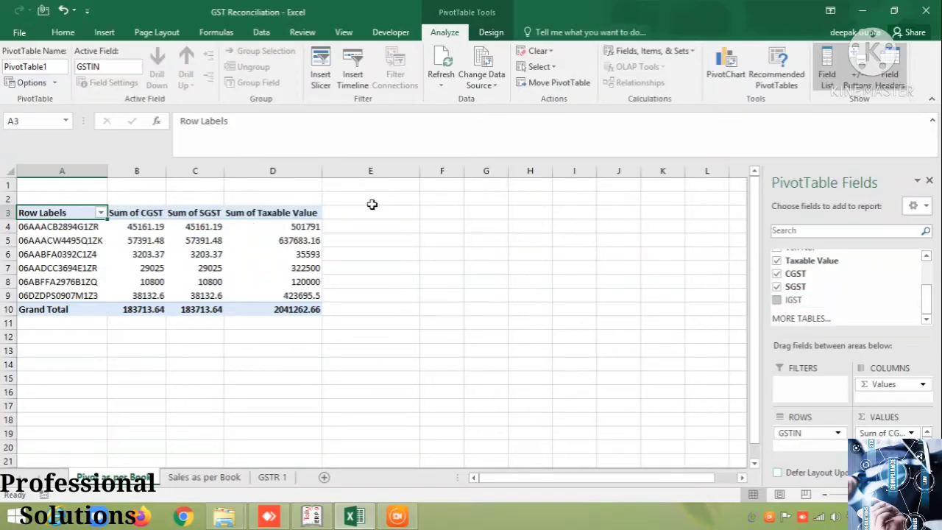
Enter the heading Sales as per Book in cell A2 above the PivotTable.
click(143, 190)
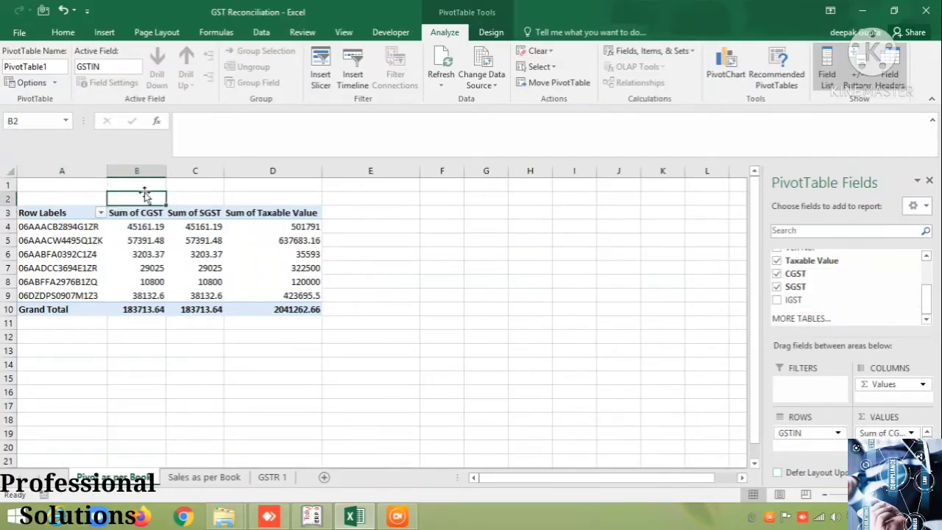
key(Left)
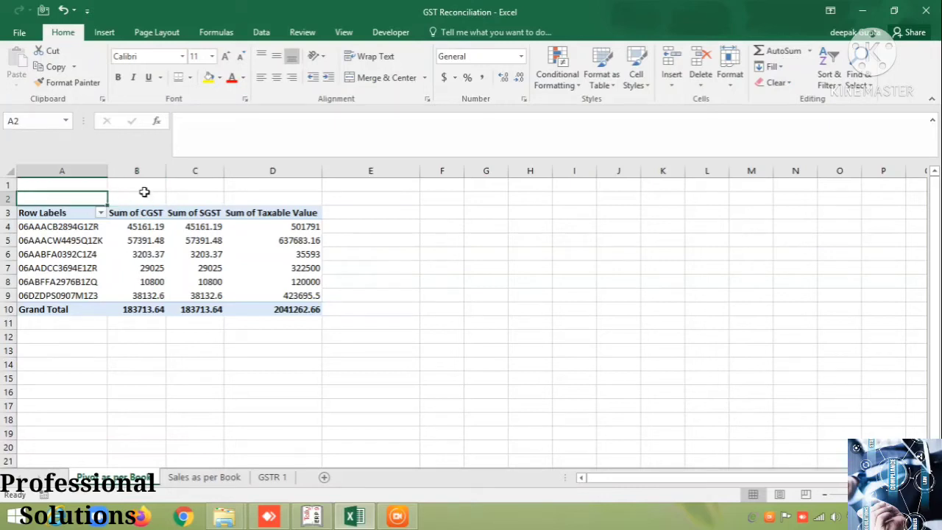
text(GST)
key(BackSpace)
key(BackSpace)
key(BackSpace)
text(Sales a)
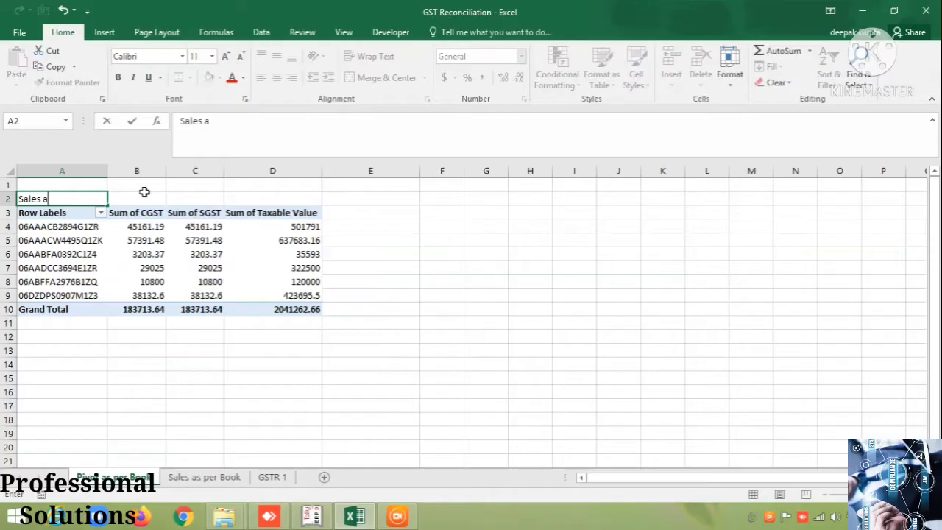
text(s per Book)
key(ctrl+b)
key(ctrl+u)
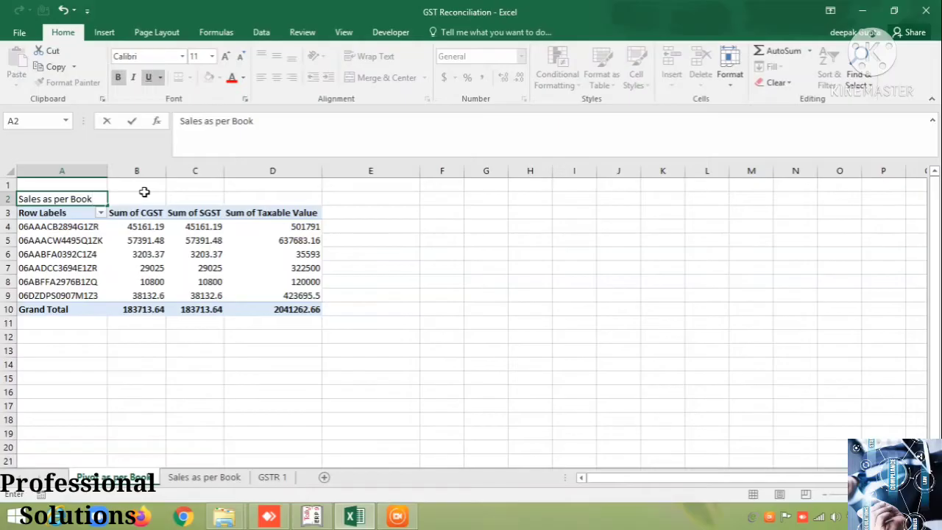
key(Return)
Make the heading in A2 bold and underlined.
key(Up)
key(ctrl+b)
key(ctrl+u)
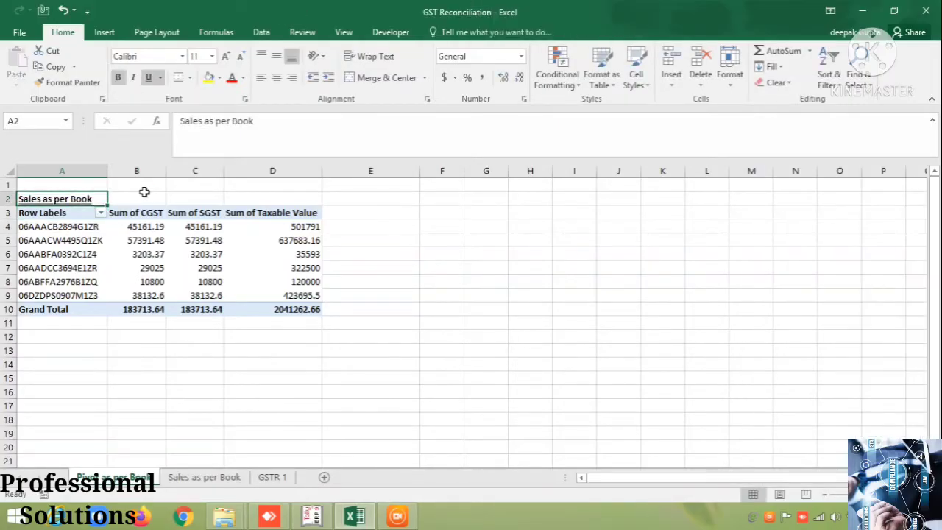
key(Right)
key(Right)
key(Right)
key(Right)
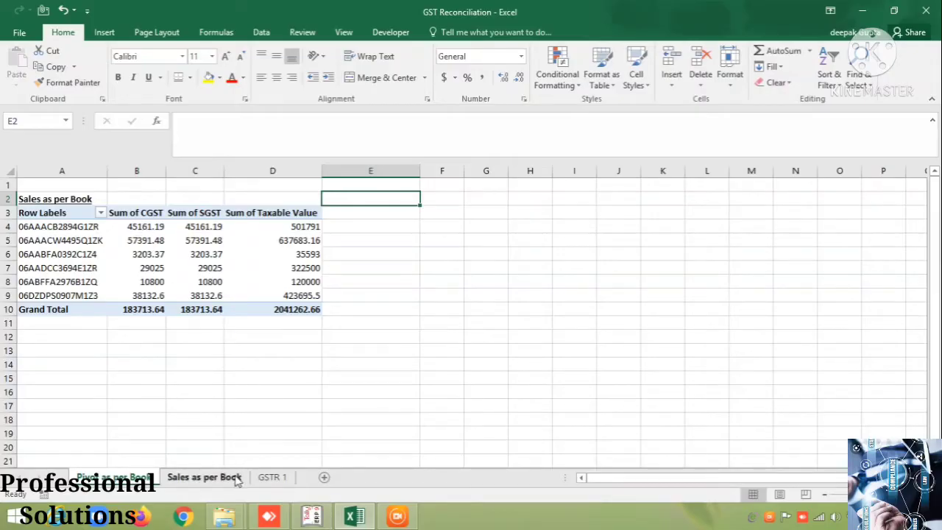
Create a PivotTable in a new worksheet from range A2:K2375 of the GSTR 1 sheet.
click(271, 478)
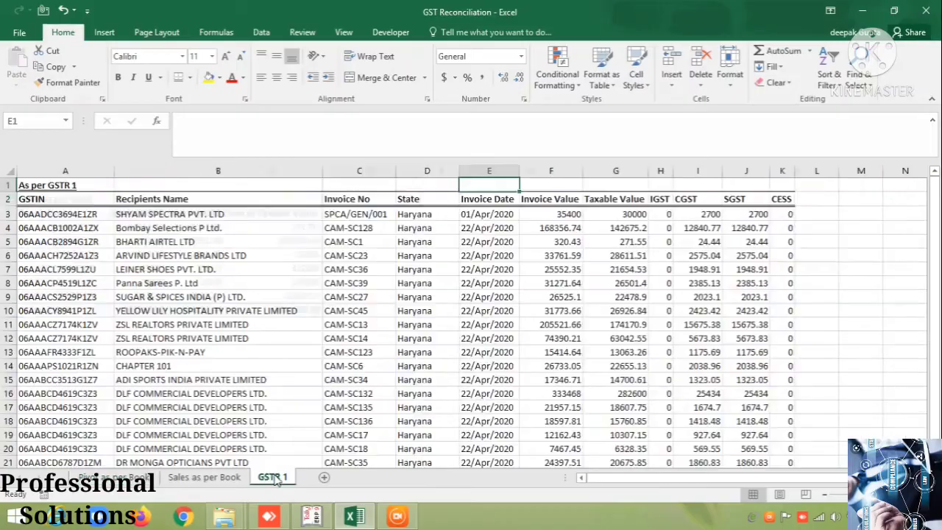
key(Left)
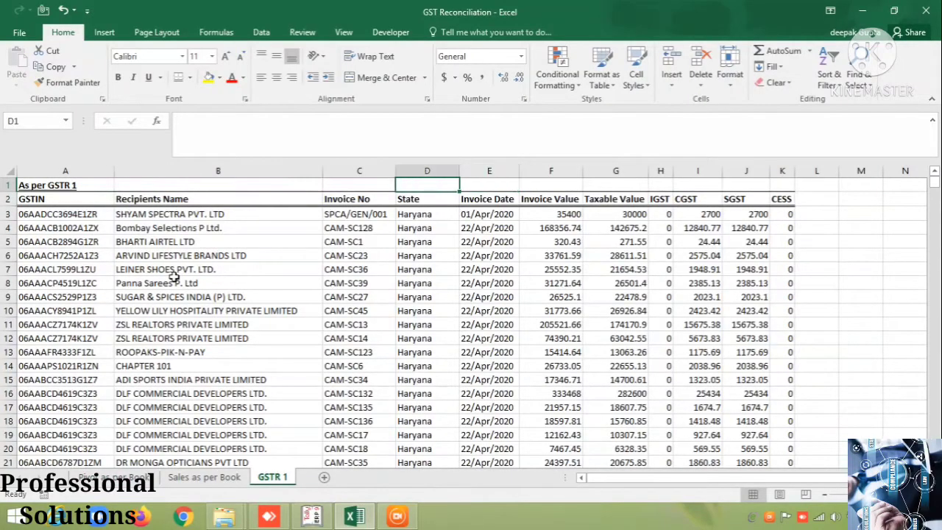
key(Down)
key(Left)
key(Left)
key(Left)
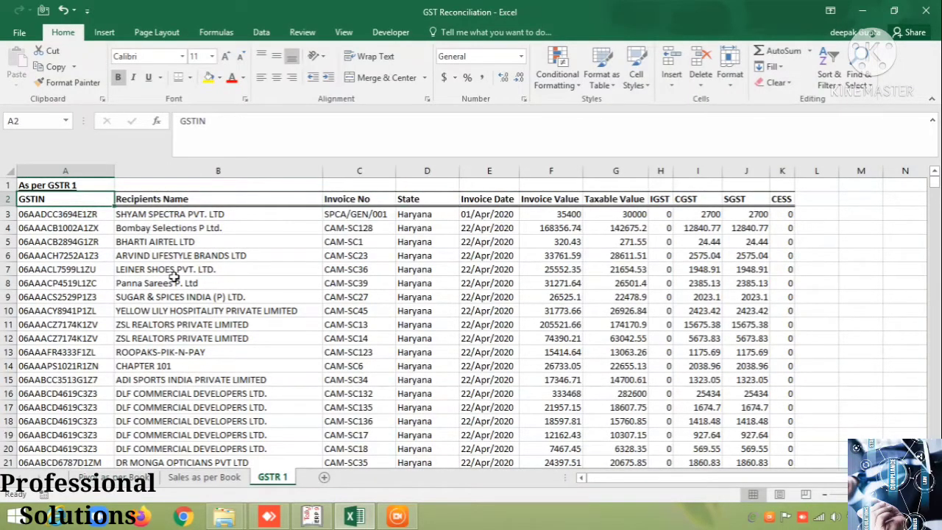
key(ctrl+shift+Right)
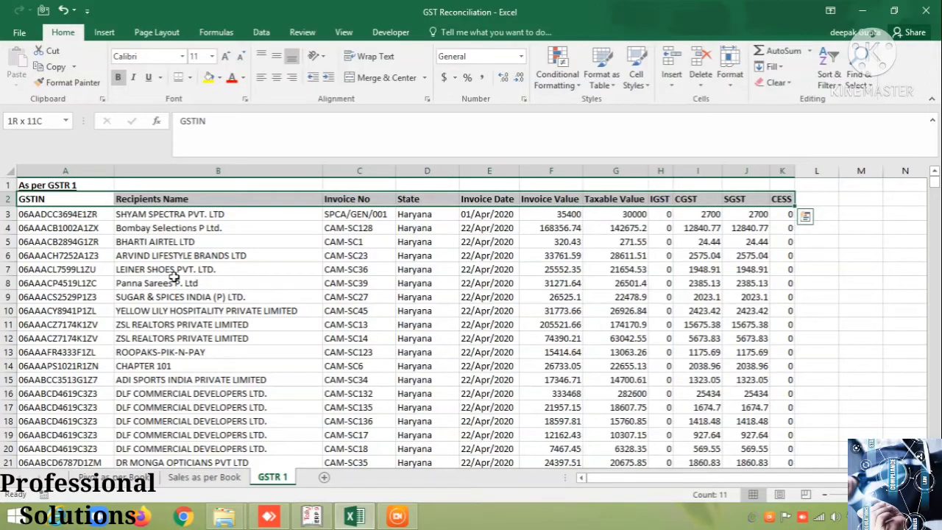
key(ctrl+shift+Down)
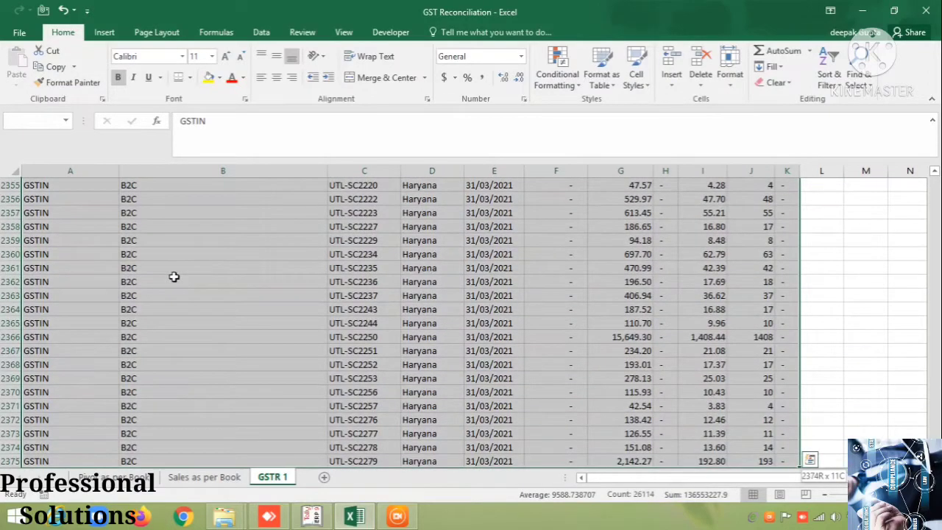
click(104, 33)
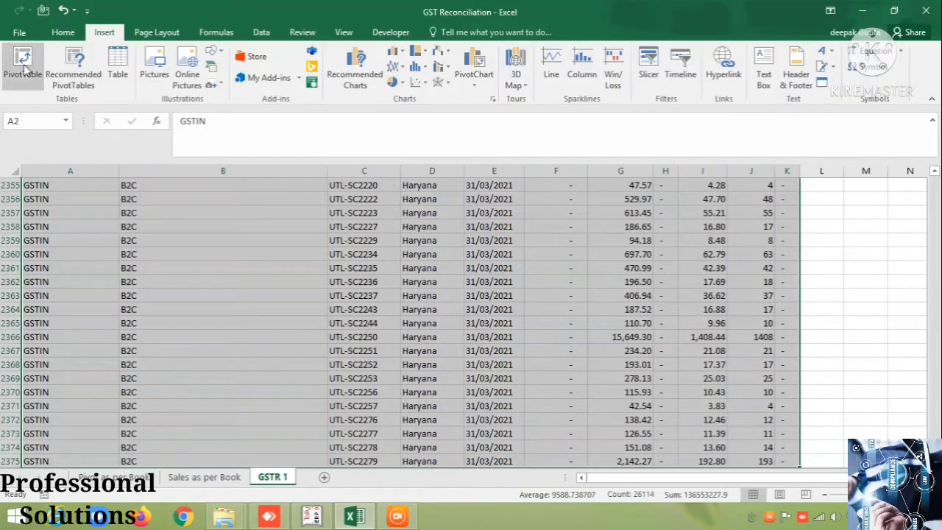
click(24, 67)
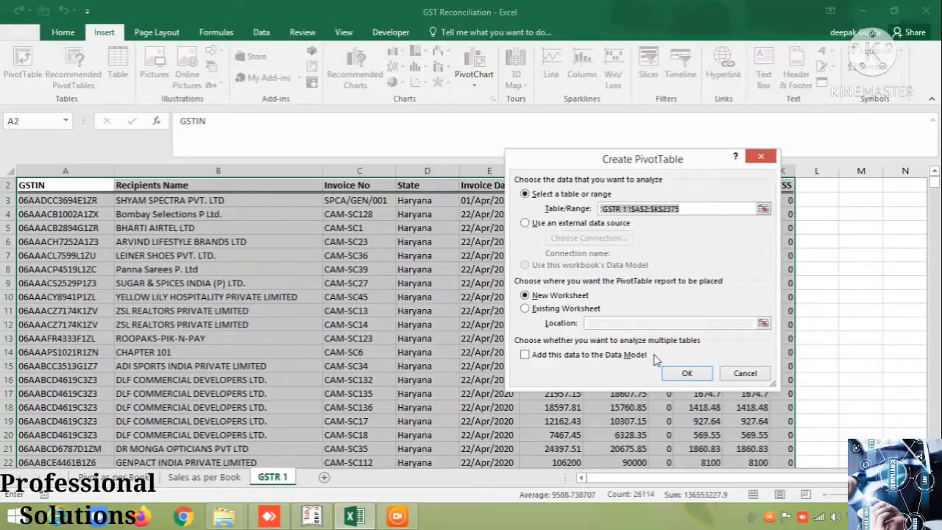
click(682, 374)
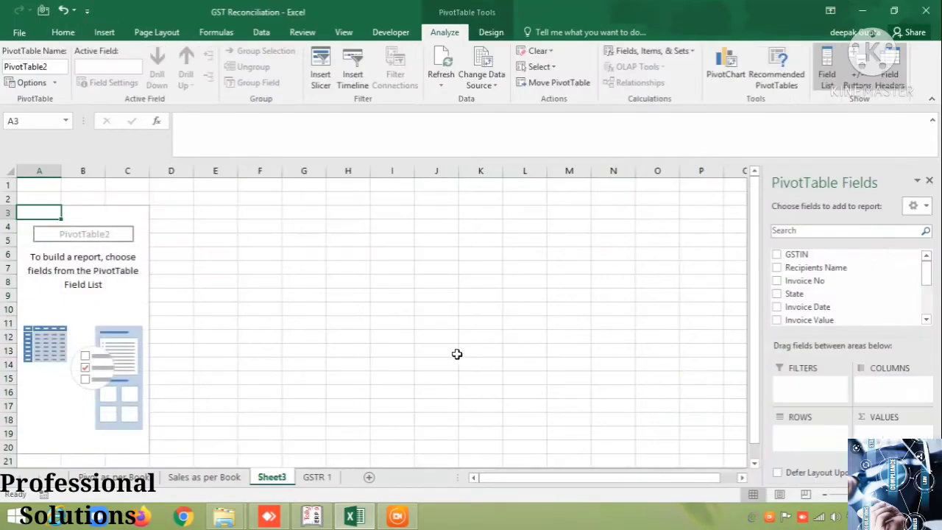
Rename the new PivotTable sheet as GSTR 1 Pivot.
double_click(271, 476)
text(GSTR)
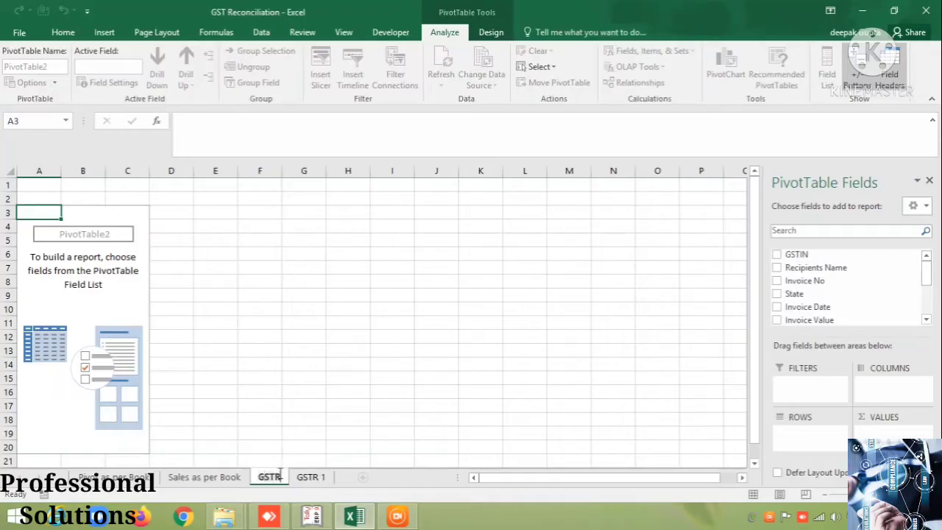
text( 1 Pivot)
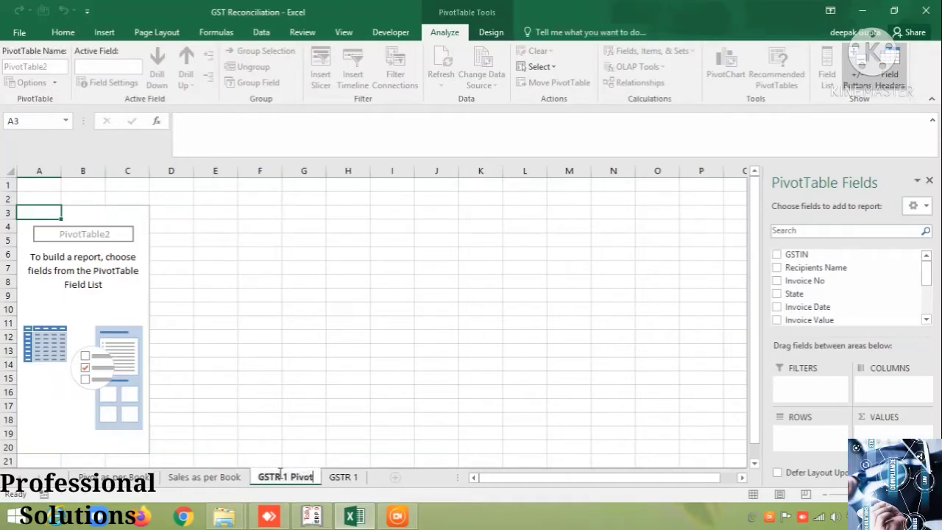
click(88, 295)
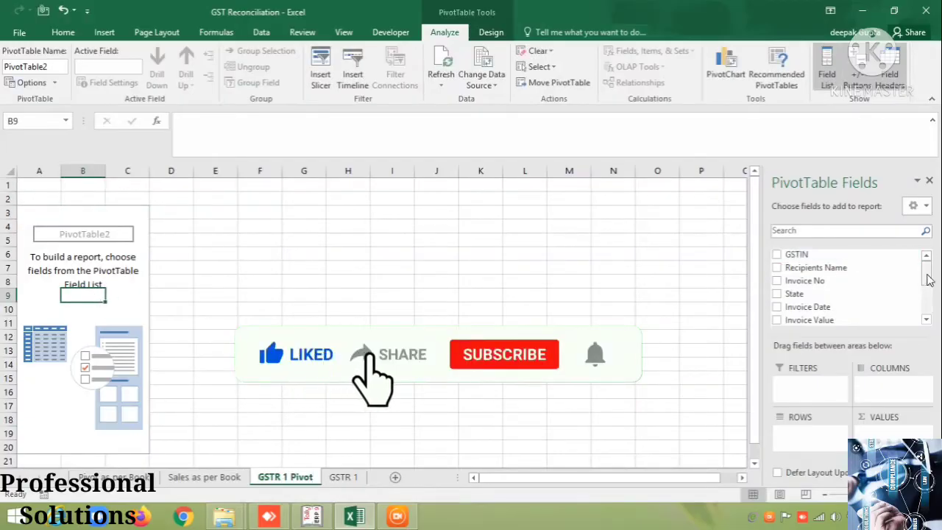
Set GSTIN as rows and sum Taxable Value, CGST and SGST in the GSTR 1 PivotTable.
click(776, 254)
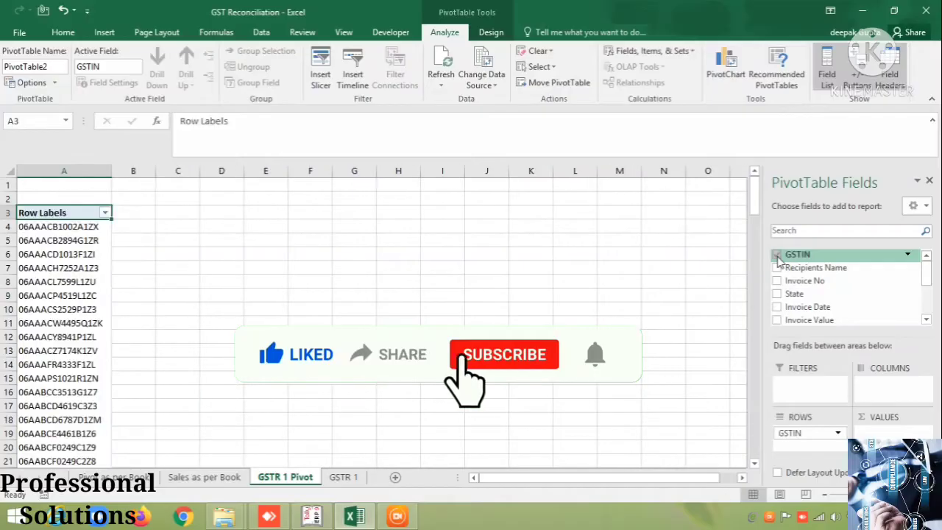
drag(925, 273, 918, 299)
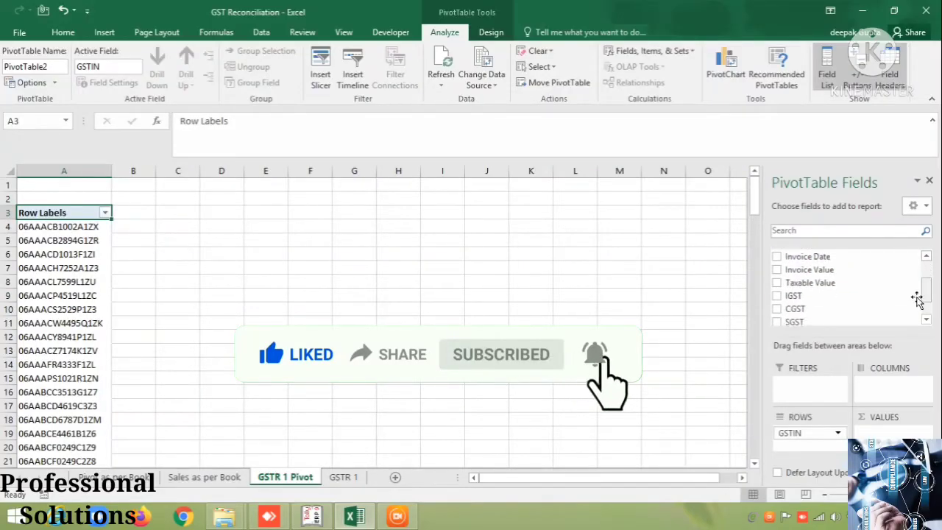
click(777, 283)
click(776, 309)
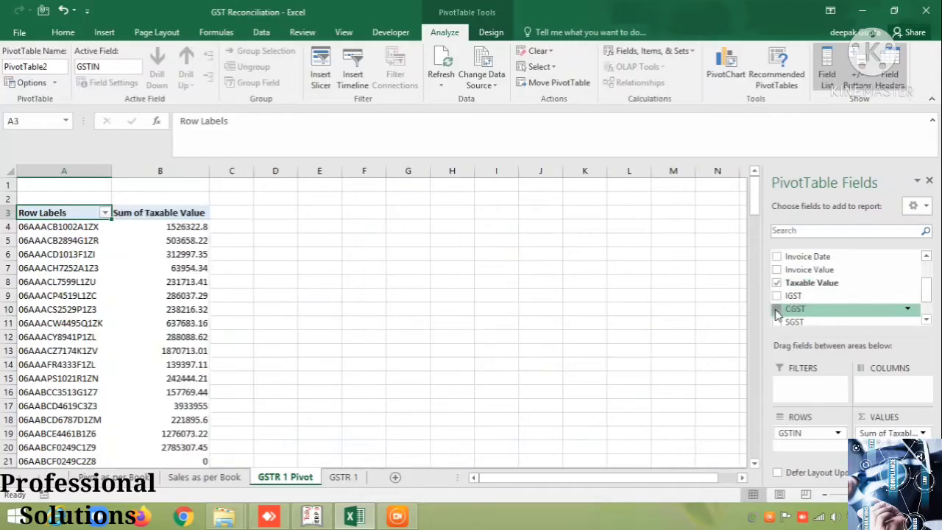
click(777, 321)
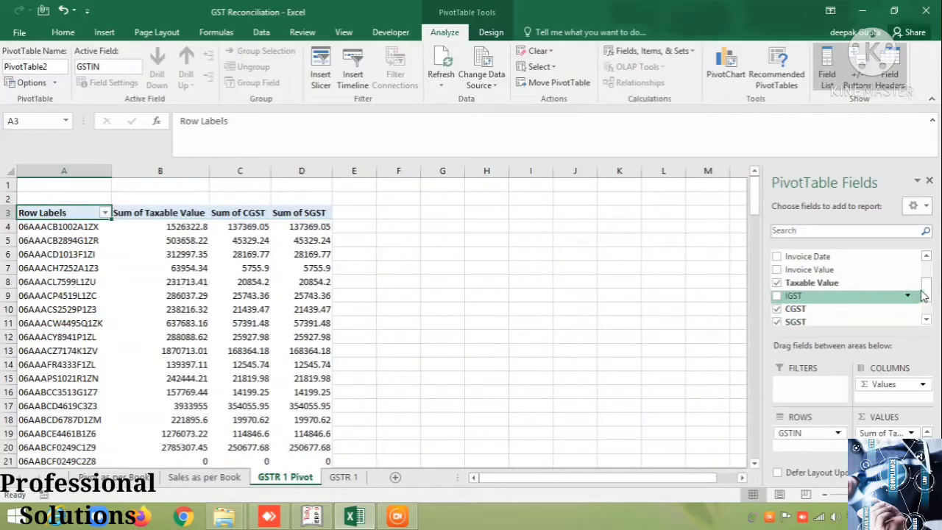
Enter the heading "Sales as per GTR-1" in A1 of the GSTR 1 Pivot sheet.
drag(929, 295, 929, 308)
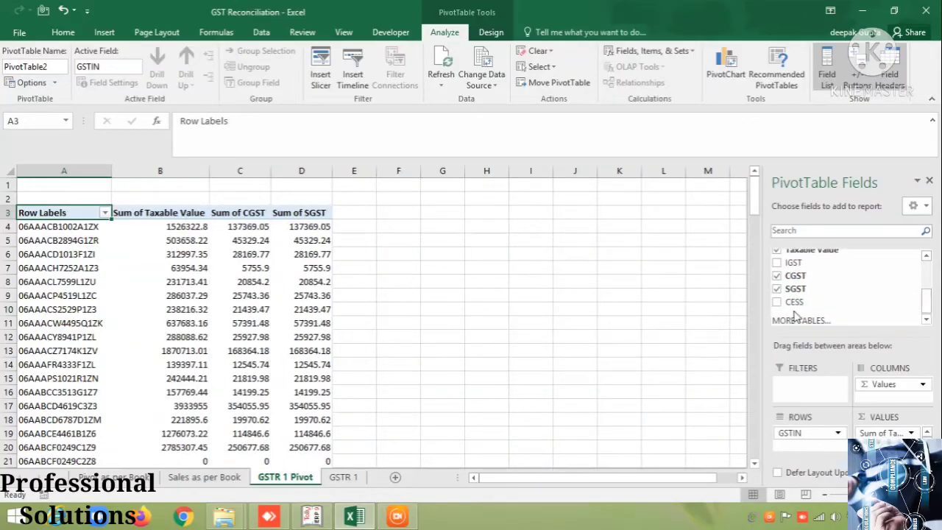
click(394, 242)
key(Left)
key(Up)
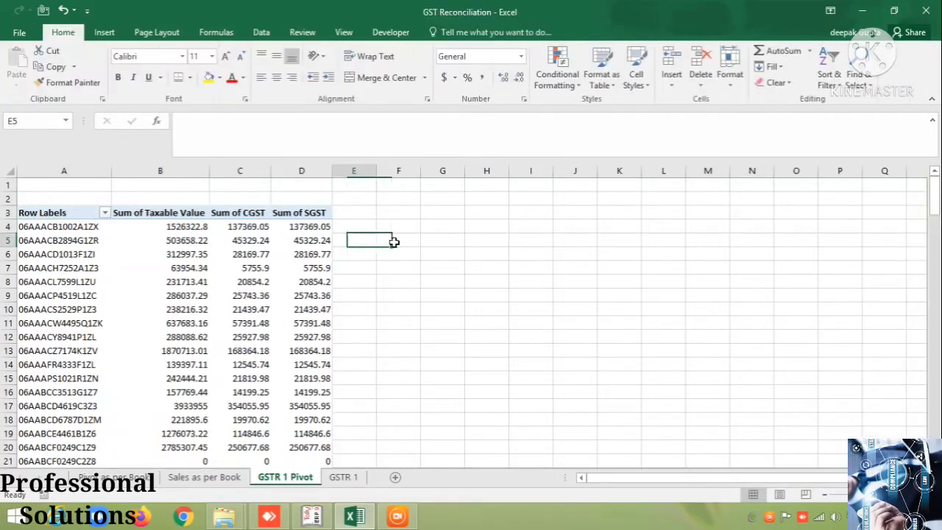
key(Up)
key(Up)
key(Up)
key(Left)
key(Left)
key(Left)
key(Left)
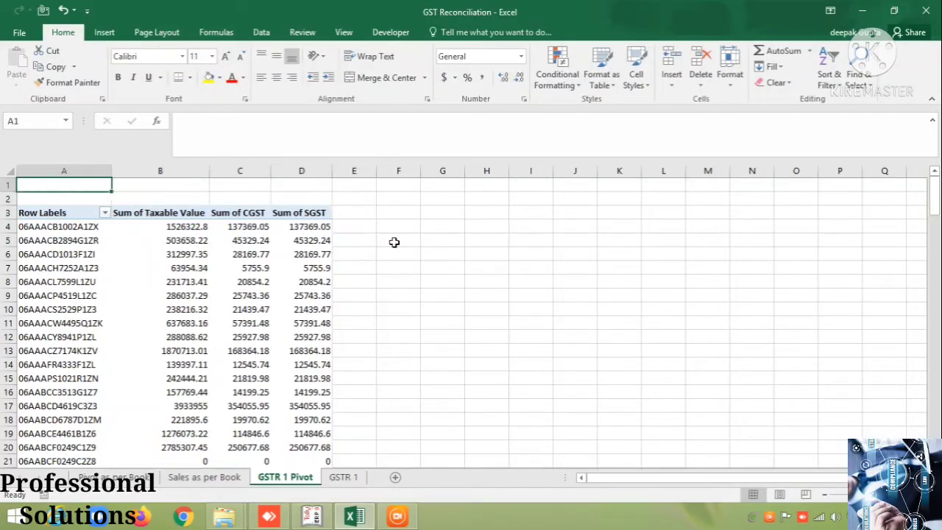
text(Sales)
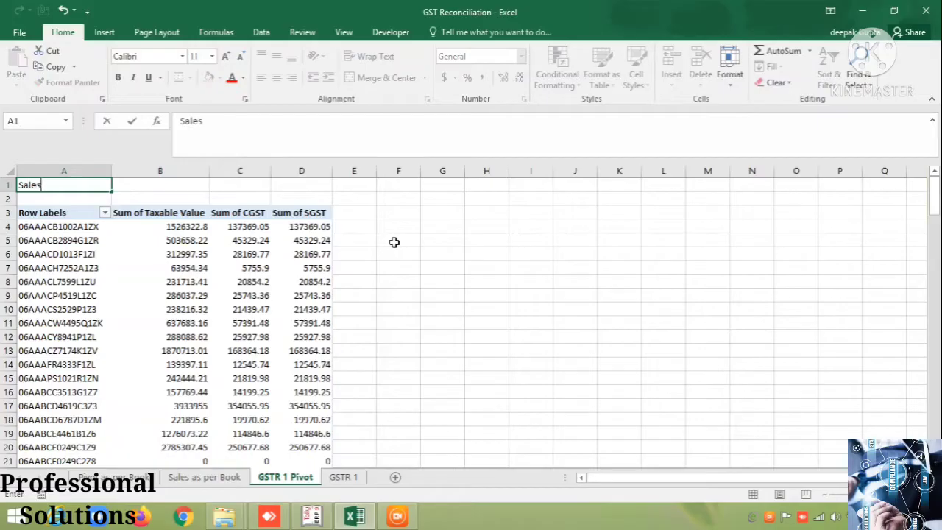
text( as per GTR)
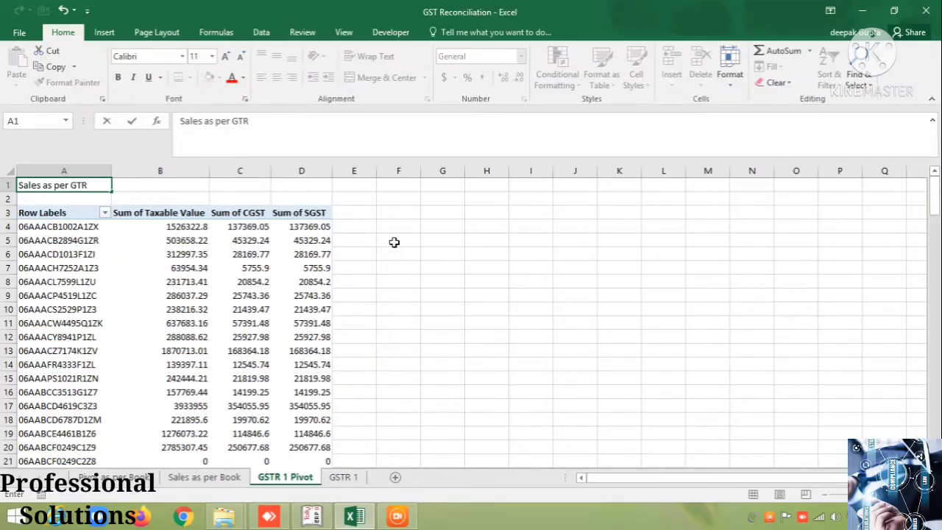
text(S1)
key(Return)
Make the heading in A1 bold and underlined.
key(Up)
key(ctrl+b)
key(ctrl+u)
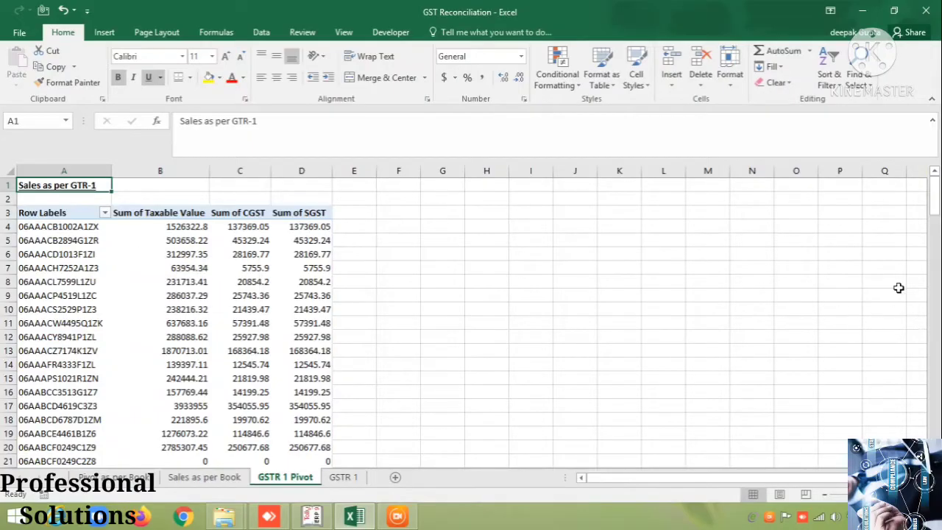
Check in the value field settings how Taxable Value is summarized in the GSTR 1 PivotTable.
click(66, 273)
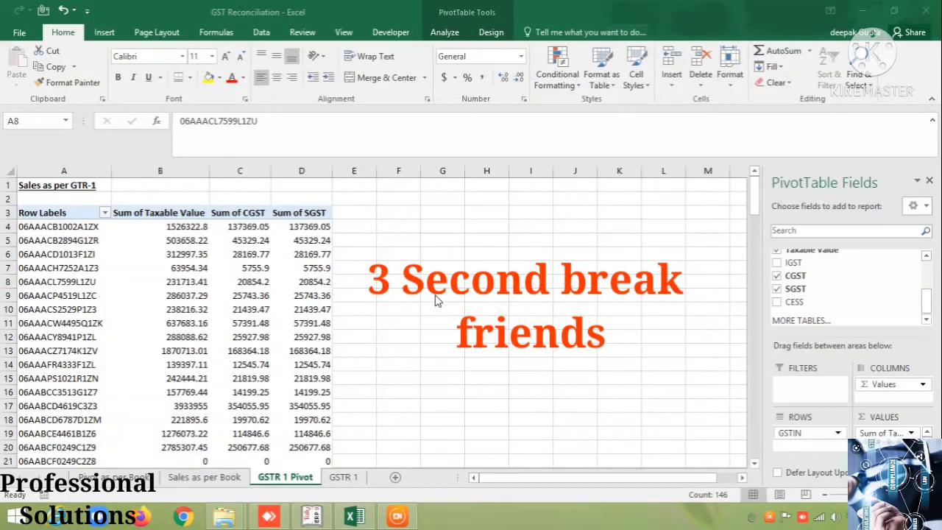
click(165, 234)
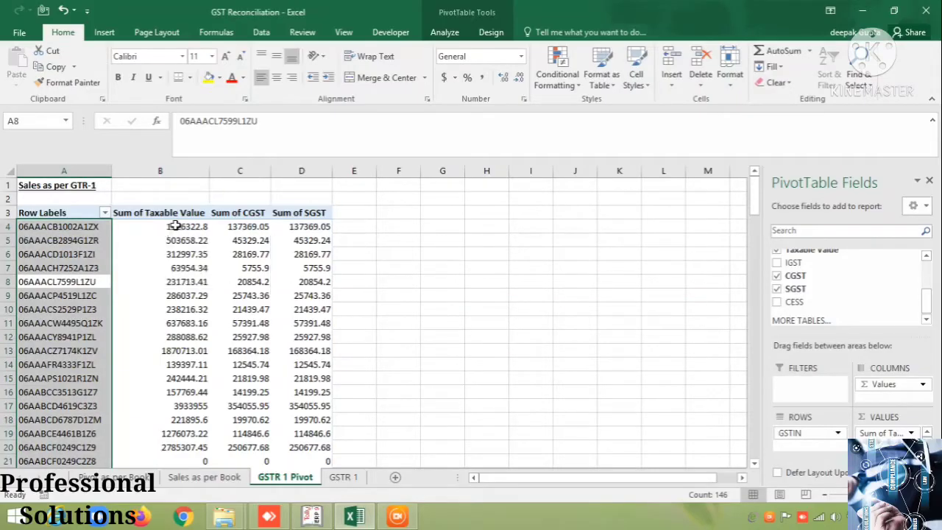
click(175, 226)
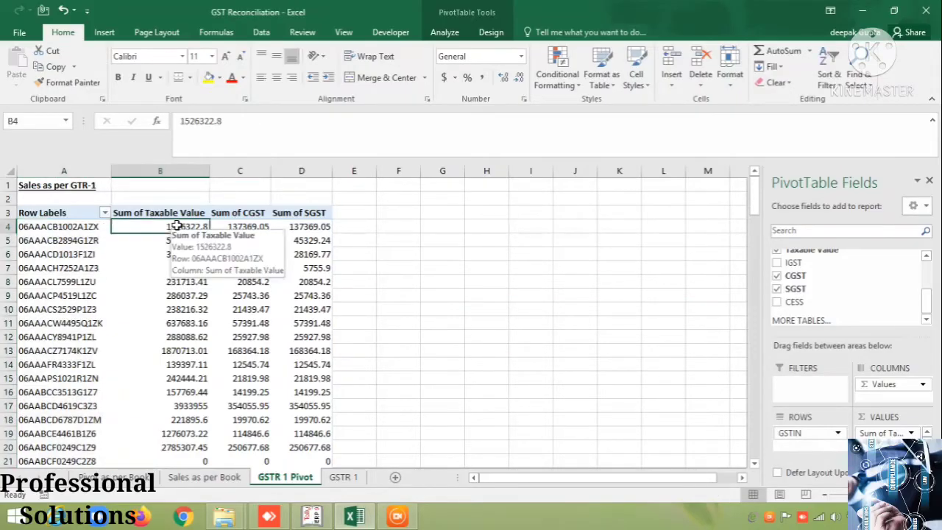
click(881, 432)
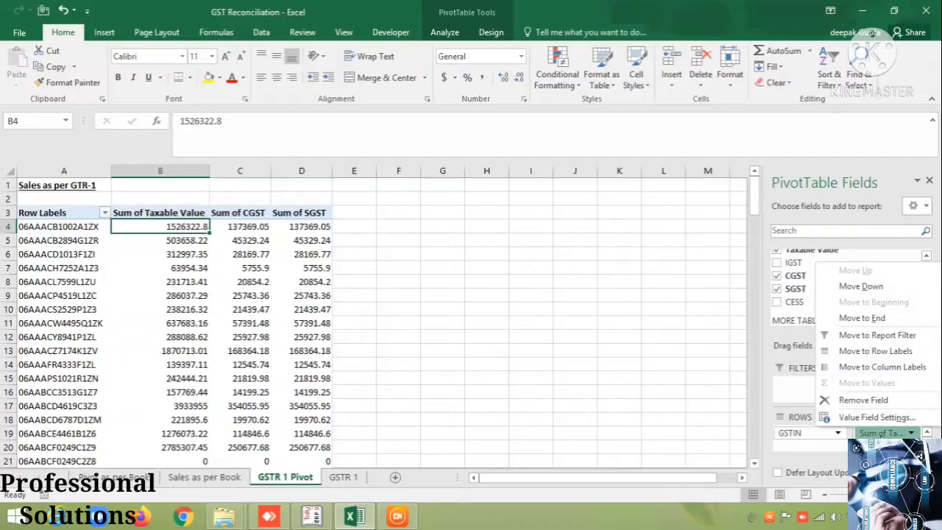
click(876, 418)
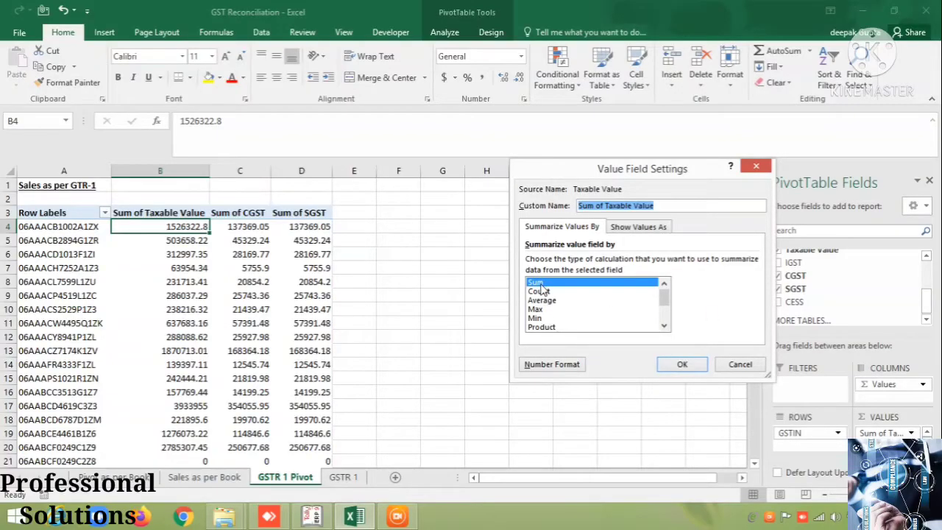
click(682, 363)
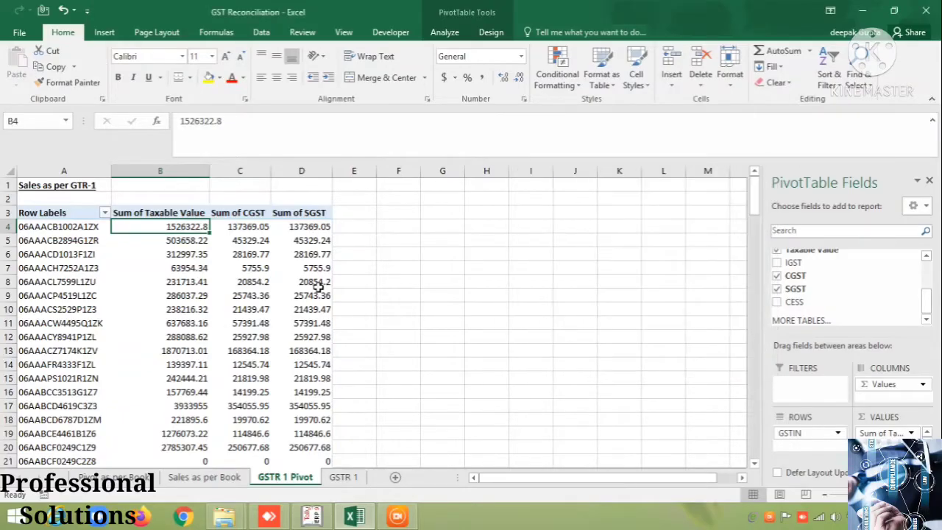
Examine the Grand Total row at the end of the GSTR 1 PivotTable.
key(Down)
key(Down)
key(Down)
key(Down)
key(Down)
key(Down)
key(Down)
key(Down)
key(Down)
key(Down)
key(Down)
key(Down)
key(Down)
key(Down)
key(Down)
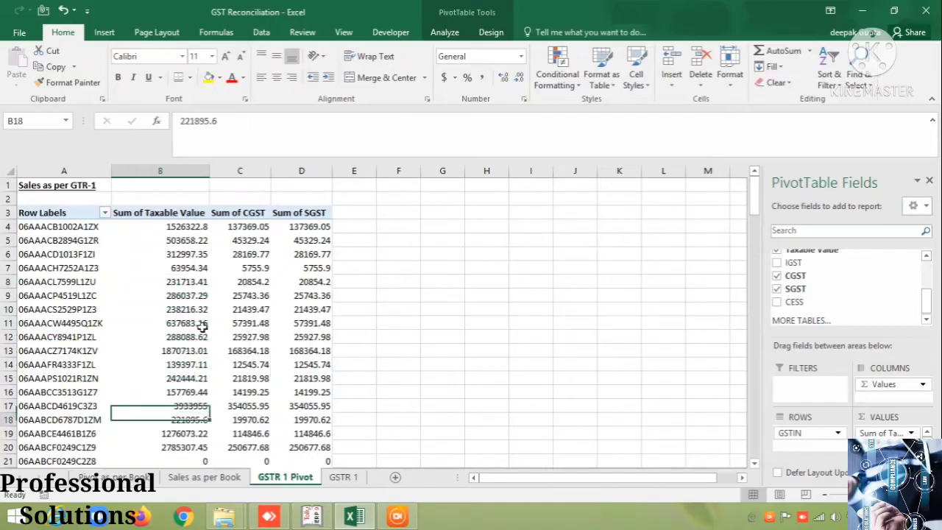
key(ctrl+Down)
key(Left)
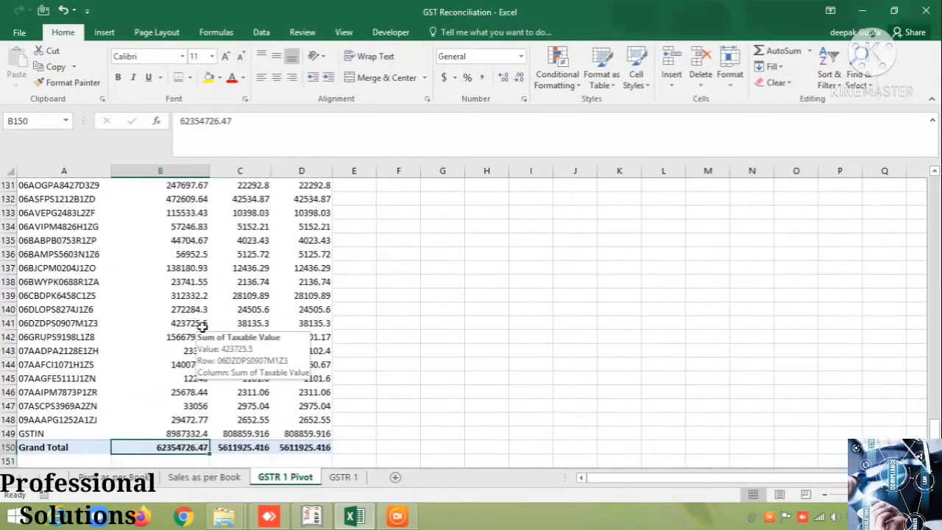
key(ctrl+shift+Right)
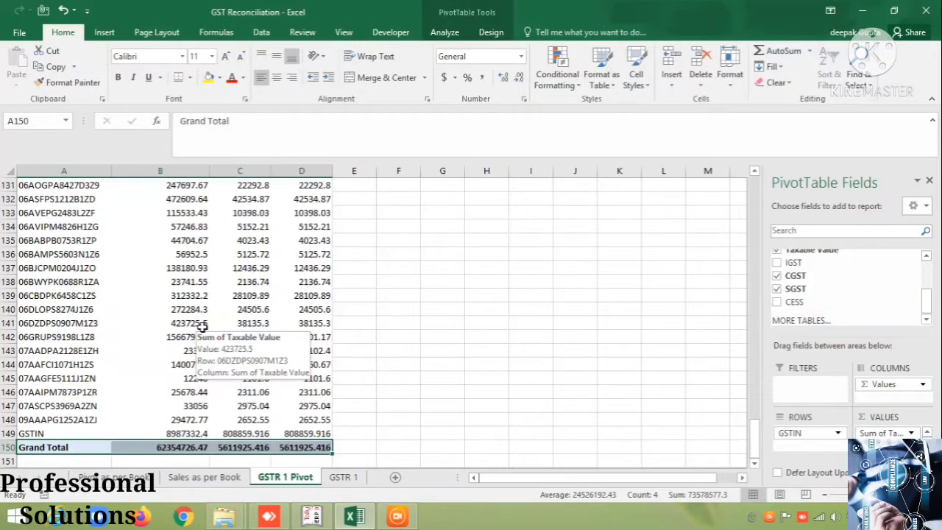
key(Down)
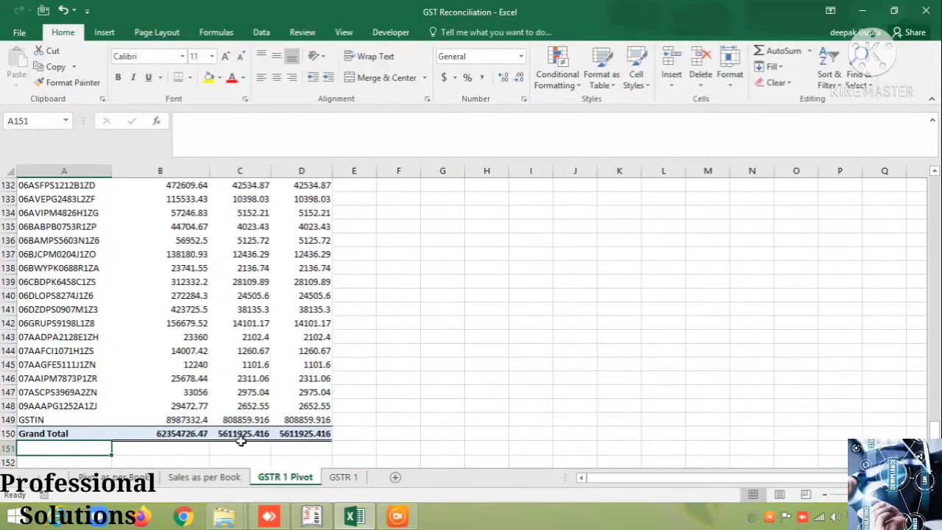
Examine the Grand Total row of the PivotTable on the Pivot as per Book sheet.
click(116, 477)
key(Down)
key(Down)
key(Down)
key(Down)
key(Down)
key(Down)
key(Down)
key(Down)
key(Down)
key(Left)
key(Up)
key(Left)
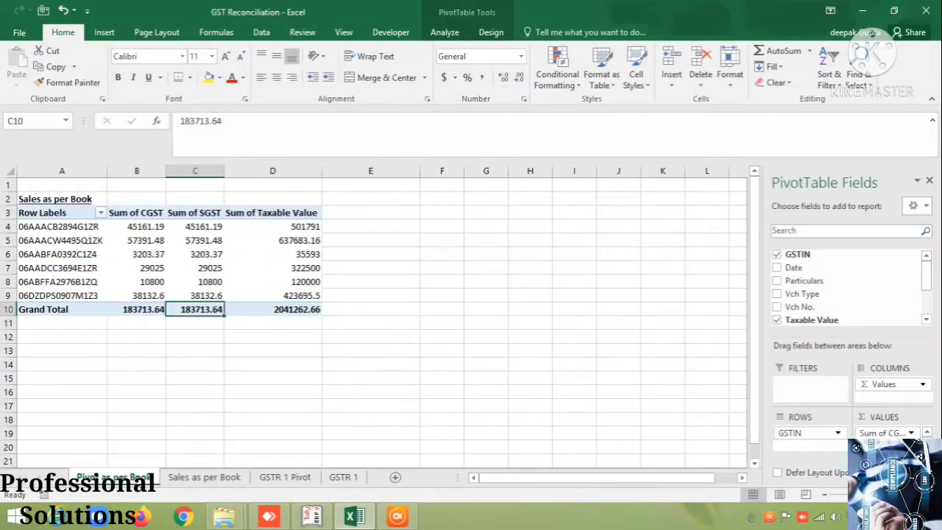
key(Left)
key(Left)
key(shift+Right)
key(shift+Right)
key(shift+Right)
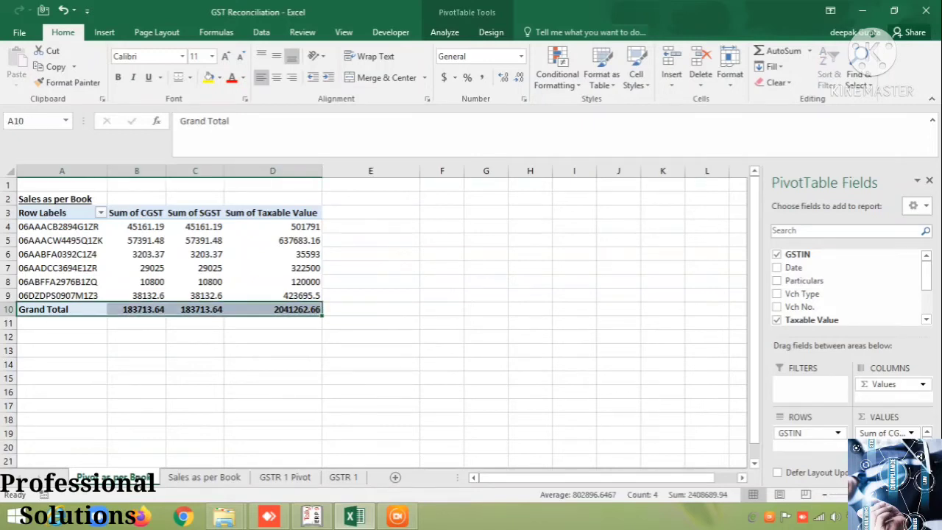
Enter the heading "Data as per GSTR 1" in E2 of the Pivot as per Book sheet.
key(Right)
key(Right)
key(Right)
key(Right)
key(Up)
key(Up)
key(Up)
key(Up)
key(Up)
key(Up)
key(Up)
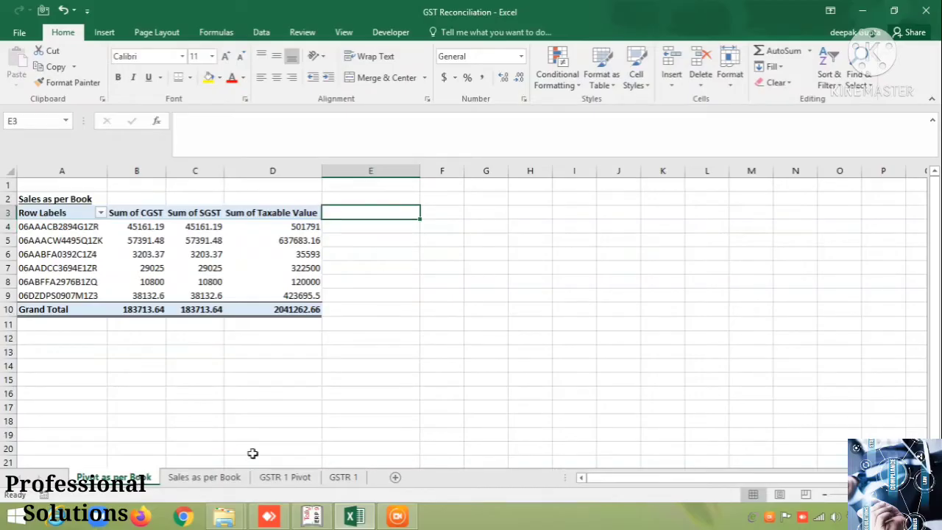
click(284, 477)
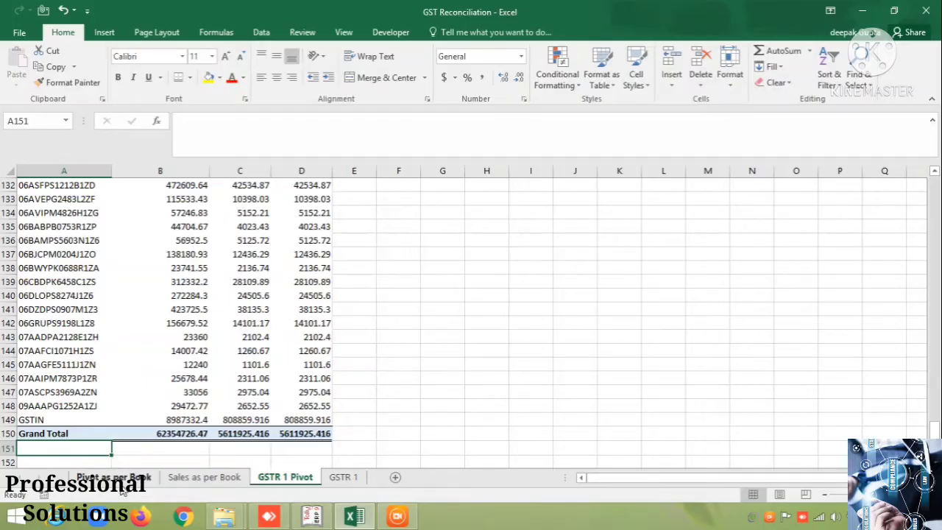
click(120, 479)
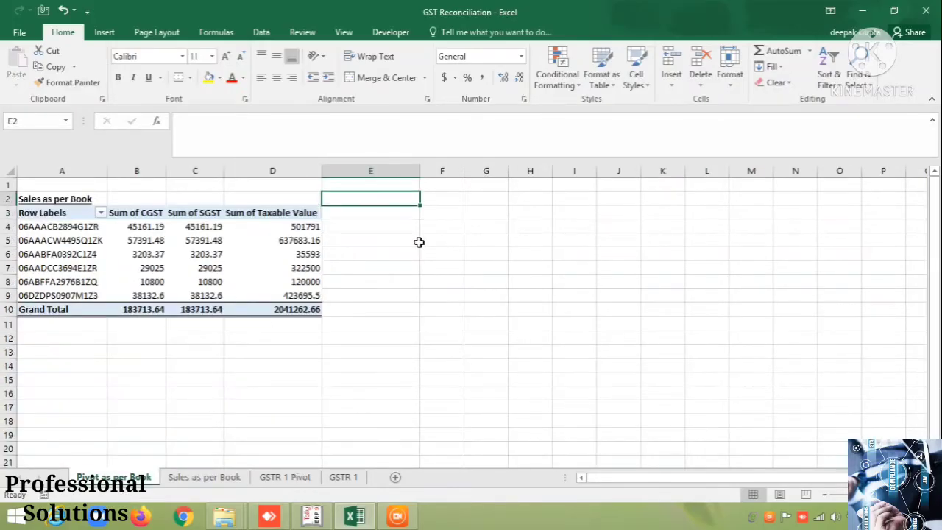
text(GSTR)
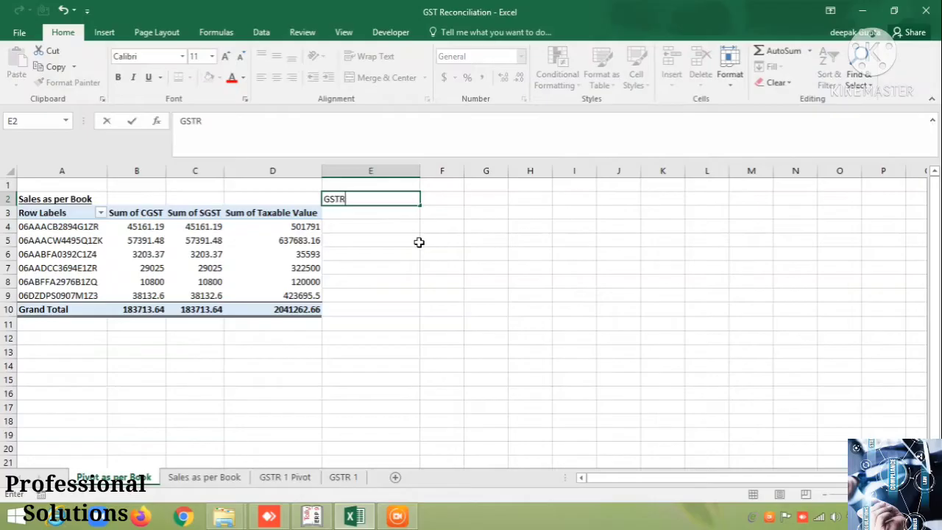
key(BackSpace)
key(BackSpace)
key(BackSpace)
key(BackSpace)
text(Data as pe)
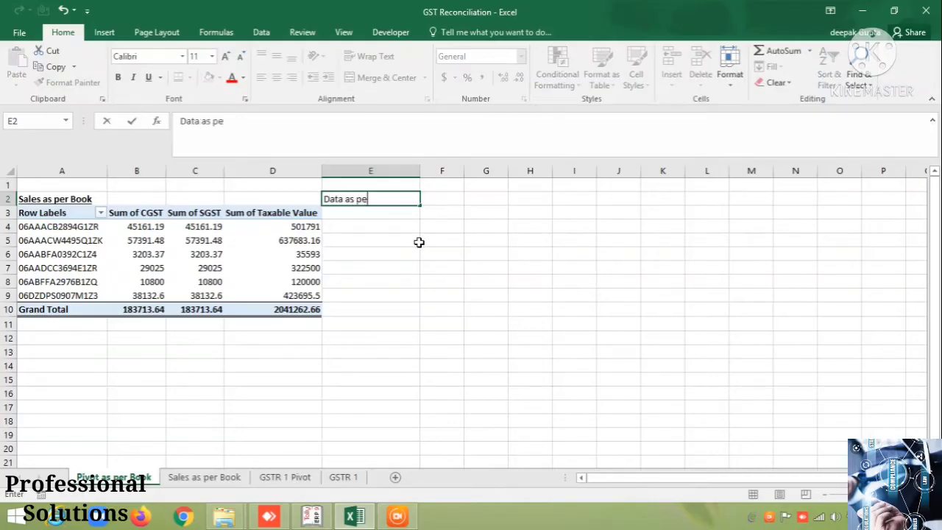
text(r GSTR 1)
key(Return)
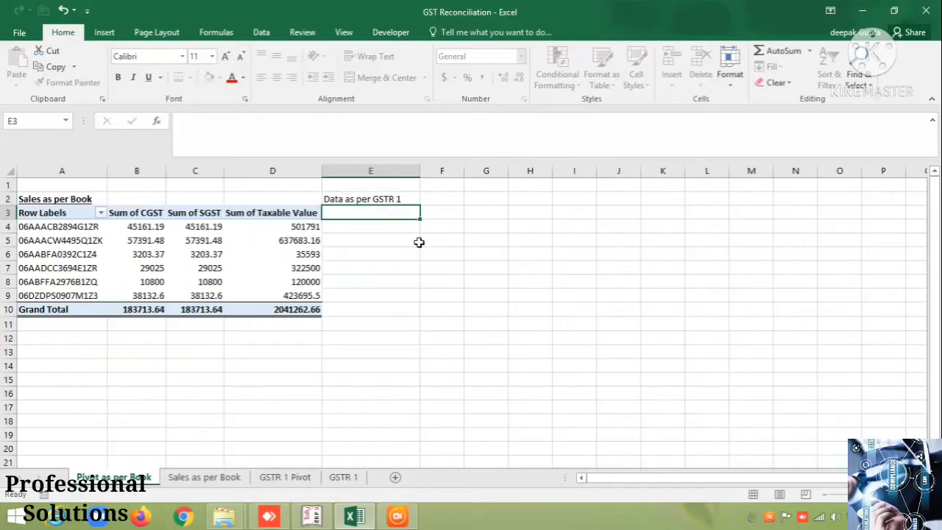
Make the heading in E2 bold and underlined.
key(Up)
key(ctrl+b)
key(ctrl+u)
key(Down)
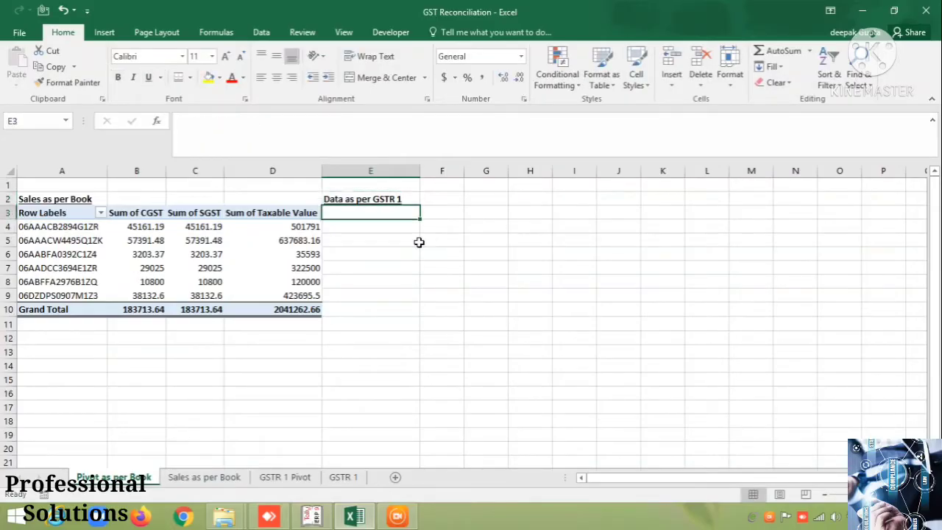
Copy the three value column headings in B3:D3 of the book PivotTable.
key(Left)
key(Left)
key(Left)
key(shift+Right)
key(shift+Right)
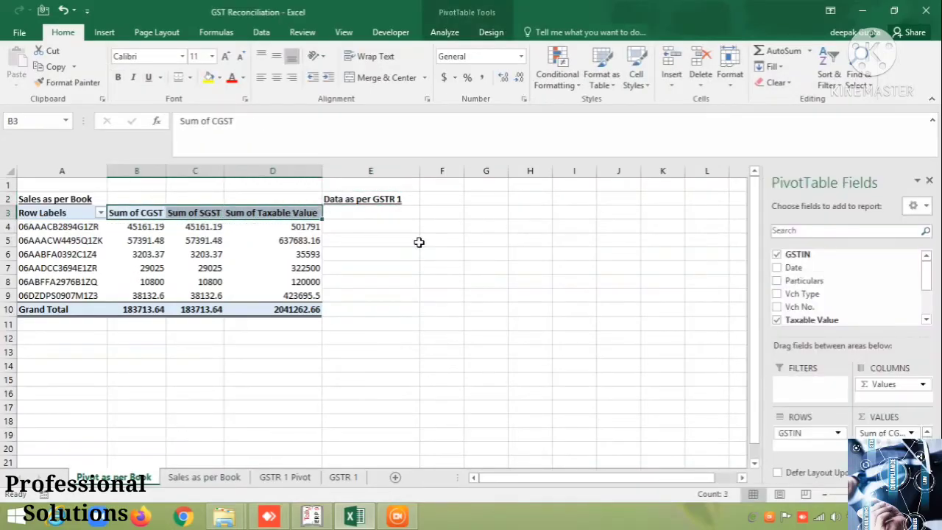
key(ctrl+c)
key(Right)
key(Right)
key(Right)
key(shift+Right)
key(shift+Right)
key(Left)
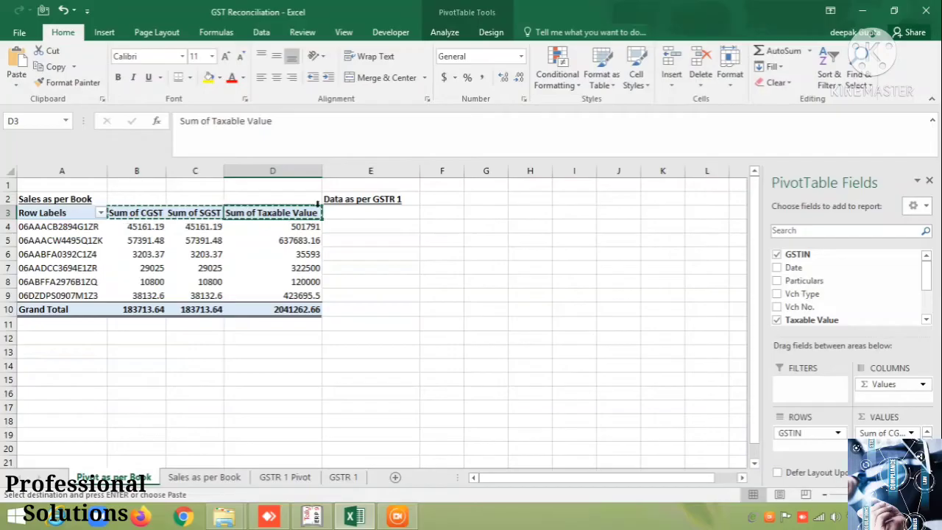
Reorder the book PivotTable's value fields to Taxable Value, CGST and SGST by removing and re-adding them.
drag(924, 276, 926, 298)
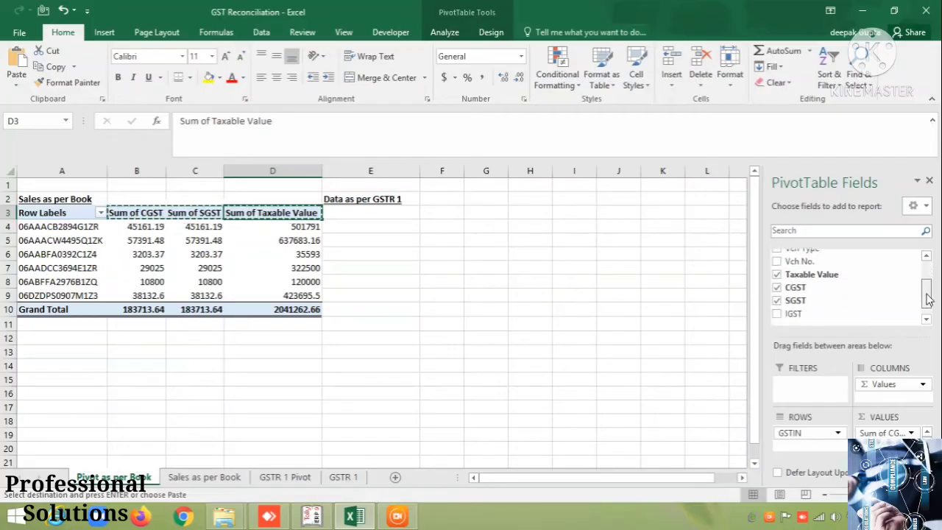
click(778, 273)
click(777, 285)
click(778, 298)
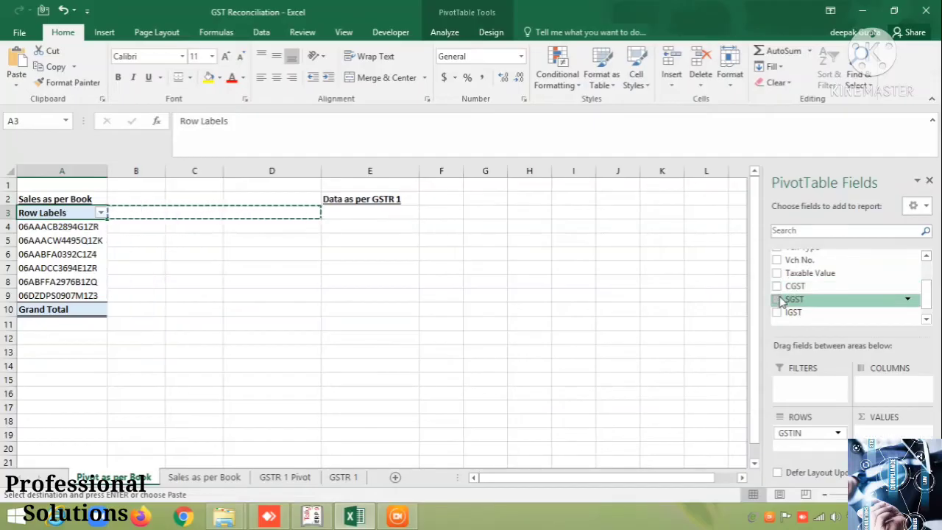
click(778, 274)
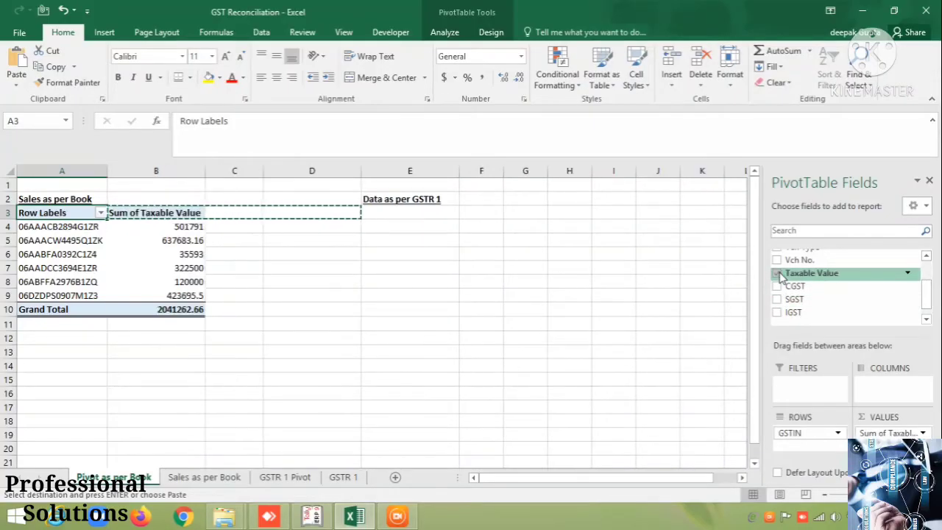
click(777, 285)
click(777, 298)
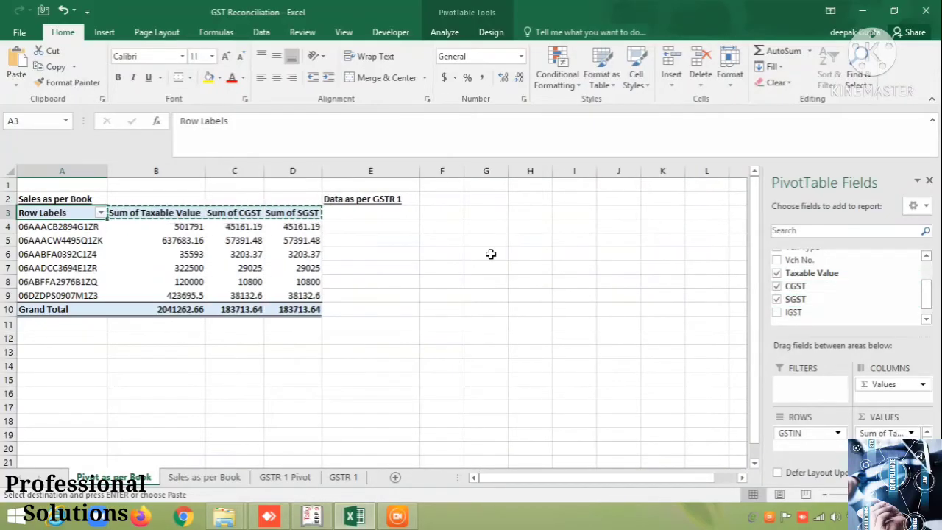
Paste the Taxable Value, CGST and SGST headings into E3:G3 and widen columns F and G to fit them.
click(491, 254)
key(Up)
key(Up)
key(Up)
key(Left)
key(Left)
key(Left)
key(Left)
key(Left)
key(Left)
key(Right)
key(shift+Right)
key(shift+Right)
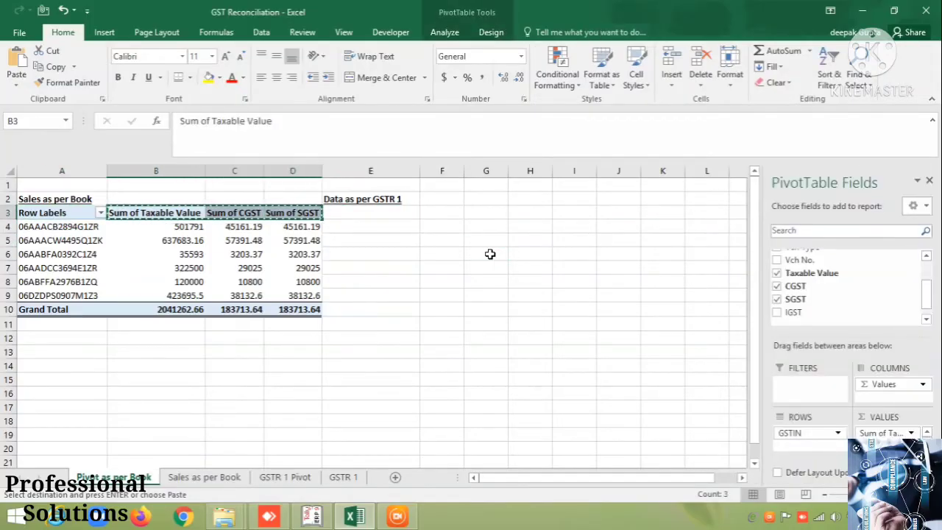
key(Right)
key(Right)
key(Right)
key(ctrl+v)
key(Down)
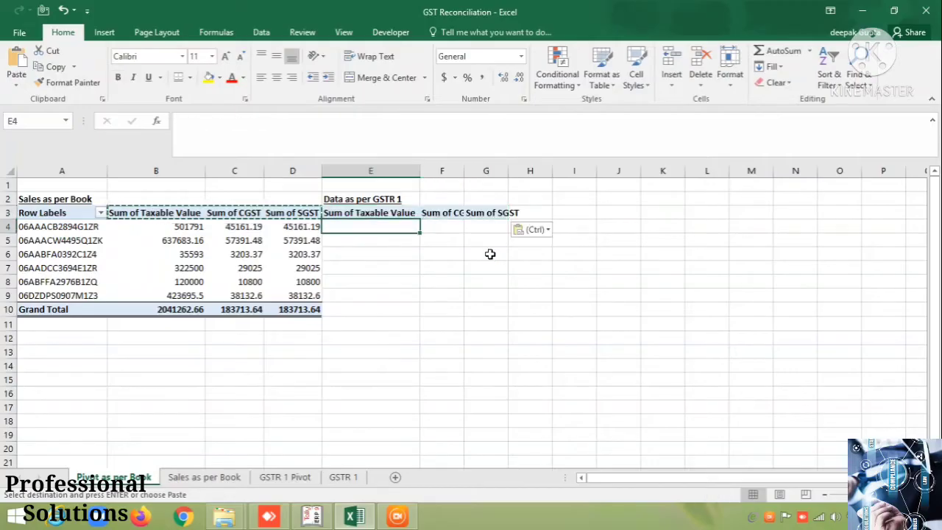
click(469, 183)
drag(464, 170, 555, 170)
key(Down)
key(Down)
key(Down)
key(Left)
key(Left)
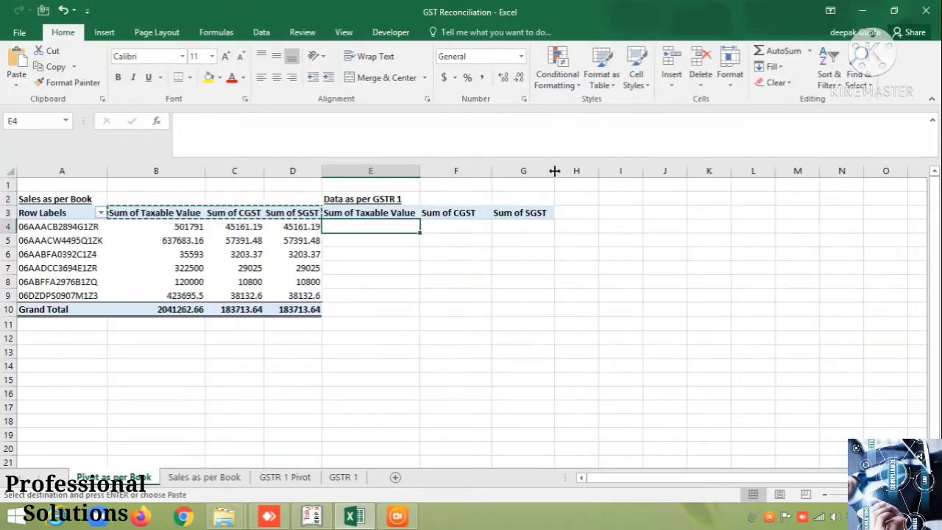
Begin an IFNA formula with a nested VLOOKUP in E4, pointing the lookup value at the GSTIN in A4.
text(=v)
key(BackSpace)
text(ifna)
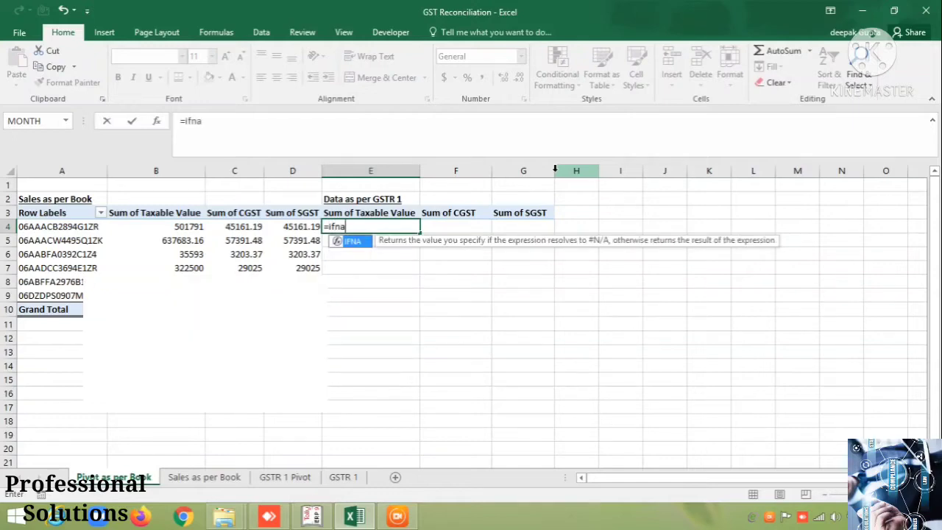
key(Tab)
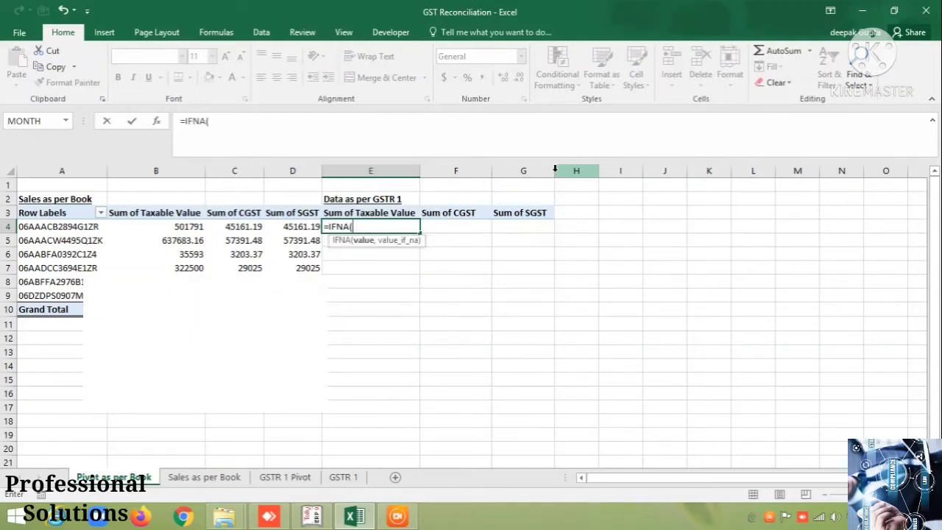
key(Left)
key(Left)
key(Left)
key(Left)
key(BackSpace)
key(BackSpace)
text(vl)
key(Tab)
key(Left)
key(Left)
key(Left)
key(Left)
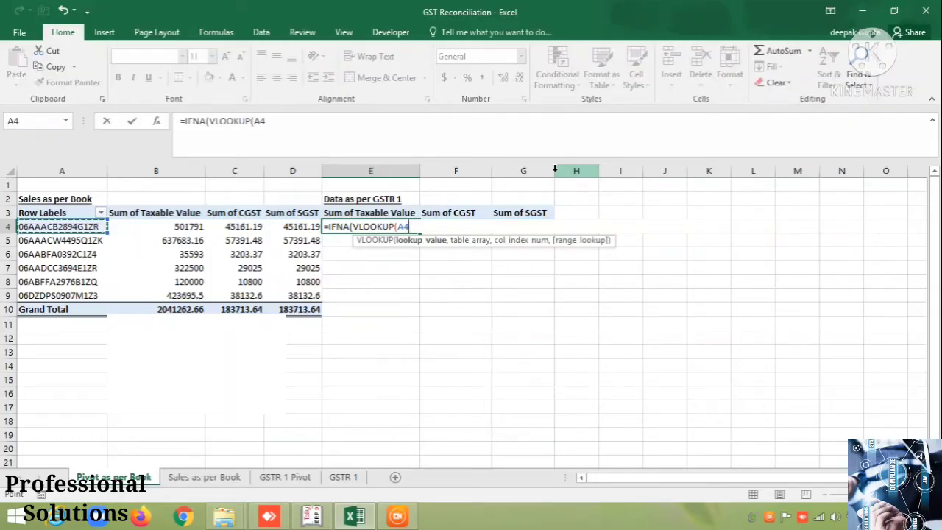
Reference the range A3:D149 of the GSTR 1 Pivot sheet inside the VLOOKUP.
click(299, 482)
click(56, 195)
key(ctrl+Up)
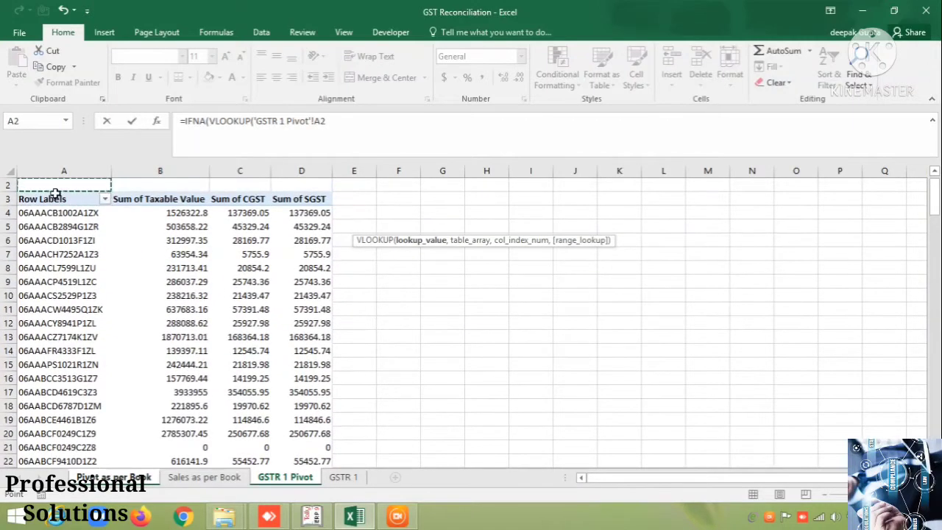
key(shift+Right)
key(shift+Right)
key(ctrl+shift+Down)
key(shift+Up)
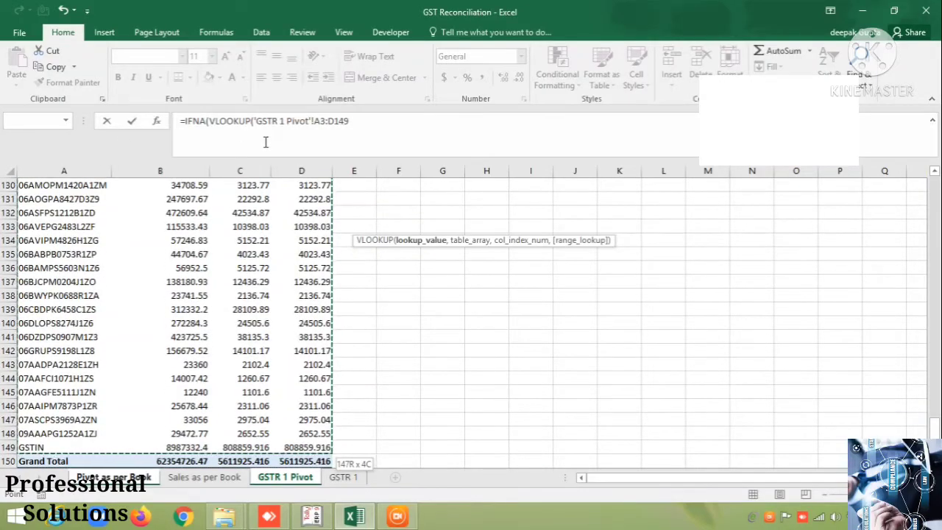
click(356, 121)
text(,)
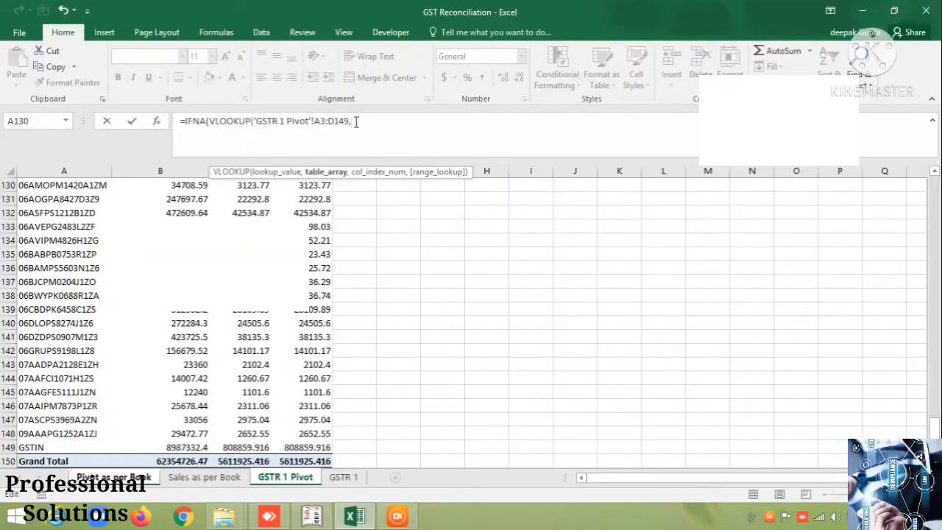
Complete the E4 formula with column index 2, range lookup 0 and "0" as the IFNA fallback.
drag(934, 428, 935, 187)
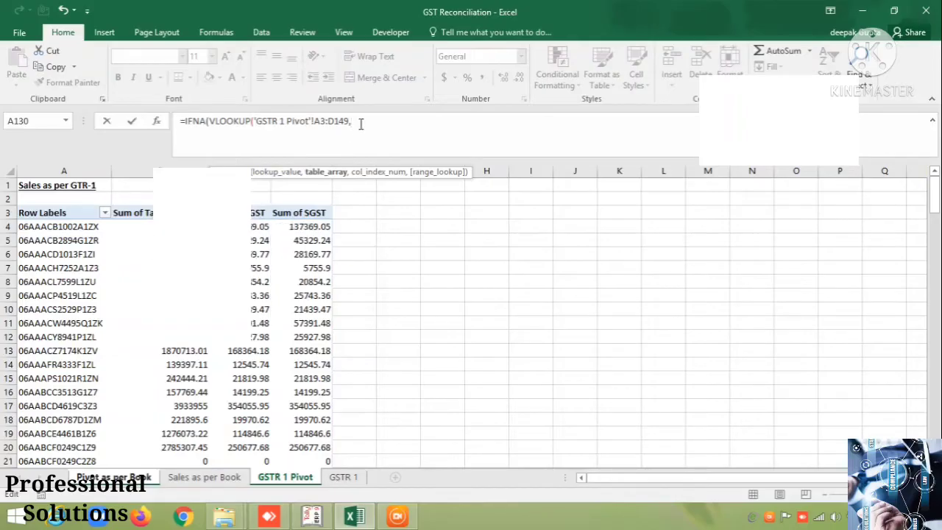
text(2,)
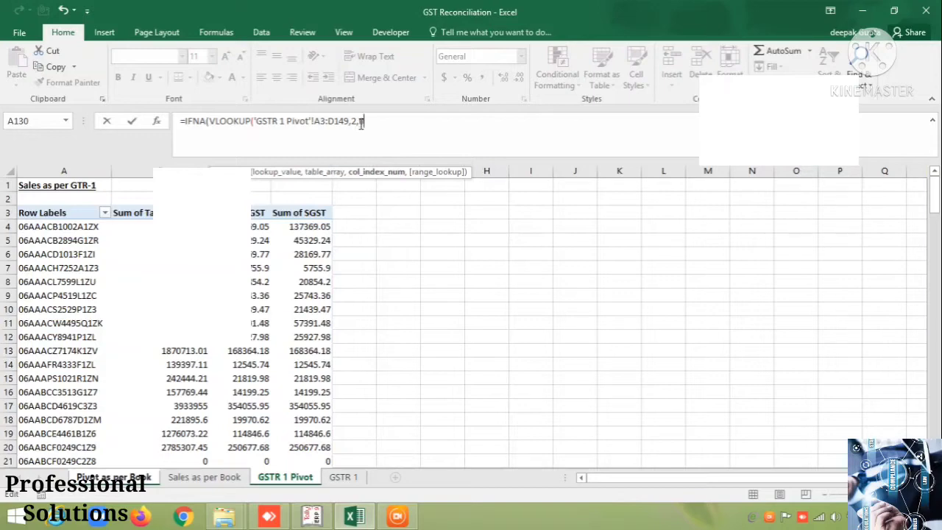
text(0))
key(Return)
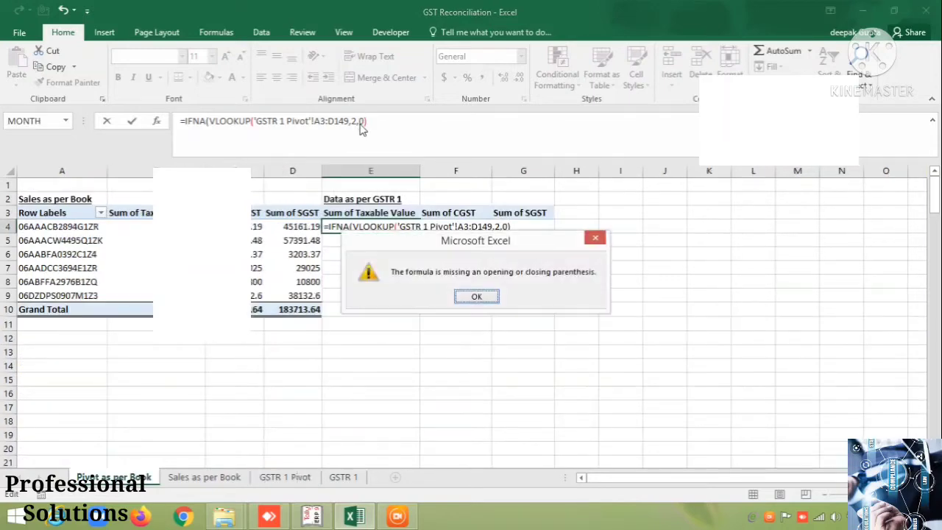
click(474, 296)
click(375, 128)
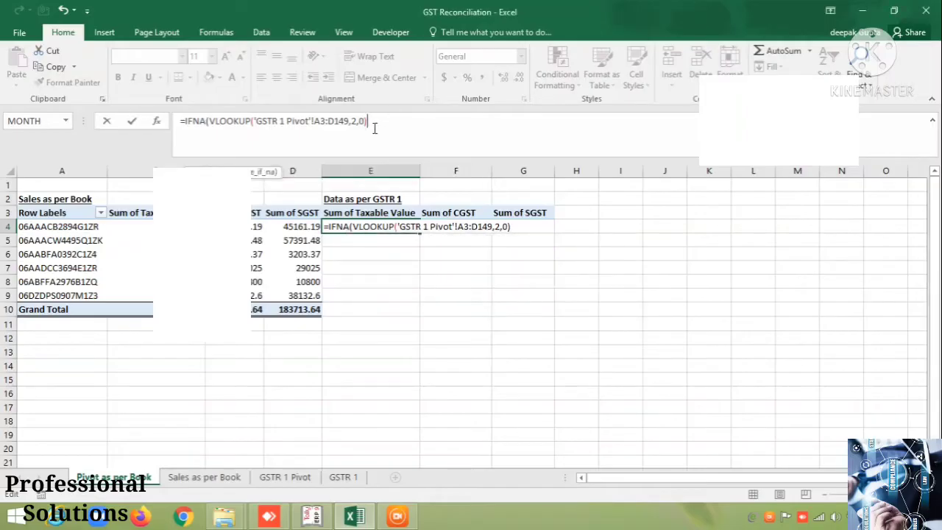
text(,)
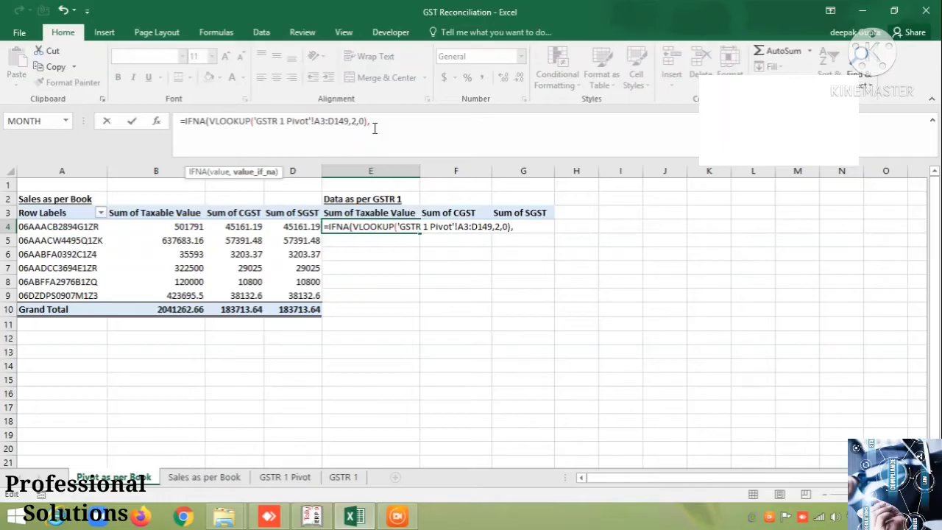
text("0"))
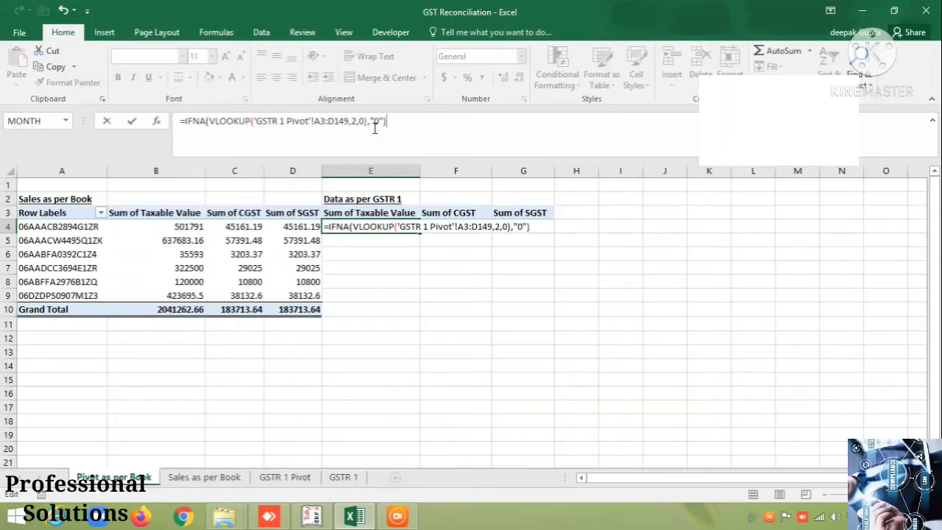
key(Return)
key(Up)
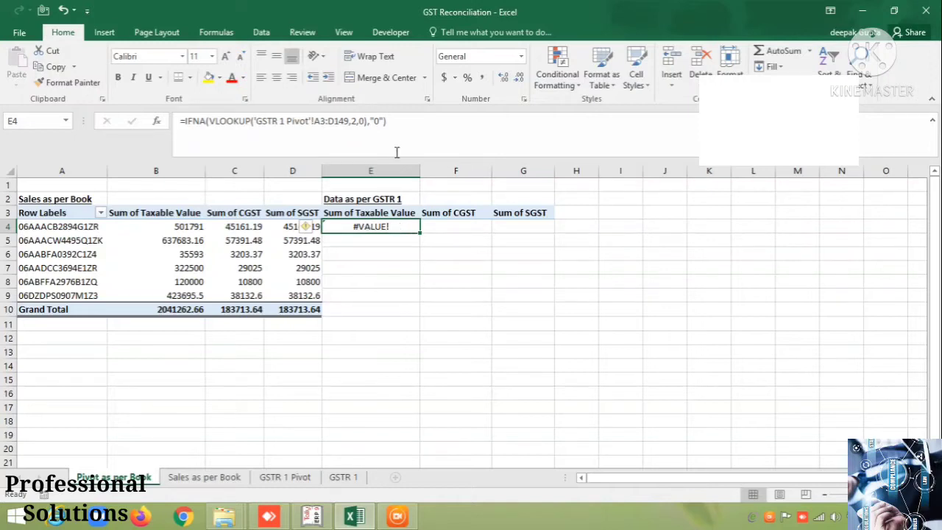
Make the GSTR 1 Pivot range in the E4 formula absolute as $A$3:$D$149.
click(401, 123)
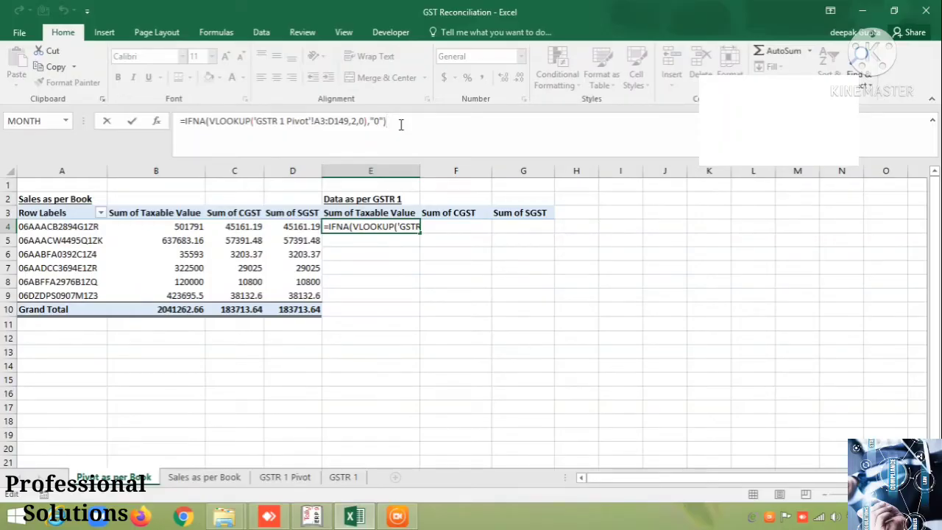
key(ctrl+Return)
key(ctrl+c)
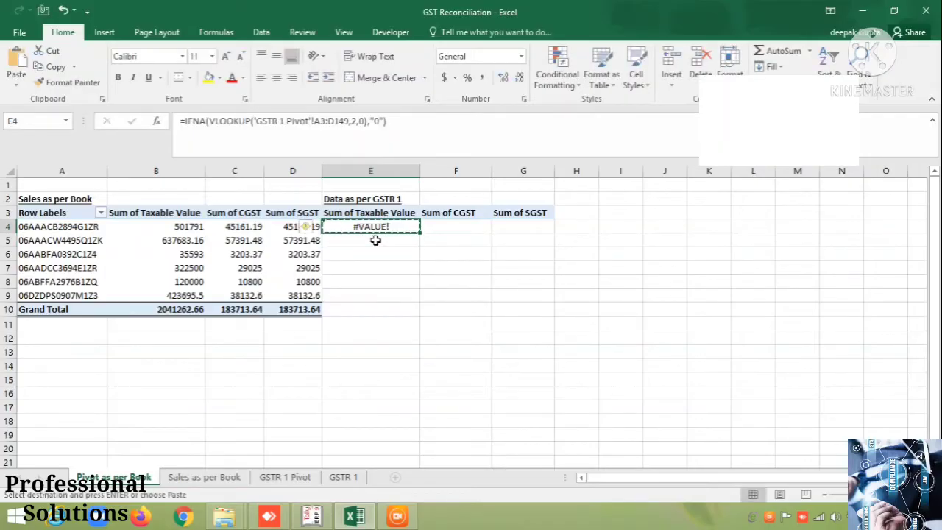
click(322, 123)
key(F4)
key(Right)
key(Right)
key(Right)
key(Right)
key(Left)
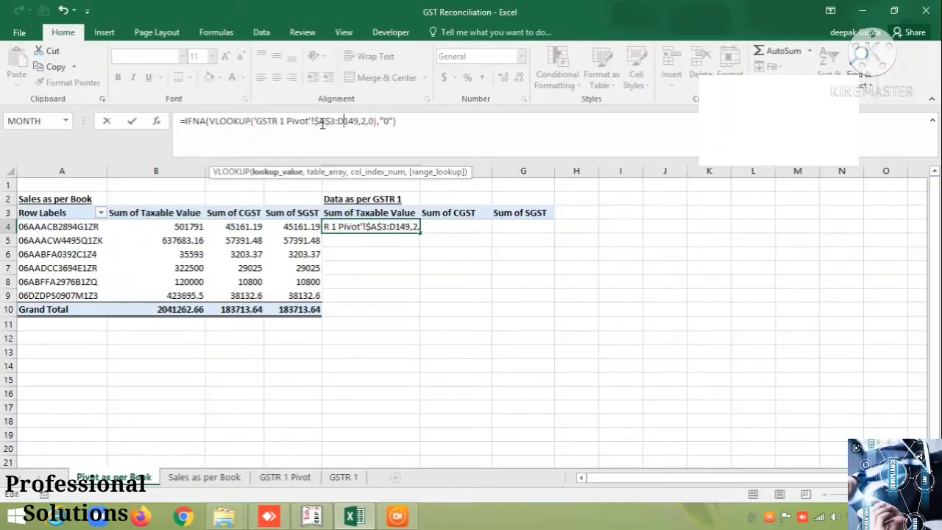
key(F4)
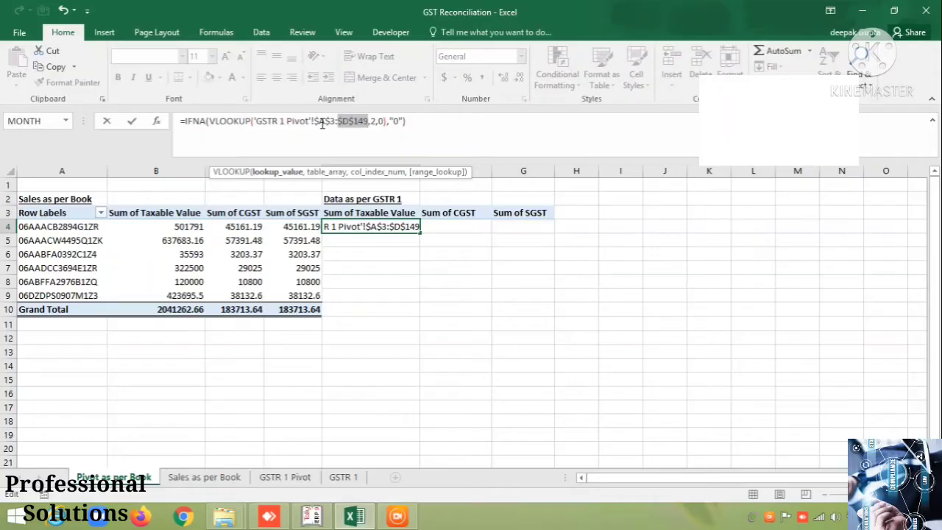
key(Return)
key(Left)
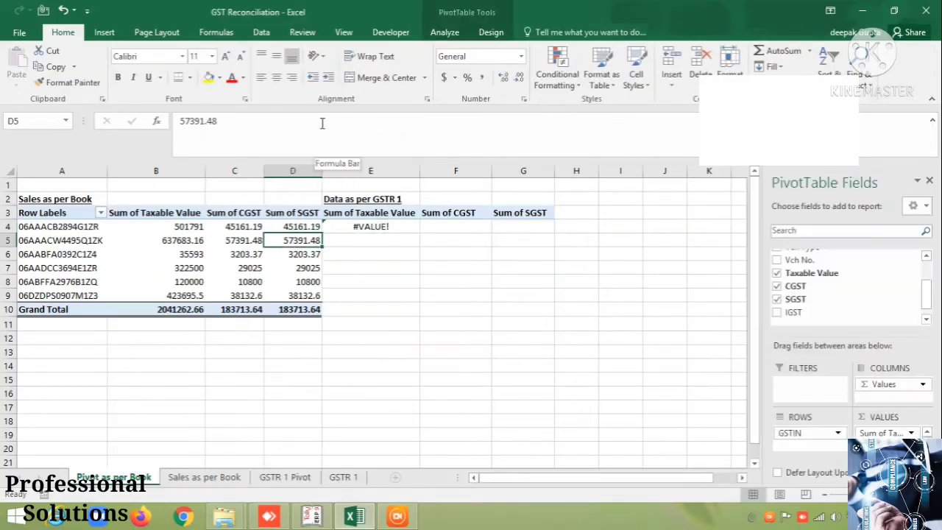
Copy the E4 lookup formula into E5:E9.
key(Up)
key(Right)
key(ctrl+c)
key(Down)
key(shift+Down)
key(shift+Down)
key(shift+Down)
key(shift+Down)
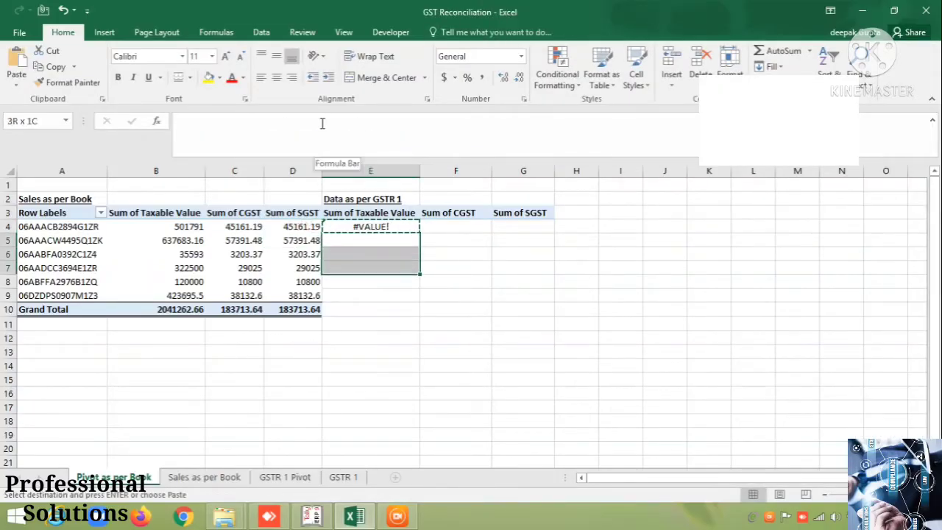
key(ctrl+v)
key(Escape)
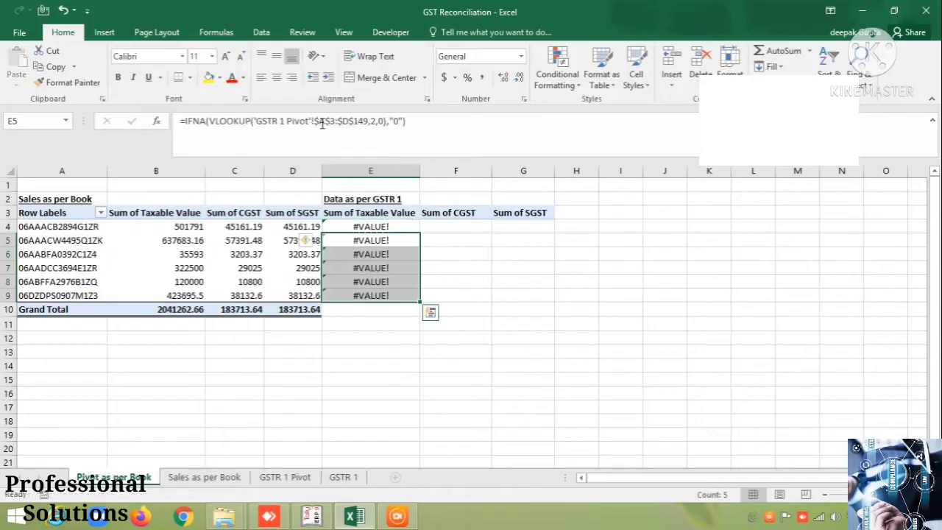
key(Up)
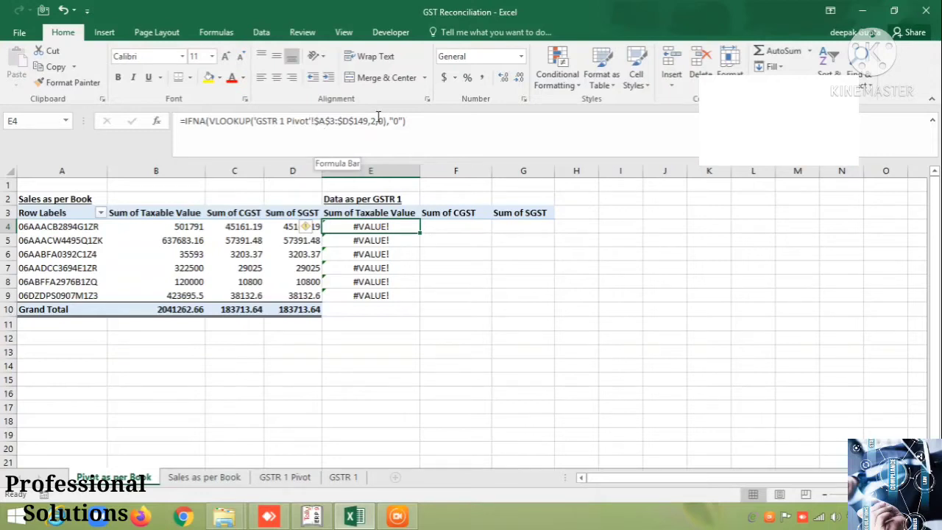
Clear the formula in E4 and restart it as IFNA with a nested VLOOKUP, using A4 as the lookup value.
click(410, 122)
key(BackSpace)
key(BackSpace)
key(BackSpace)
key(BackSpace)
key(BackSpace)
key(BackSpace)
key(BackSpace)
key(BackSpace)
key(BackSpace)
key(BackSpace)
key(BackSpace)
key(BackSpace)
key(BackSpace)
key(BackSpace)
key(BackSpace)
key(BackSpace)
key(BackSpace)
key(BackSpace)
key(BackSpace)
key(BackSpace)
key(BackSpace)
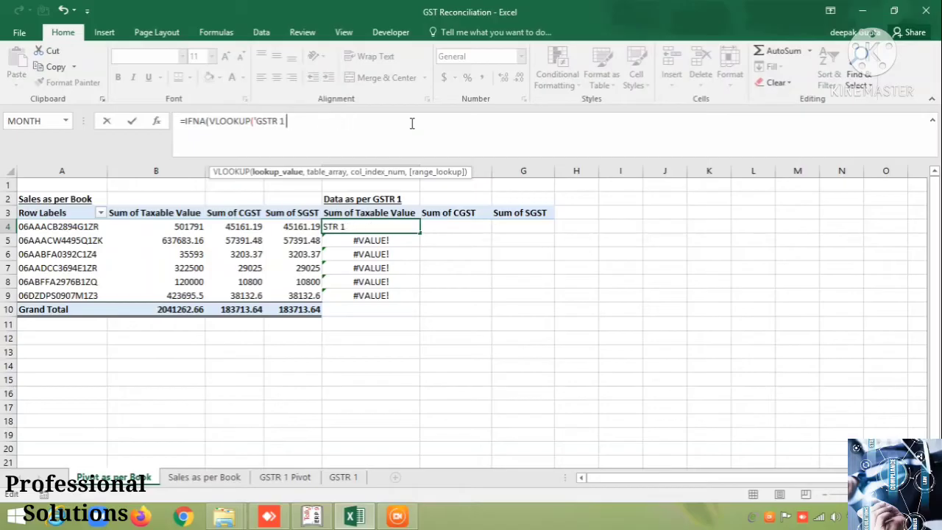
text(=)
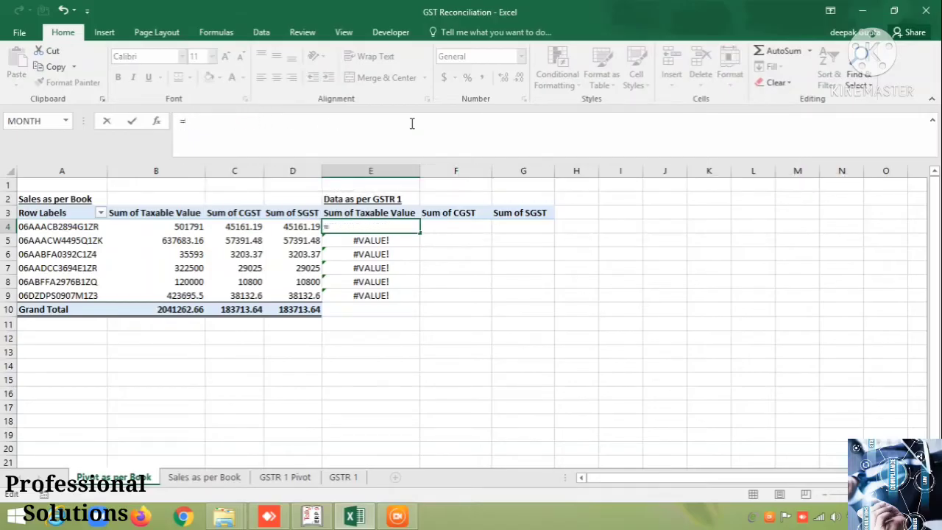
text(ifna)
key(Tab)
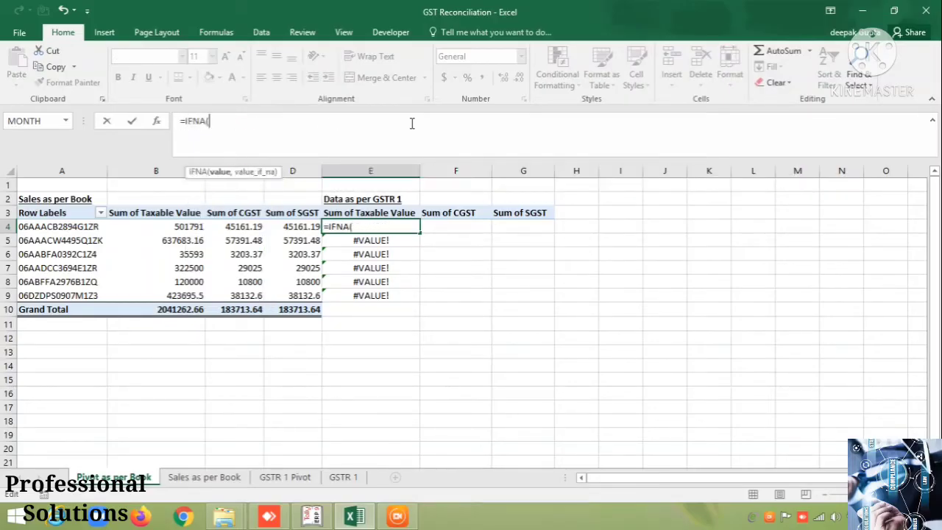
text(vl)
key(Tab)
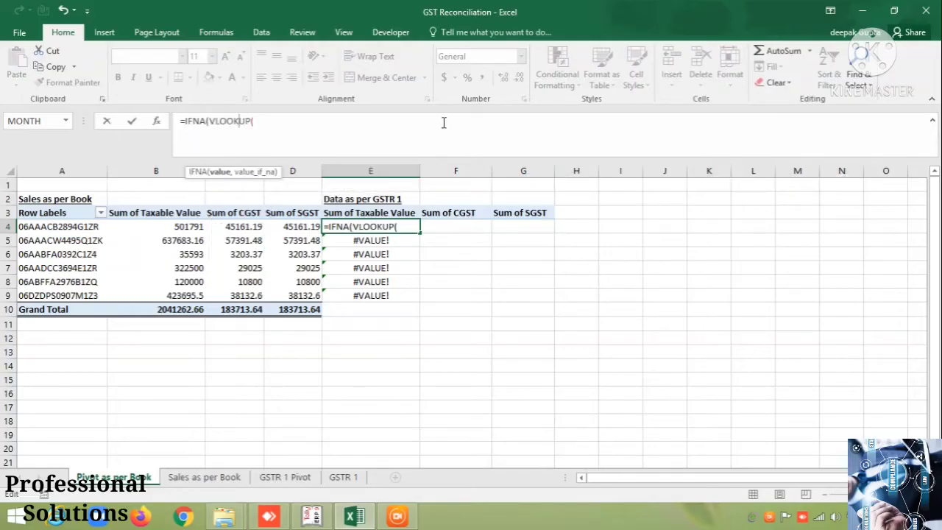
click(374, 122)
click(85, 241)
click(79, 230)
text(,)
Set the VLOOKUP table array to A3:D149 on the GSTR 1 Pivot sheet, leaving out the Grand Total row.
click(285, 477)
click(49, 212)
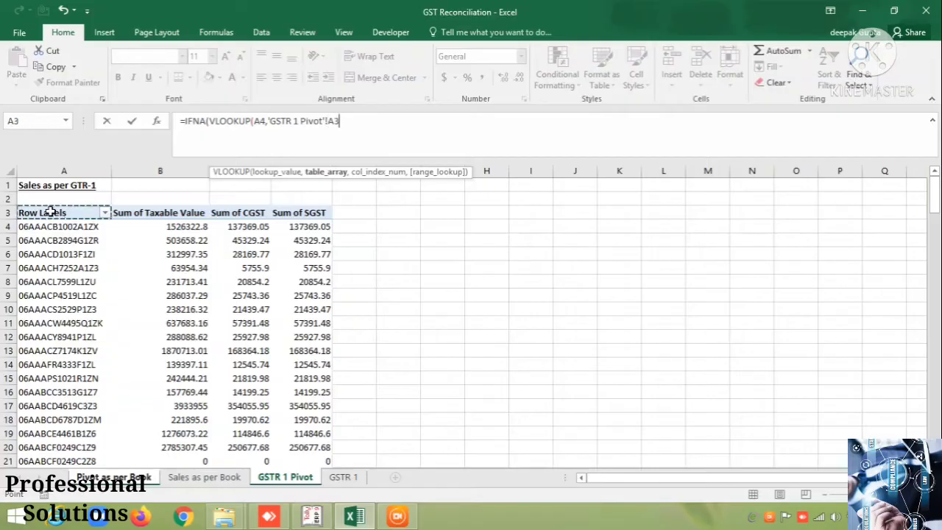
key(shift+Right)
key(shift+Right)
key(shift+Right)
key(ctrl+shift+Down)
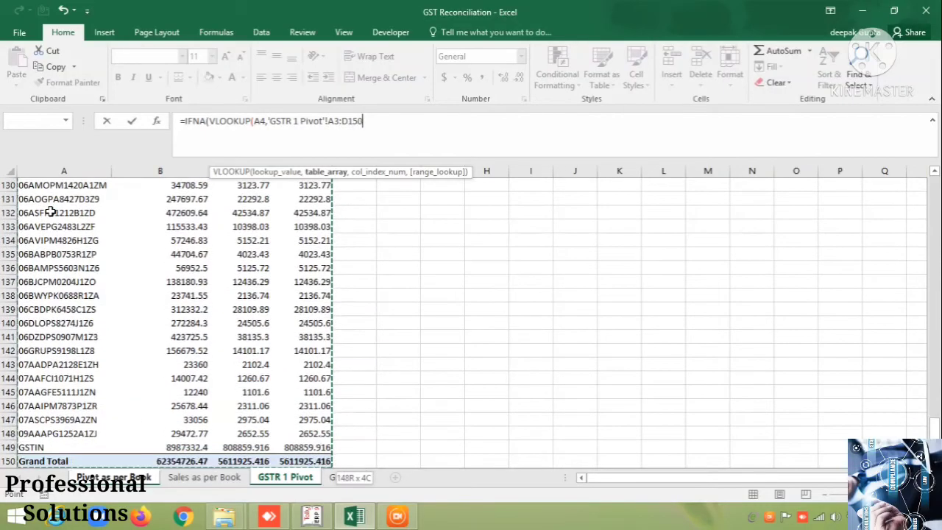
key(shift+Up)
text(,)
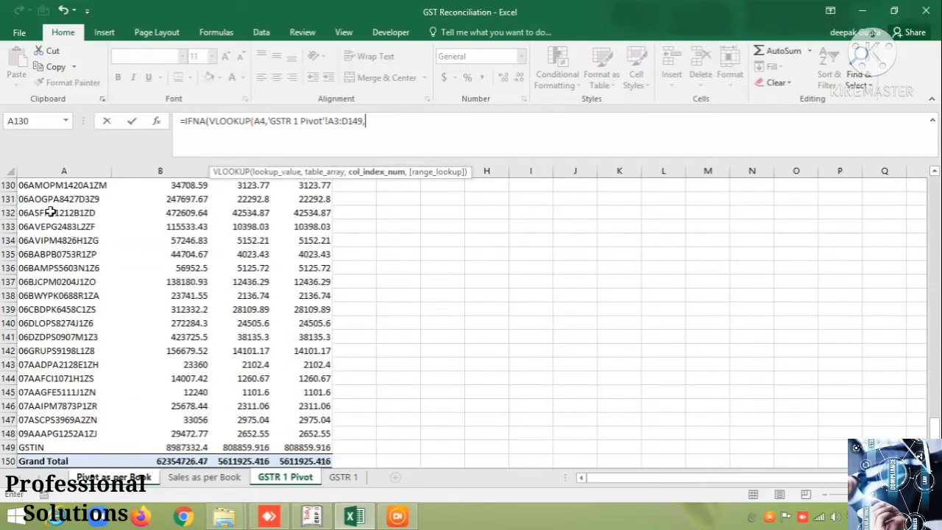
Finish the rewritten E4 formula with column index 2, range lookup 0 and "0" as the value if not found.
text(2,0)
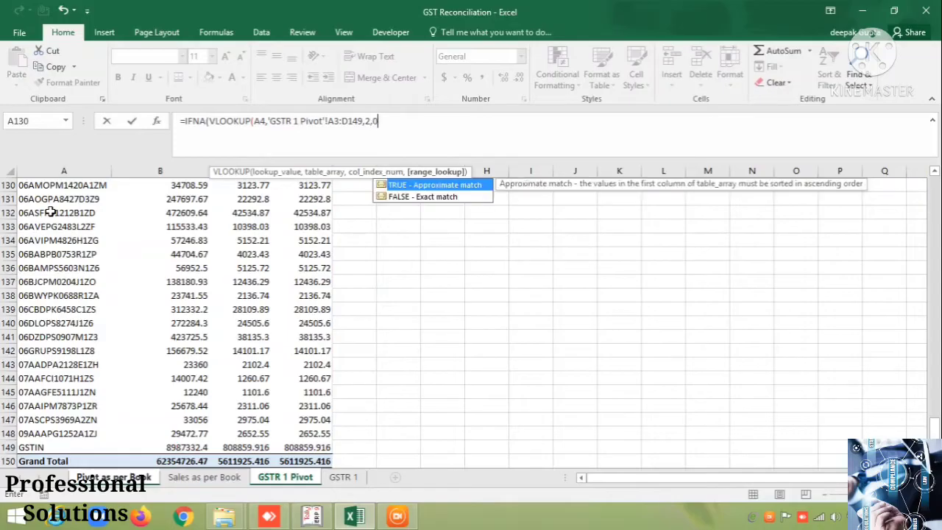
text(),)
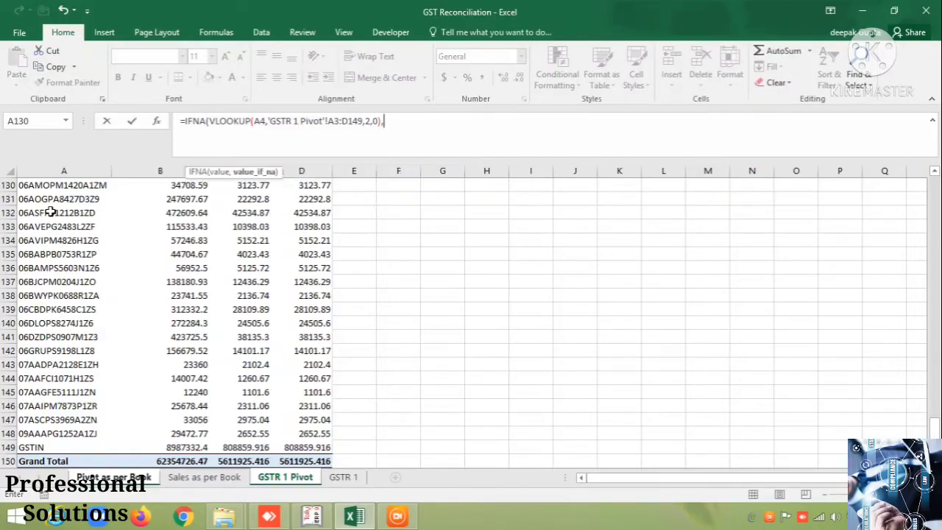
text("0"))
key(Return)
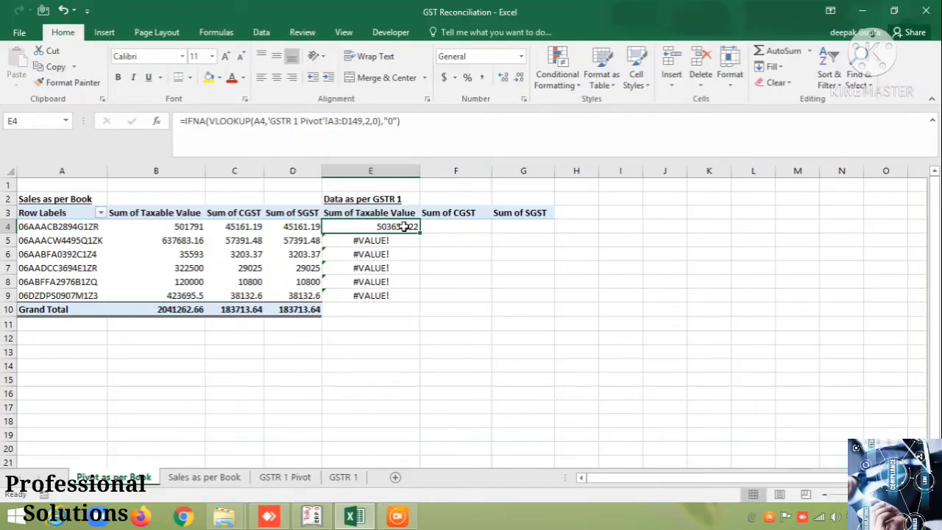
Lock the table array in the rewritten E4 formula as $A$3:$D$149.
click(333, 122)
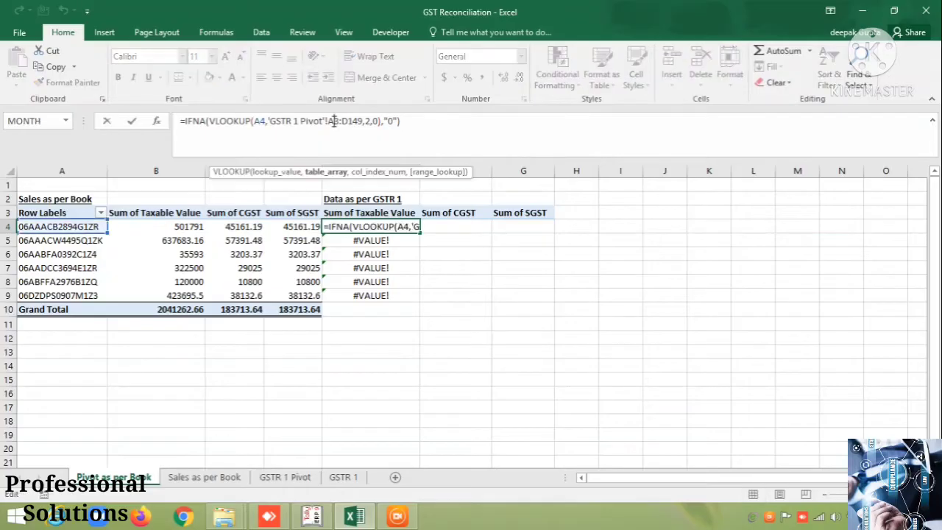
key(F4)
key(Right)
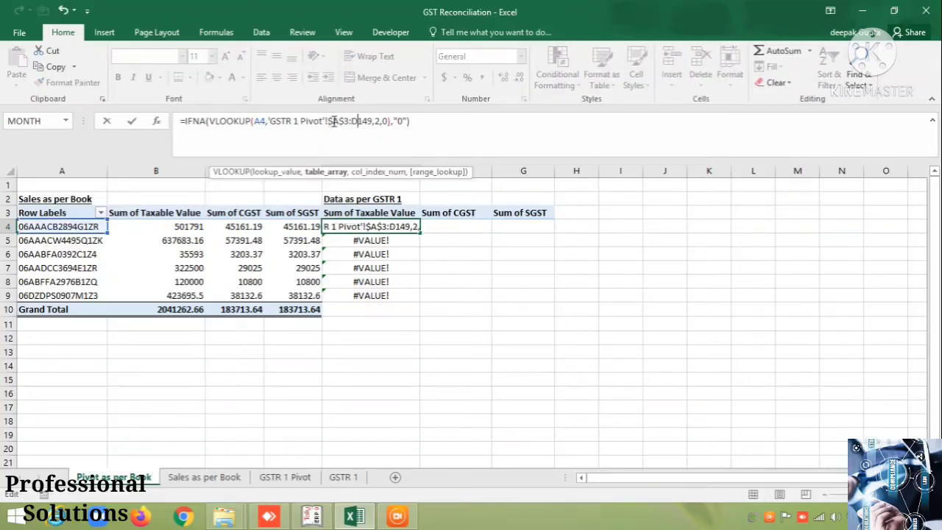
key(F4)
key(Return)
Copy the corrected E4 formula down to E5:E9 to look up the GSTR 1 taxable value for every remaining GSTIN.
key(Up)
key(ctrl+c)
key(Down)
key(shift+Down)
key(shift+Down)
key(shift+Down)
key(shift+Down)
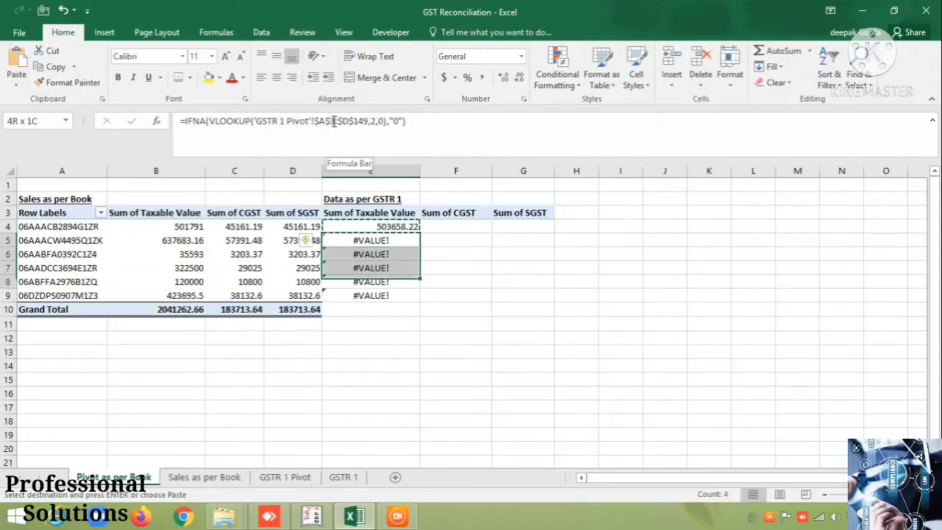
key(Return)
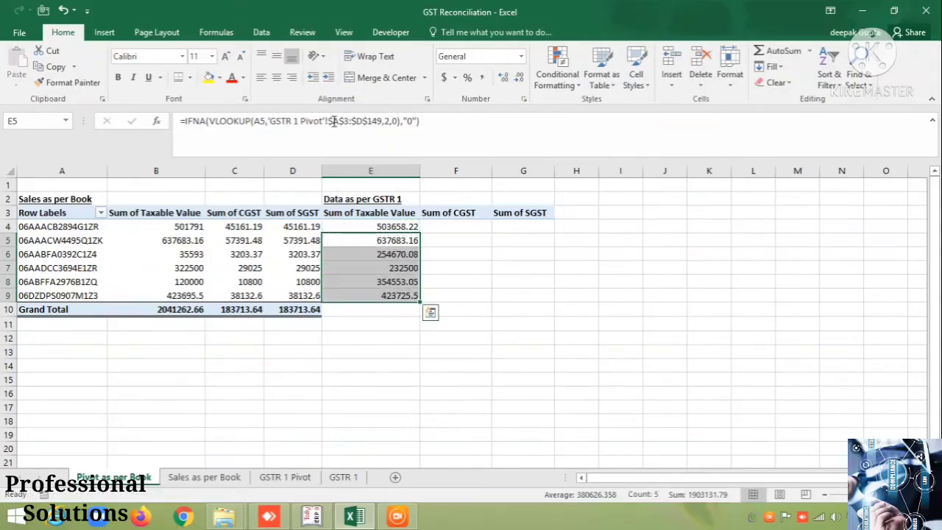
Examine the GSTR 1 taxable values and their formulas in column E, row by row down to E9.
key(Up)
key(Down)
key(Down)
key(Down)
key(Down)
key(Down)
key(Left)
key(Right)
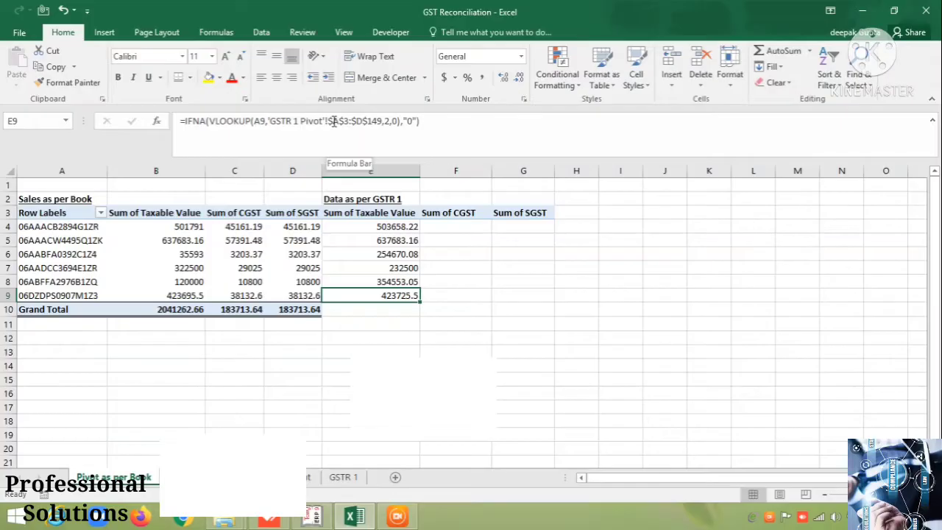
Copy the E4 lookup formula into F4 and G4 under the CGST and SGST headers.
key(Up)
key(Up)
key(Up)
key(Up)
key(Up)
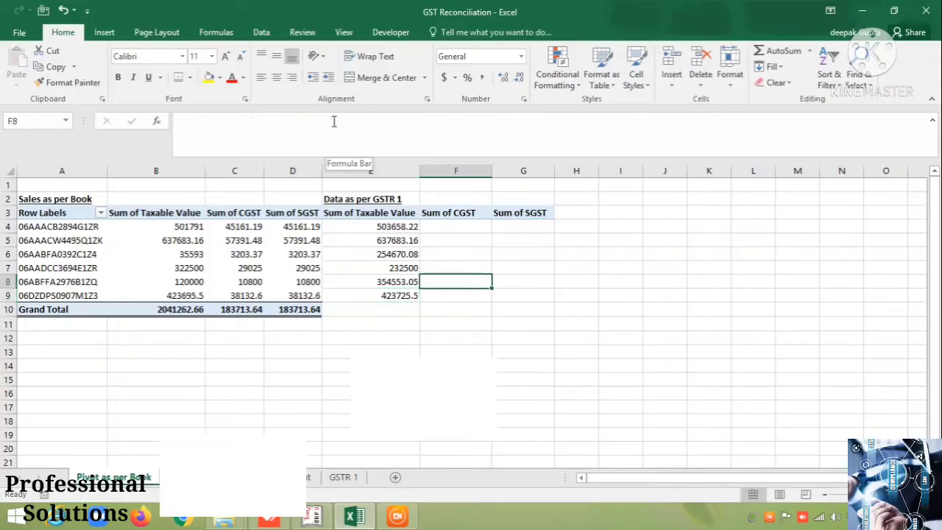
key(ctrl+c)
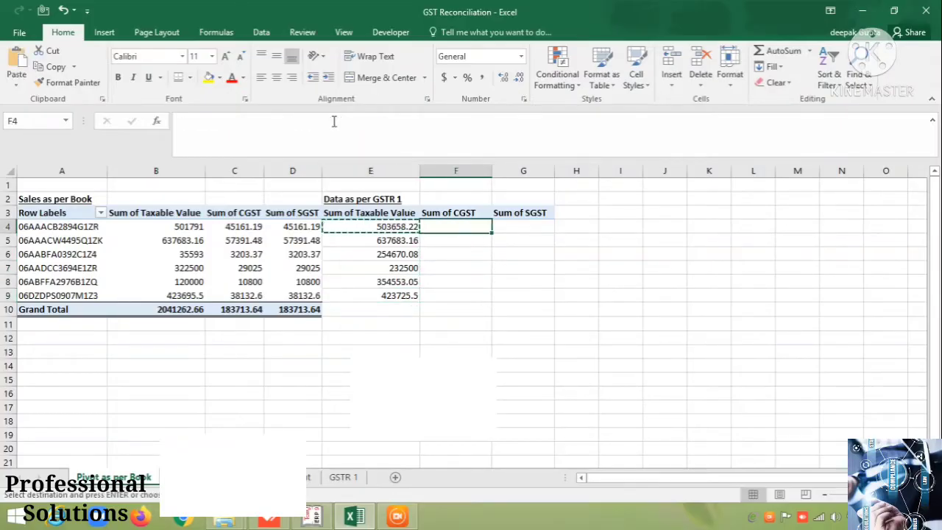
key(Right)
key(ctrl+v)
key(Right)
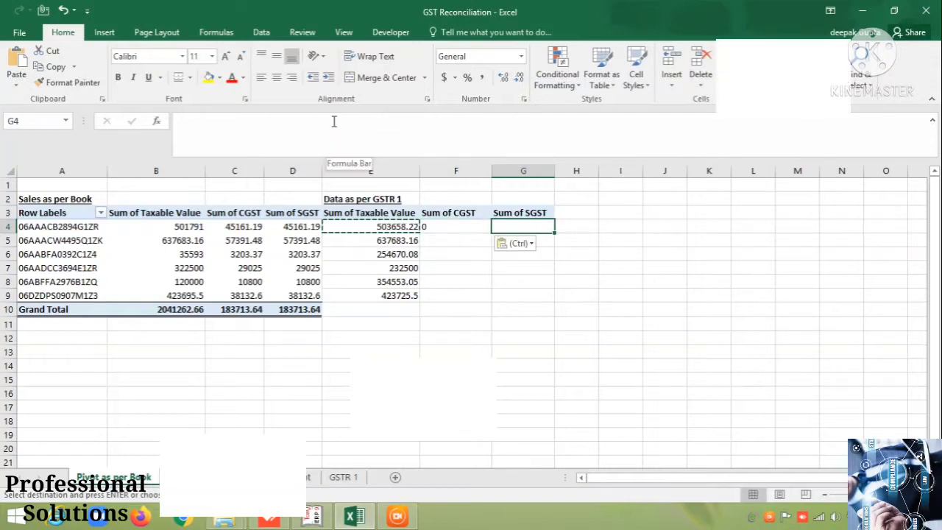
key(ctrl+v)
In the F4 CGST formula, change the lookup value to A4 and the column index to 3.
key(Left)
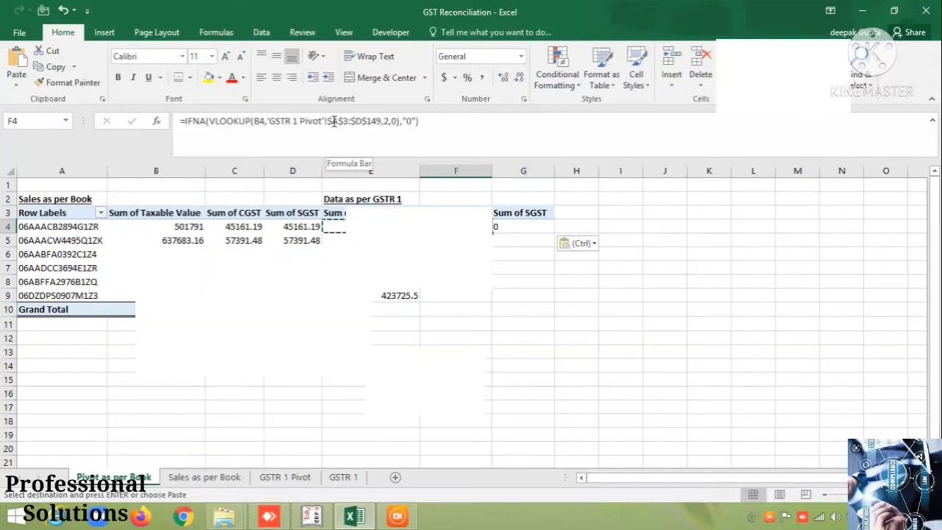
click(388, 121)
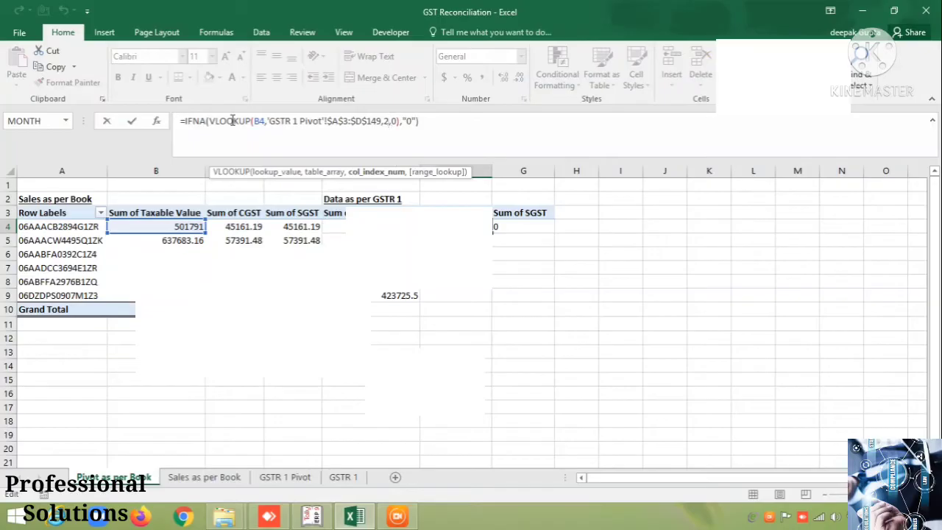
click(259, 120)
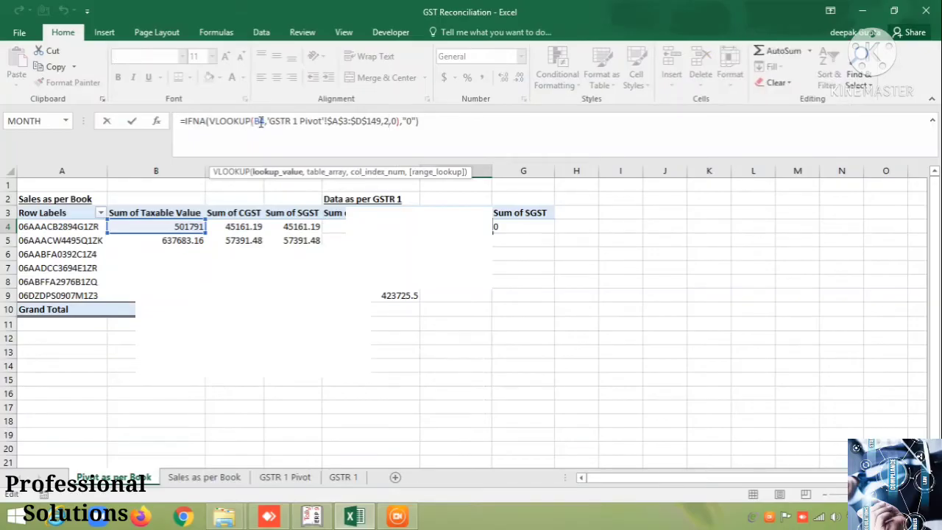
key(BackSpace)
text(A)
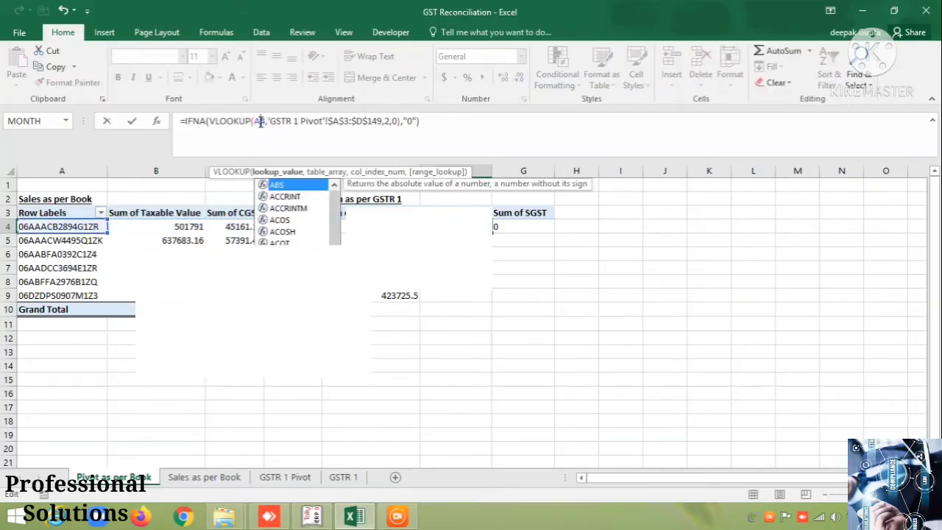
click(390, 121)
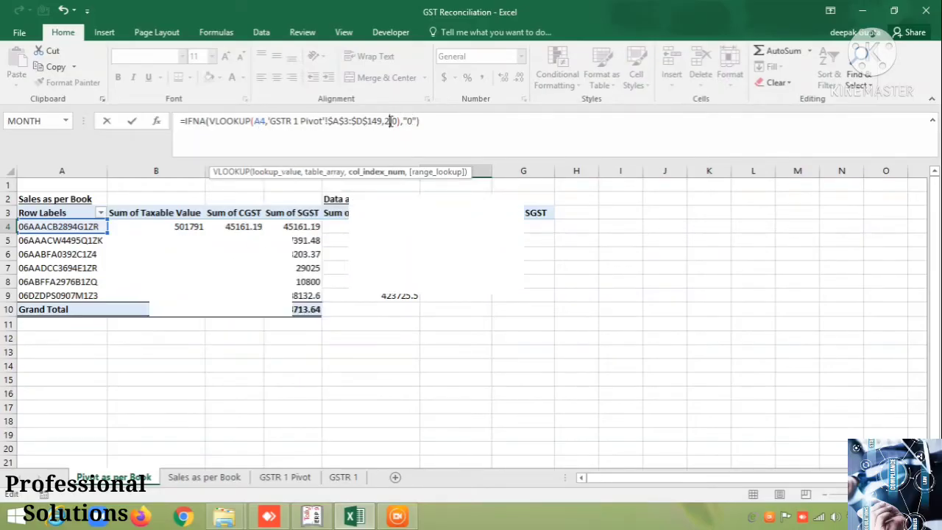
key(BackSpace)
text(3)
key(Return)
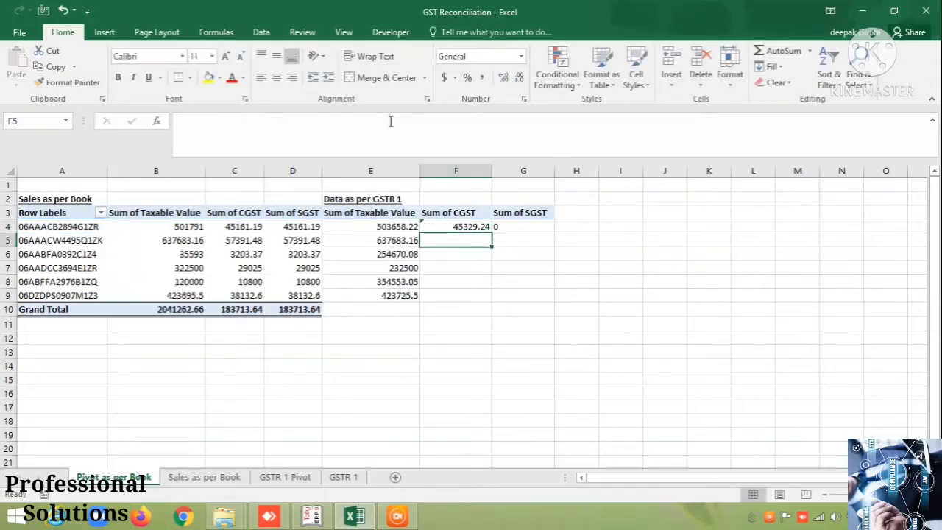
Copy the F4 CGST formula down to F5:F9 for the remaining GSTINs.
key(Up)
key(ctrl+c)
key(Down)
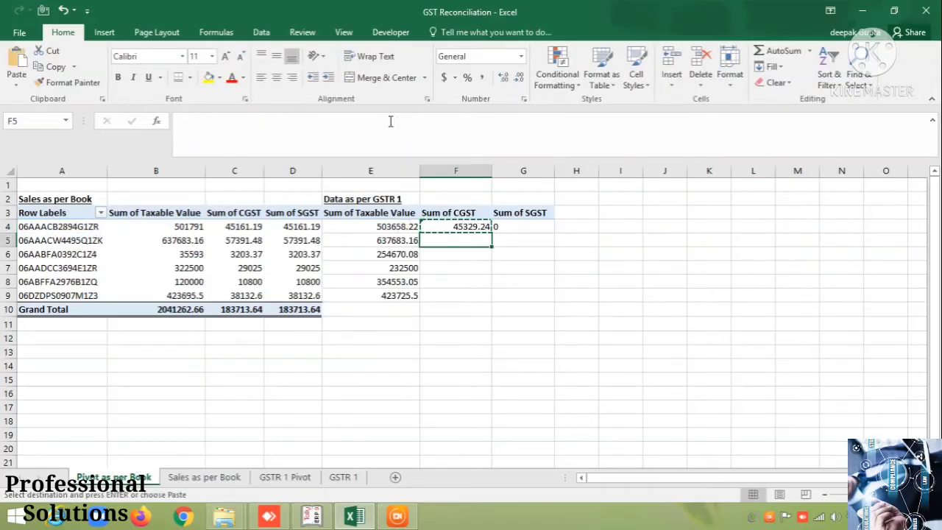
key(shift+Down)
key(shift+Down)
key(shift+Down)
key(shift+Down)
key(ctrl+v)
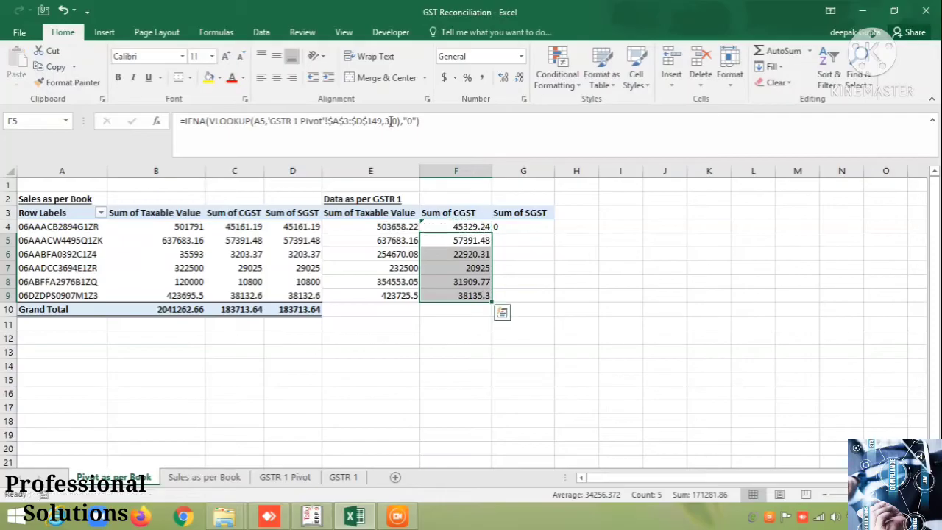
Correct the IFNA VLOOKUP formula in G4 so it looks up A4 and returns column 4 of the GSTR 1 Pivot range.
key(Escape)
key(Up)
key(Right)
click(390, 121)
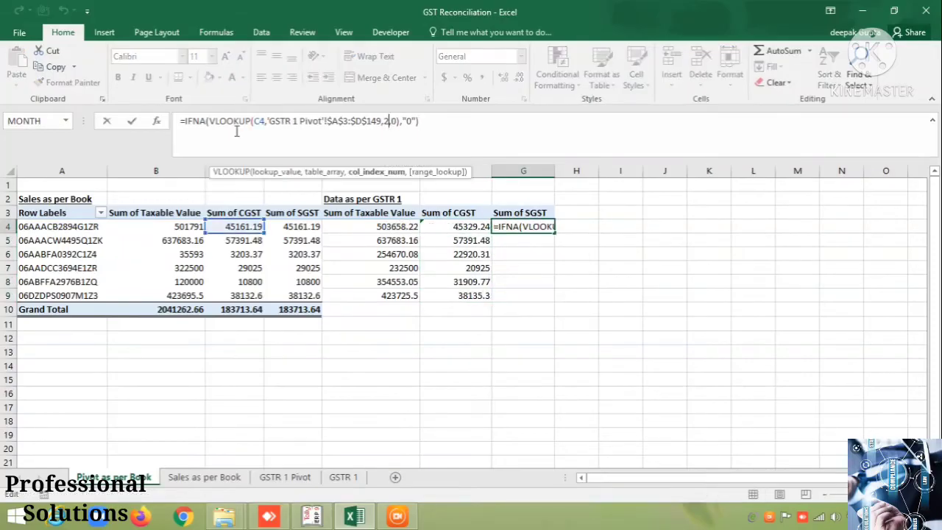
click(259, 121)
key(BackSpace)
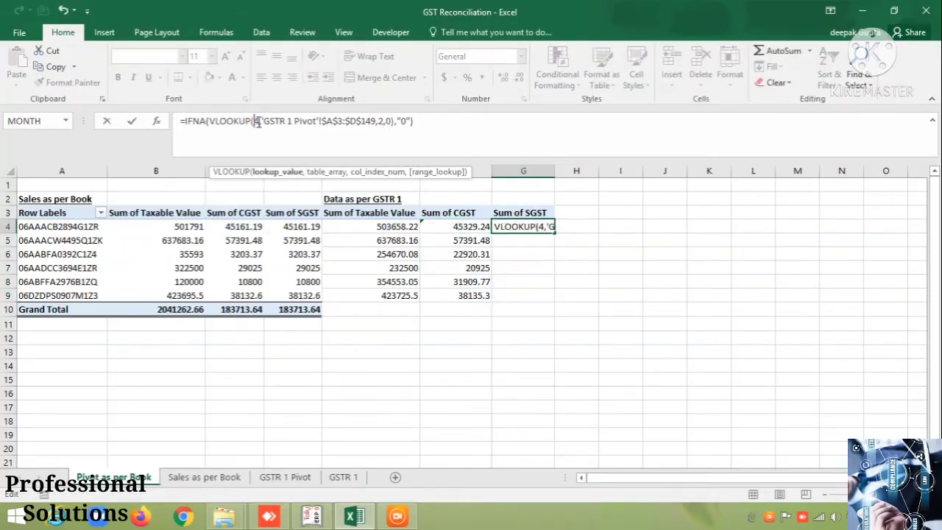
text(A)
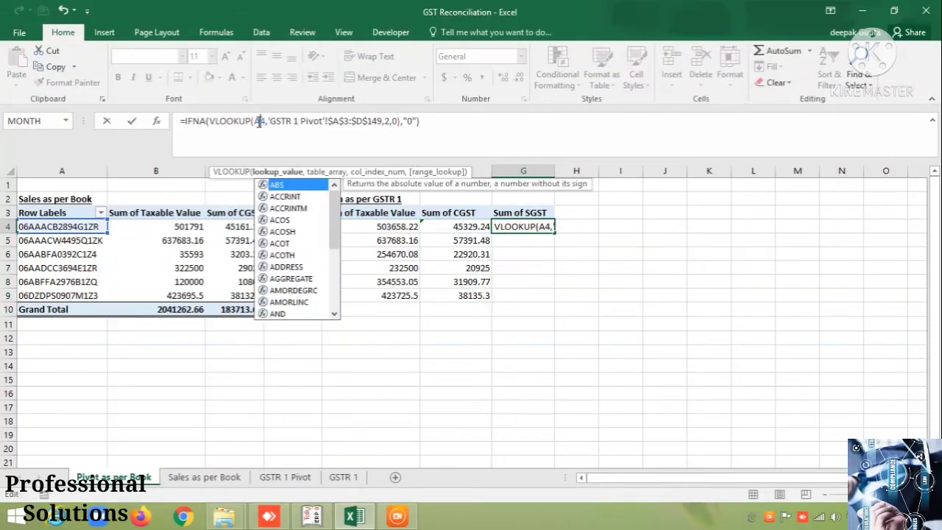
click(390, 121)
key(BackSpace)
text(4)
key(Return)
Copy the SGST lookup formula from G4 down to G5:G9.
key(Up)
key(ctrl+c)
key(Down)
key(shift+Down)
key(shift+Down)
key(shift+Down)
key(shift+Down)
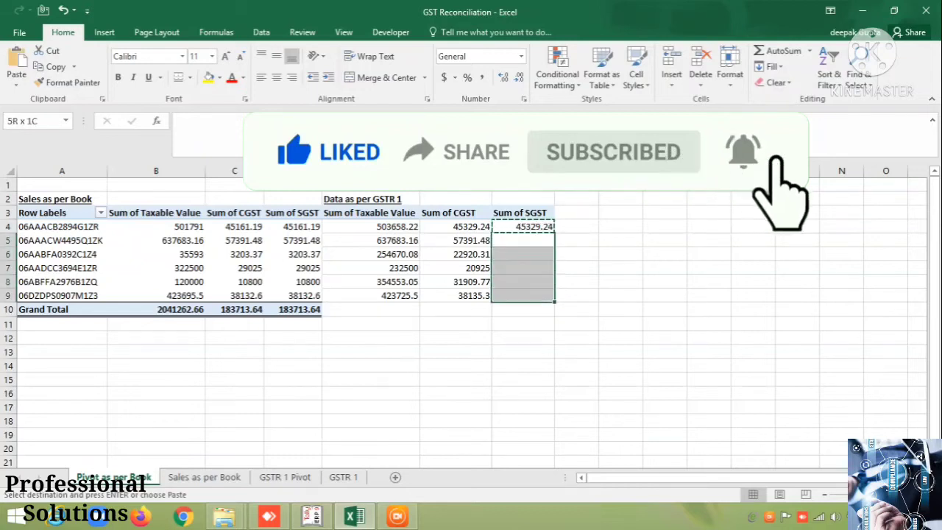
key(Return)
Sum the three GSTR 1 columns in E10:G10 of the Grand Total row and make the totals bold.
key(Down)
key(Down)
key(Down)
key(Down)
key(Down)
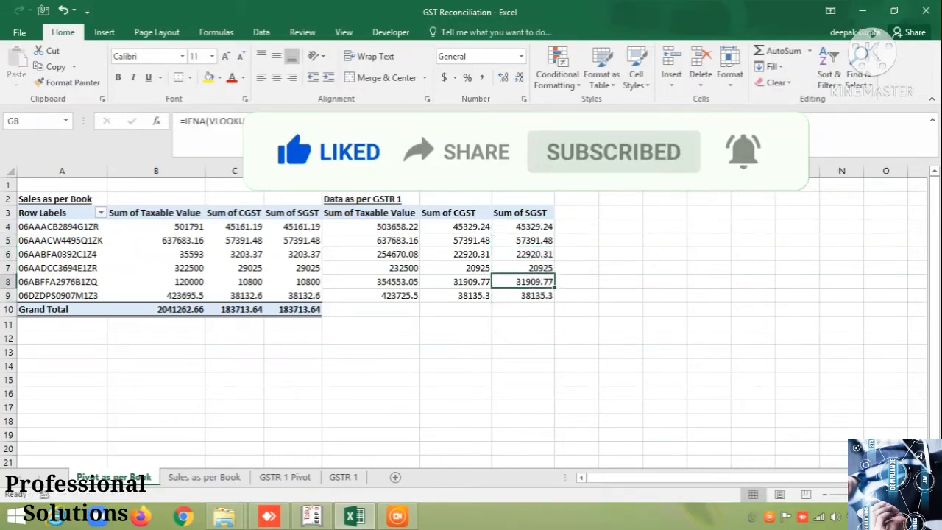
key(Left)
key(Left)
key(Left)
key(Right)
key(shift+Right)
key(shift+Right)
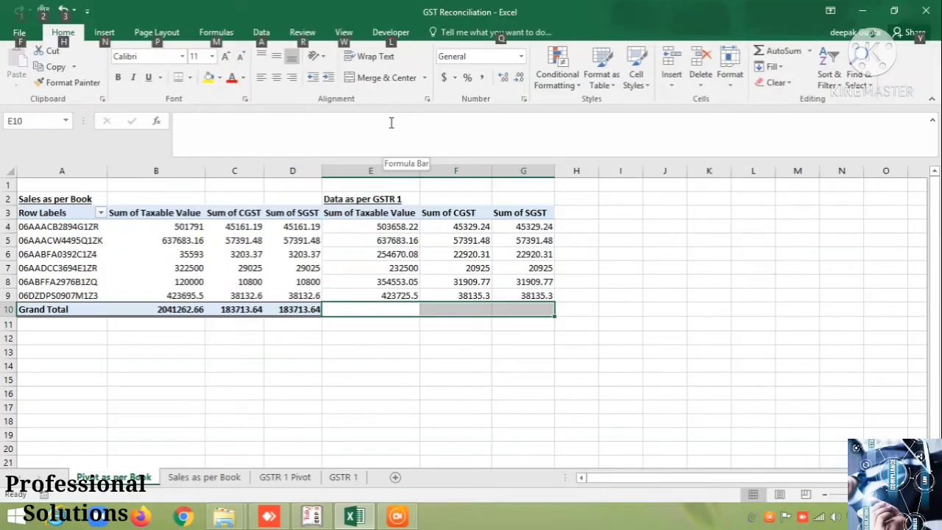
key(alt+equal)
key(Tab)
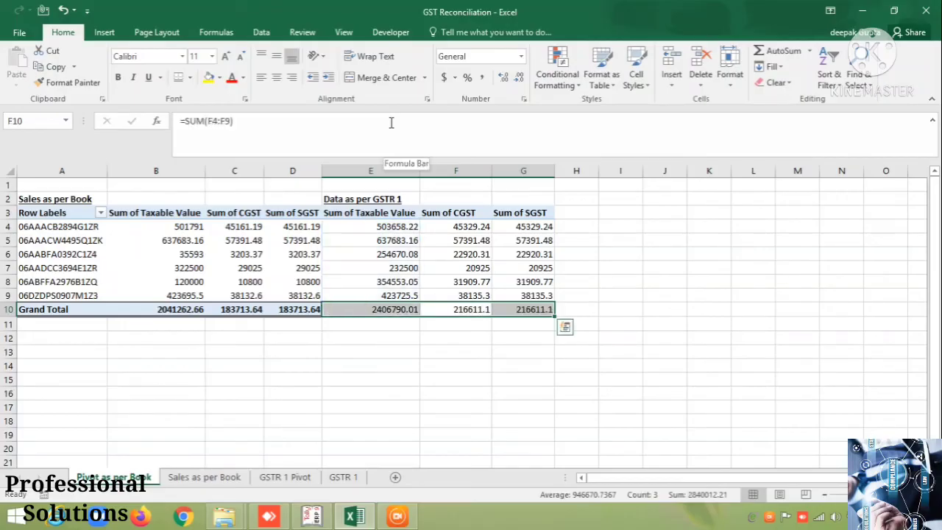
key(Down)
key(Up)
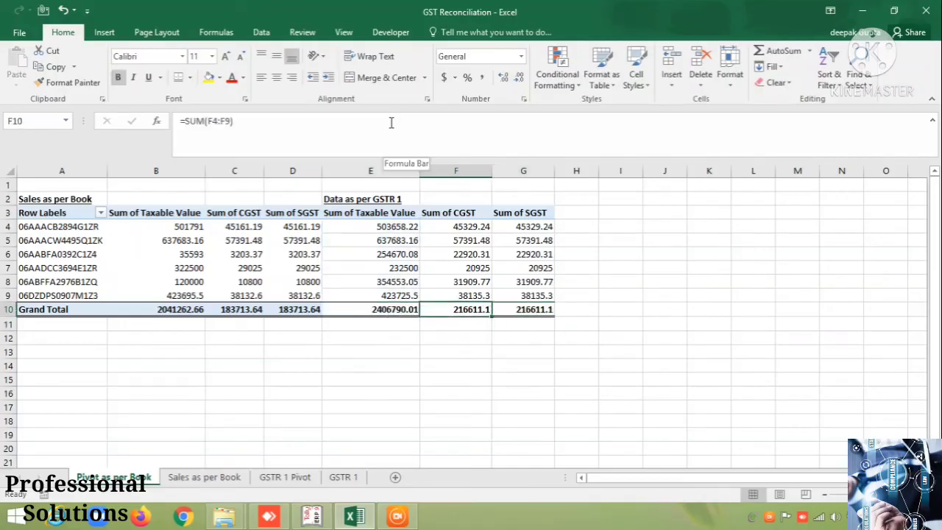
Fill the GSTR 1 totals in E10:G10 with the light blue used for the Grand Total row.
key(Left)
key(shift+Right)
key(shift+Right)
key(alt)
key(h)
key(h)
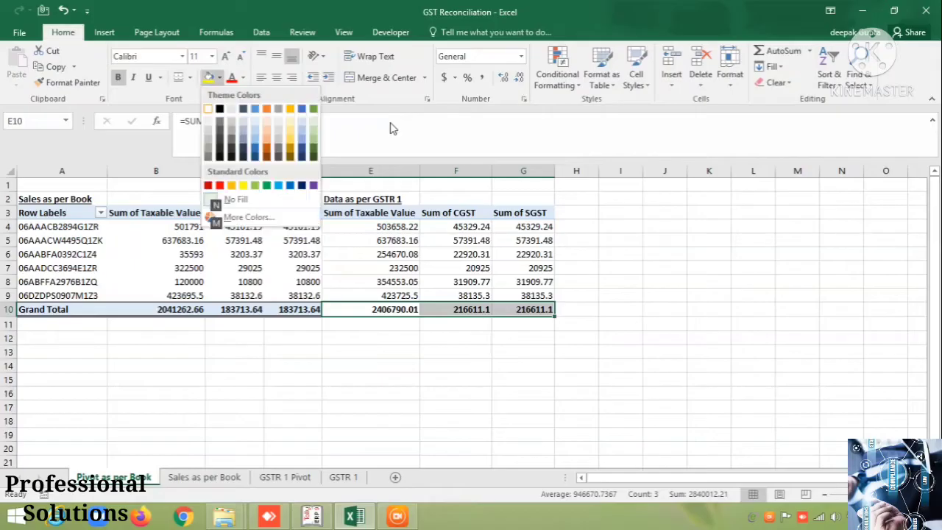
key(Right)
key(Right)
key(Right)
key(Right)
key(Up)
key(Escape)
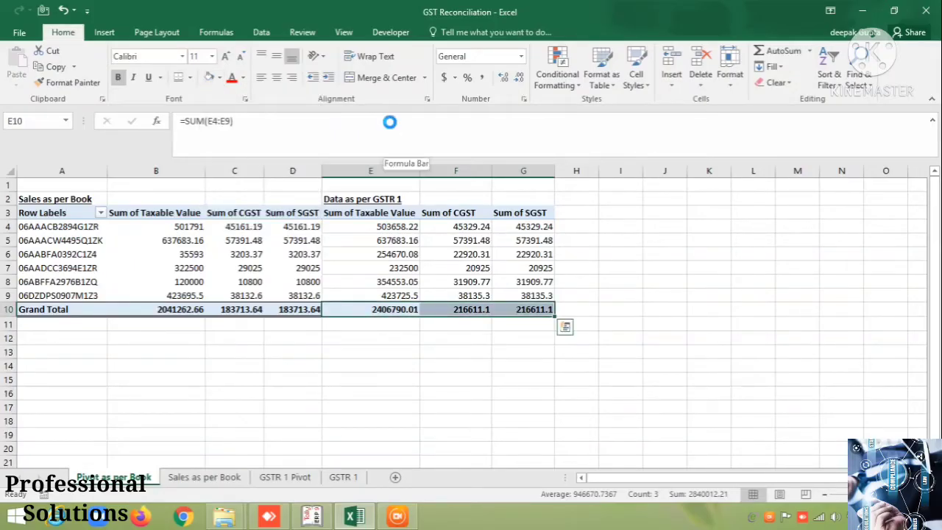
key(Down)
key(Down)
key(Down)
key(Down)
key(Up)
key(Up)
key(Up)
key(Up)
key(Up)
key(Up)
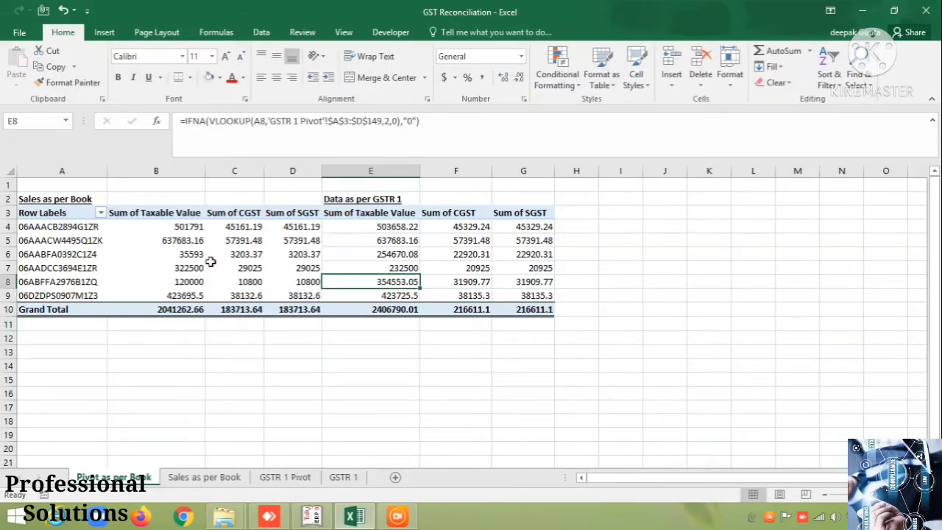
Enter the heading "Difference" in H2 and make it bold.
click(570, 226)
key(Up)
key(Up)
text(Di)
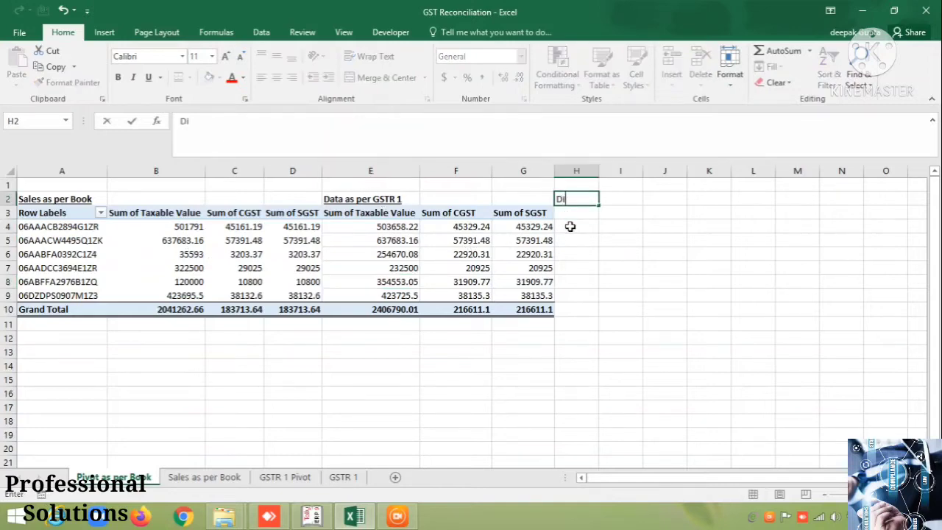
text(fference)
key(Return)
key(Up)
key(ctrl+b)
Copy the taxable value, CGST and SGST headings from E3:G3 to row 3 under Difference, starting at H3.
key(Down)
key(Left)
key(Left)
key(Left)
key(shift+Right)
key(shift+Right)
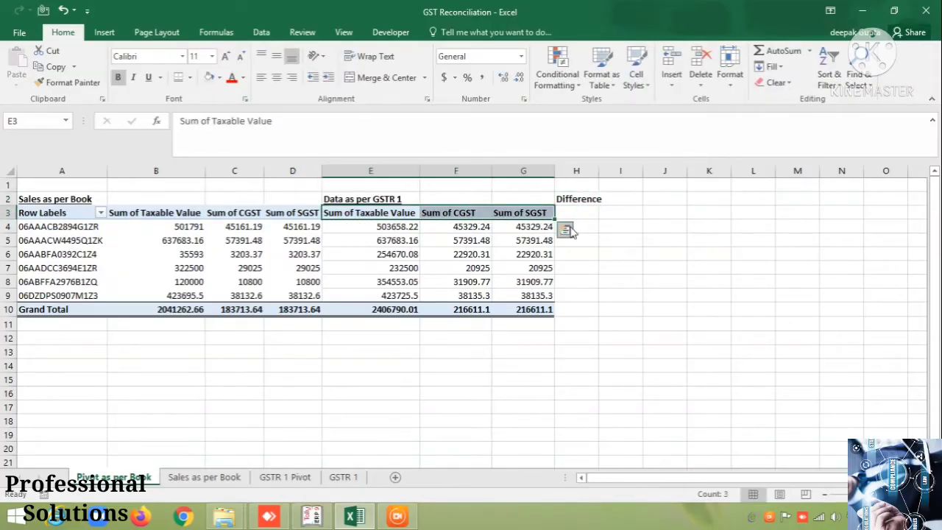
key(ctrl+c)
key(Right)
key(Right)
key(Right)
key(shift+Right)
key(shift+Right)
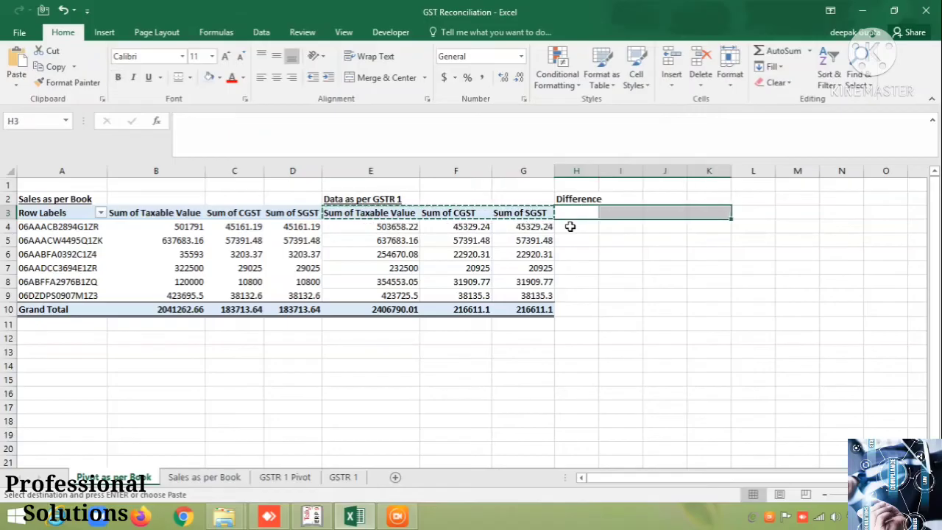
key(ctrl+v)
Enter the taxable value difference formula =B4-E4 in H4.
key(Down)
key(Left)
key(Right)
text(=)
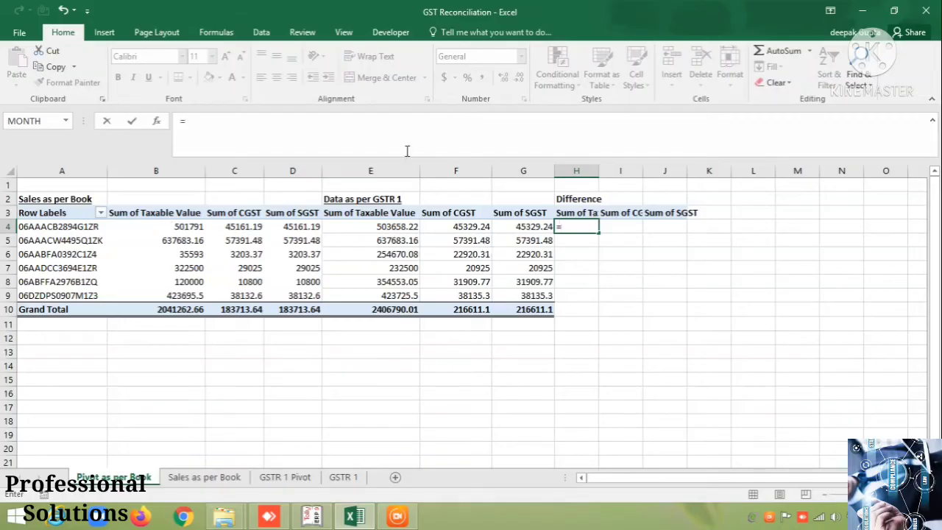
text(B)
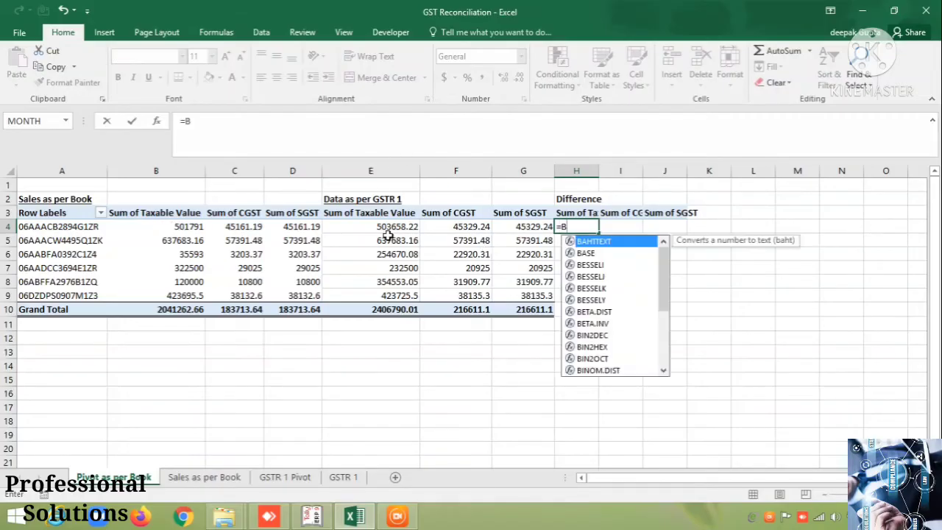
text(4-E4)
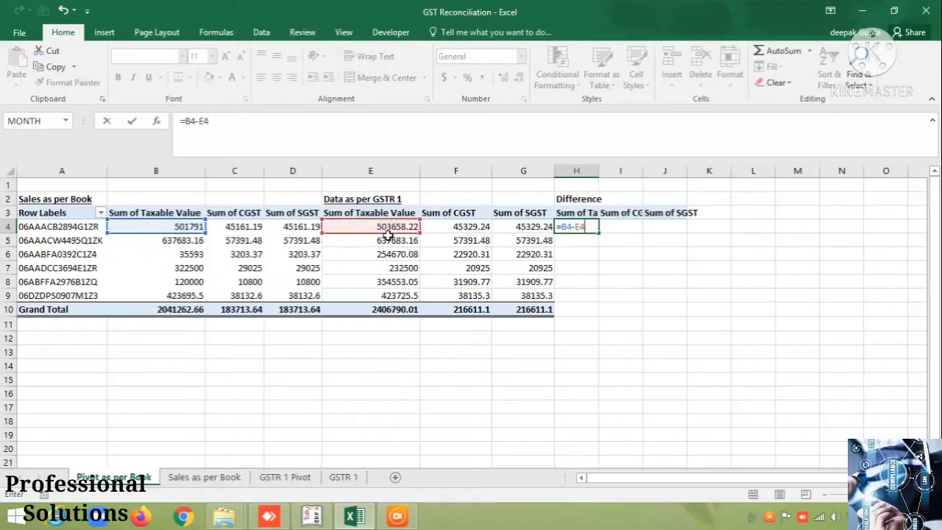
key(Return)
Copy the taxable value difference formula from H4 down to H5:H9.
key(Up)
key(ctrl+c)
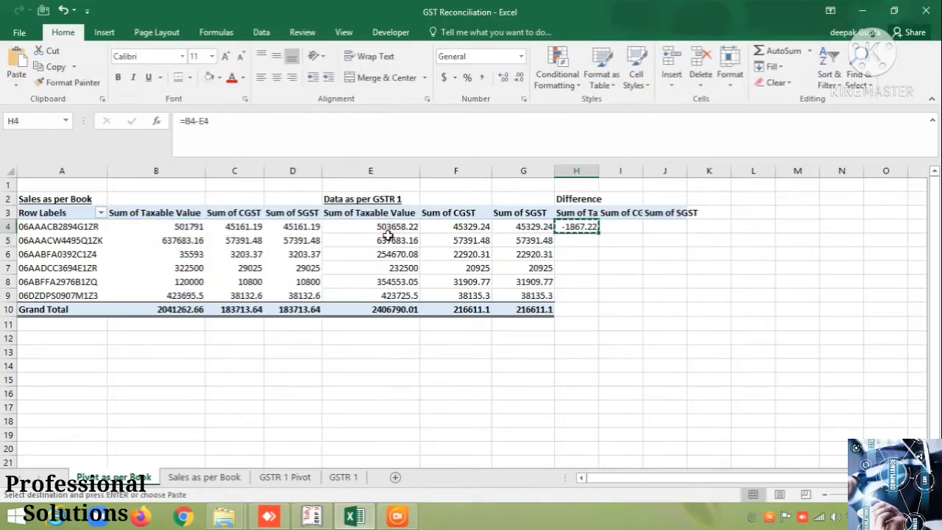
key(Right)
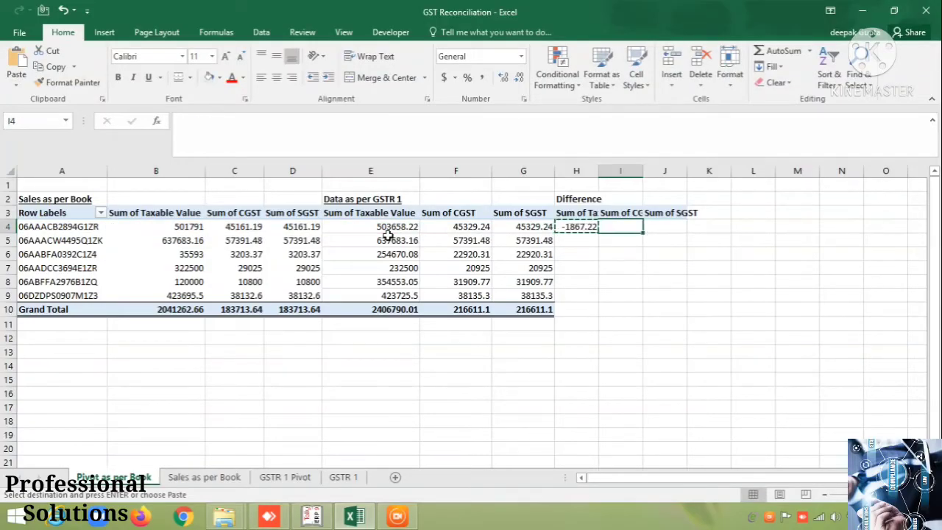
key(Left)
key(Down)
key(shift+Down)
key(shift+Down)
key(shift+Down)
key(shift+Down)
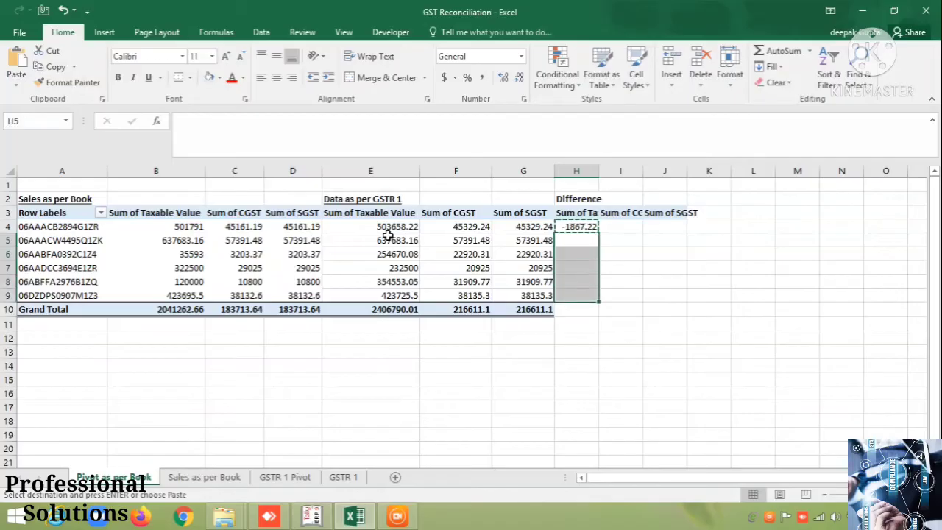
key(ctrl+v)
key(Escape)
Enter the formula =C4-G4 in I4 for the CGST difference.
key(Up)
key(Right)
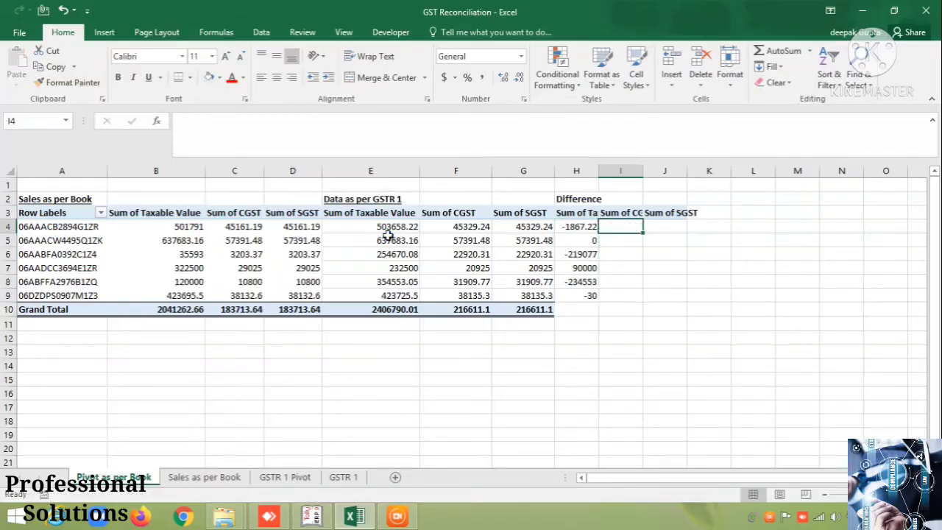
text(=)
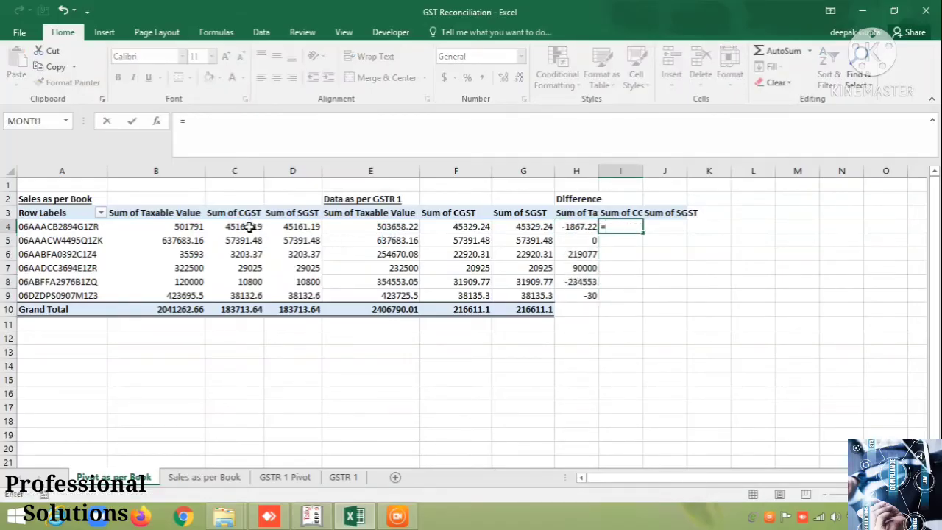
text(c4-)
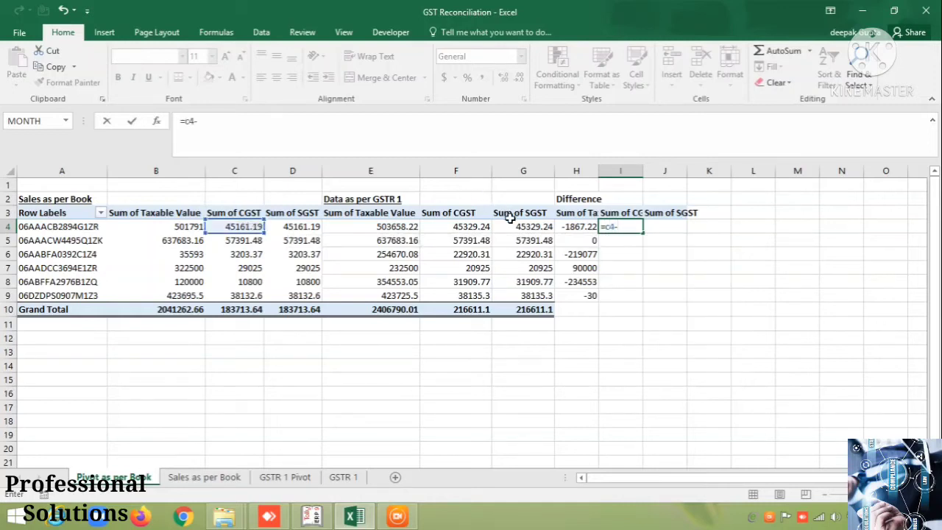
text(g4)
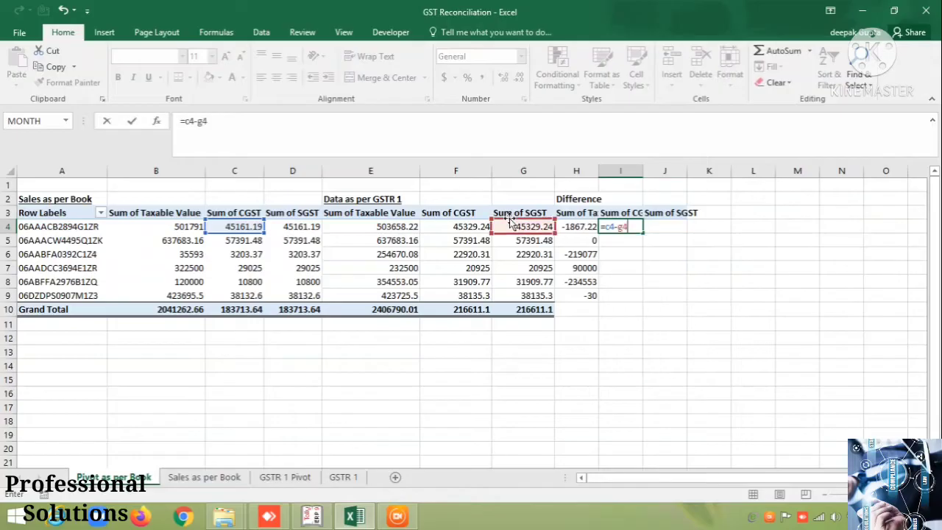
key(Return)
Copy the =C4-G4 formula from I4 down to I5:I9.
key(ctrl+c)
key(Down)
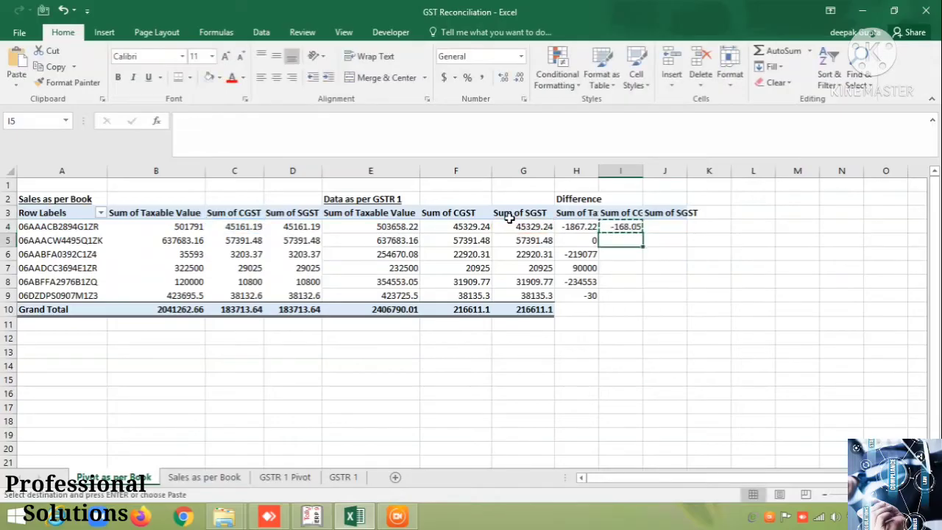
key(shift+Down)
key(shift+Down)
key(shift+Down)
key(shift+Down)
key(Return)
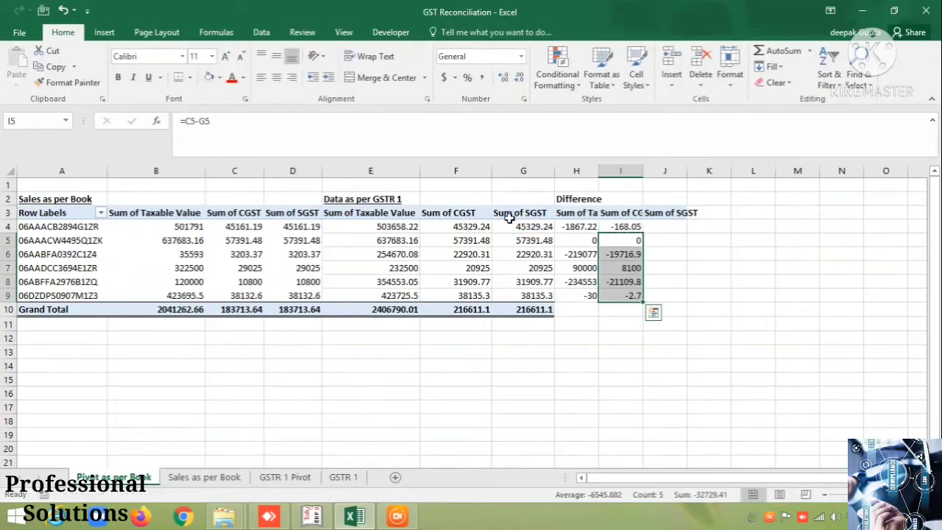
Enter the SGST difference formula =D4-G4 in J4.
key(Up)
key(Right)
text(=)
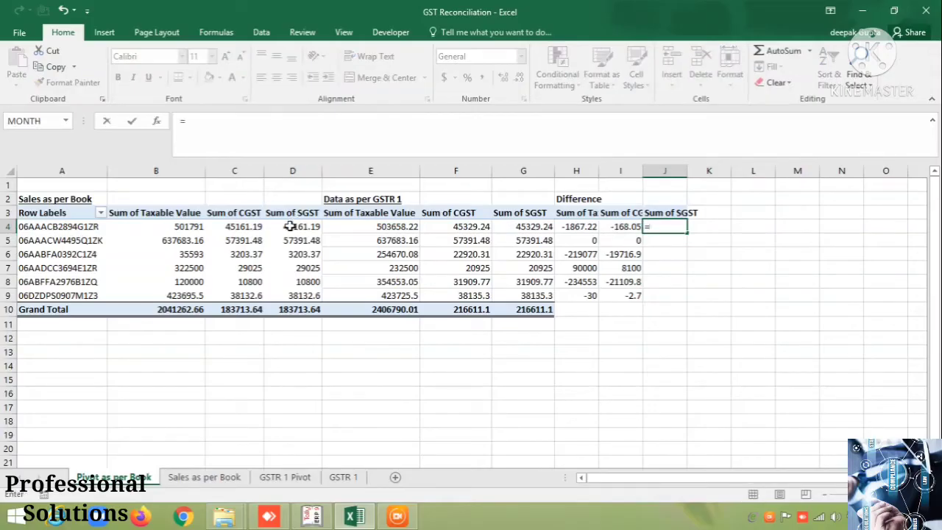
text(D4-)
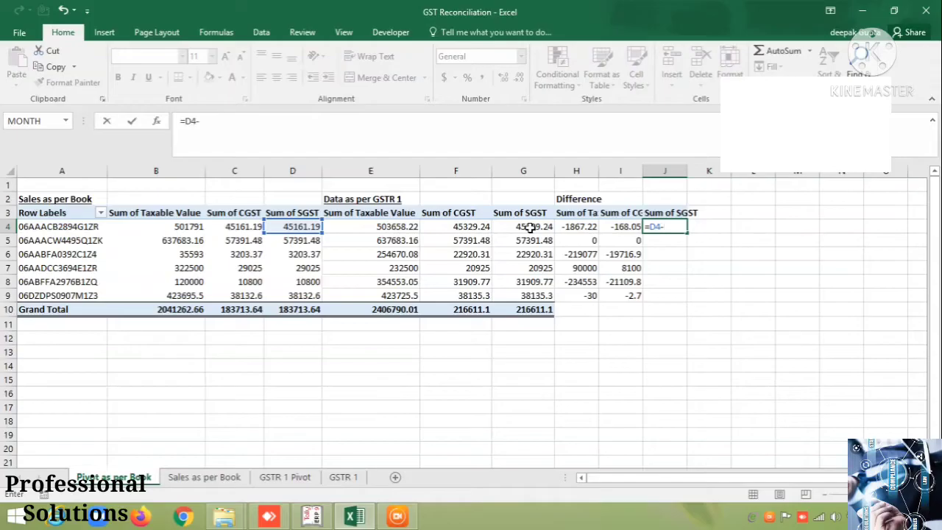
text(G4)
key(Return)
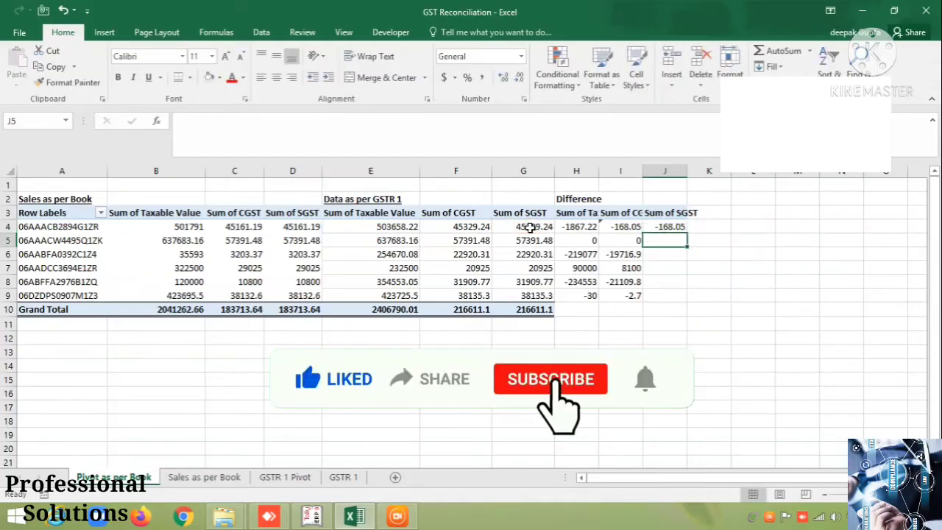
Correct the CGST difference formula in I4 to =C4-F4.
key(Up)
key(Left)
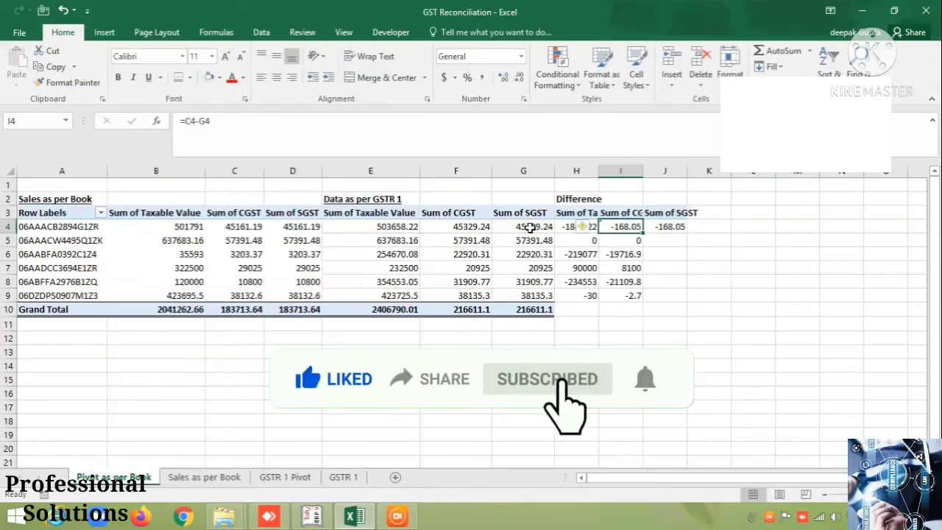
click(206, 120)
key(BackSpace)
text(F)
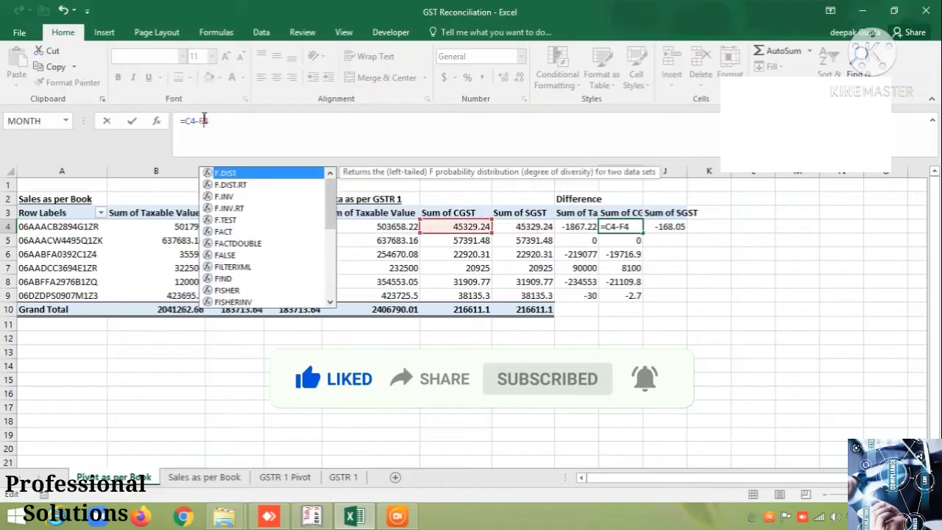
key(Return)
Copy the corrected CGST difference formula from I4 over I5:I9.
key(Up)
key(ctrl+c)
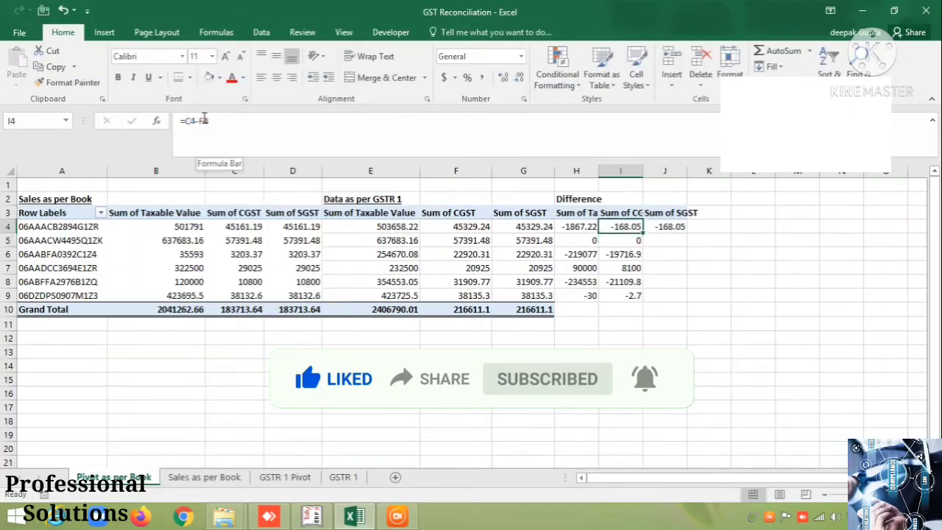
key(Down)
key(shift+Down)
key(shift+Down)
key(shift+Down)
key(shift+Down)
key(ctrl+v)
key(Escape)
Copy the SGST difference formula from J4 down to J5:J9.
key(Up)
key(Right)
key(ctrl+c)
key(Down)
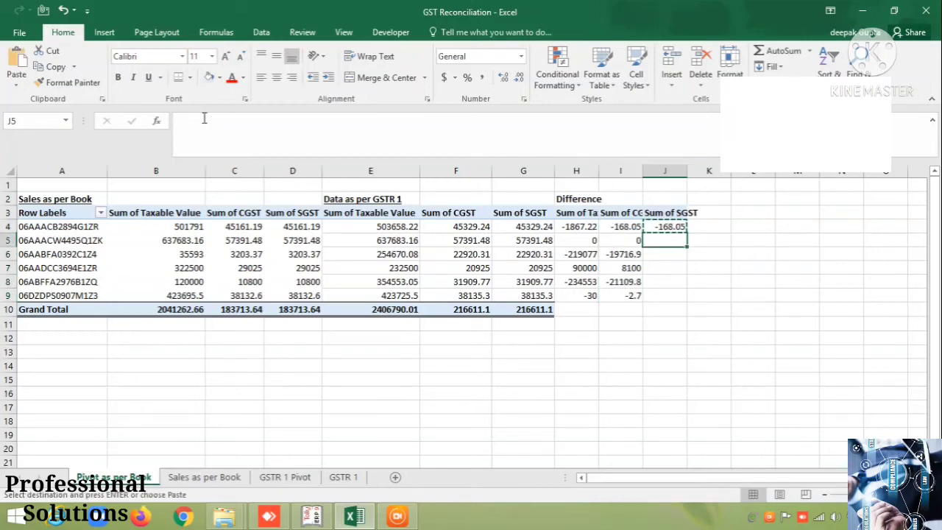
key(shift+Down)
key(shift+Down)
key(shift+Down)
key(shift+Down)
key(ctrl+v)
key(Escape)
Total the taxable value, CGST and SGST differences in H10:J10 with AutoSum.
key(Down)
key(Down)
key(Down)
key(Down)
key(Down)
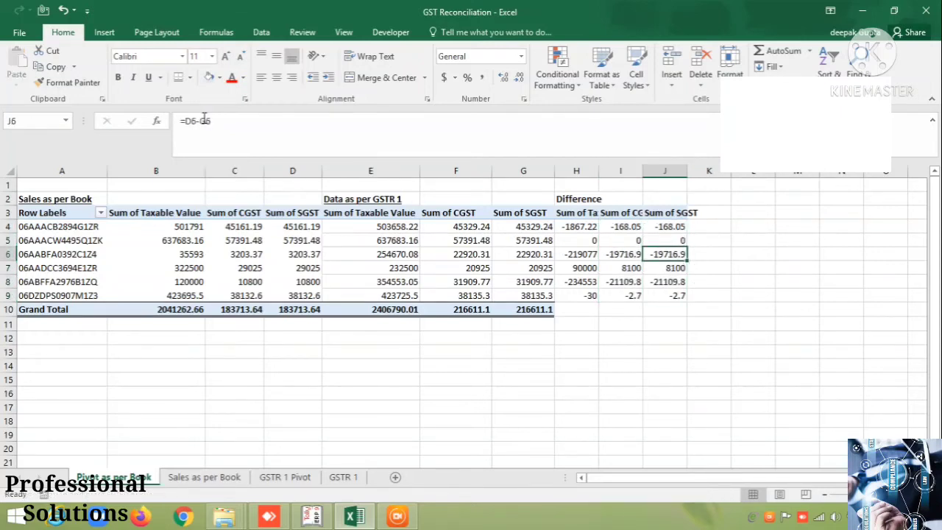
key(Left)
key(Left)
key(shift+Right)
key(shift+Right)
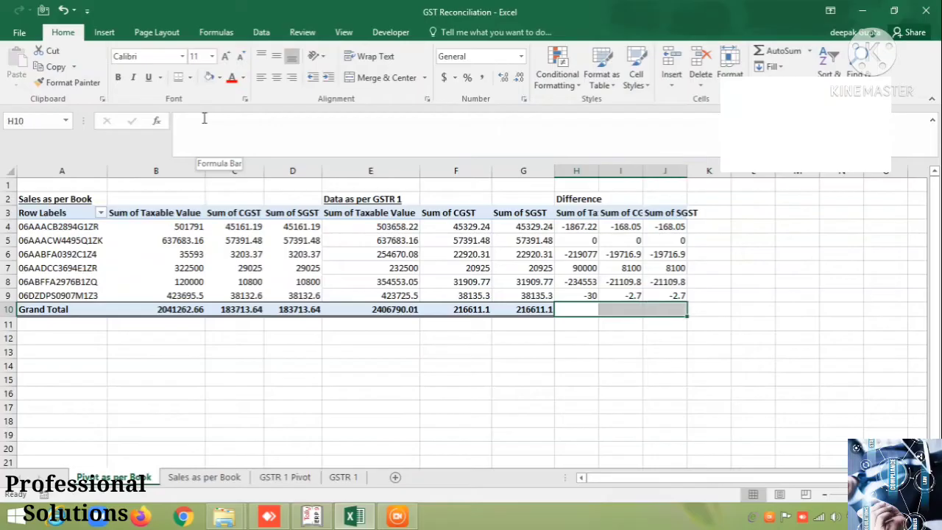
key(shift+Left)
key(shift+Left)
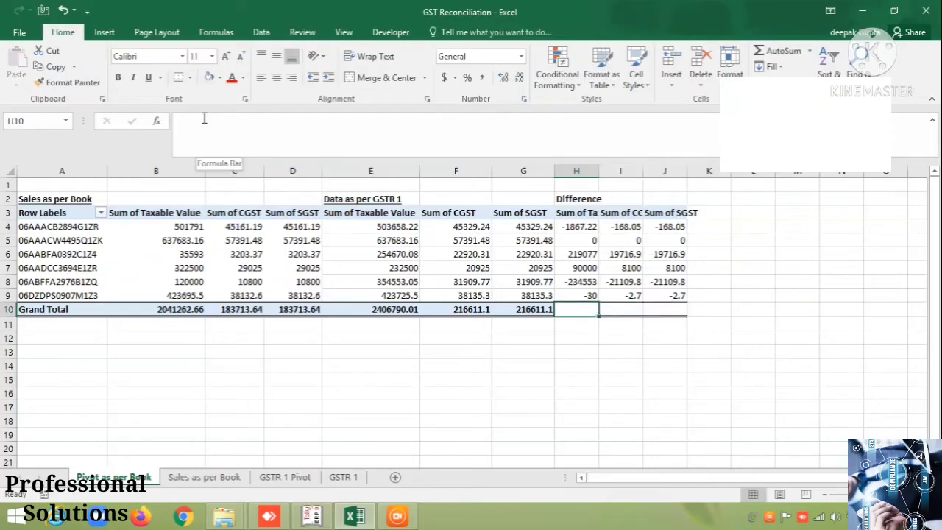
key(shift+Right)
key(shift+Right)
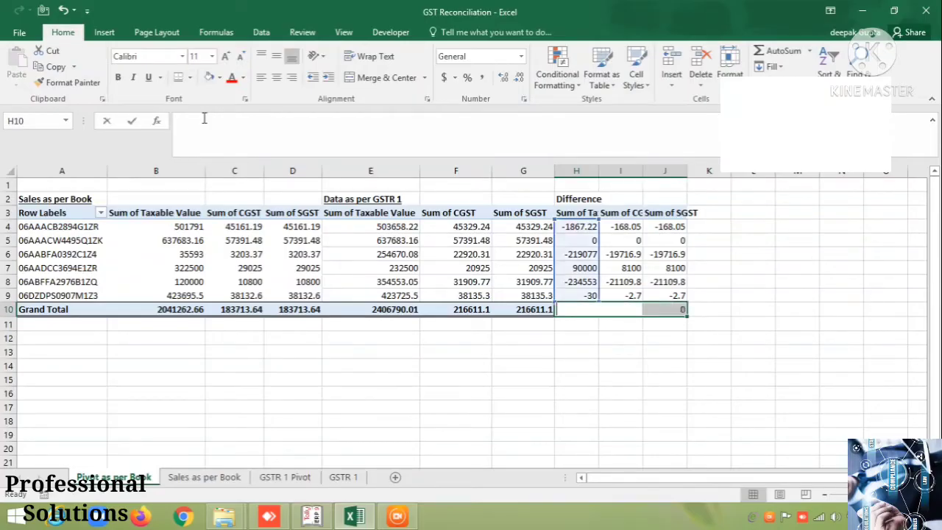
key(alt+equal)
key(Return)
key(Up)
key(Down)
key(Left)
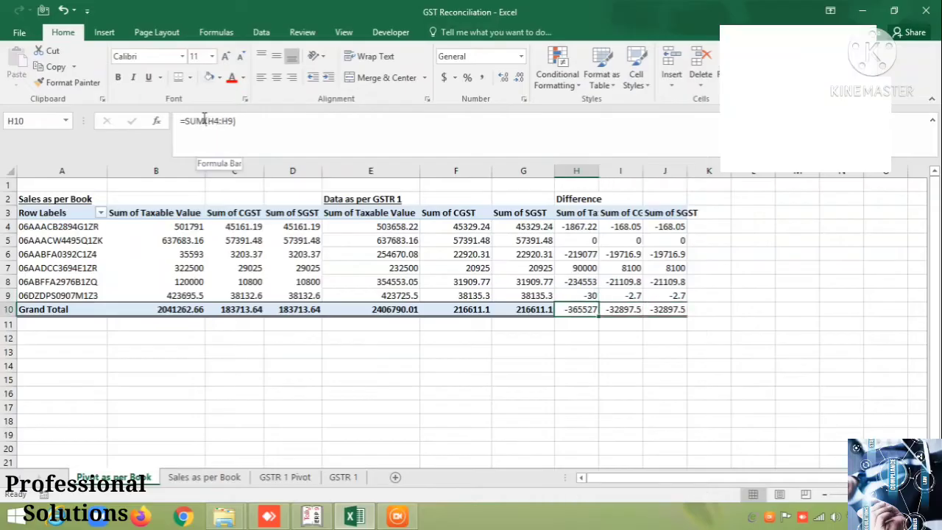
Format the difference totals in H10:J10 as bold with a light blue fill, matching the Grand Total row.
key(shift+Right)
key(shift+Right)
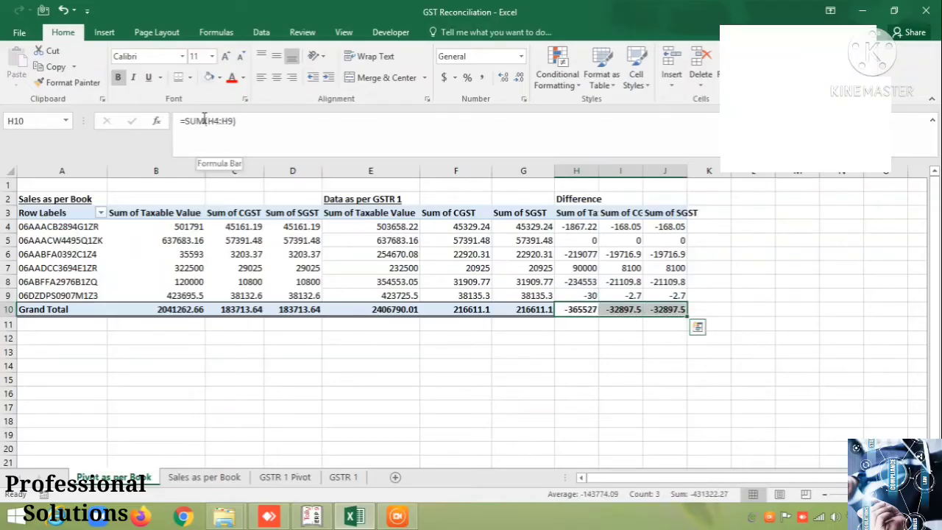
key(alt+h)
key(h)
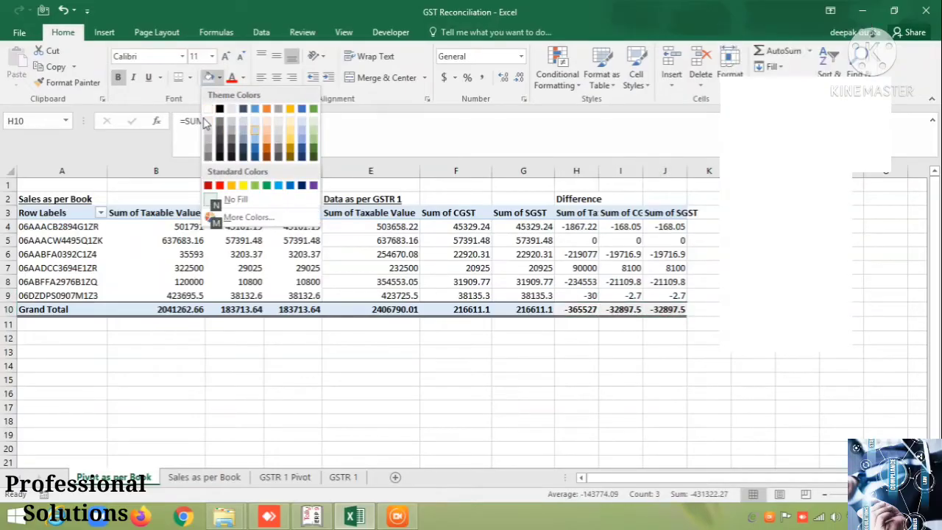
key(Escape)
key(Down)
key(Down)
key(Down)
key(Down)
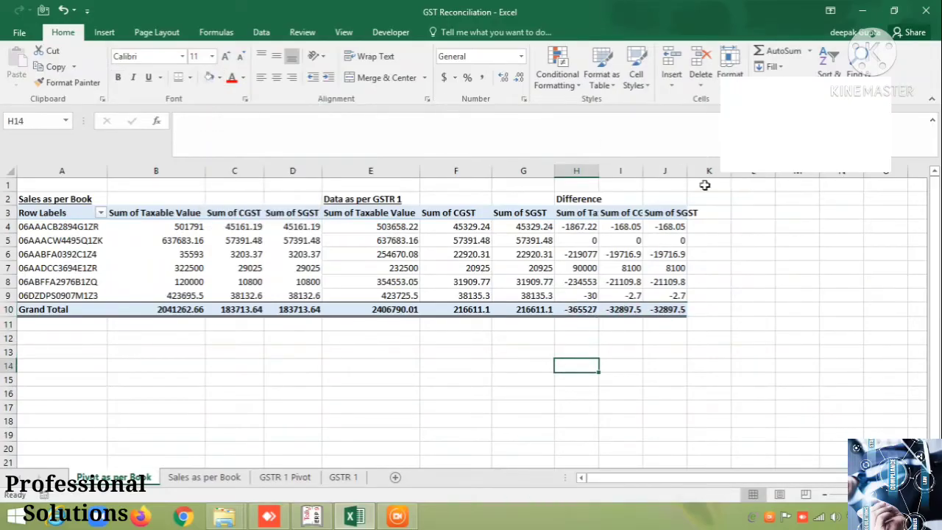
Widen columns H, I and J to fit the difference values and headings.
drag(689, 173, 716, 173)
drag(642, 173, 657, 173)
drag(598, 173, 609, 172)
Compare the book values, GSTR 1 values and differences across row 5.
click(618, 240)
key(Left)
key(Right)
key(Right)
key(Right)
key(Left)
key(Left)
key(Left)
key(Left)
key(Left)
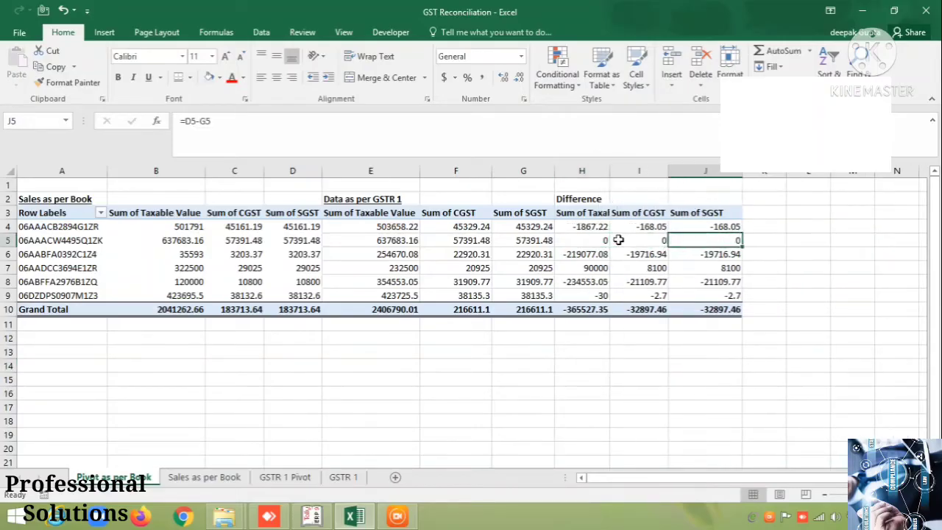
key(Left)
key(Left)
key(Left)
key(Left)
key(Left)
key(Right)
key(Right)
key(Right)
key(Right)
key(Right)
key(Right)
key(Right)
key(Right)
key(Right)
key(Right)
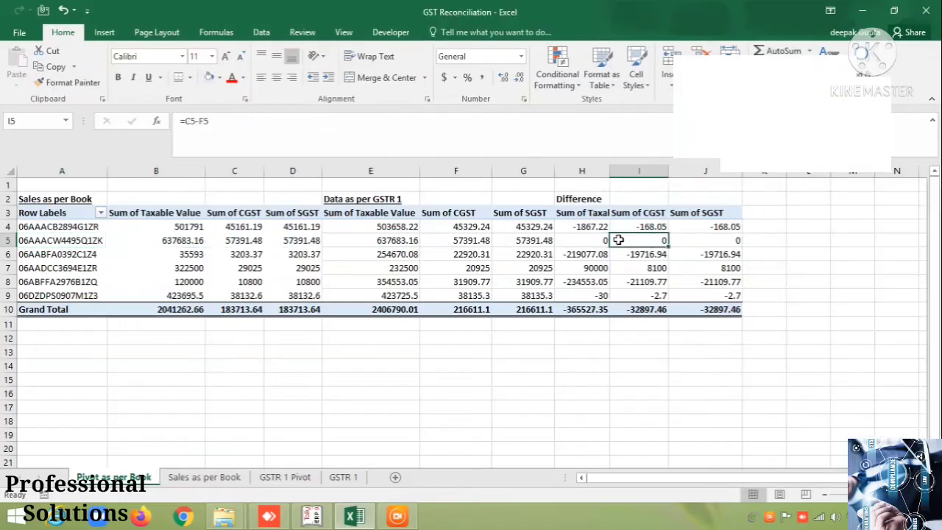
key(Left)
key(Left)
key(Left)
Compare the book values, GSTR 1 values and differences across row 9.
key(Down)
key(Down)
key(Down)
key(Down)
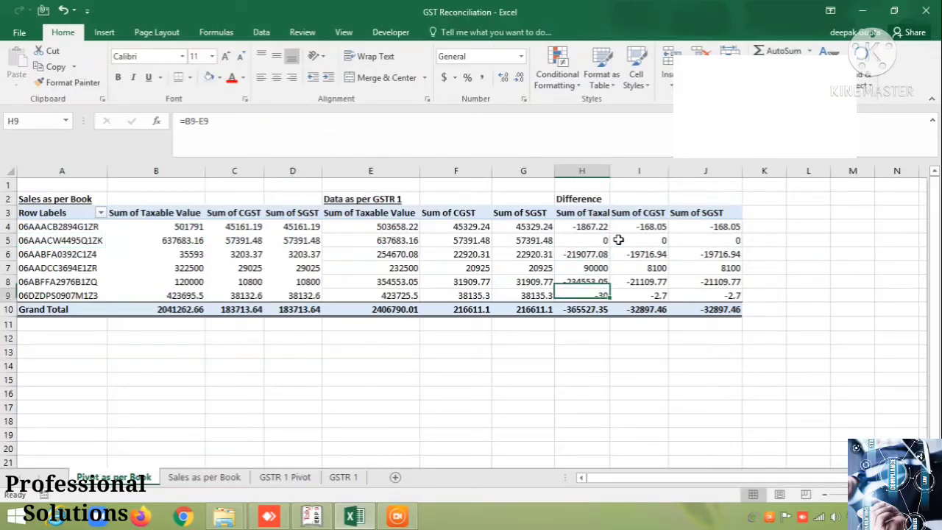
key(Right)
key(Right)
key(Right)
key(Left)
key(Left)
key(Left)
key(Left)
key(Left)
key(Left)
key(Left)
key(Left)
key(Left)
key(Left)
key(Right)
key(Right)
key(Right)
key(Right)
key(Right)
key(Right)
key(Right)
key(Up)
key(Up)
key(Up)
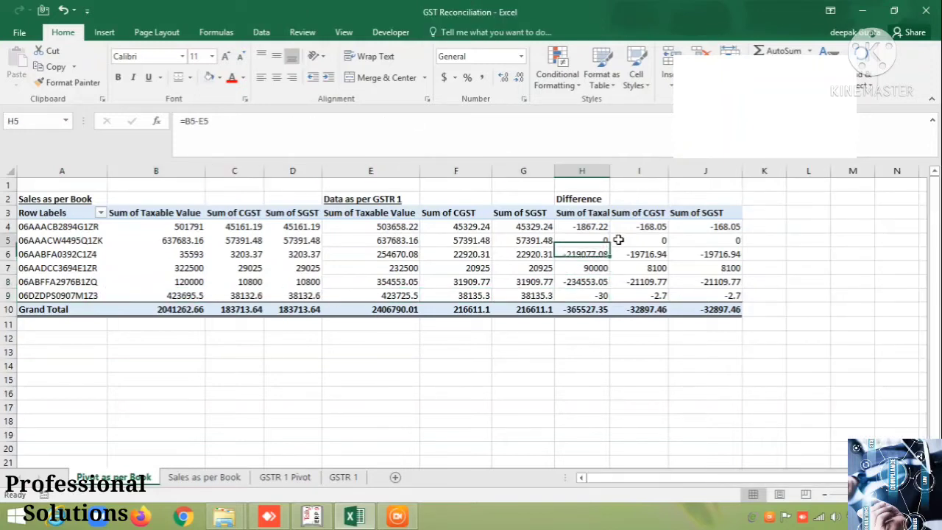
Check the row 4 book and GSTR 1 figures against their differences, and review the differences down to row 7.
key(Up)
key(Up)
key(Left)
key(Left)
key(Left)
key(Left)
key(Left)
key(Left)
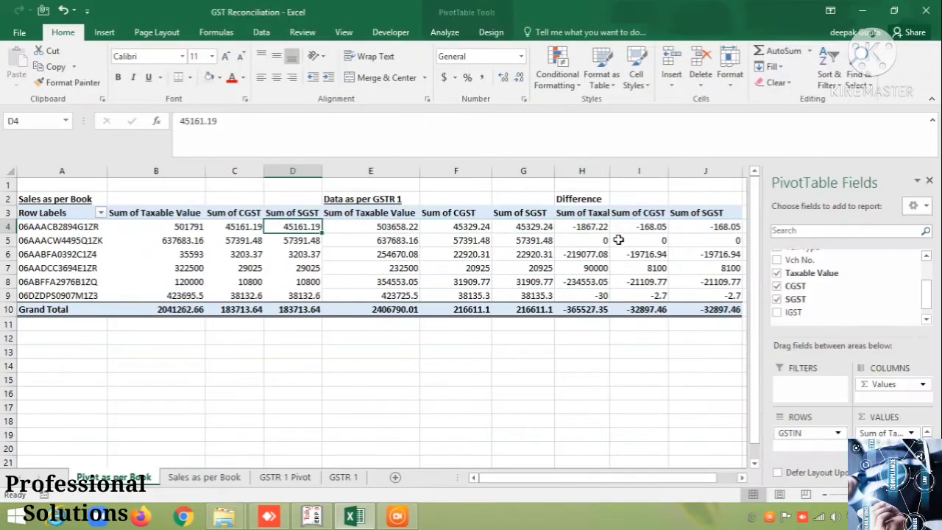
key(Right)
key(Right)
key(Right)
key(Right)
key(Right)
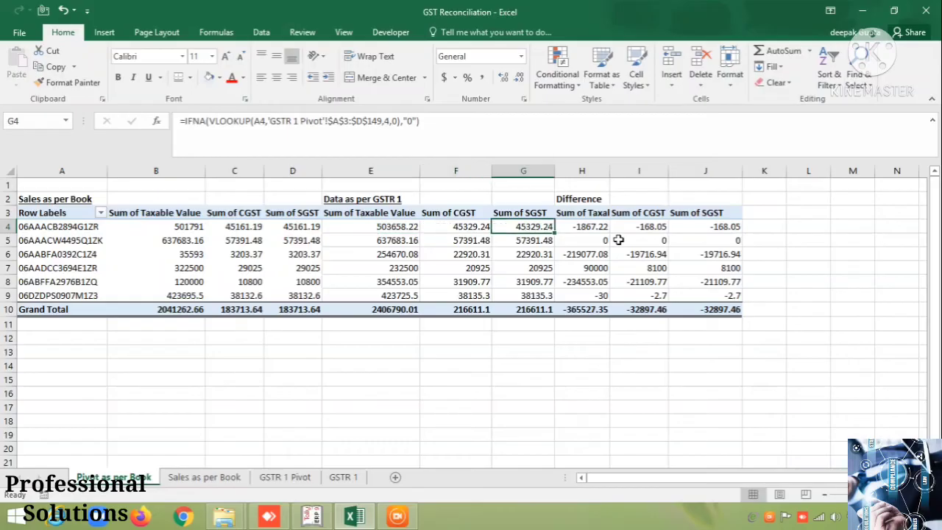
key(Left)
key(Left)
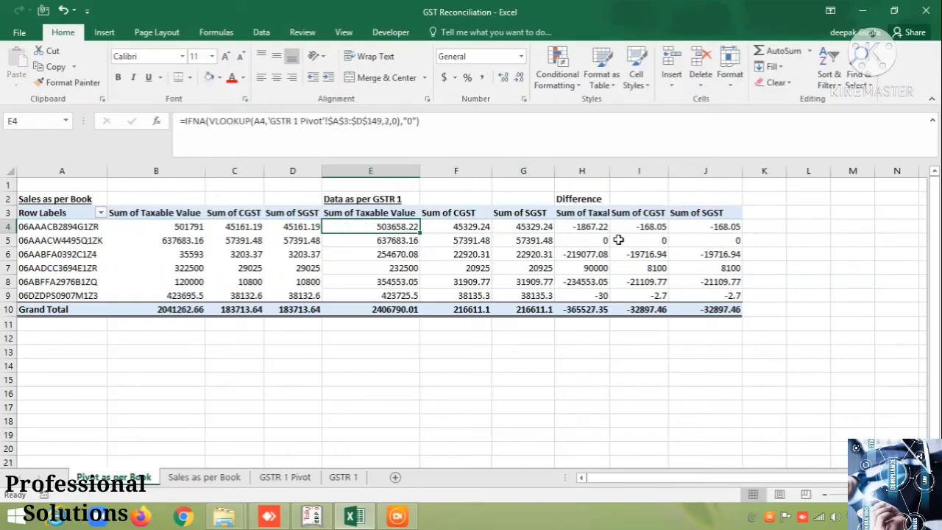
key(Left)
key(Left)
key(Left)
key(Right)
key(Right)
key(Right)
key(Right)
key(Right)
key(Right)
key(Right)
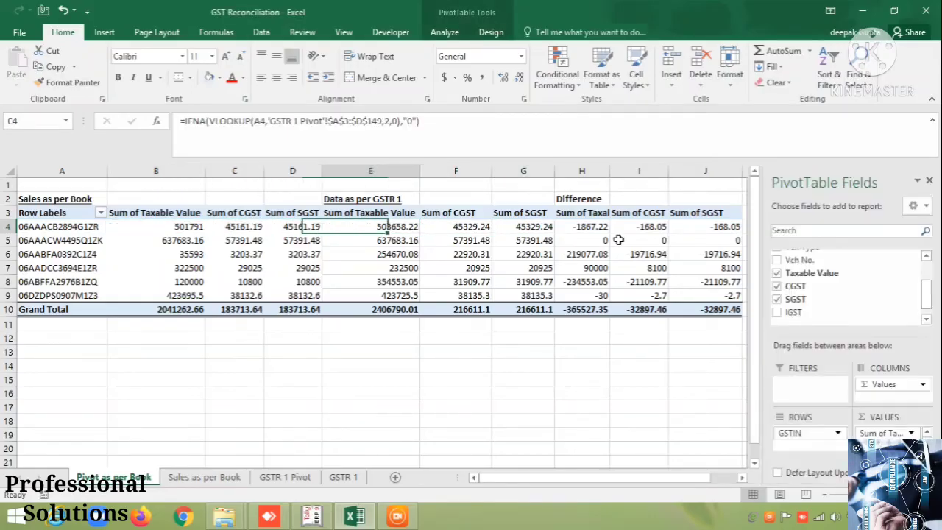
key(Right)
key(Right)
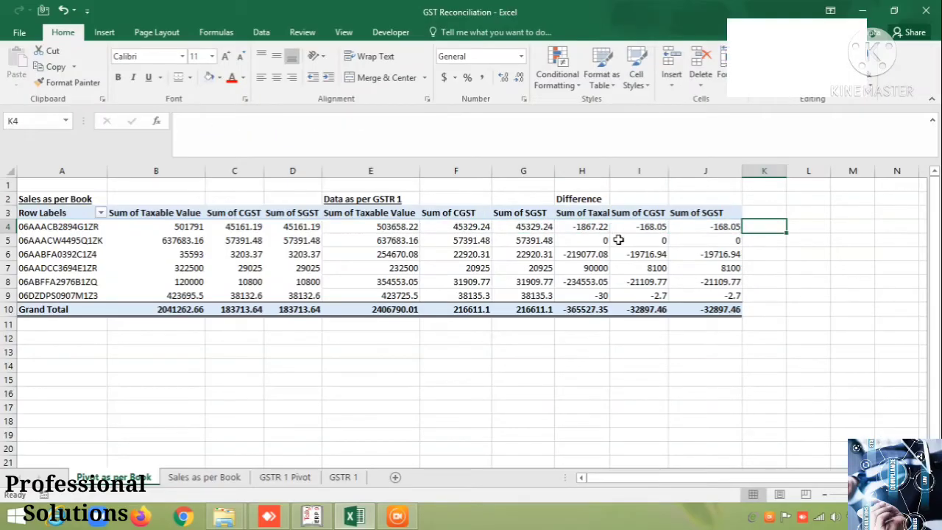
key(Left)
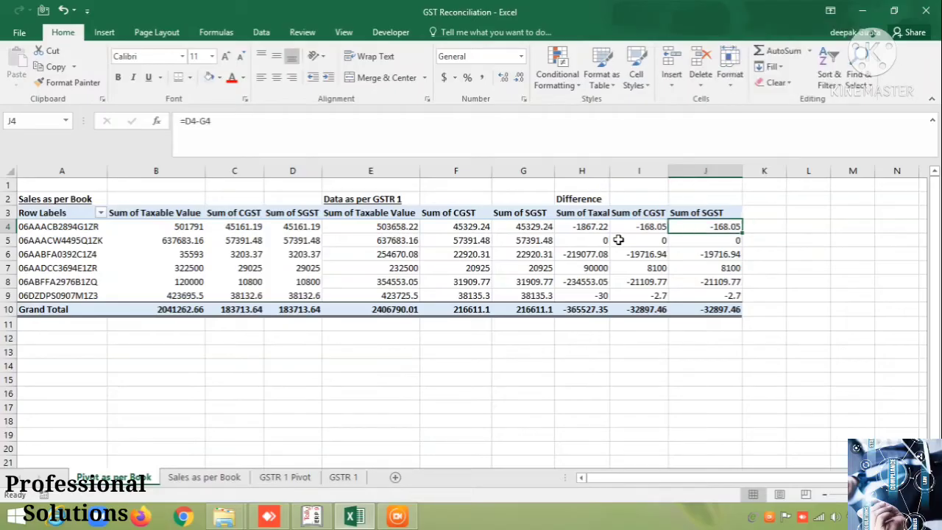
key(Right)
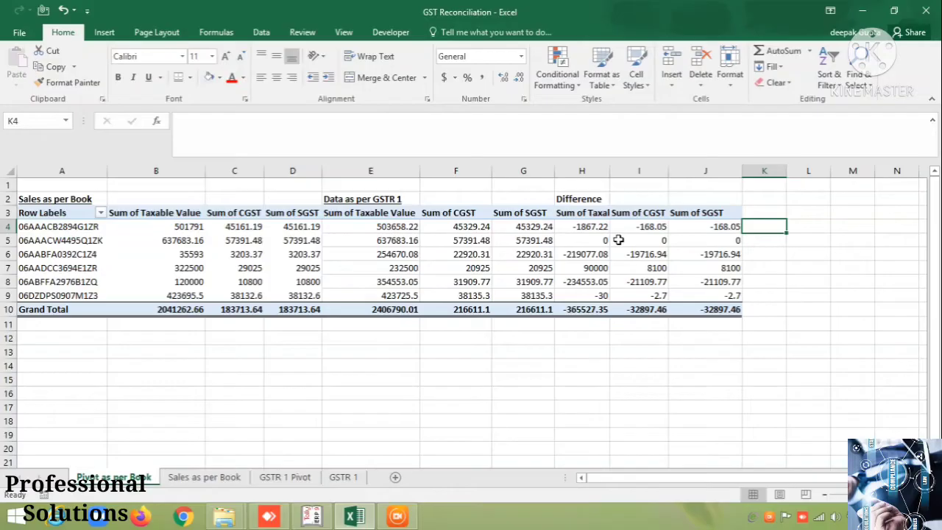
key(Down)
key(Down)
key(Down)
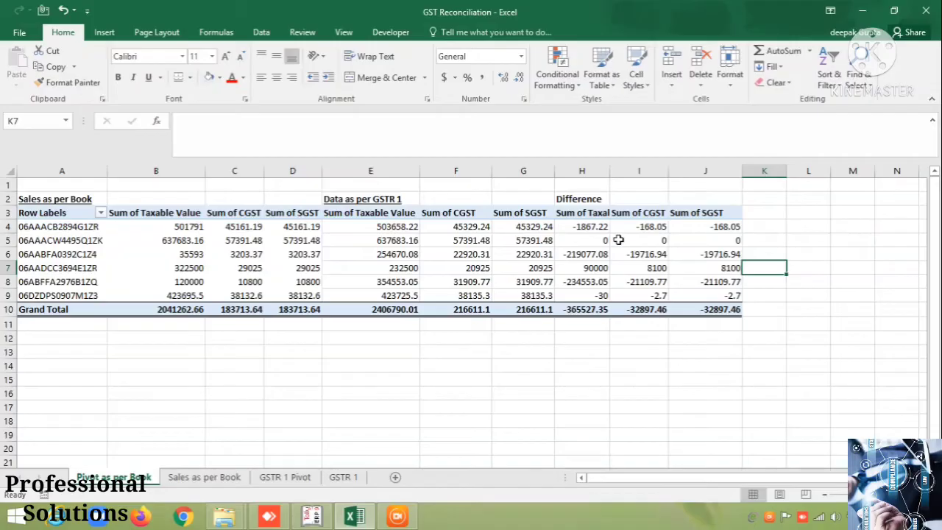
Underline the Difference heading in H2.
key(Up)
key(Up)
key(Up)
key(Up)
key(Up)
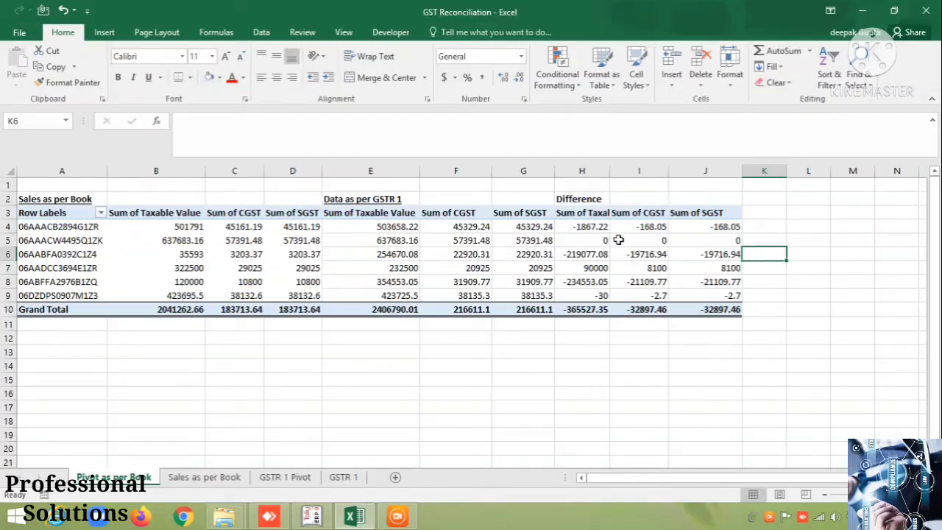
key(Left)
key(Left)
key(Left)
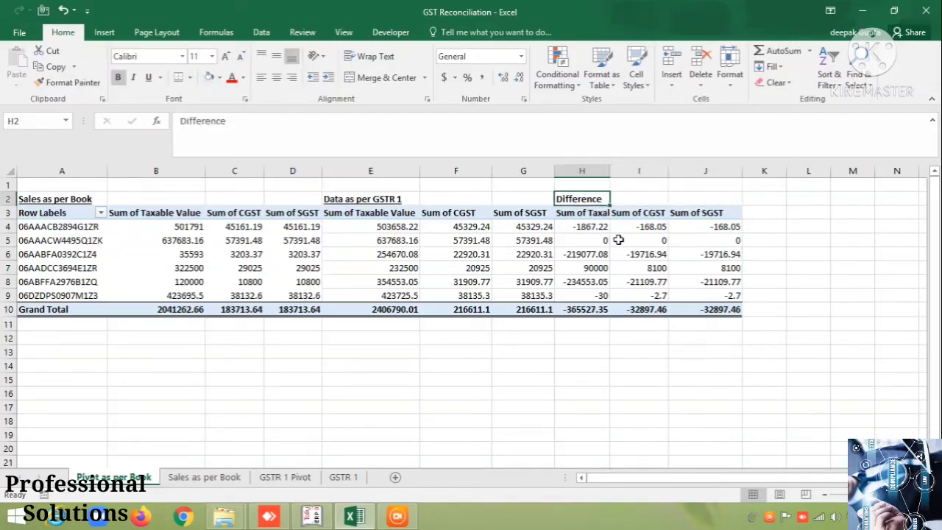
key(ctrl+u)
key(Down)
key(Down)
key(Down)
key(Down)
key(Down)
key(Down)
key(Down)
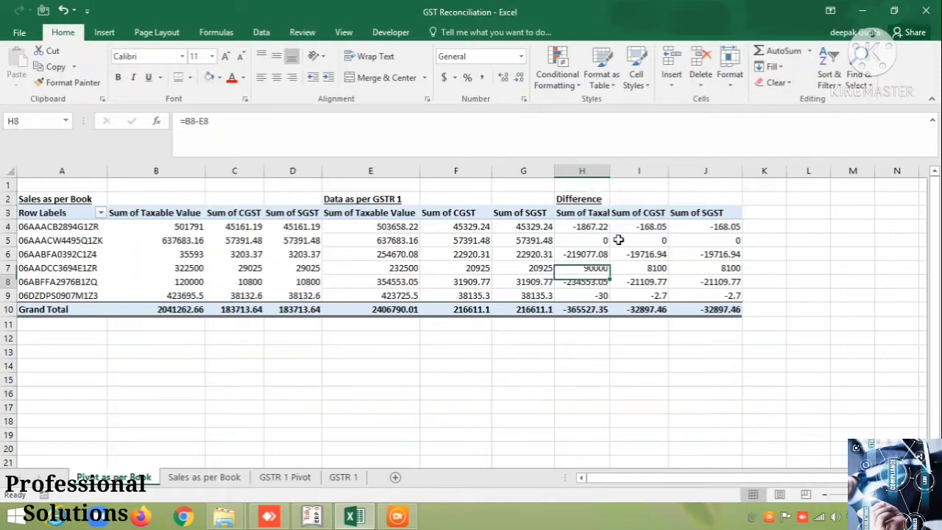
key(Down)
key(Down)
key(Down)
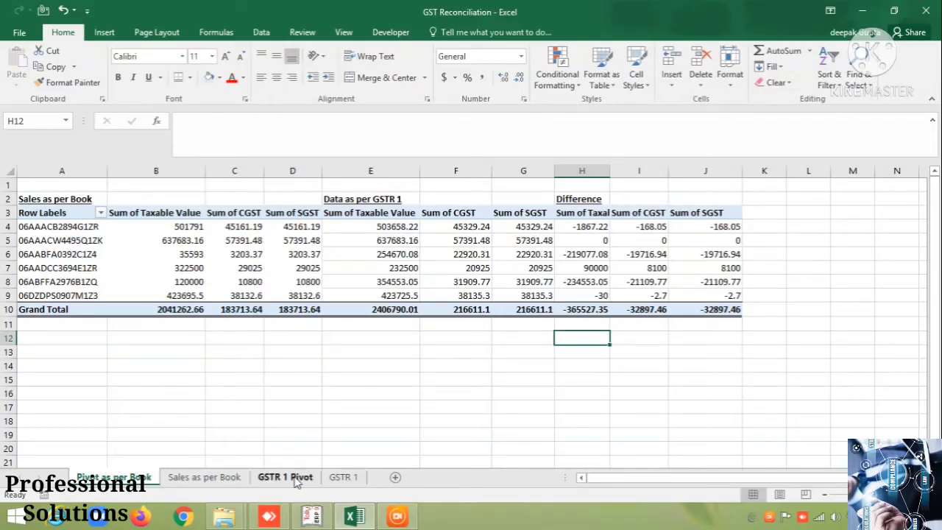
Open the GSTR 1 Pivot sheet and select cell E3 beside the pivot table's header row.
click(297, 480)
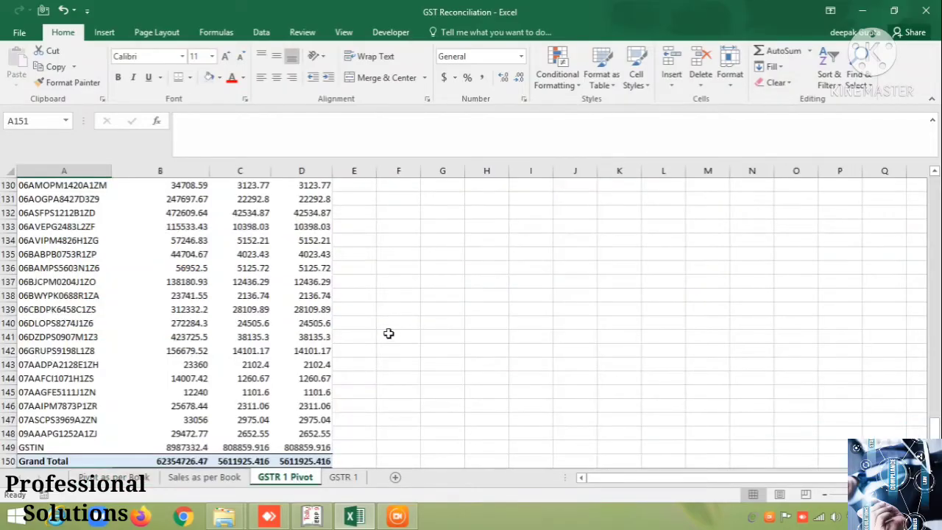
click(383, 285)
key(Left)
key(Left)
key(Right)
key(ctrl+Up)
key(Down)
key(Down)
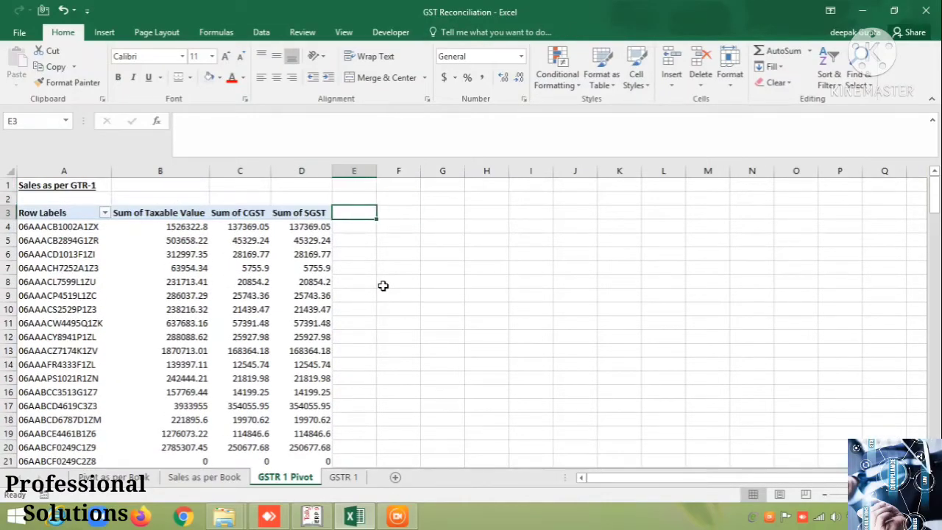
text(G)
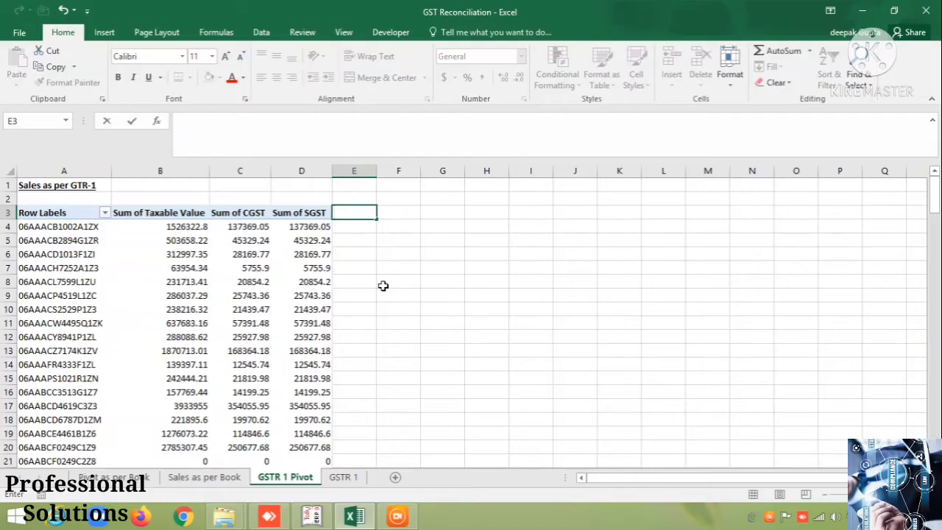
key(Up)
key(Down)
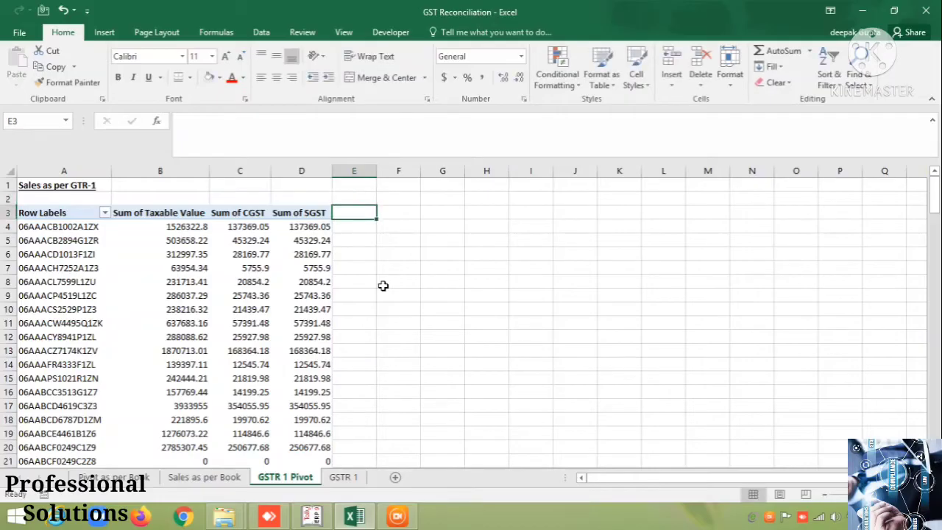
Enter the column header GSTIN as per Book in E3 of the GSTR 1 Pivot sheet.
text(GSTIN as per Book)
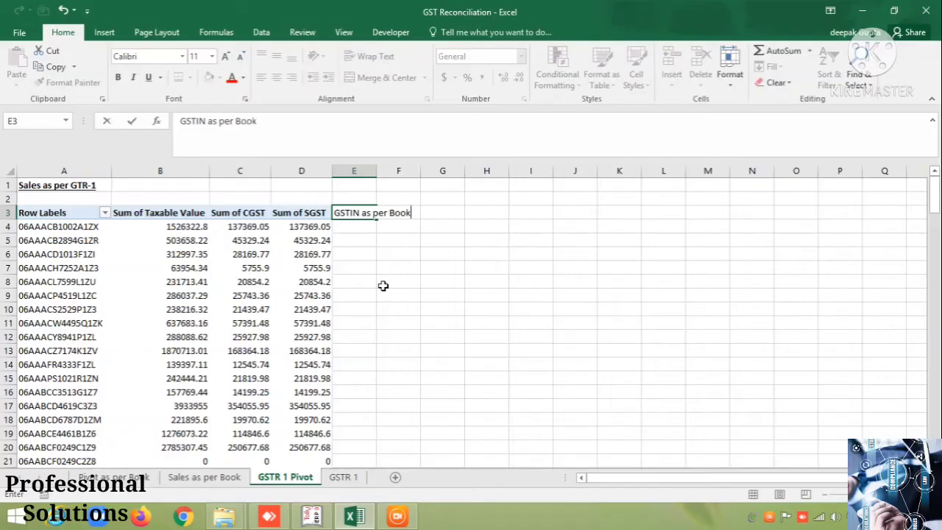
key(Return)
key(Up)
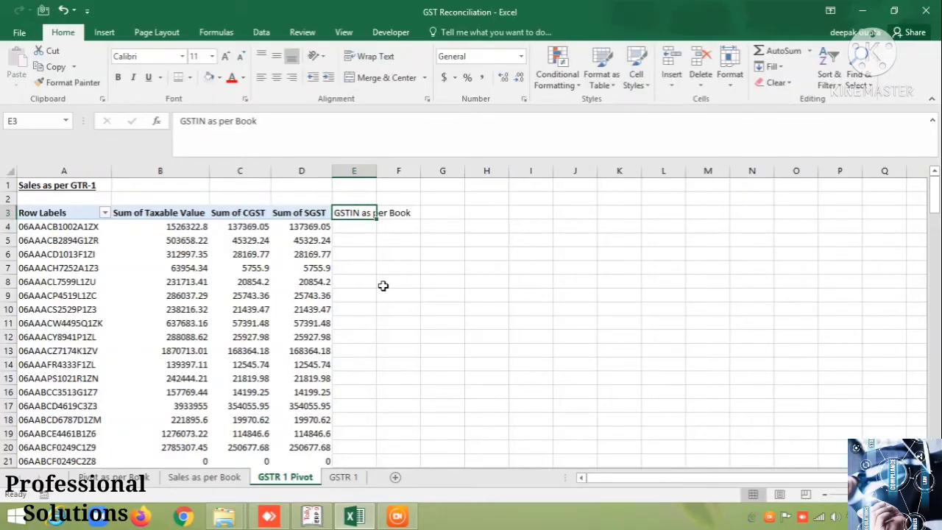
Make the GSTIN as per Book header in E3 bold.
key(ctrl+b)
key(Up)
key(Down)
key(ctrl+x)
key(Up)
key(ctrl+v)
key(Down)
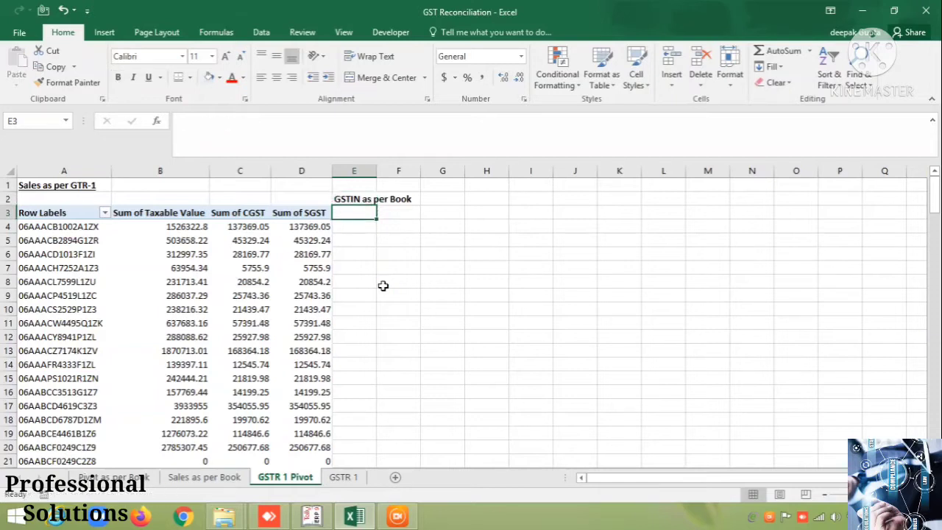
key(Up)
key(ctrl+x)
key(Down)
key(ctrl+v)
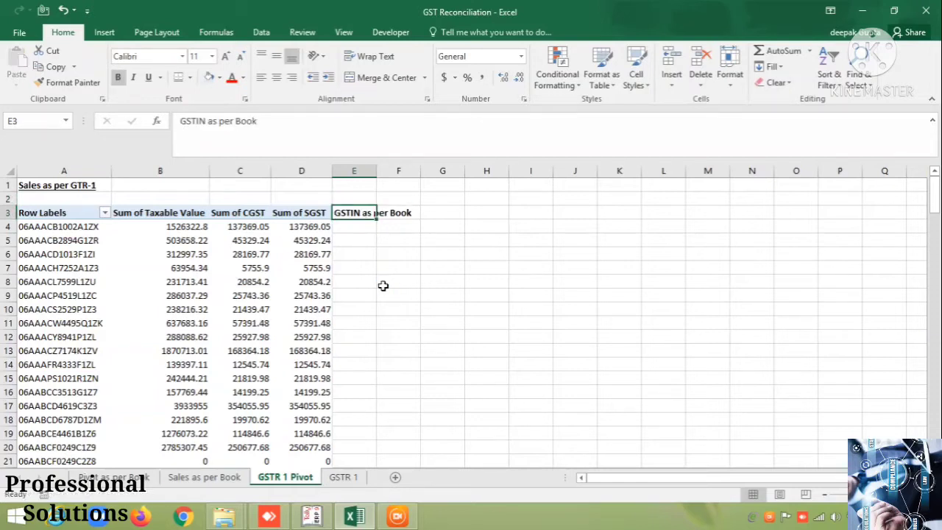
Start an IFNA formula in E4 that wraps a VLOOKUP with A4 as its lookup value.
key(Down)
text(=)
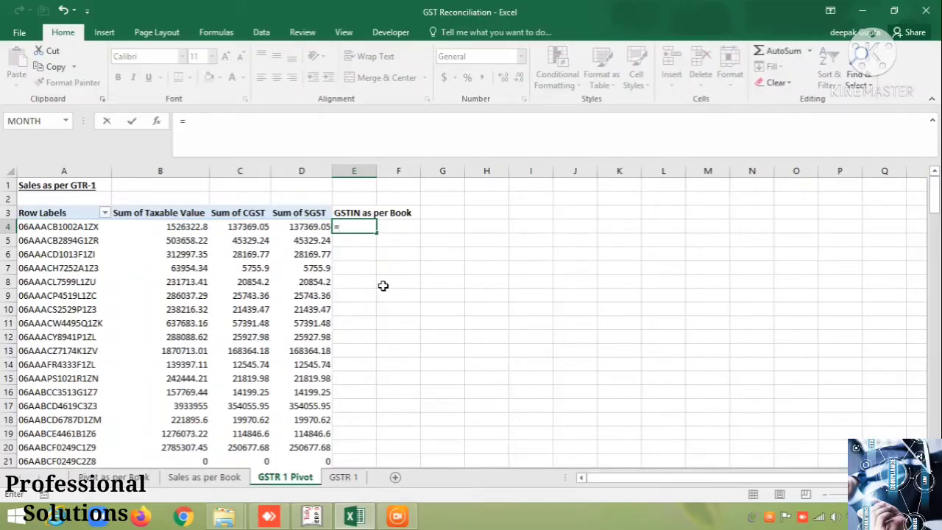
text(ifn)
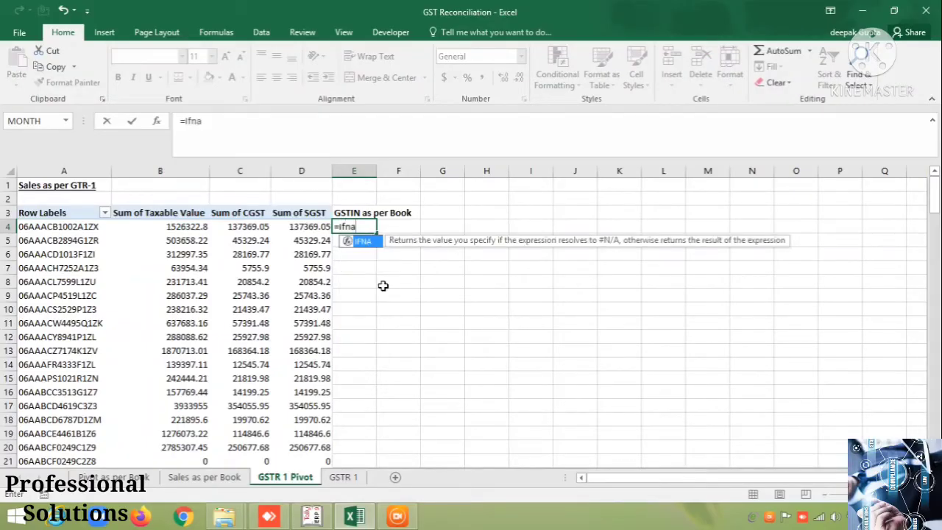
text(a)
key(Tab)
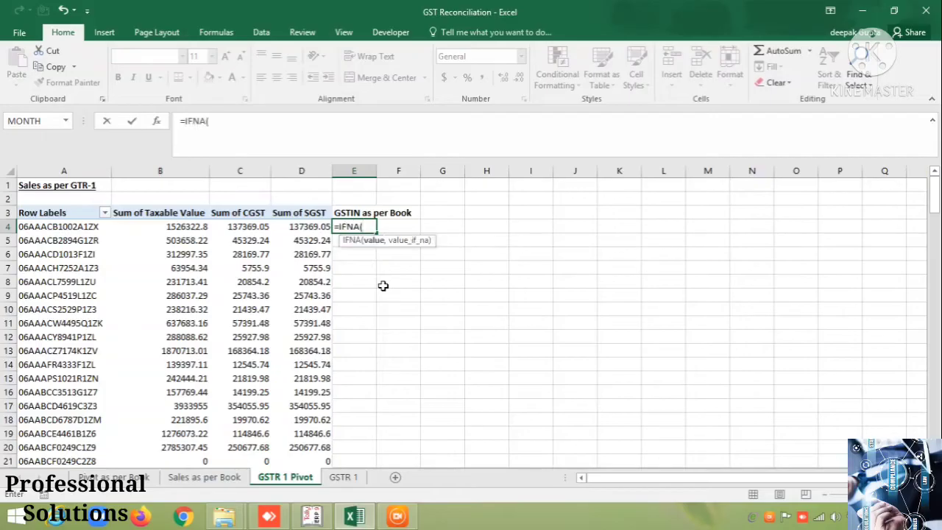
text(vl)
key(Tab)
key(Left)
key(Left)
key(Left)
key(Left)
text(,)
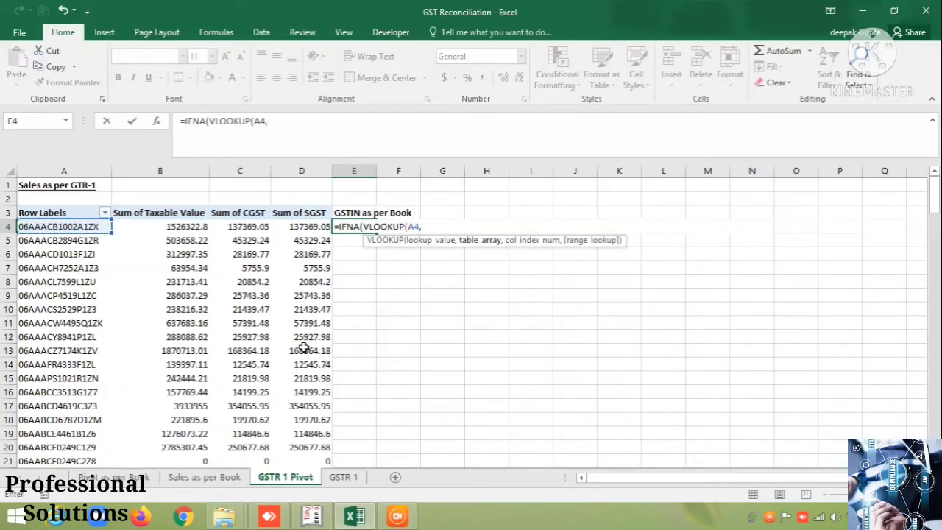
Set the VLOOKUP's table array to A3:D9 on the Pivot as per Book sheet.
click(114, 477)
key(Up)
key(Up)
key(shift+Right)
key(shift+Right)
key(shift+Right)
key(shift+Down)
key(shift+Down)
key(shift+Down)
key(shift+Down)
key(shift+Down)
key(shift+Down)
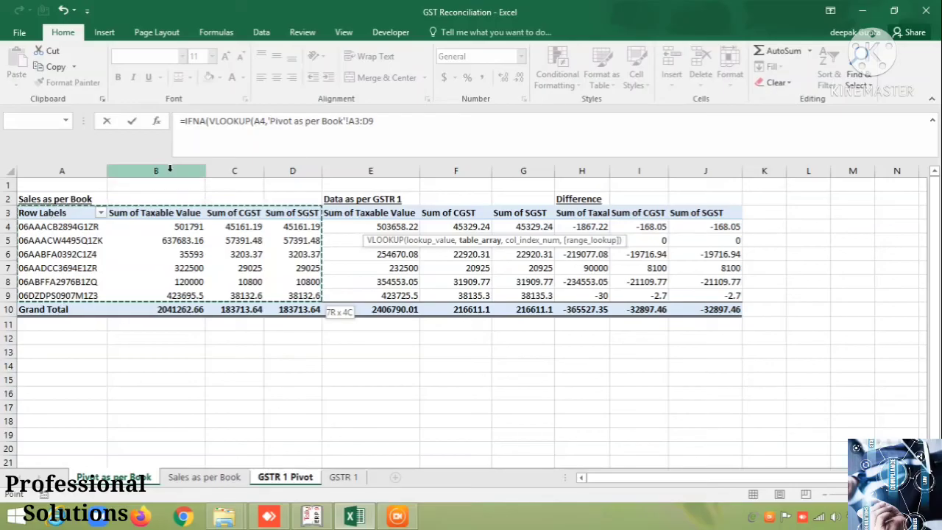
click(380, 122)
text(,)
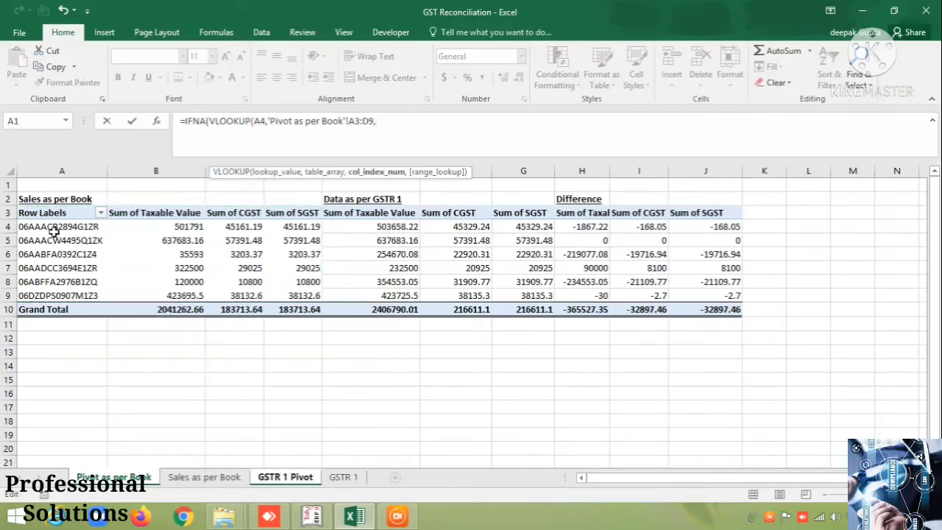
Complete the E4 formula with column index 1, exact match 0 and "NA" as the IFNA fallback value.
text(1,0)
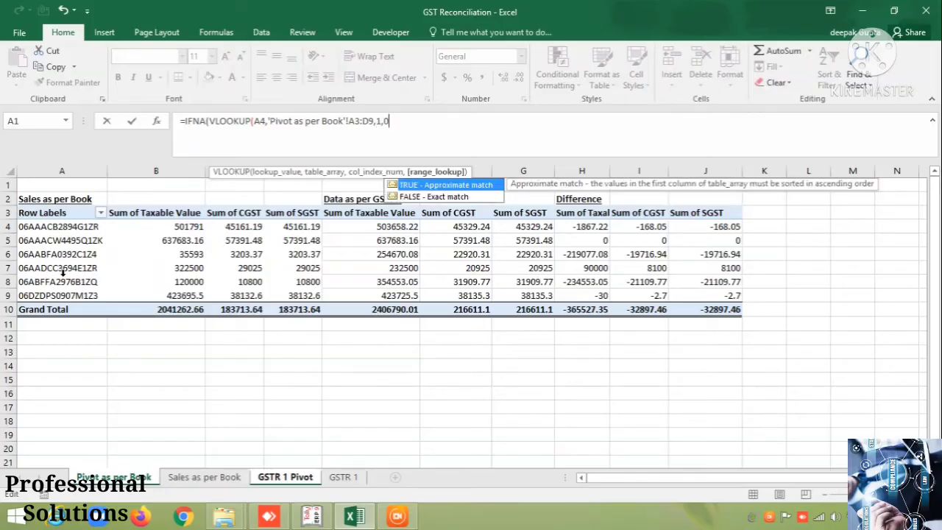
text(),"NA)
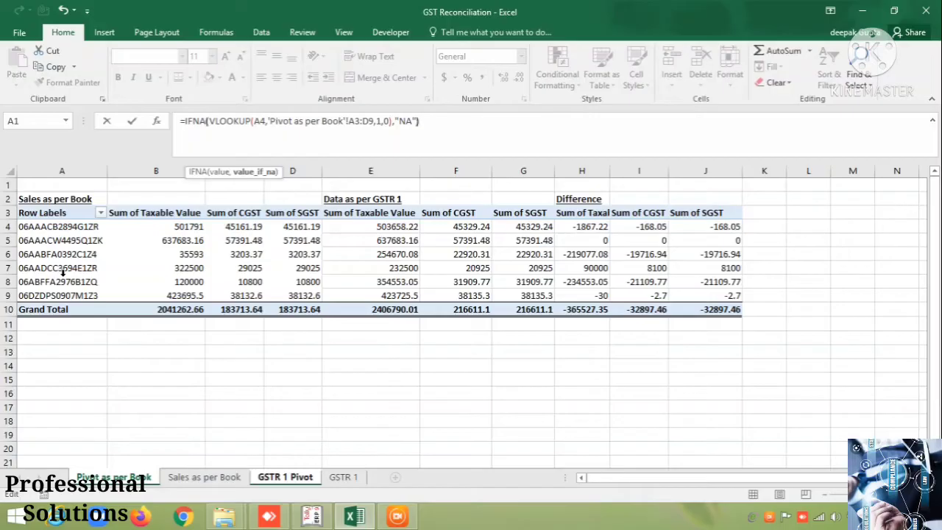
key(ctrl+Return)
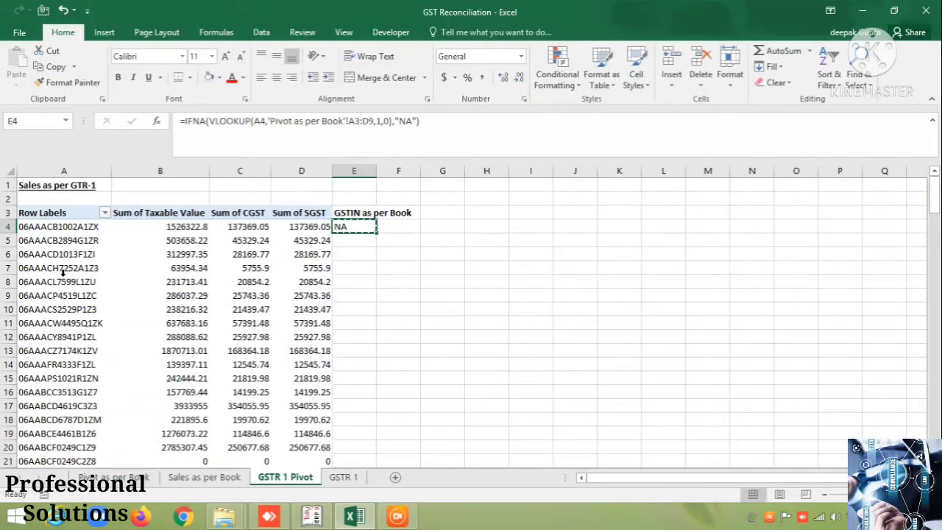
key(ctrl+c)
key(Left)
key(ctrl+Down)
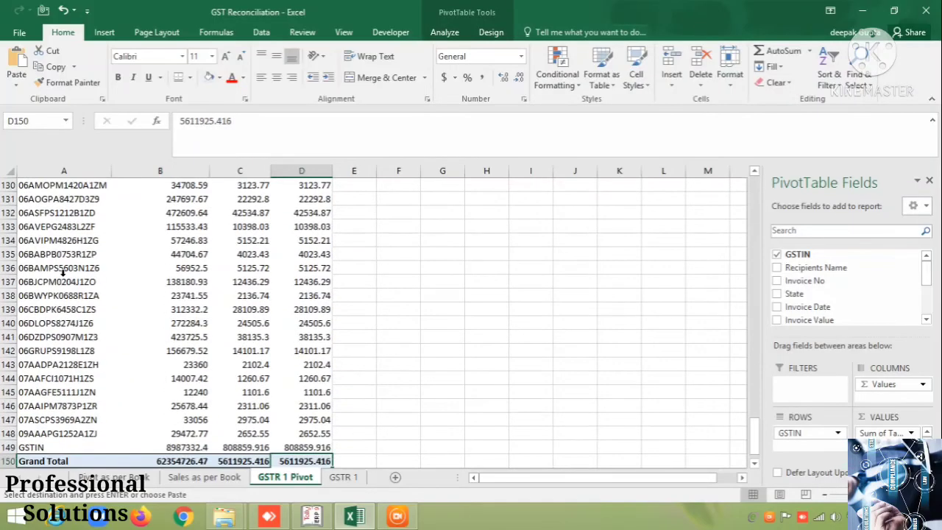
key(ctrl+Up)
key(Right)
key(Down)
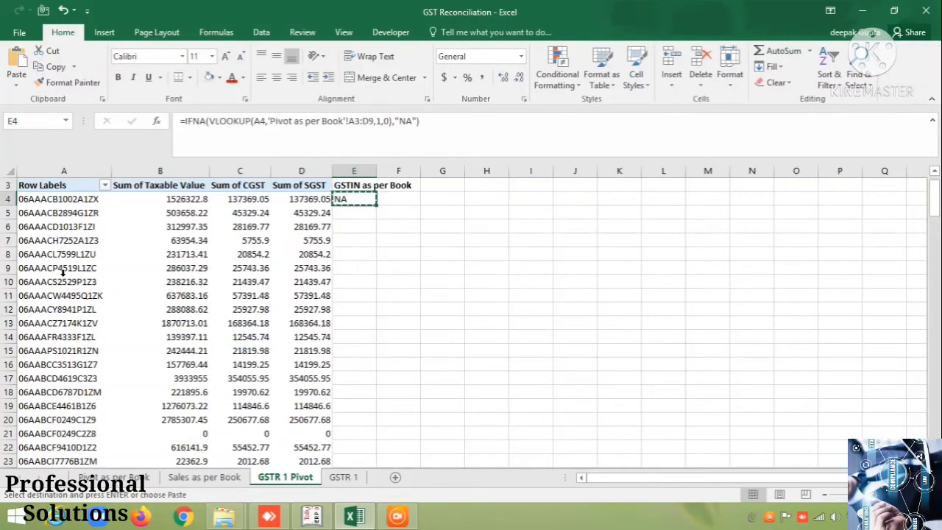
Make the lookup range in the E4 formula absolute as $A$3:$D$9.
click(353, 121)
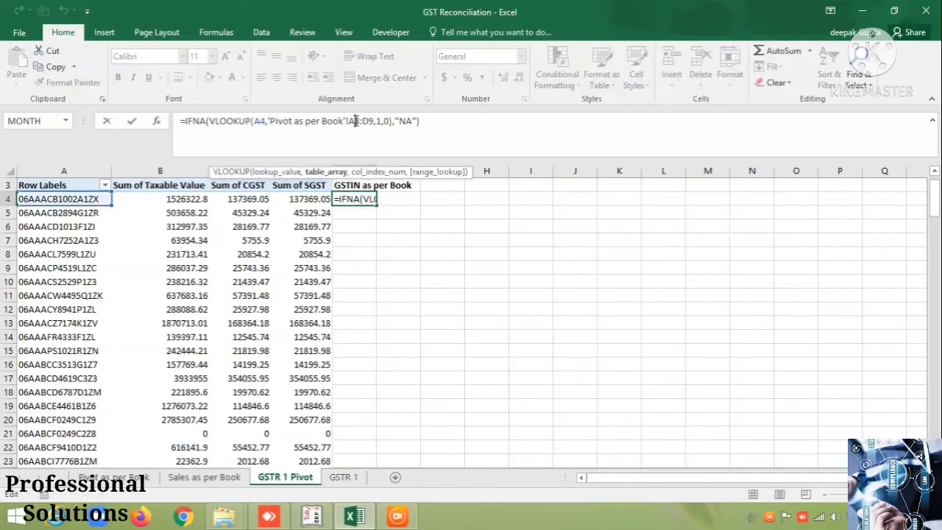
key(F4)
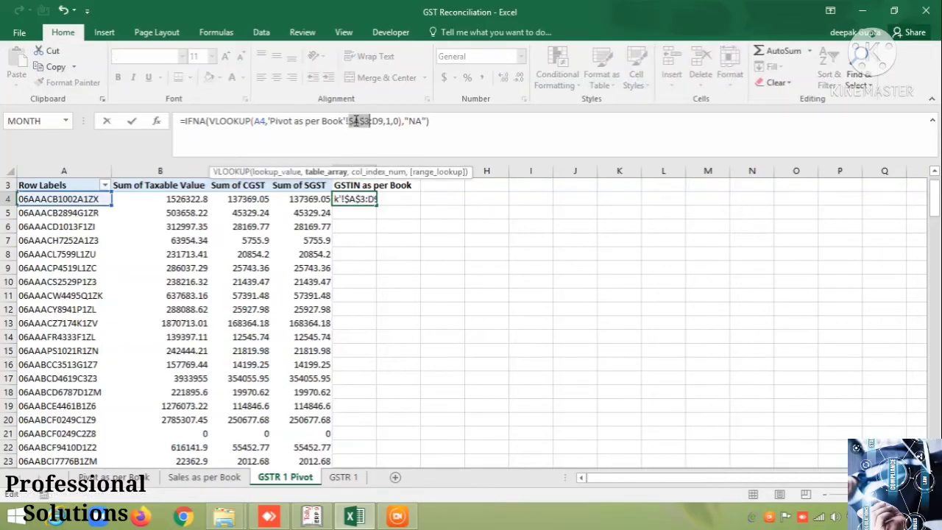
key(Right)
key(Right)
key(Right)
key(F4)
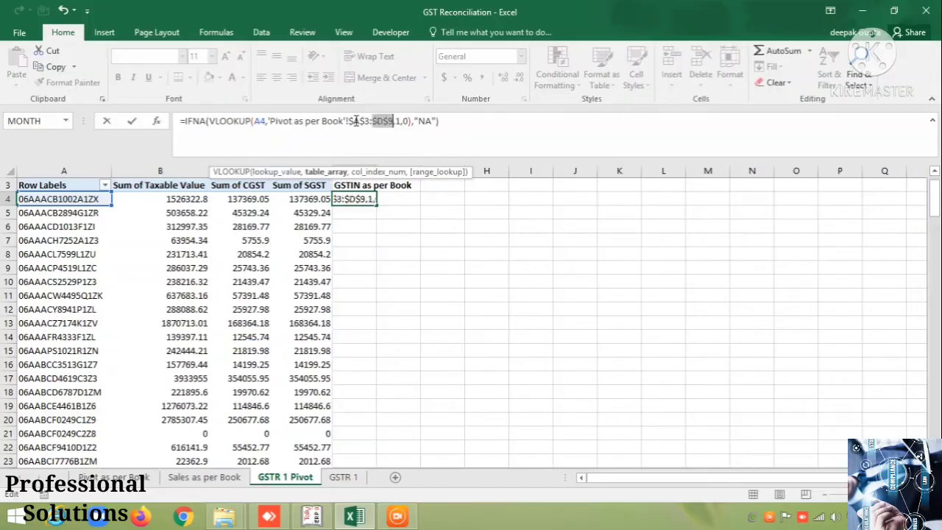
key(ctrl+Return)
Copy the E4 formula down column E to row 149, just above the Grand Total row.
key(ctrl+c)
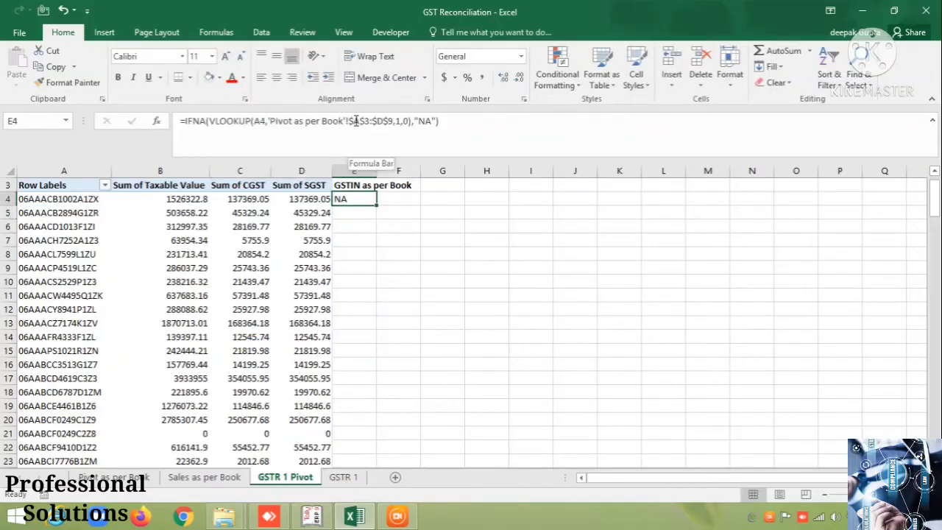
key(Left)
key(ctrl+Down)
key(Right)
key(Up)
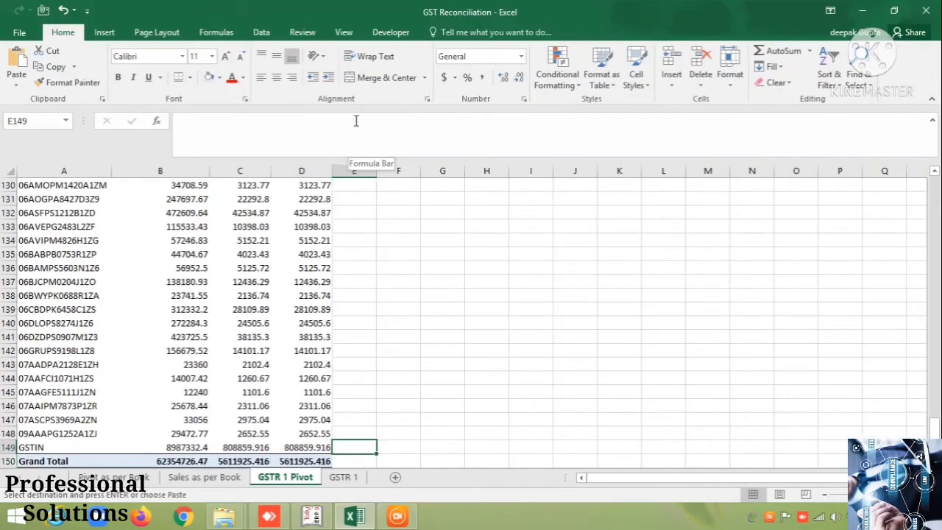
key(ctrl+shift+Up)
key(Return)
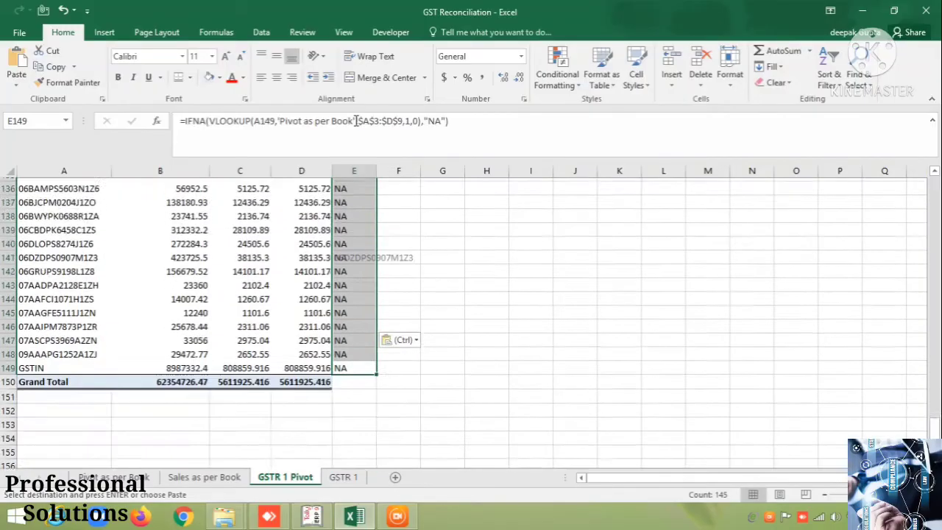
Examine the GSTIN as per Book lookup results in column E, from the first GSTIN row down to the Grand Total row.
key(ctrl+Up)
key(Down)
key(Down)
key(Down)
key(Down)
key(Down)
key(Down)
key(Down)
key(Down)
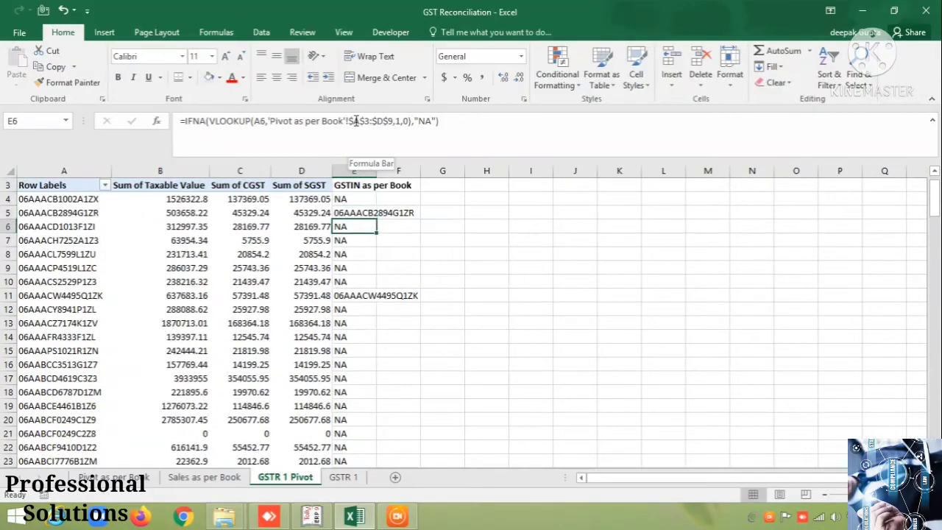
key(Down)
key(Down)
key(Down)
key(Down)
key(Down)
key(Down)
key(Down)
key(Down)
key(Down)
key(Down)
key(Down)
key(Down)
key(Down)
key(Down)
key(Down)
key(Down)
key(Down)
key(Down)
key(Down)
key(Down)
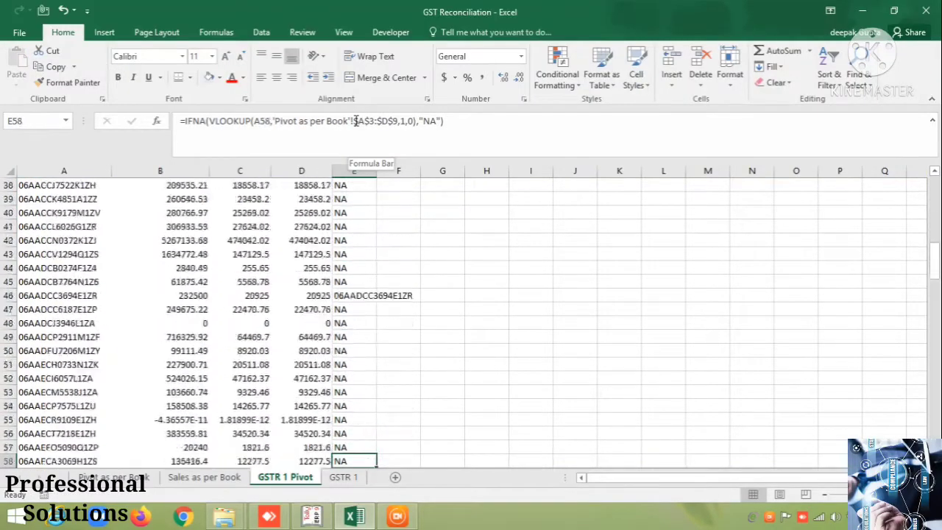
key(Down)
key(Down)
key(Down)
key(Down)
key(Down)
key(Down)
key(Down)
key(Down)
key(Down)
key(Down)
key(Down)
key(Down)
key(Down)
key(Down)
key(Down)
key(Down)
key(Down)
key(Down)
key(Down)
key(Down)
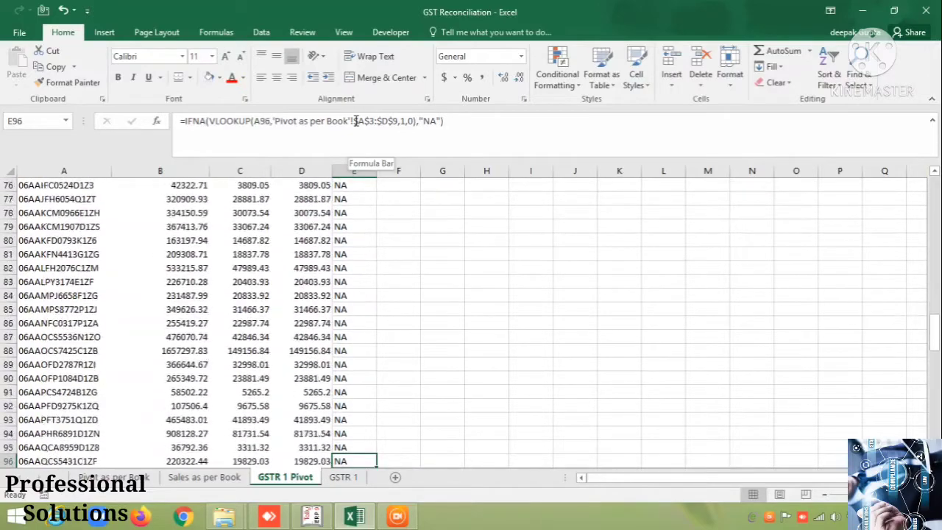
key(Down)
key(Down)
key(Down)
key(Down)
key(Down)
key(Down)
key(Down)
key(Down)
key(Down)
key(Down)
key(Down)
key(Down)
key(Down)
key(Down)
key(Down)
key(Down)
key(Down)
key(Down)
key(Down)
key(Down)
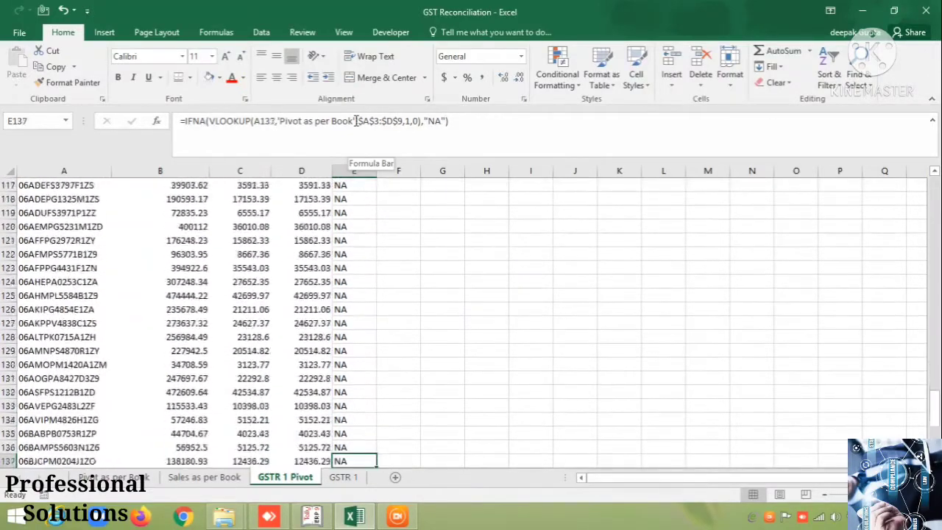
key(Down)
key(Down)
key(Down)
key(Down)
key(Down)
key(Down)
key(Down)
key(Down)
key(Down)
key(Down)
key(Down)
key(Down)
key(Up)
key(Up)
key(Up)
key(Up)
key(Up)
key(Up)
key(Up)
key(Up)
key(Up)
key(Up)
key(Up)
key(Up)
key(Up)
key(Up)
key(Up)
key(Up)
key(Up)
key(Up)
key(Up)
key(Up)
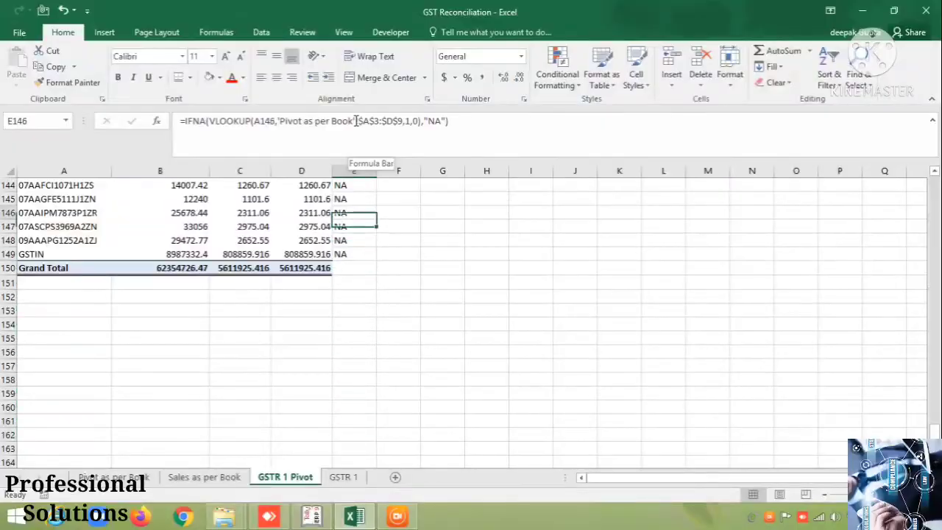
key(Up)
key(Up)
key(Up)
key(Up)
key(Up)
key(Up)
key(Up)
key(Up)
key(Up)
key(Up)
key(Up)
key(Up)
key(Up)
key(Up)
key(Up)
key(Up)
key(Up)
key(Up)
key(Up)
key(Up)
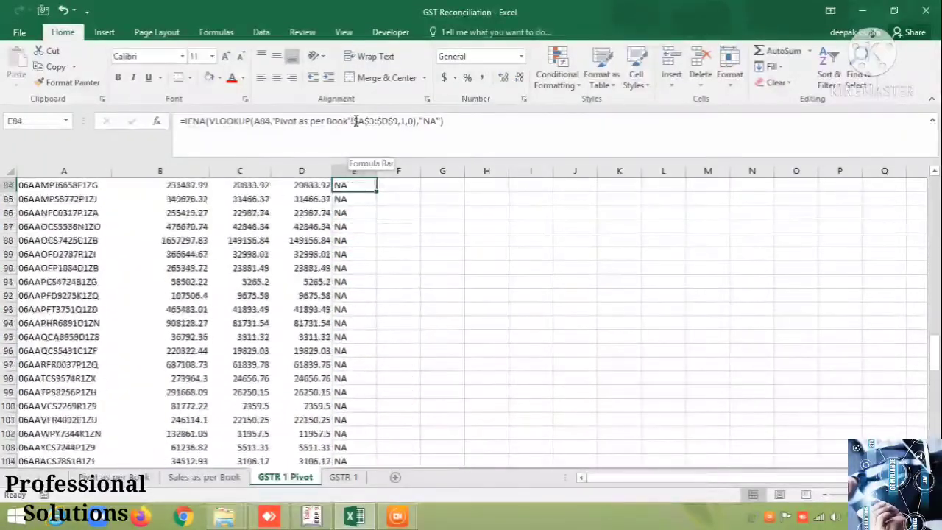
key(Up)
key(Up)
key(Up)
key(Up)
key(Up)
key(Up)
key(Up)
key(Up)
key(Up)
key(Up)
key(Up)
key(Up)
key(Up)
key(Up)
key(Up)
key(Up)
key(Up)
key(Up)
key(Up)
key(Up)
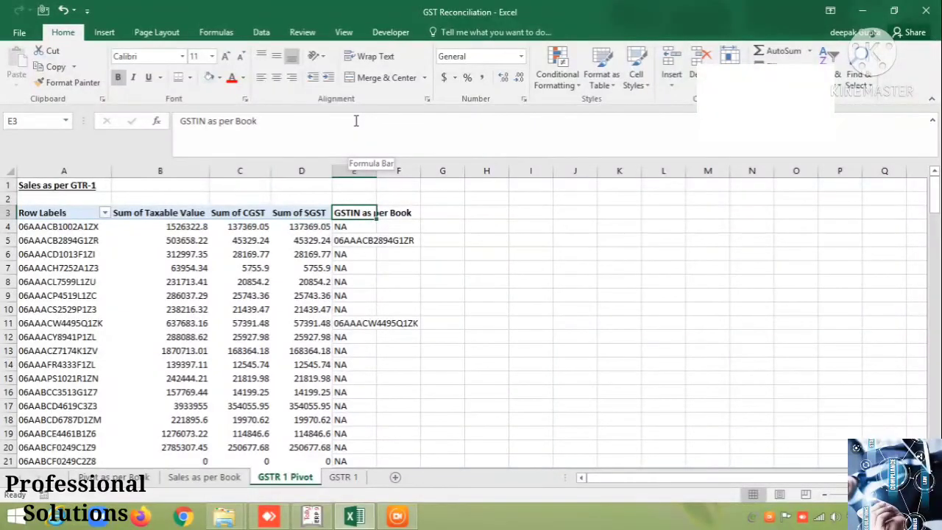
key(Right)
key(Down)
key(Left)
key(Right)
key(ctrl+Down)
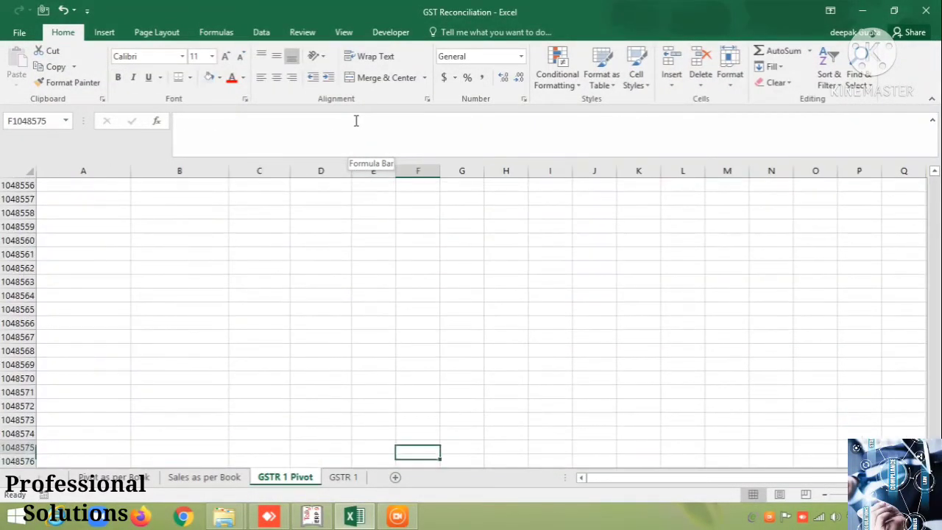
key(ctrl+Up)
key(Left)
key(Down)
key(Down)
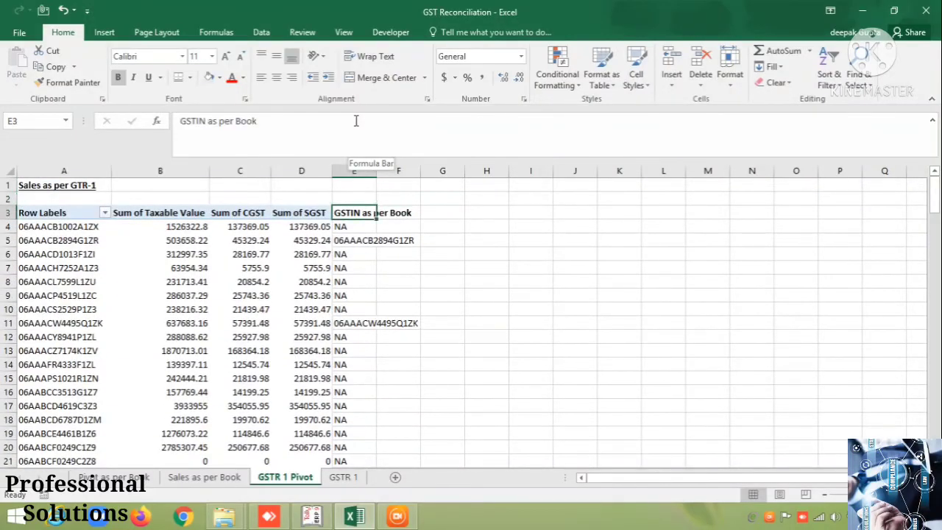
Enter the bold label "Sum of Data not in Book" in C153, below the Grand Total row.
key(ctrl+Down)
key(Down)
key(Down)
key(Down)
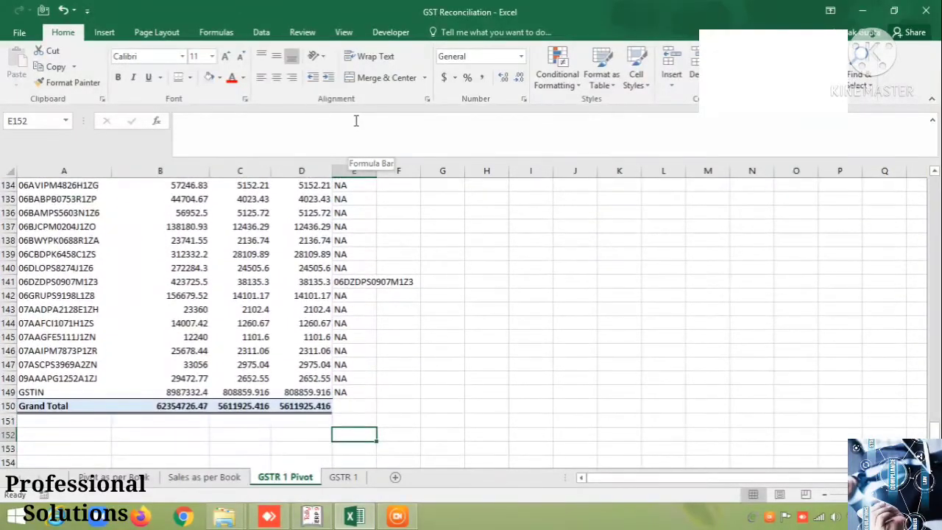
key(Left)
key(Down)
key(Left)
text(Sum)
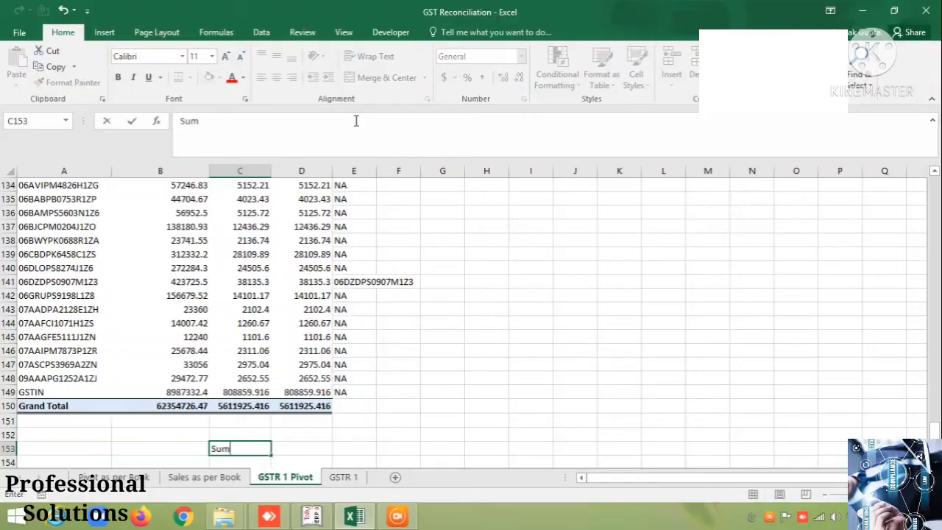
text( of Data not)
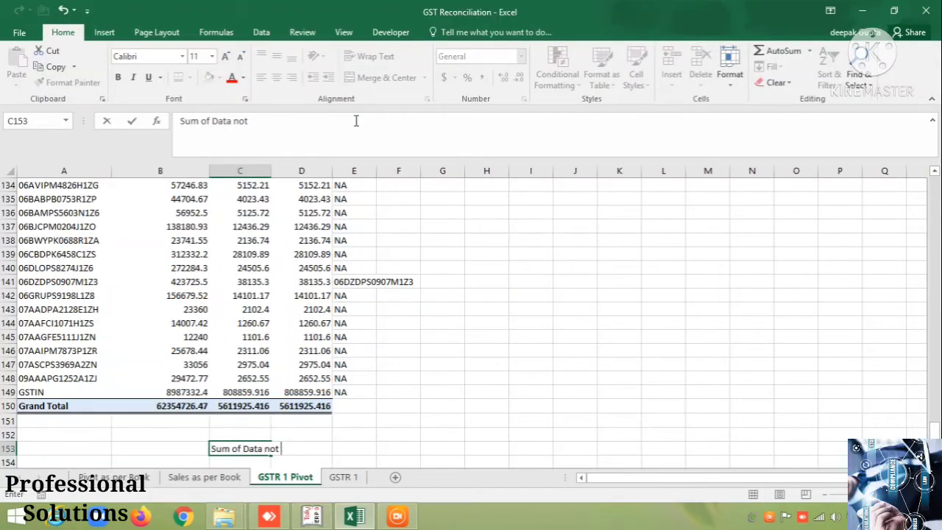
text( in Book)
key(Return)
key(Up)
key(ctrl+b)
Copy the Sum of Taxable Value, Sum of CGST and Sum of SGST headings from B3:D3 to E152:G152 and widen column E slightly.
key(Right)
key(Right)
key(Up)
key(Up)
key(Home)
key(Up)
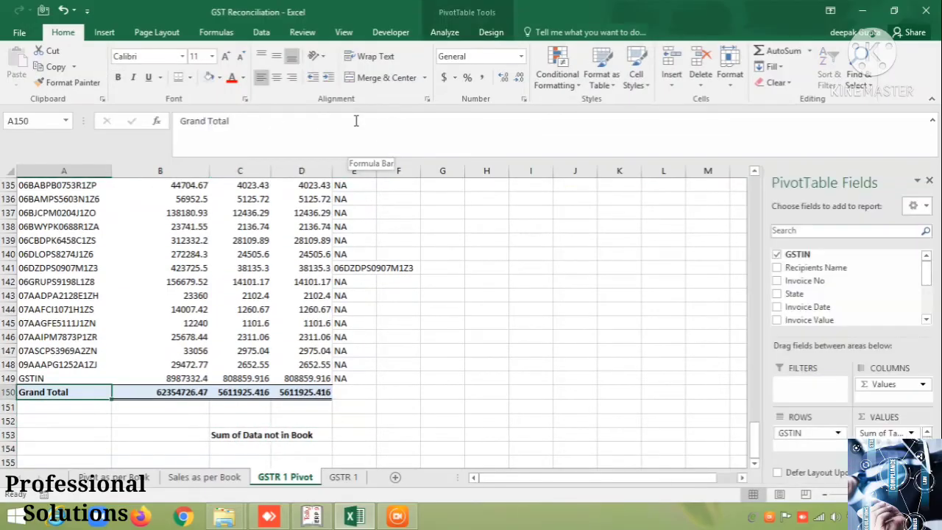
key(ctrl+Up)
key(Right)
key(shift+Right)
key(shift+Right)
key(shift+Right)
key(shift+Left)
key(ctrl+c)
key(ctrl+Down)
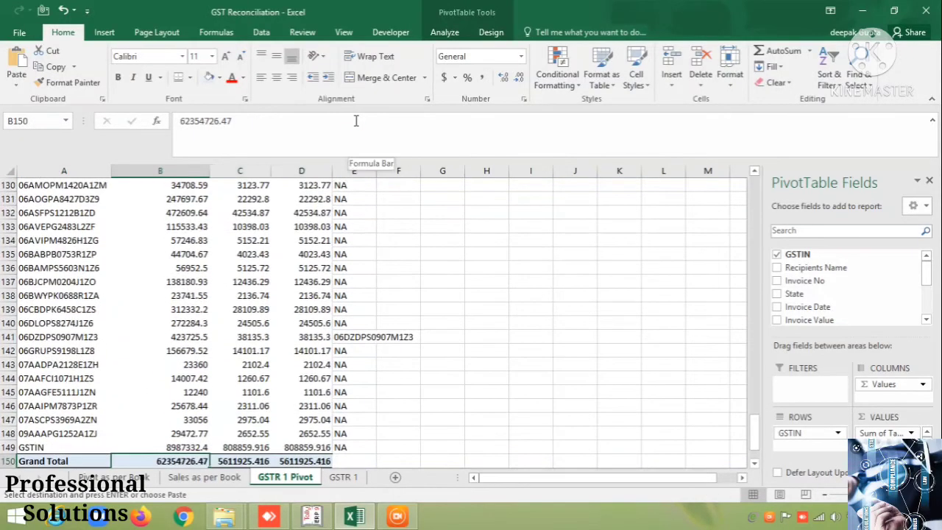
key(Right)
key(Down)
key(Down)
key(Down)
key(ctrl+v)
key(Right)
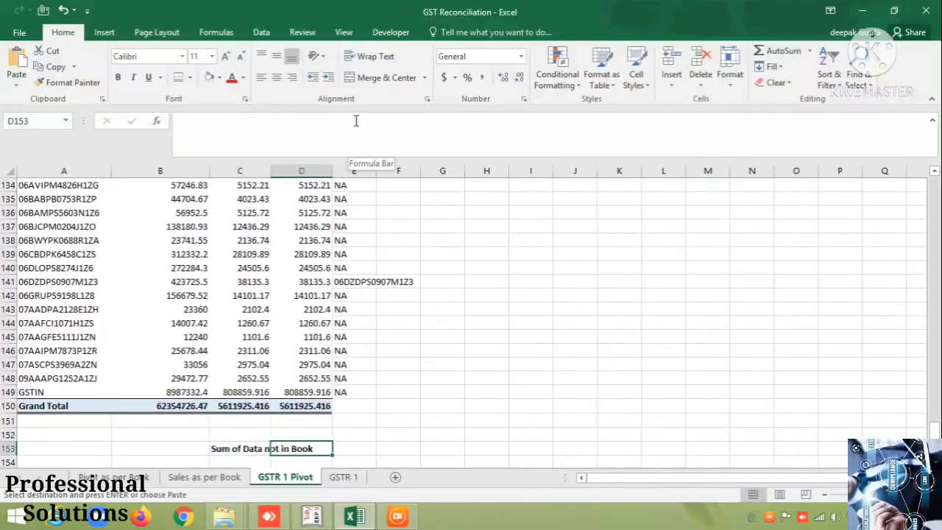
key(Right)
key(Up)
key(ctrl+v)
key(Down)
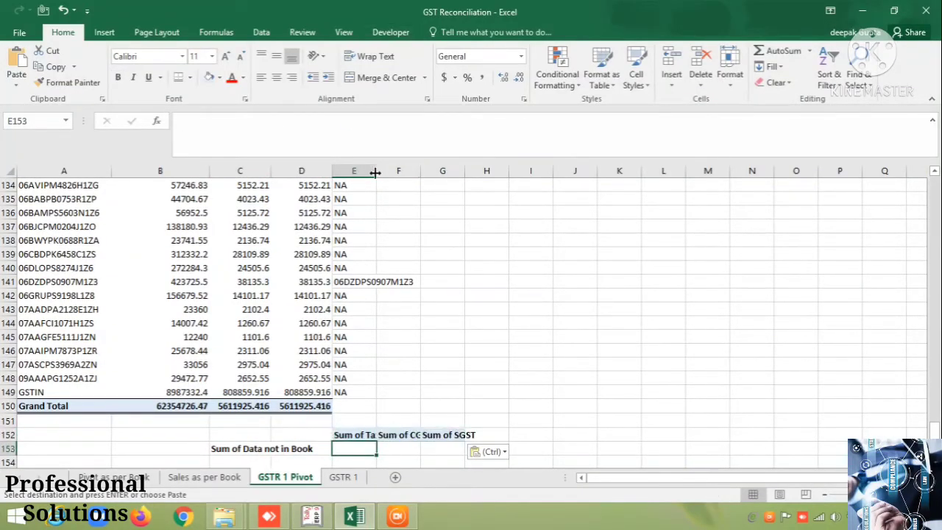
drag(376, 170, 391, 172)
Start a SUMIF formula in E153 with the lookup results E4:E149 as its criteria range.
text(=)
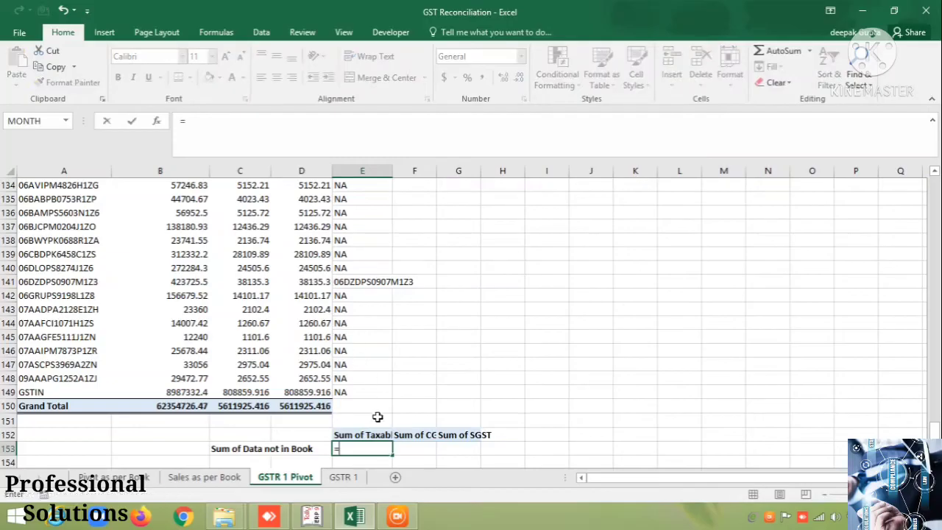
text(sumif)
key(Tab)
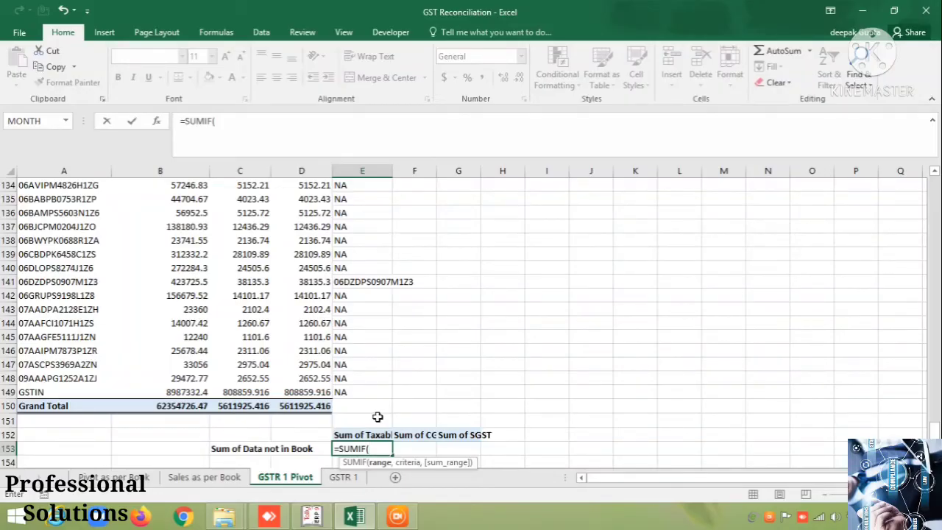
key(Up)
key(Up)
key(Up)
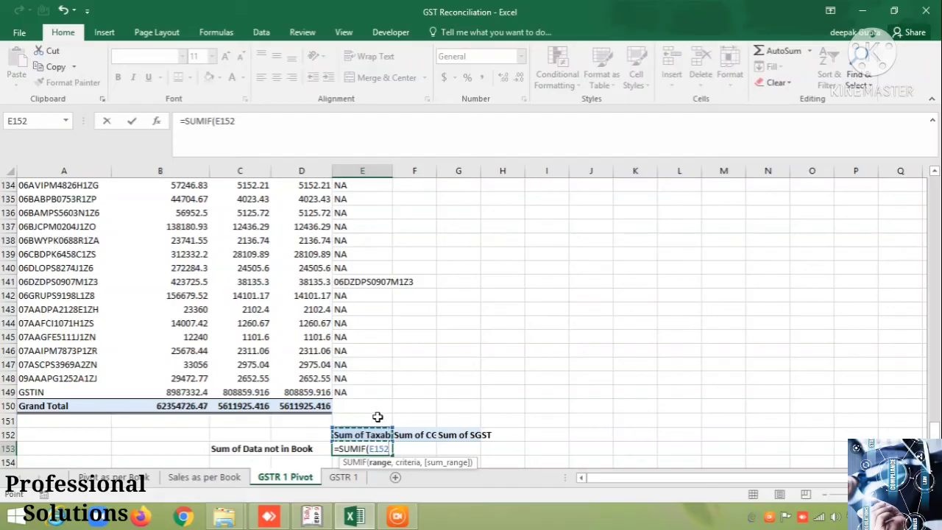
key(Left)
key(Up)
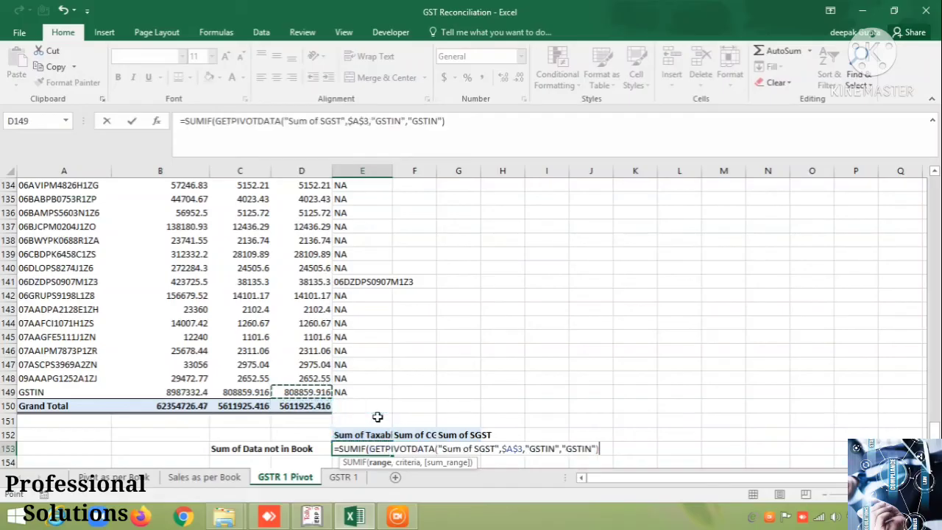
key(Right)
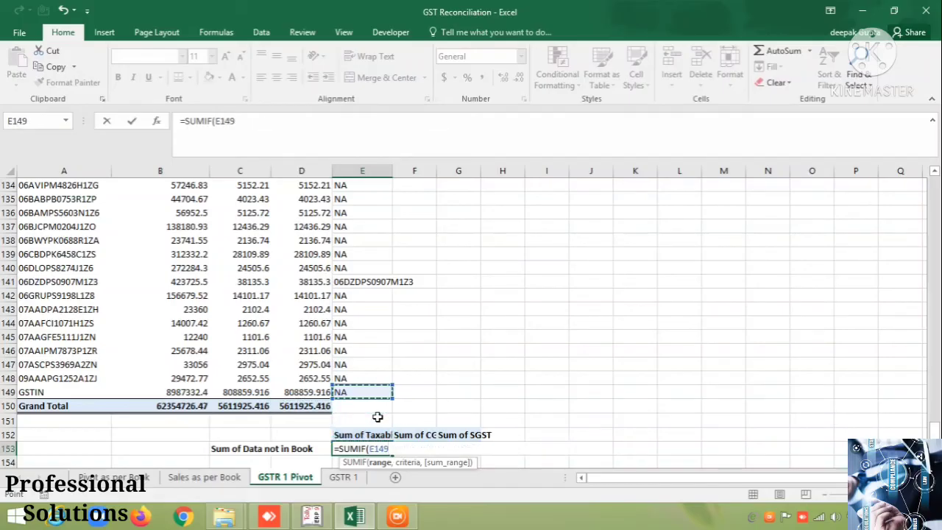
key(ctrl+shift+Up)
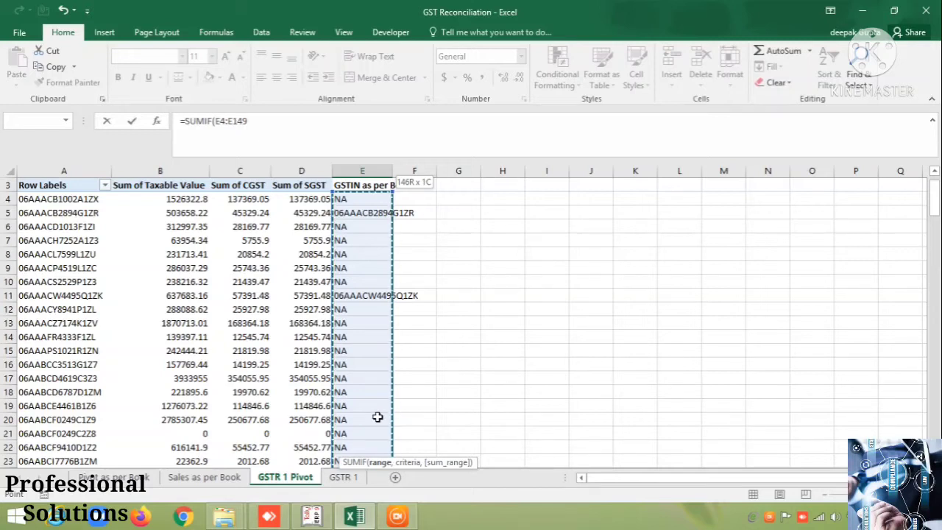
text(,)
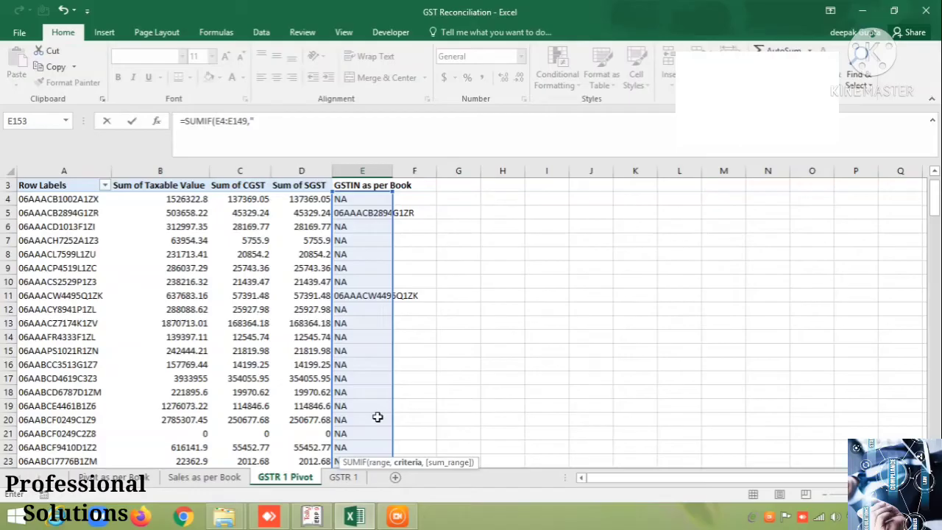
Complete the E153 SUMIF with criterion "NA" and the taxable values B4:B149 as the sum range.
text("NA",)
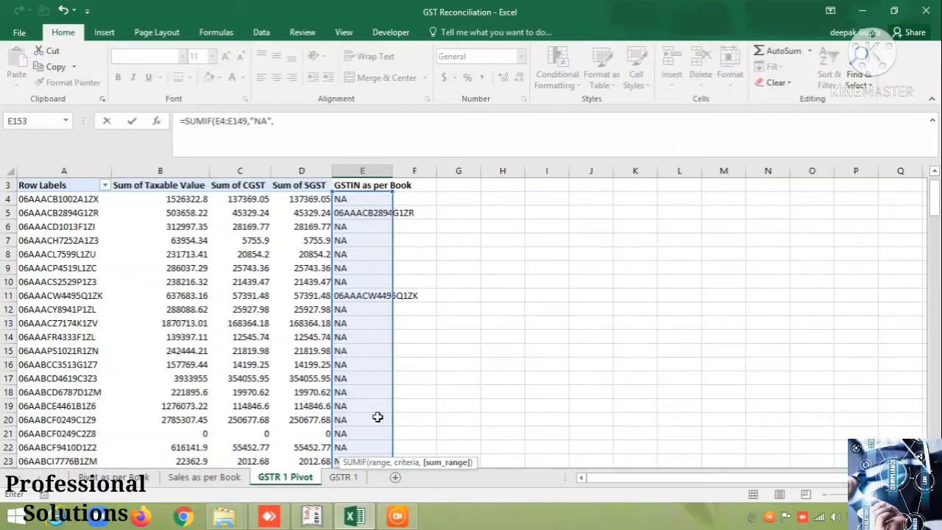
click(159, 198)
key(ctrl+shift+Down)
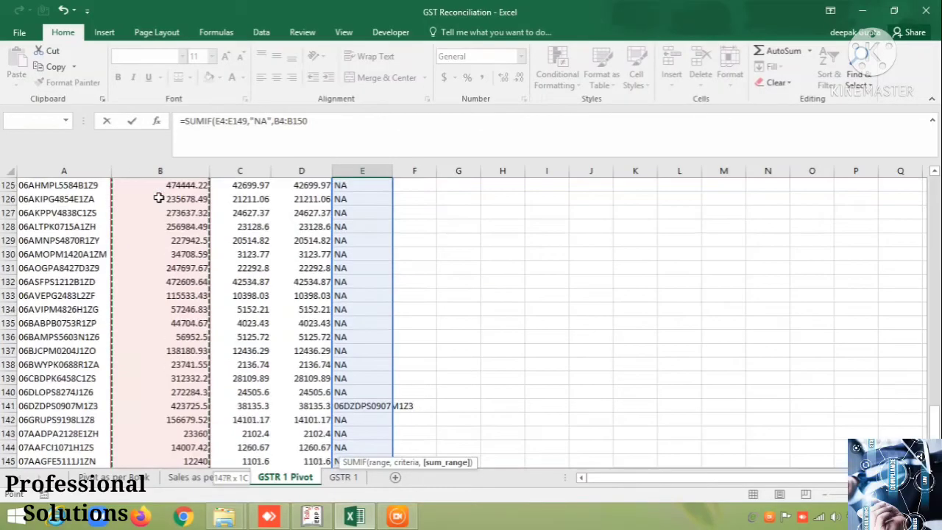
key(shift+Up)
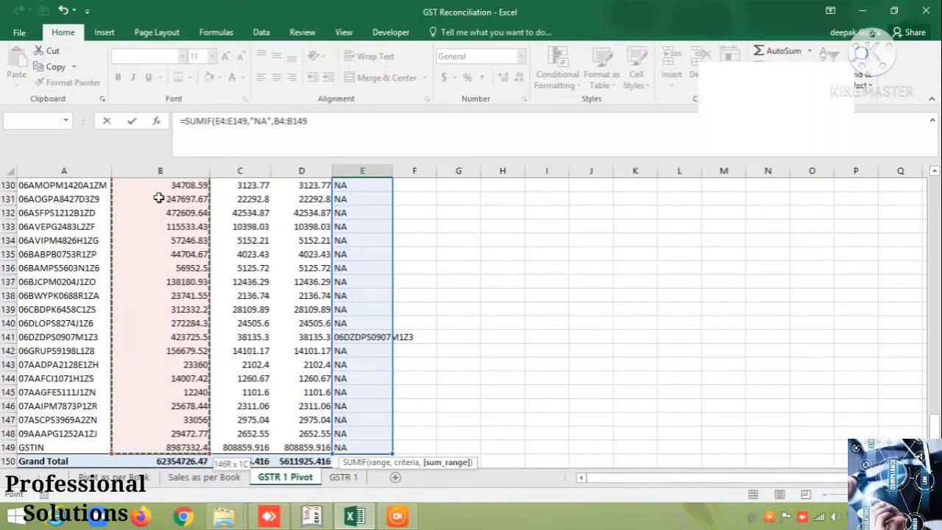
text())
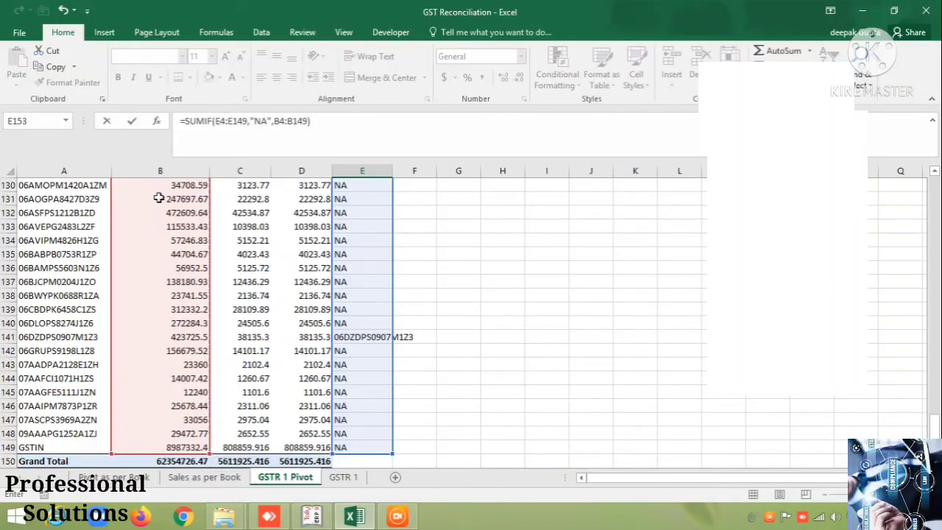
key(ctrl+Return)
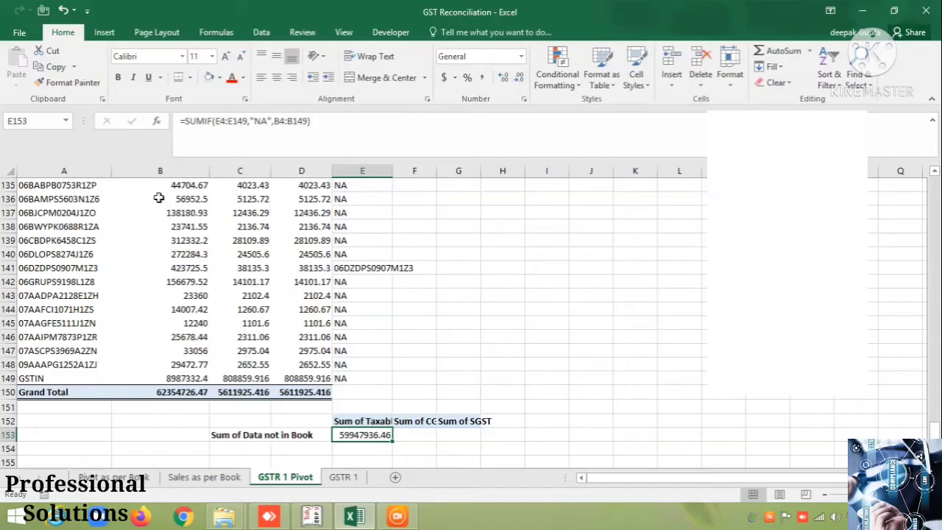
Copy the E153 SUMIF formula across to the CGST and SGST cells F153:G153.
key(ctrl+c)
key(Right)
key(shift+Right)
key(ctrl+v)
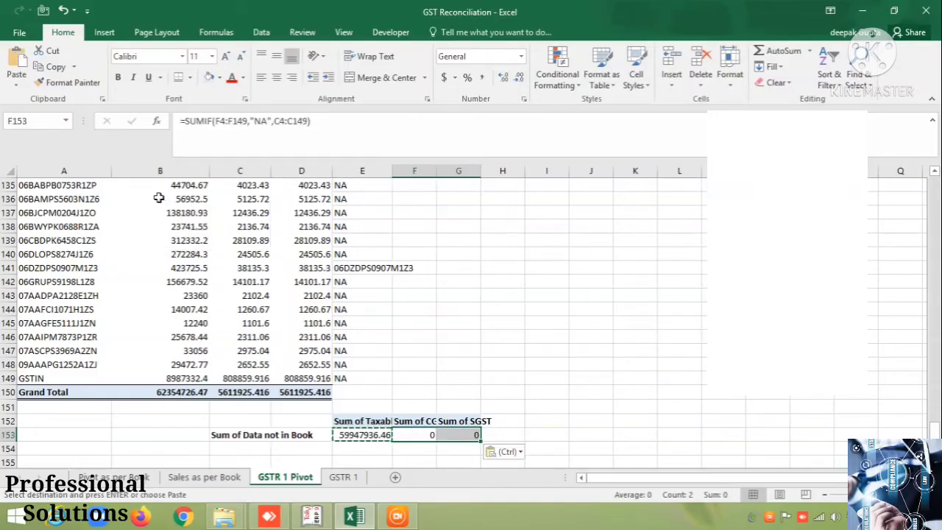
key(shift+Left)
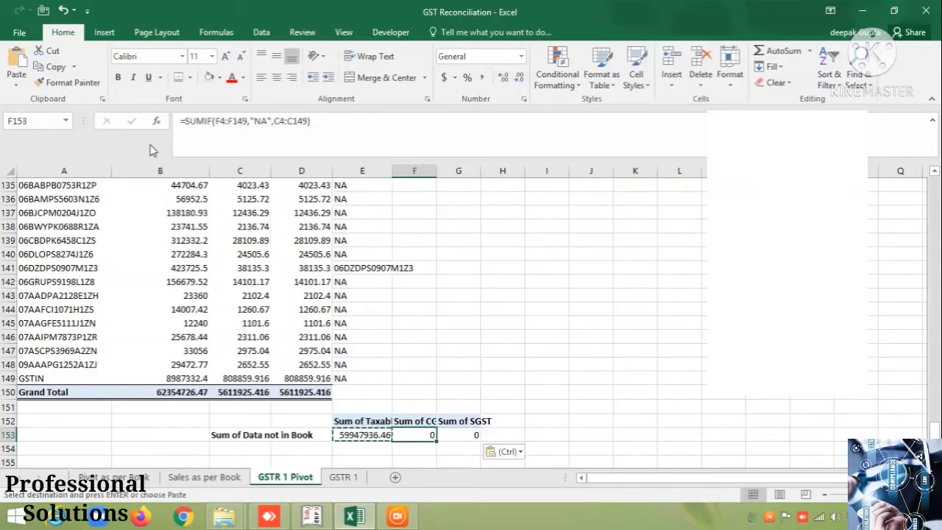
Correct the criteria range of the CGST SUMIF formula in F153 to E4:E149.
click(222, 120)
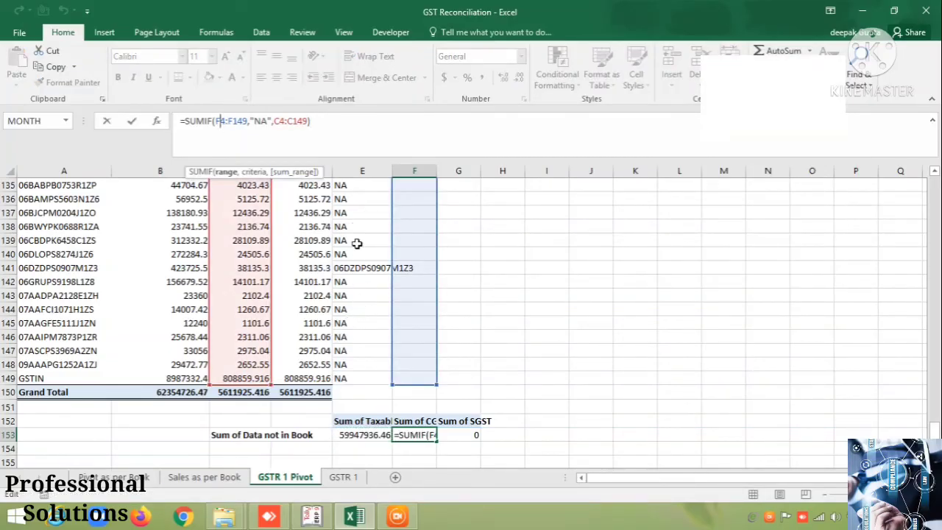
key(BackSpace)
text(E)
key(Right)
key(Right)
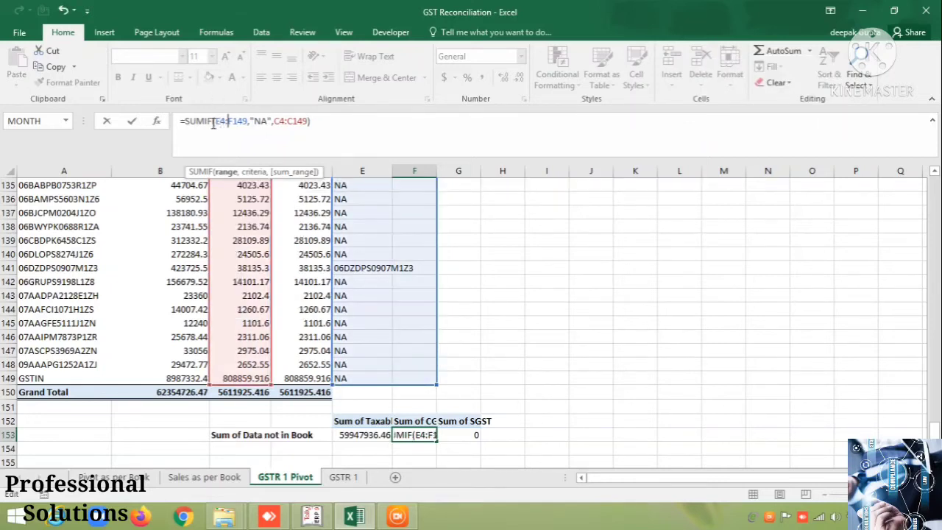
key(Delete)
text(E)
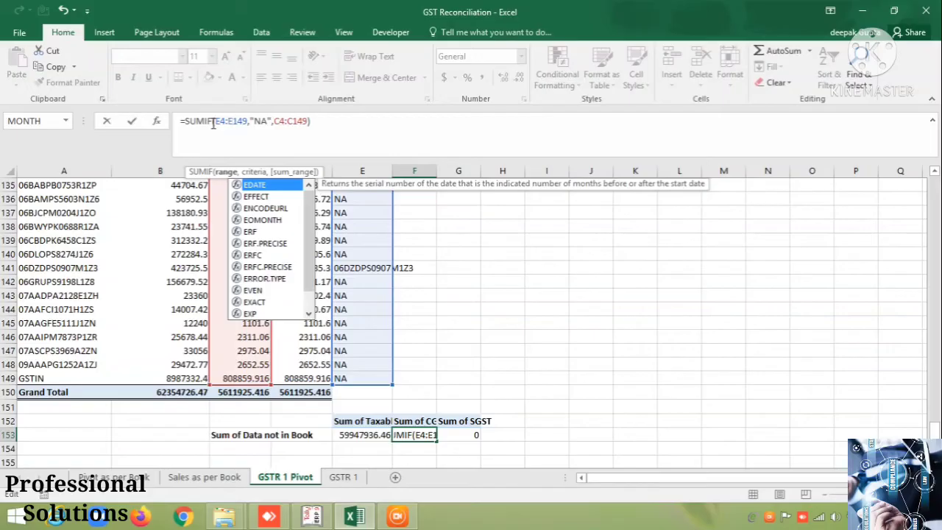
key(Return)
key(Down)
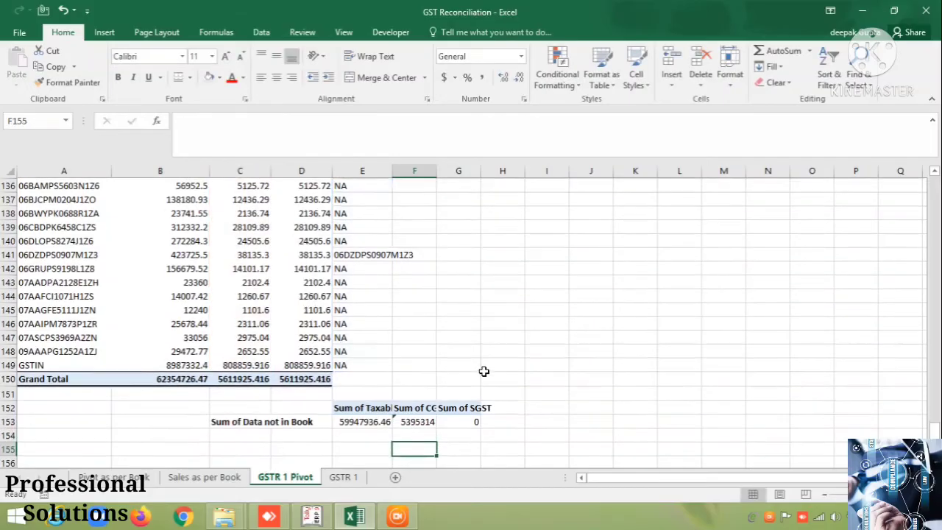
Correct the criteria range of the SGST SUMIF formula in G153 to E4:E149.
key(Right)
key(Up)
key(Up)
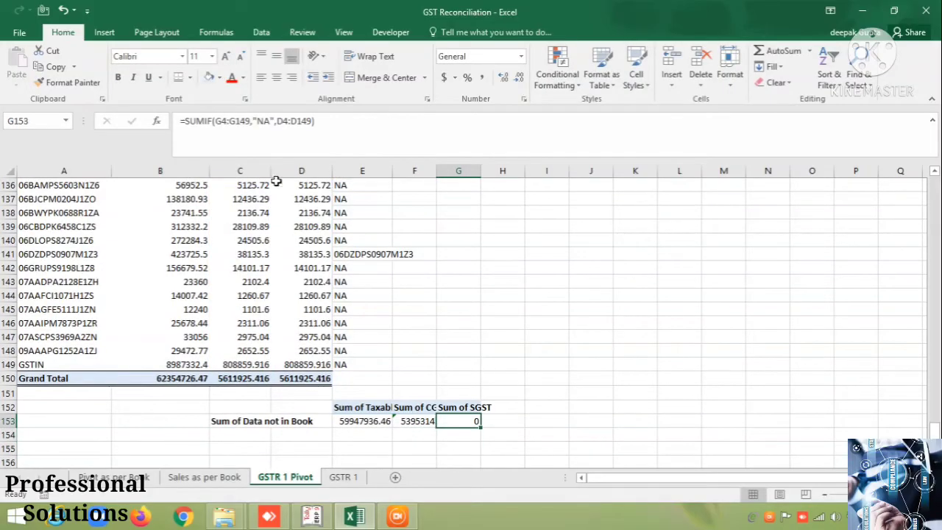
click(221, 121)
key(BackSpace)
text(F)
key(BackSpace)
text(E)
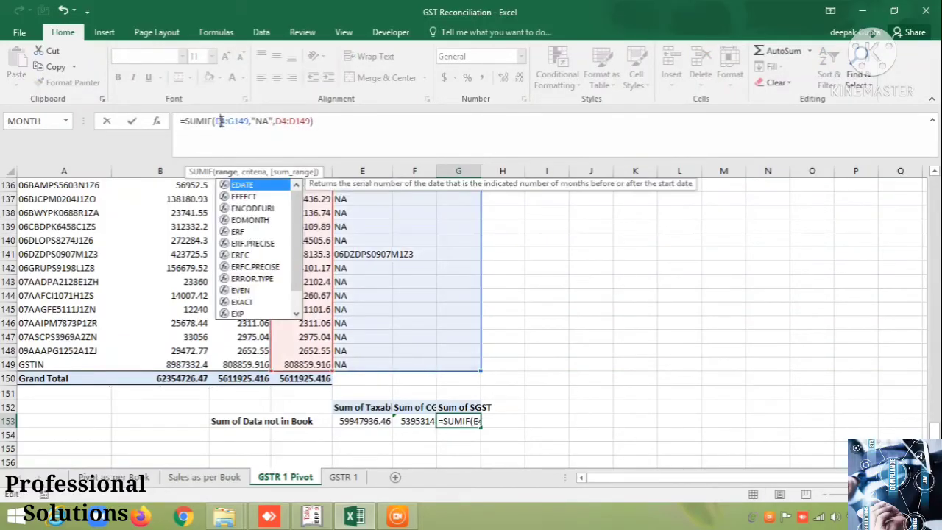
key(Right)
key(Right)
key(Right)
key(Right)
key(BackSpace)
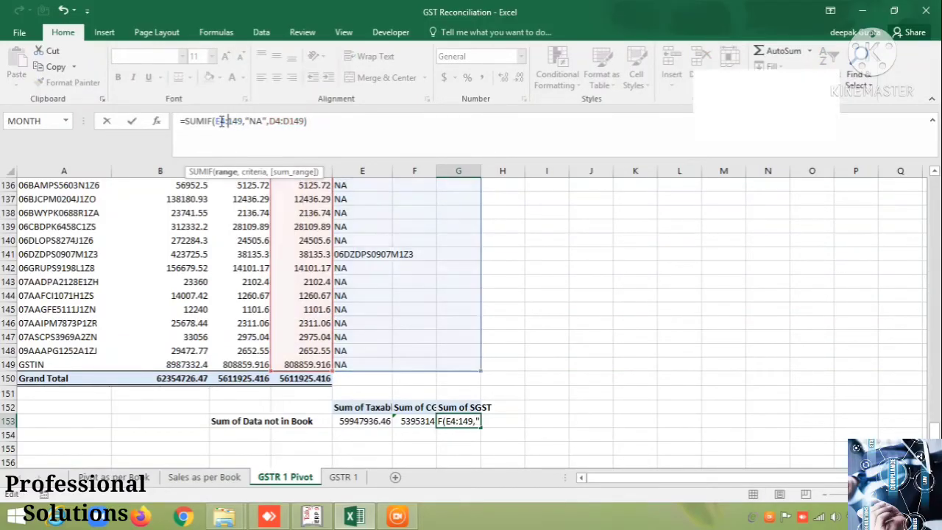
text(E)
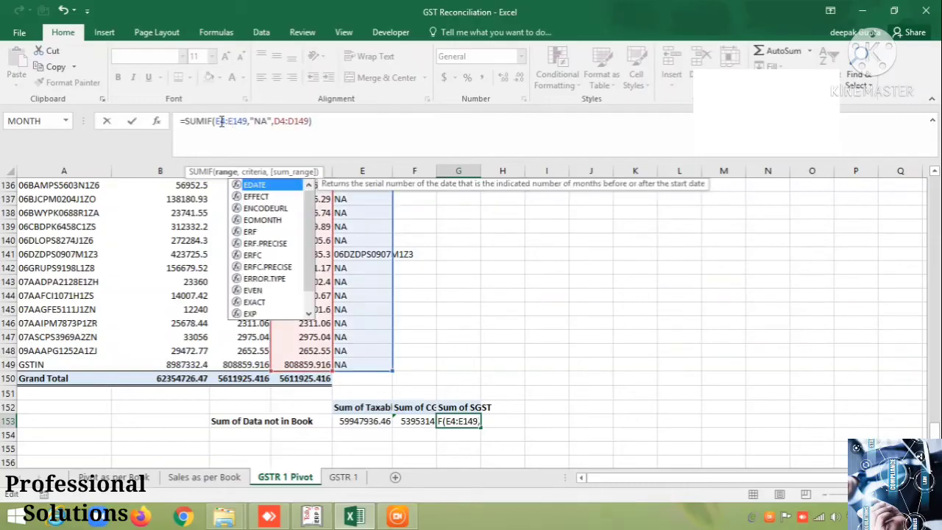
key(Return)
key(Up)
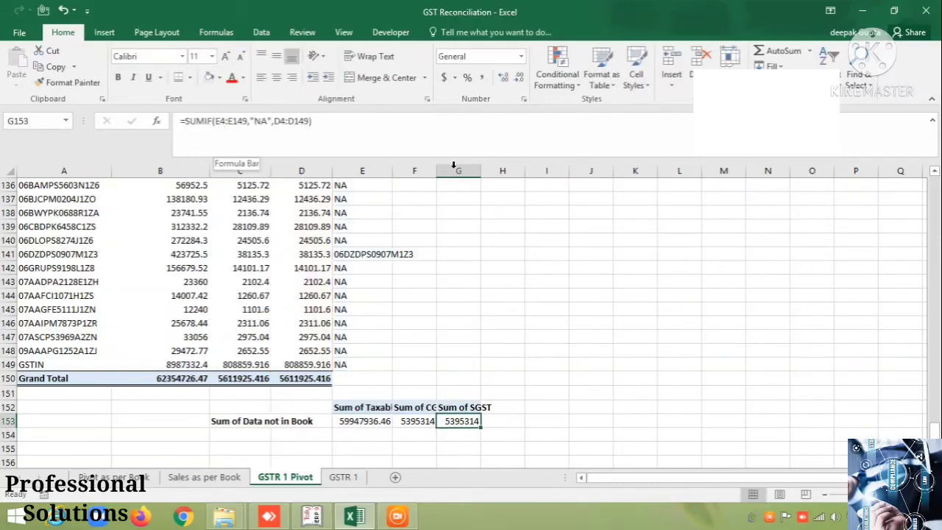
Widen columns E, F and G to fit the copied headings and the unmatched totals.
drag(435, 172, 520, 172)
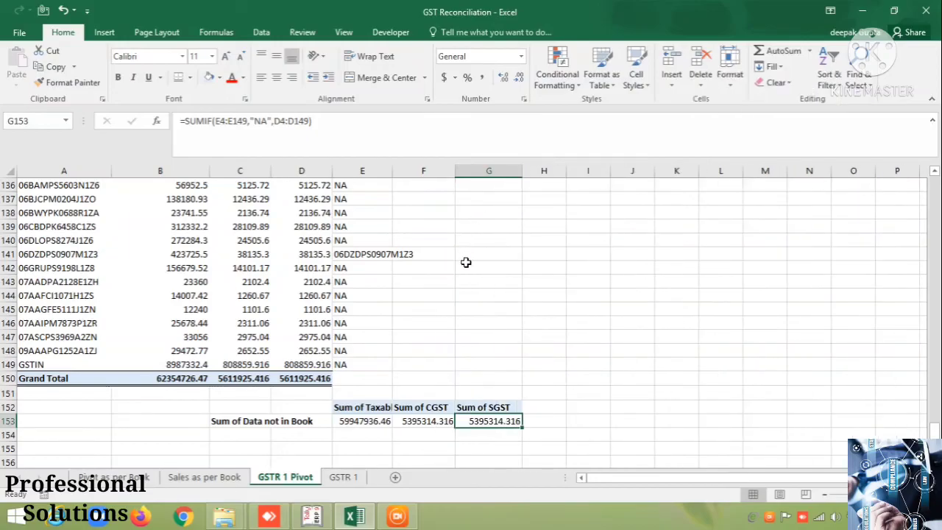
drag(395, 180, 424, 172)
key(Down)
key(Left)
key(Left)
key(Left)
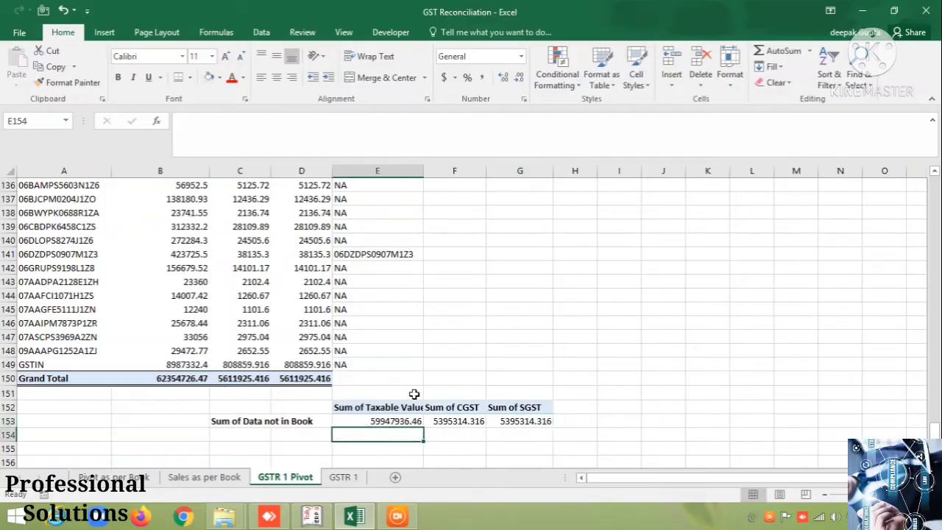
Switch to the Pivot as per Book sheet.
key(Up)
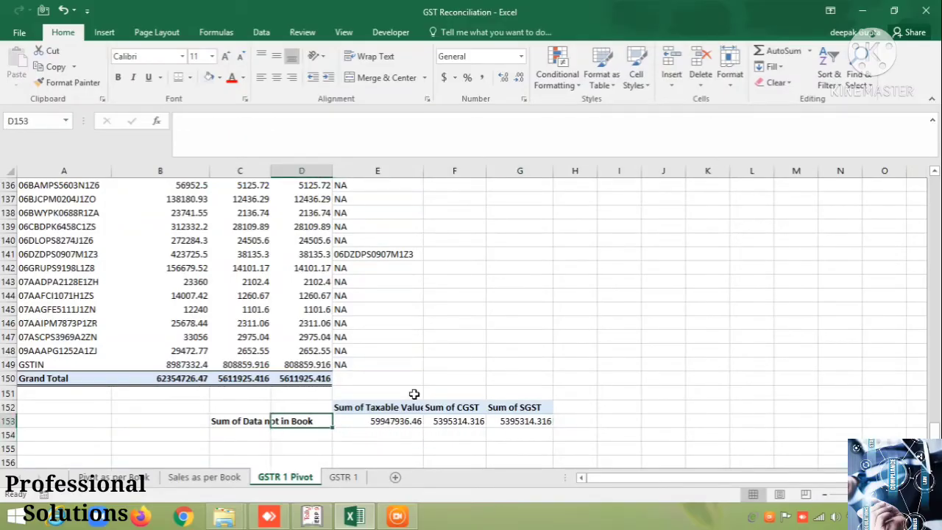
key(Down)
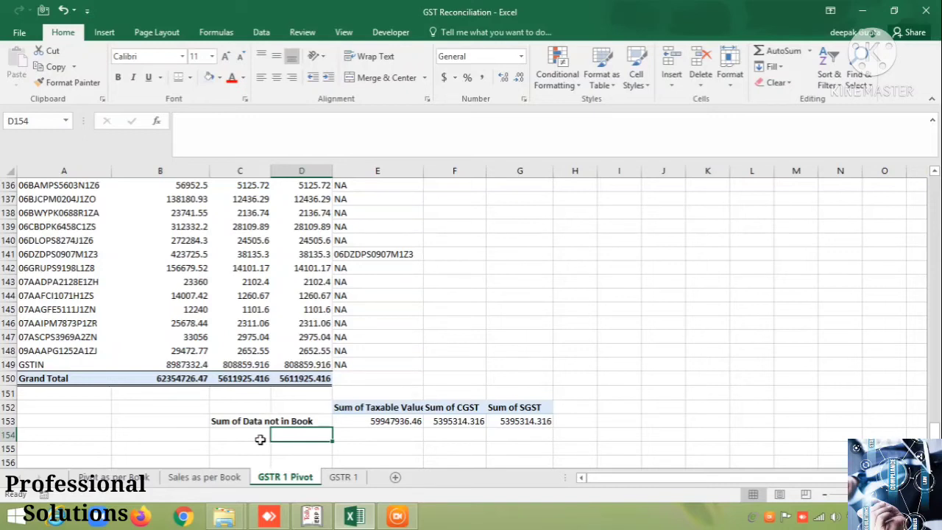
click(114, 477)
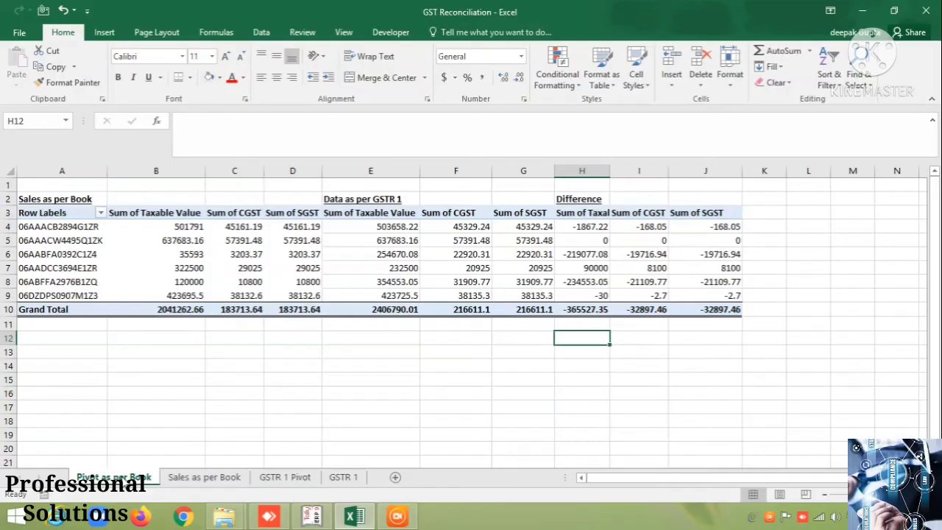
Enter the label "Data as per Book" in cell A13 below the book pivot.
key(Down)
key(Left)
key(Home)
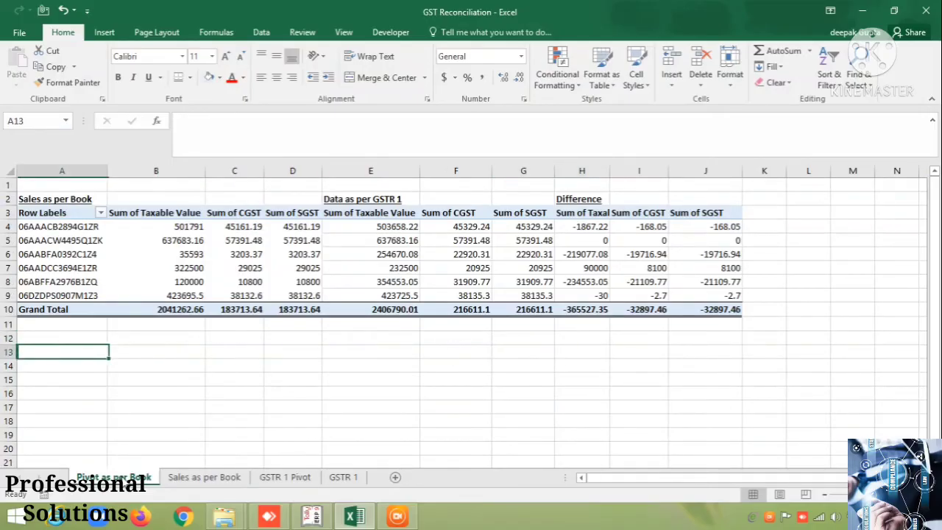
text(Data as per Bo)
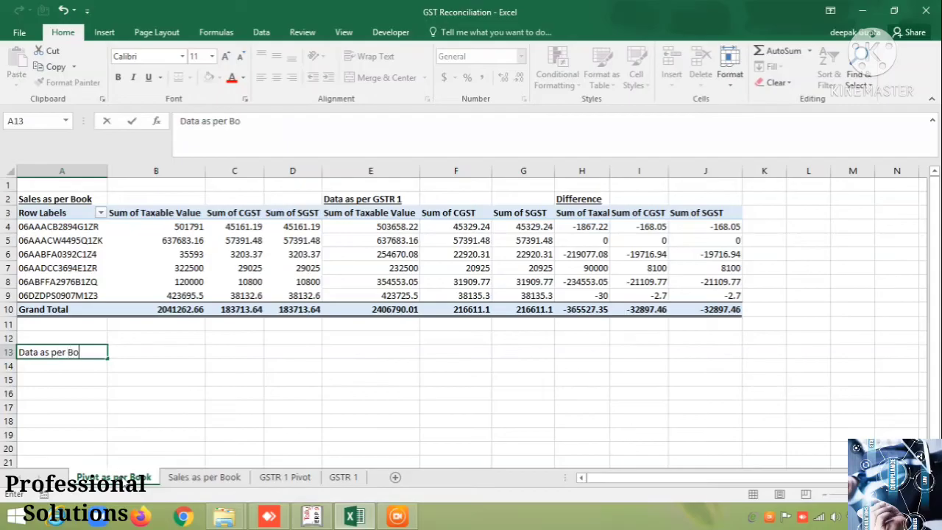
key(Return)
Copy the Sum of Taxable Value, Sum of CGST and Sum of SGST headings from B3:D3 to B12:D12.
key(Up)
key(Up)
key(Up)
key(Up)
key(Up)
key(Up)
key(Up)
key(Up)
key(Up)
key(Up)
key(Up)
key(Right)
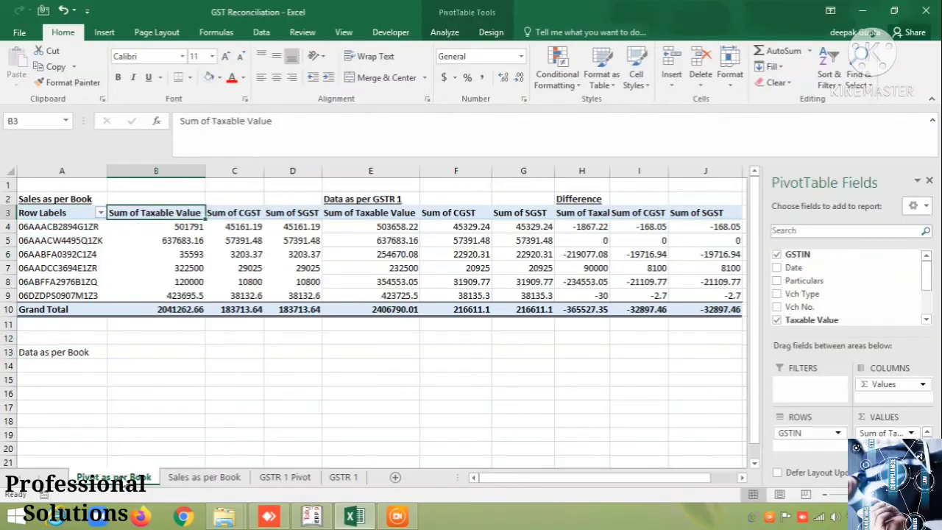
key(shift+Right)
key(shift+Right)
key(ctrl+c)
key(Down)
key(Down)
key(Down)
key(Down)
key(Down)
key(Down)
key(Down)
key(Down)
key(Down)
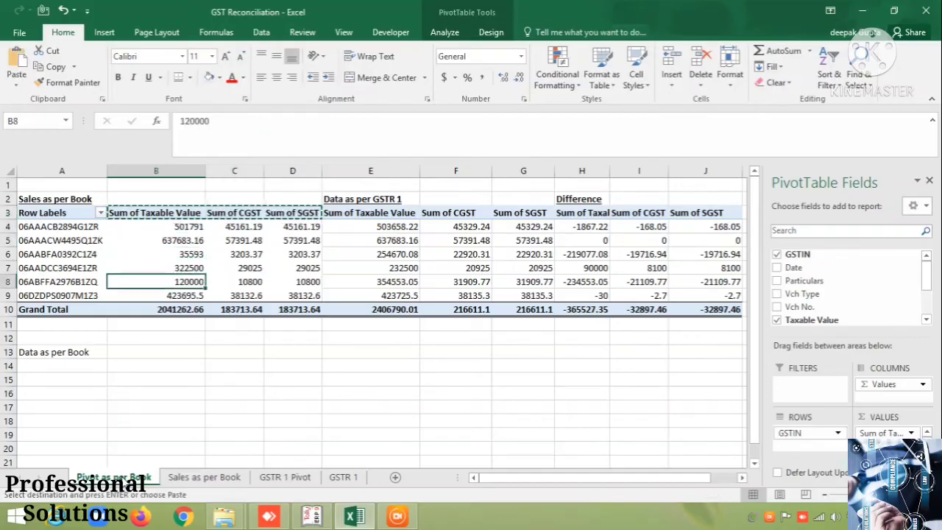
key(ctrl+v)
Link B13 to the book pivot's grand total of taxable value in B10.
key(Down)
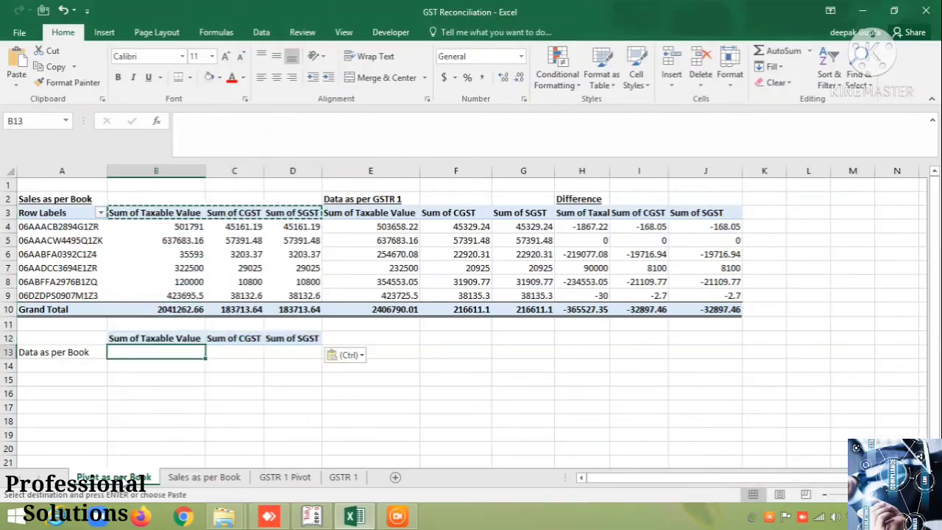
text(=)
key(Up)
key(Up)
key(Up)
key(Return)
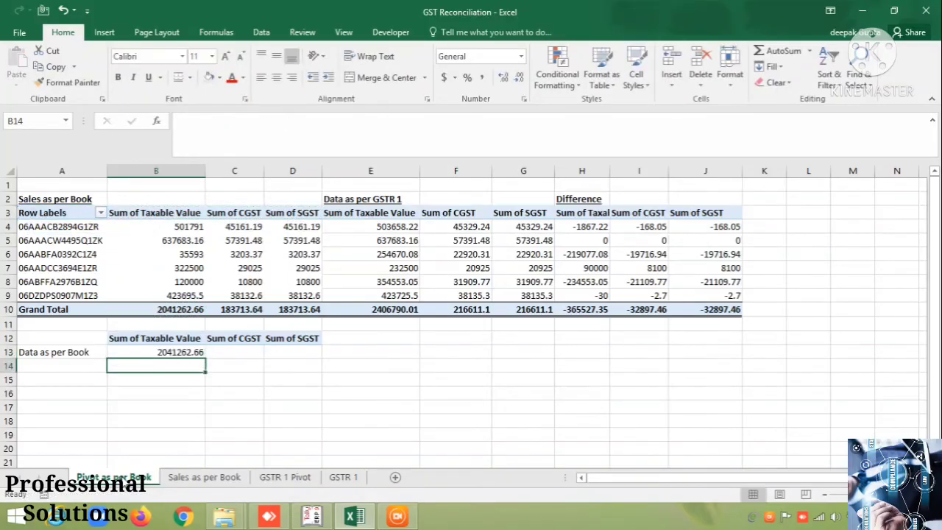
Link C13 to the book pivot's grand total of CGST in C10.
key(Up)
key(Right)
text(=)
key(Up)
key(Up)
key(Up)
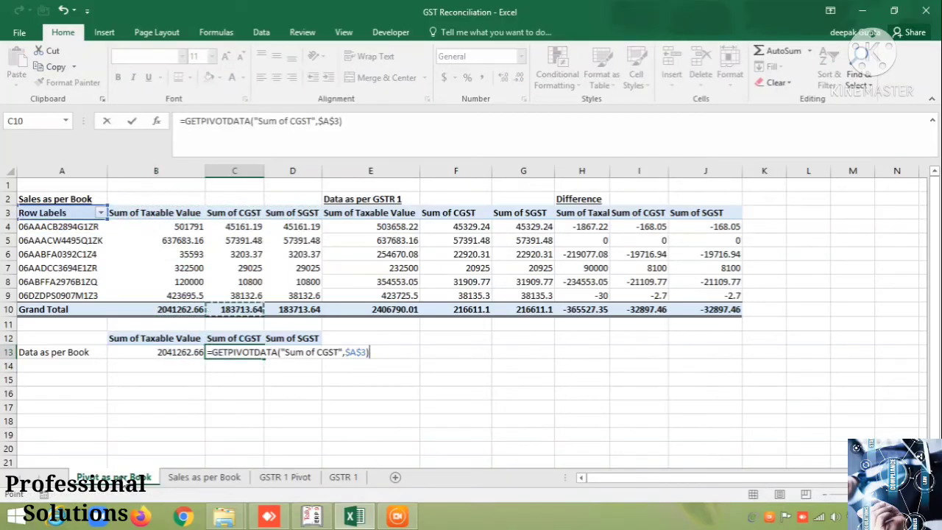
key(Return)
Link D13 to the book pivot's grand total of SGST in D10.
key(Up)
key(Right)
text(=)
key(Up)
key(Up)
key(Up)
key(Down)
key(Up)
key(Up)
key(Down)
Enter the label "Dat as per GSTR1" in cell A14.
key(Left)
key(Left)
key(Left)
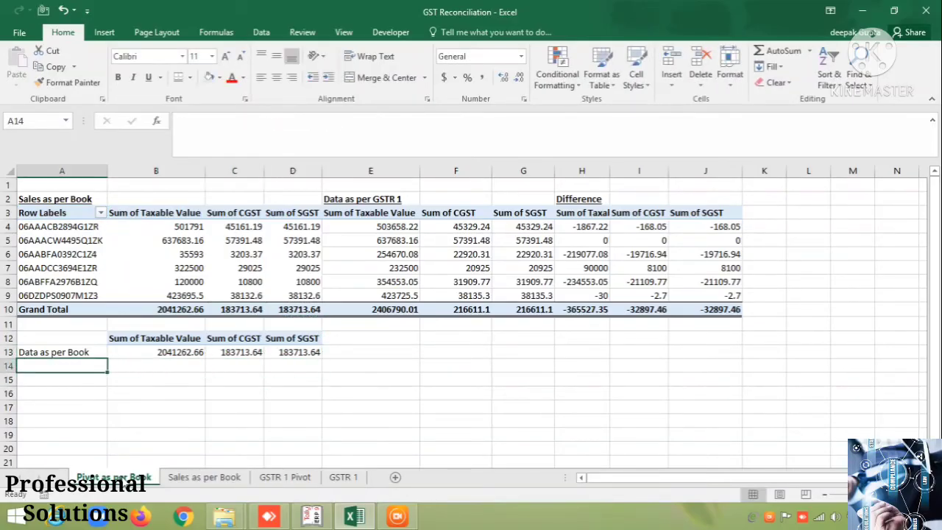
text(Dat as per GSTR1)
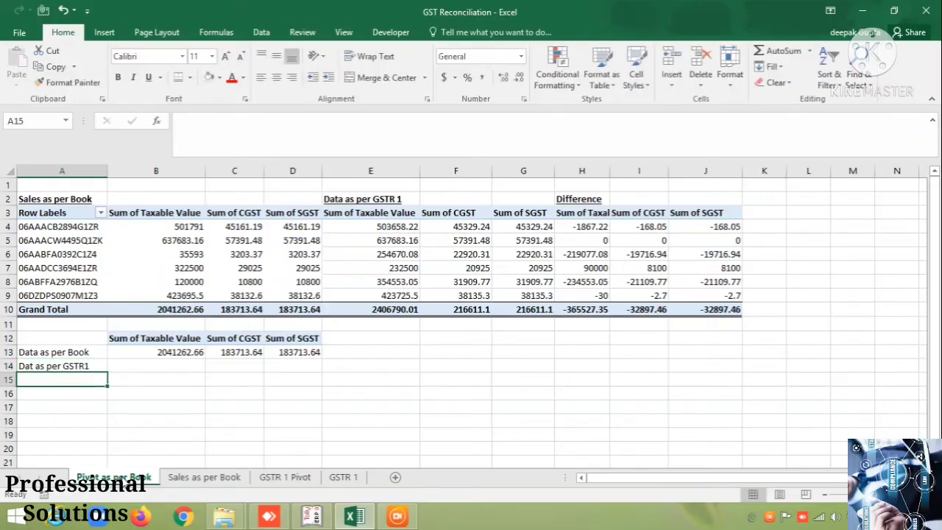
Link B14 to the grand total of taxable value in B150 of the GSTR 1 Pivot sheet.
key(Tab)
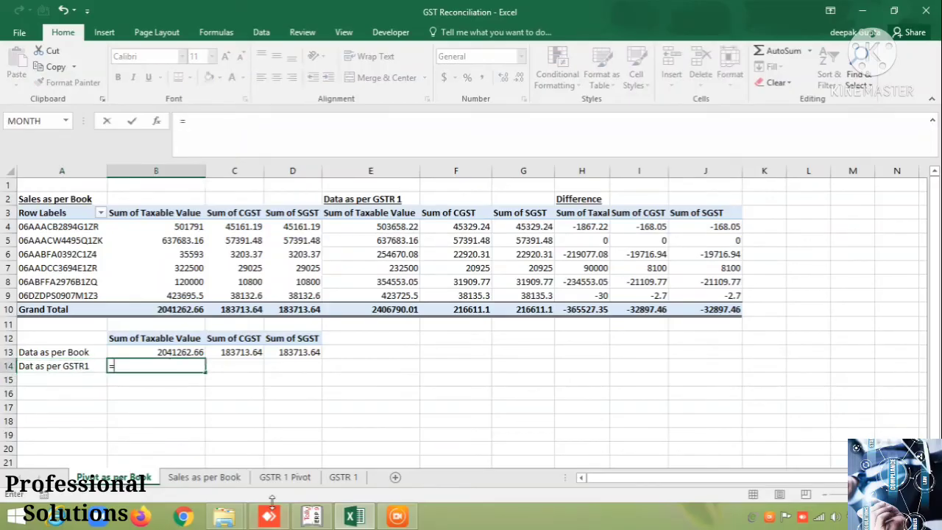
click(285, 477)
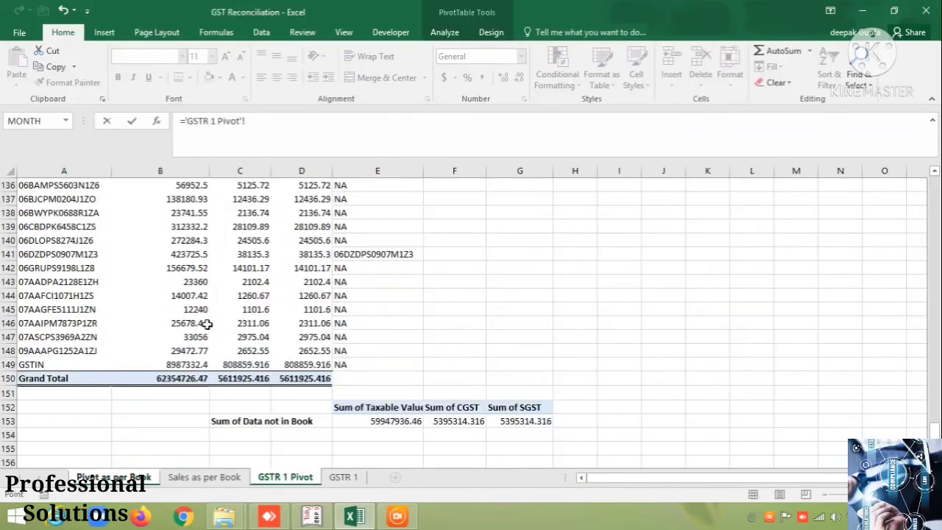
click(180, 378)
key(Return)
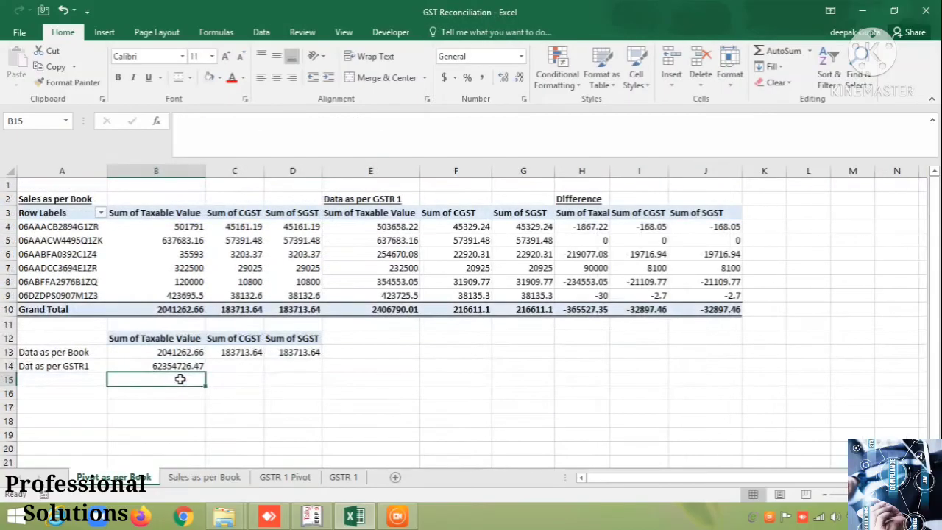
Link C14 to the grand total of CGST in C150 of the GSTR 1 Pivot sheet.
click(230, 364)
text(=)
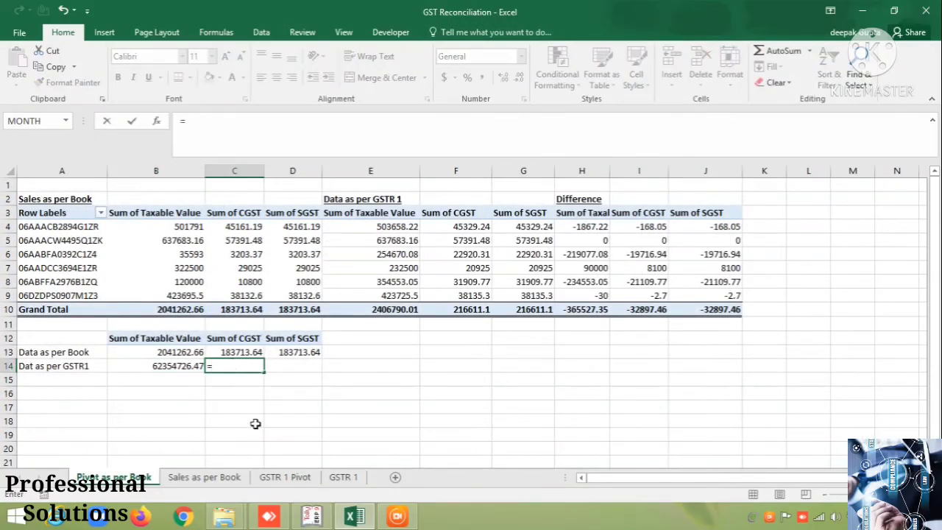
click(286, 477)
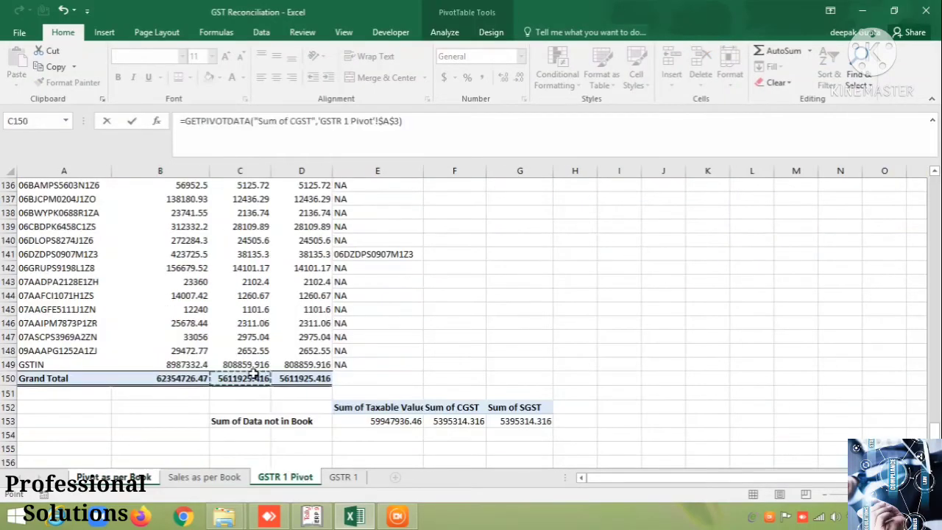
click(252, 377)
key(Return)
Link D14 to the grand total of SGST in D150 of the GSTR 1 Pivot sheet.
click(284, 365)
text(=)
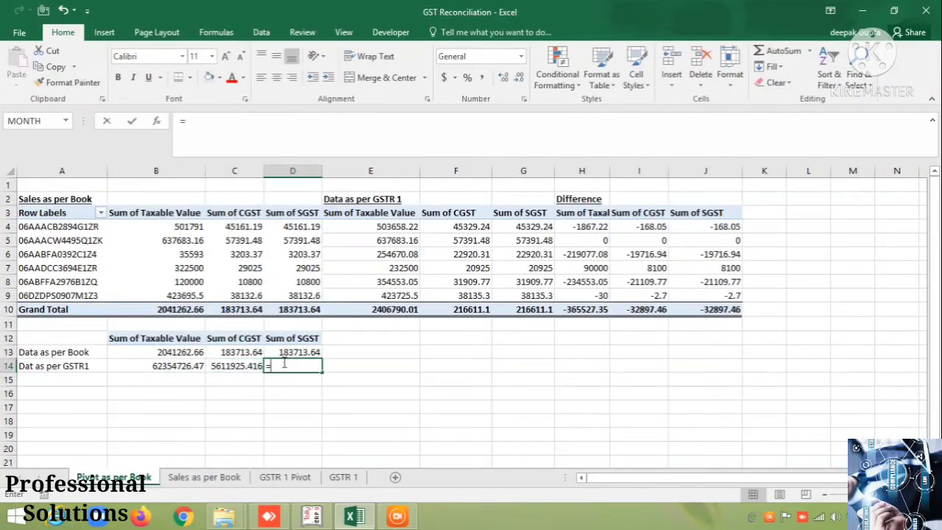
click(287, 477)
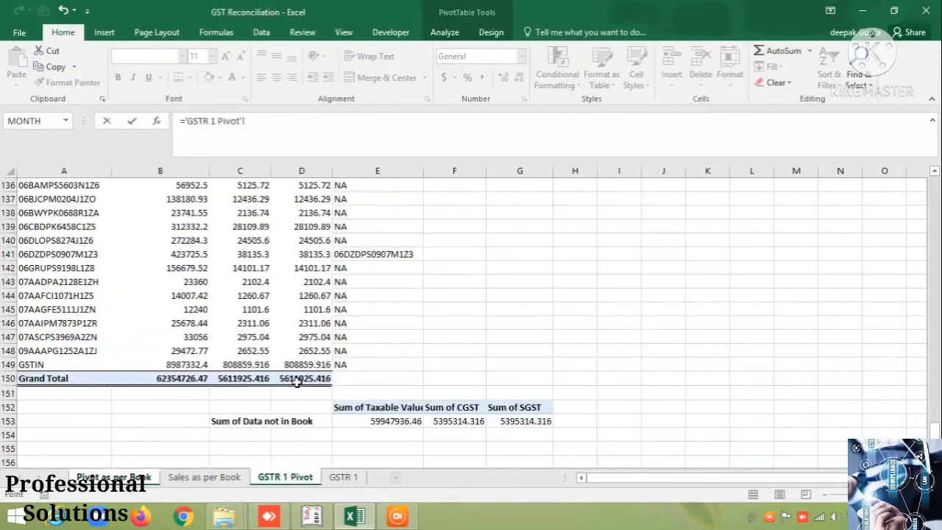
click(297, 378)
key(Return)
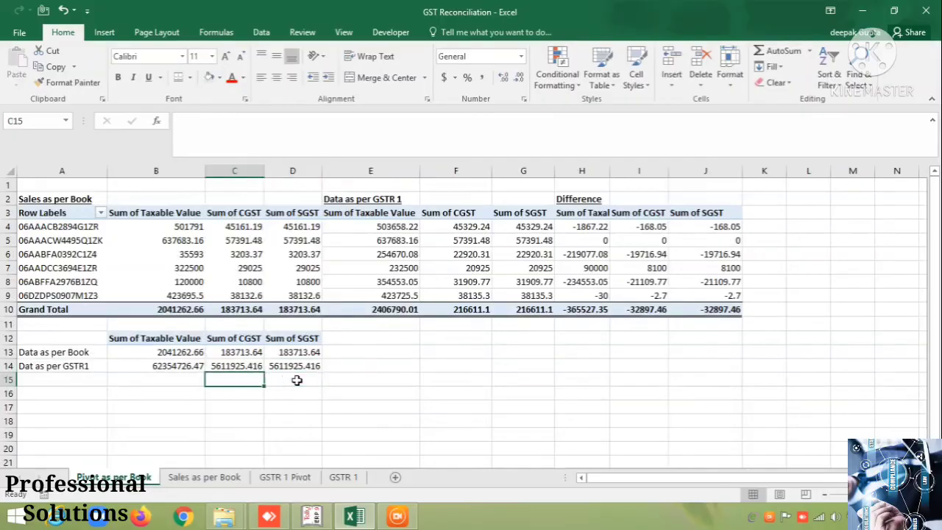
Enter the label "Difference" in cell A15 and make it bold.
key(Home)
text(Dif)
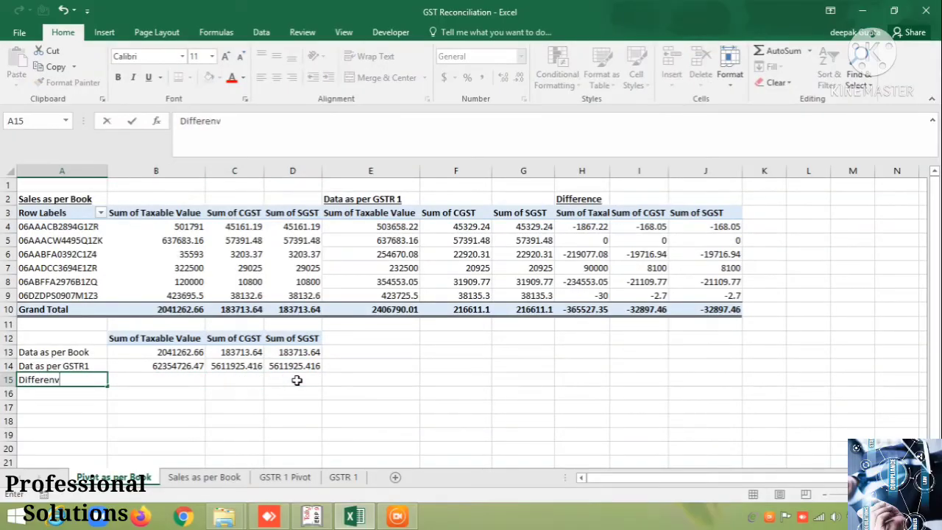
key(BackSpace)
key(ctrl+Return)
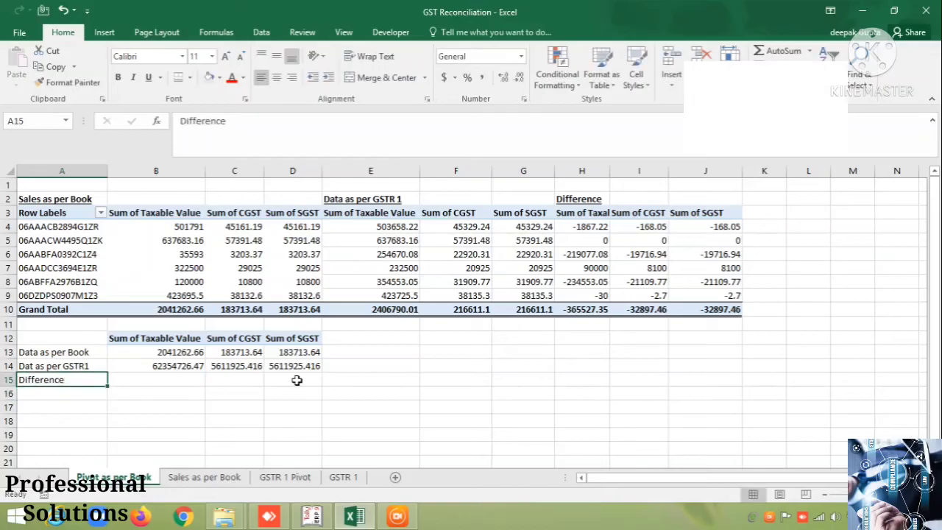
key(ctrl+b)
key(ctrl+c)
key(Right)
key(Left)
key(Escape)
key(Right)
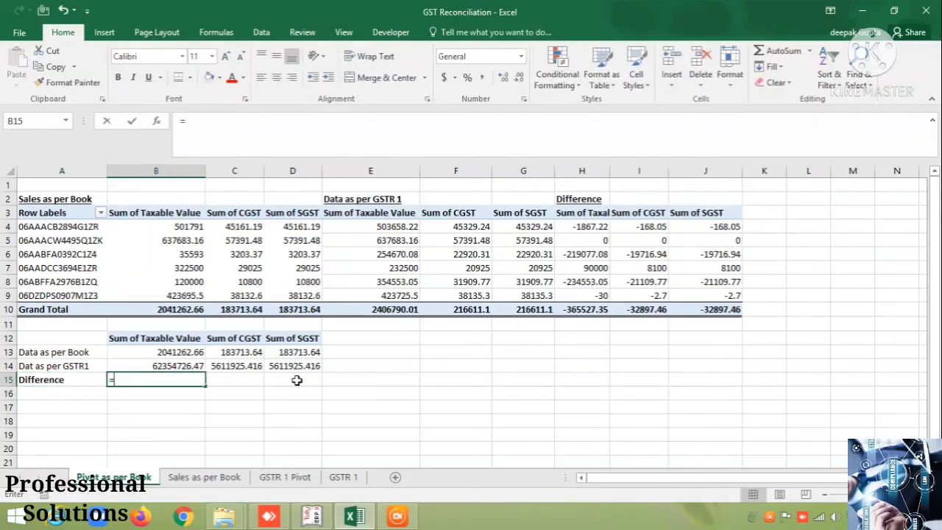
Calculate the taxable value difference in B15 with the formula =B13-B14.
text(=)
key(Up)
key(Up)
text(-)
key(Up)
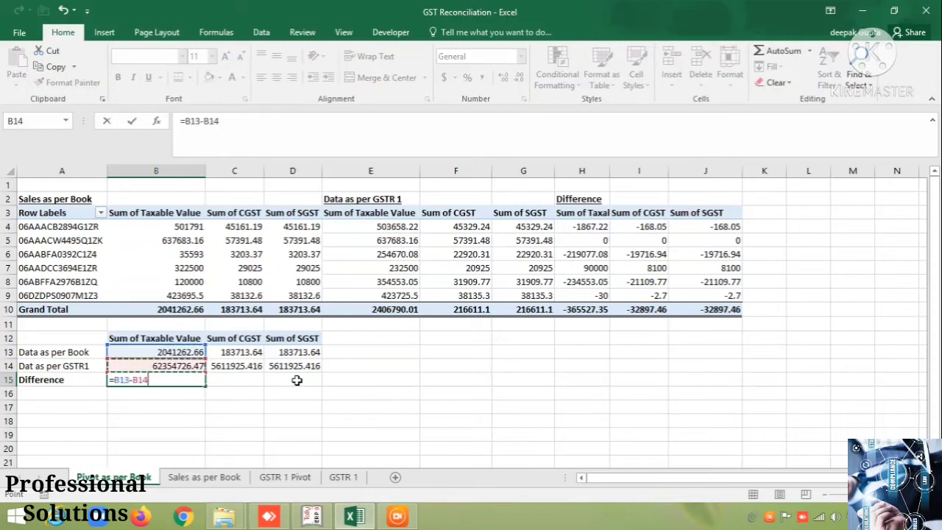
key(Return)
Calculate the CGST difference in C15 by subtracting C14 from C13.
key(Up)
key(Right)
text(=)
key(Up)
key(Up)
text(-)
key(Up)
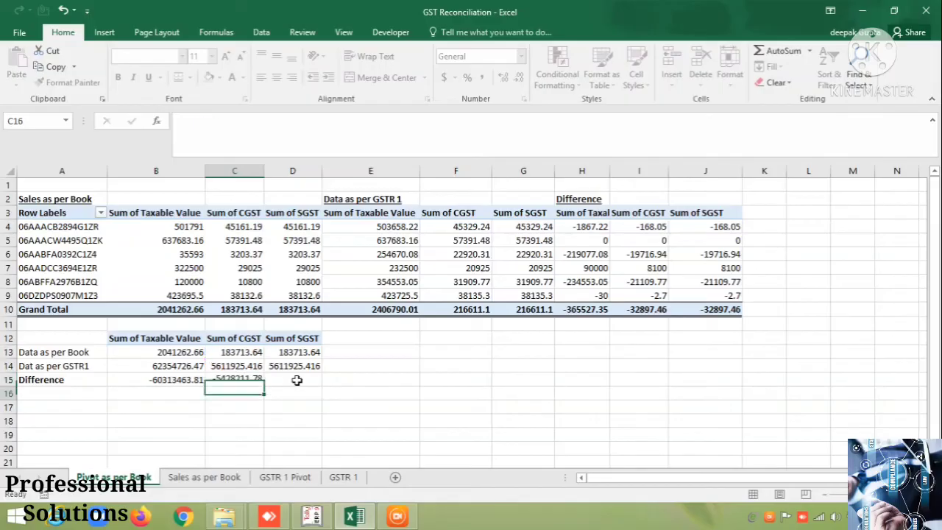
key(Return)
Calculate the SGST difference in D15 by subtracting D14 from D13.
key(Up)
key(Right)
text(=)
key(Up)
key(Up)
text(-)
key(Up)
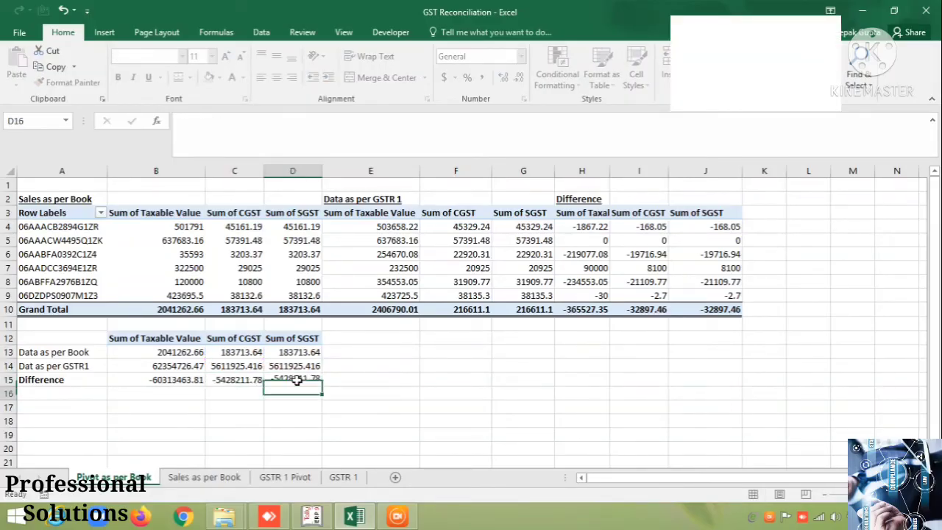
key(Return)
Apply a top and double bottom border to the difference values in B15:D15.
key(Up)
key(Left)
key(Left)
key(shift+Right)
key(shift+Right)
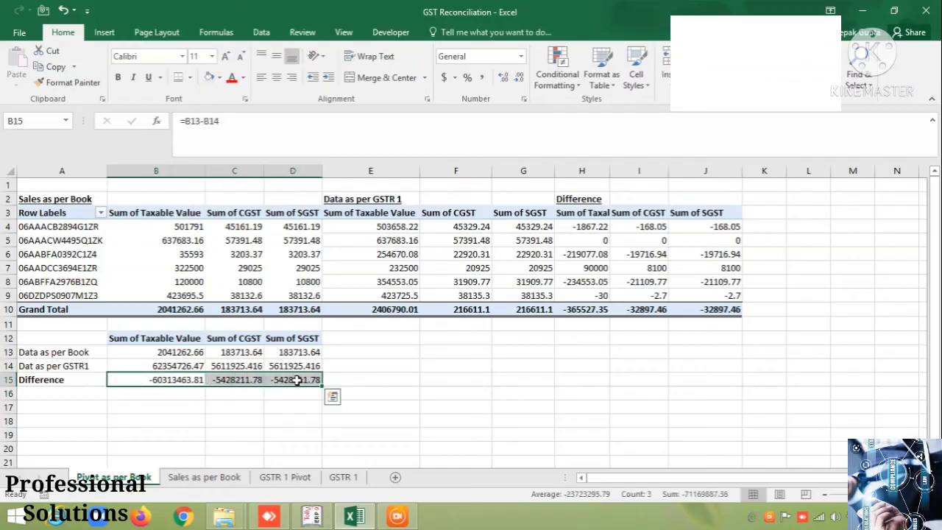
key(Right)
key(Up)
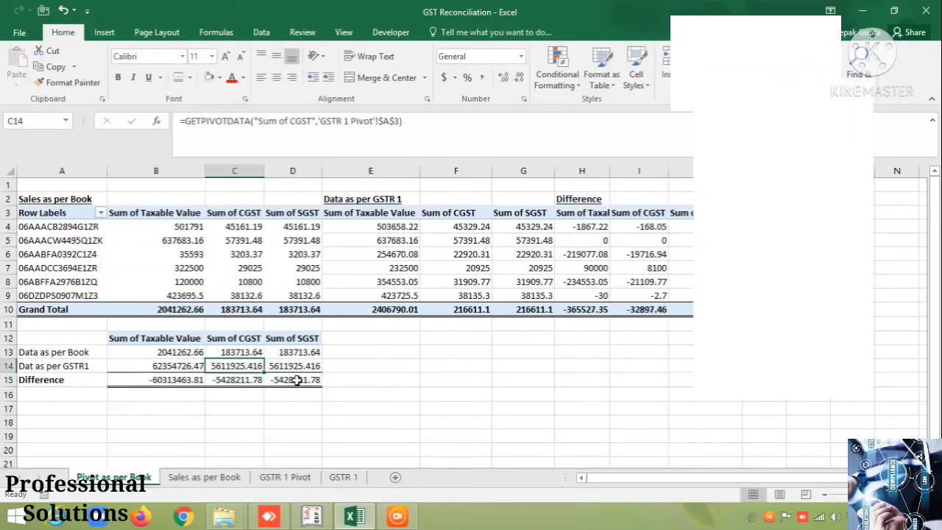
Make the difference values in B15:D15 bold.
key(Left)
key(Down)
key(shift+Right)
key(shift+Right)
key(ctrl+b)
Enter the label "Book Less GSTR1" in cell A17 below the difference row.
key(Down)
key(Down)
key(Left)
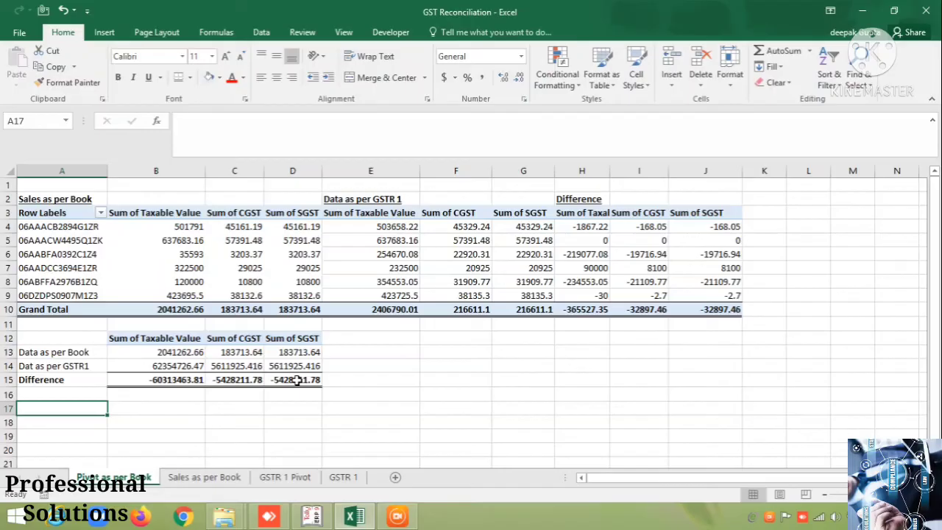
text(Book)
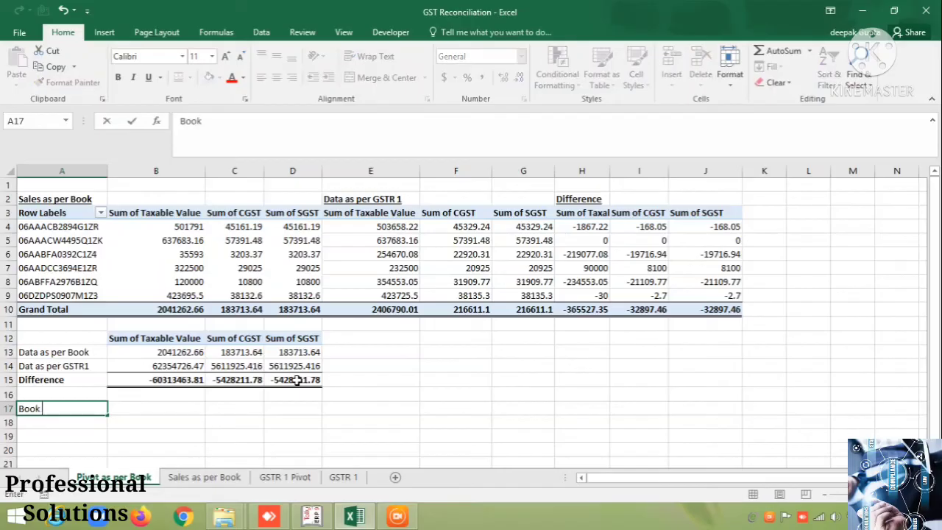
text( Less GSTR1)
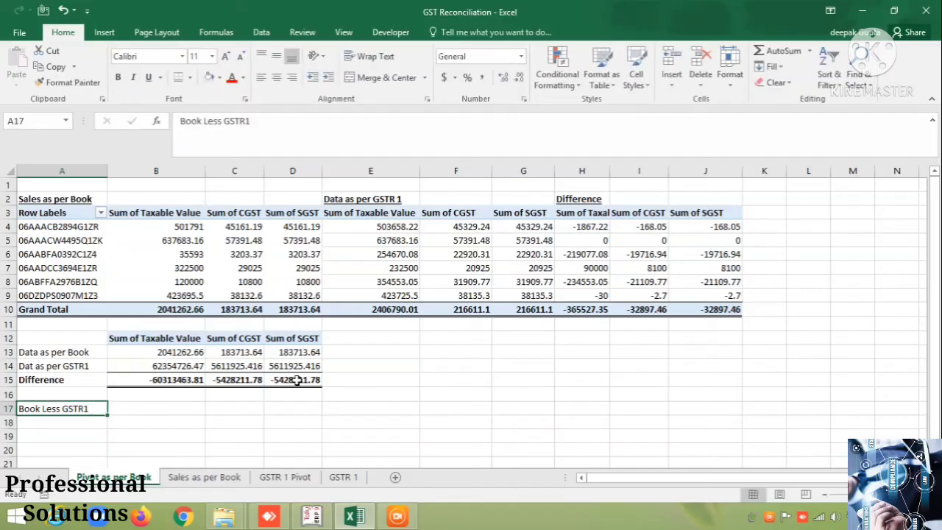
Examine the grand totals of the taxable value, CGST and SGST differences in H10:J10.
key(Tab)
key(Up)
key(Up)
key(Up)
key(Right)
key(Right)
key(Right)
key(Right)
key(Right)
key(Right)
key(Right)
key(Right)
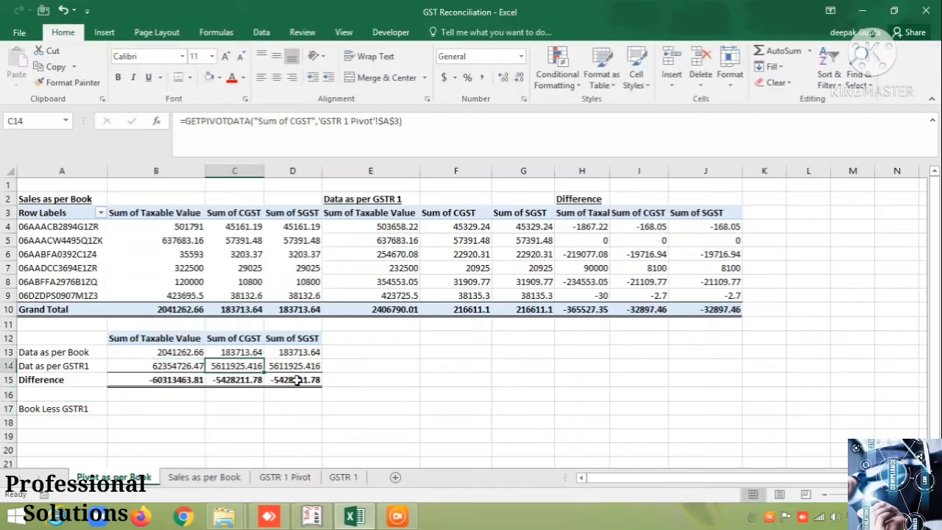
key(Up)
key(Up)
key(Up)
key(Left)
key(Left)
key(Up)
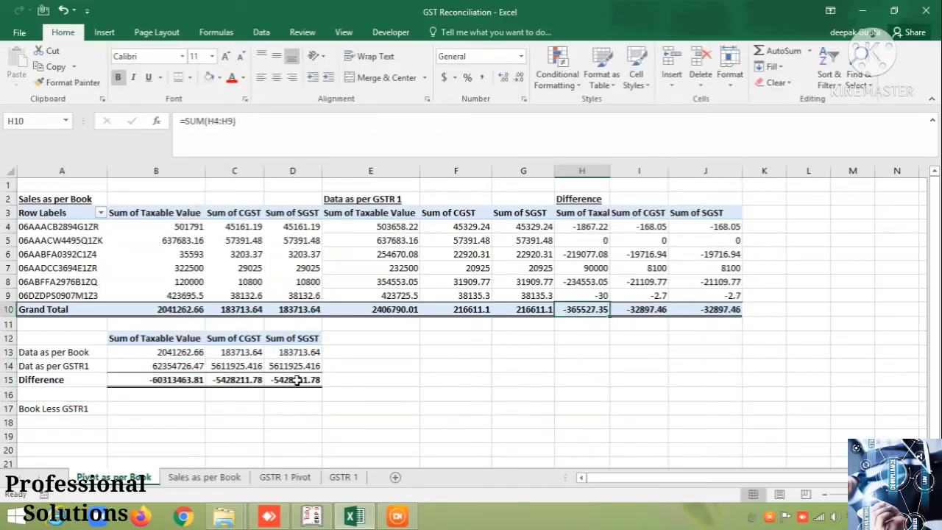
key(Right)
key(Right)
key(Left)
key(Left)
key(Down)
key(Down)
key(Down)
key(Down)
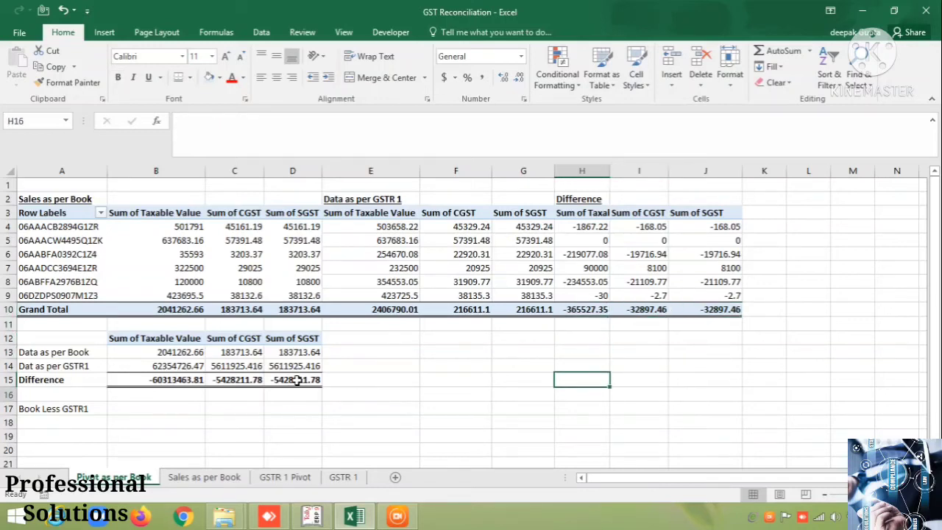
Link B17 in the Book Less GSTR1 row to the taxable value difference grand total with =H10.
key(Left)
key(Down)
key(Down)
key(Left)
key(Left)
key(Left)
key(Left)
key(Down)
key(Left)
text(=)
key(Right)
key(Right)
key(Up)
key(Up)
key(Up)
key(Up)
key(Up)
key(Right)
key(Right)
key(Right)
key(Up)
key(Up)
key(Right)
key(Return)
key(Up)
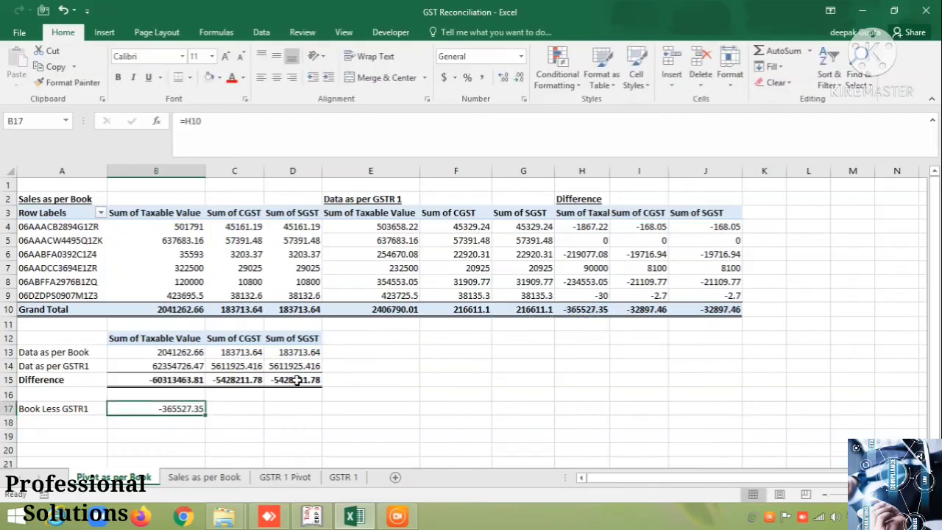
Link C17 in the Book Less GSTR1 row to the CGST difference grand total with =I10.
key(Right)
text(=)
key(Up)
key(Up)
key(Right)
key(Right)
key(Right)
key(Right)
key(Right)
key(Up)
key(Up)
key(Up)
key(Up)
key(Up)
key(Right)
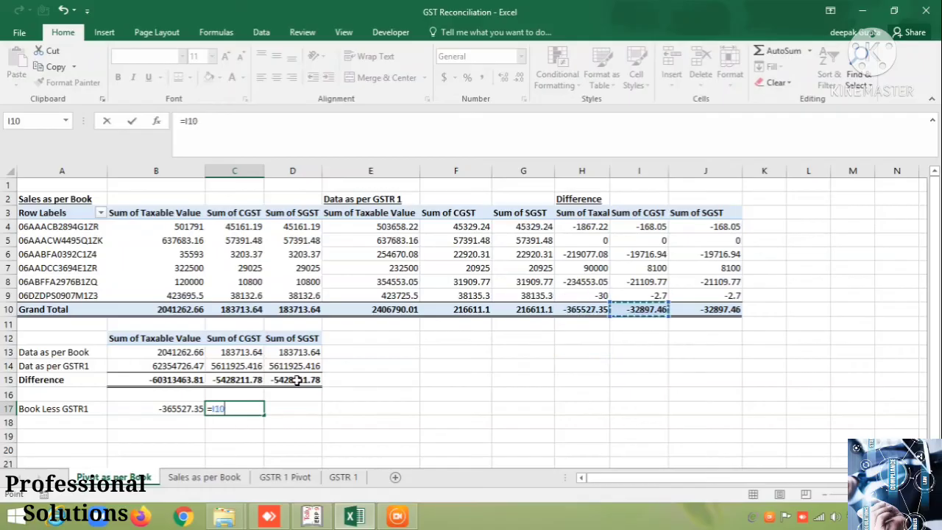
key(Return)
Link D17 in the Book Less GSTR1 row to the SGST difference grand total in J10.
key(Up)
key(Right)
text(=)
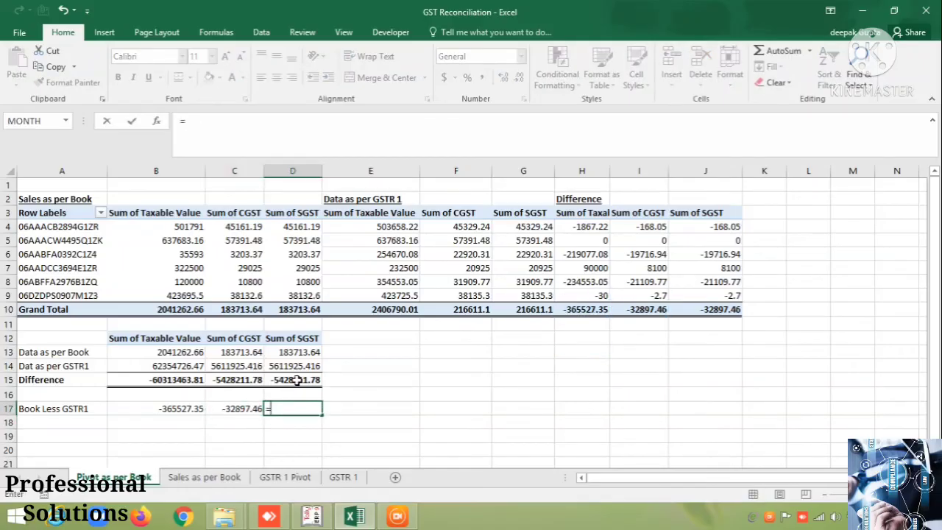
key(Up)
key(Right)
key(Right)
key(Right)
key(Right)
key(Right)
key(Right)
key(Up)
key(Up)
key(Up)
key(Up)
key(Up)
key(Up)
key(Return)
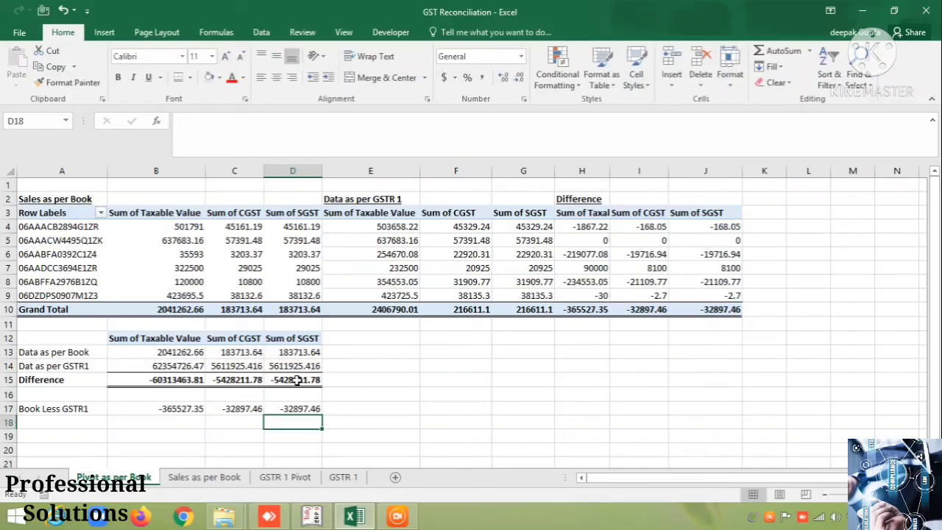
Enter the label "GSTR1 Less Book" in cell A18.
key(Home)
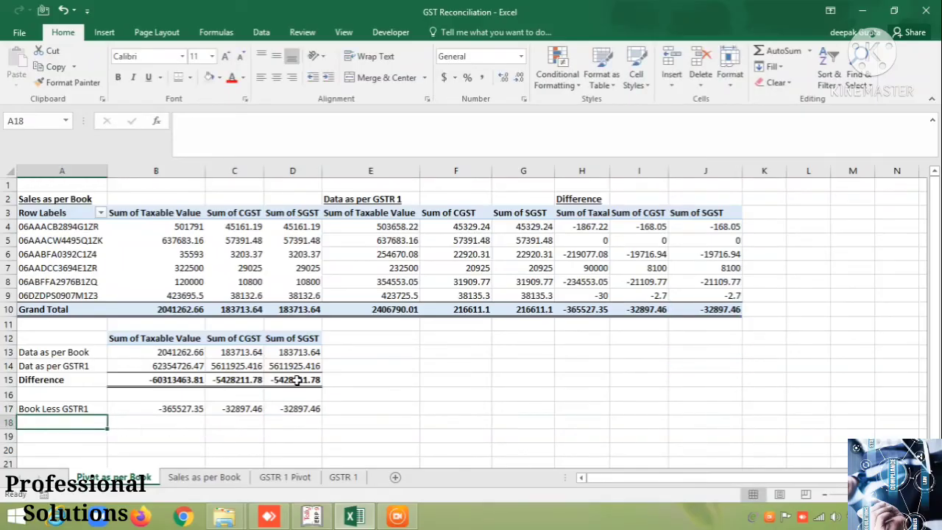
text(Gst)
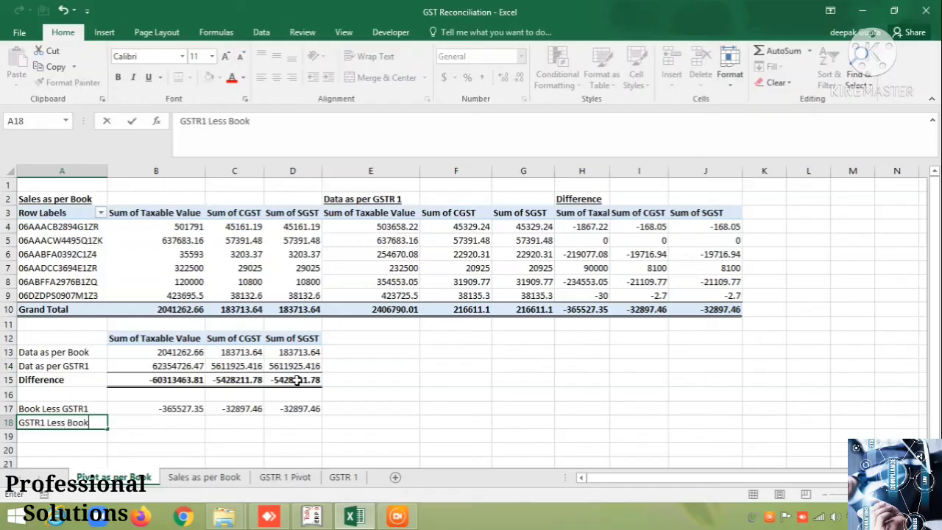
text(R1 Less Book)
key(Tab)
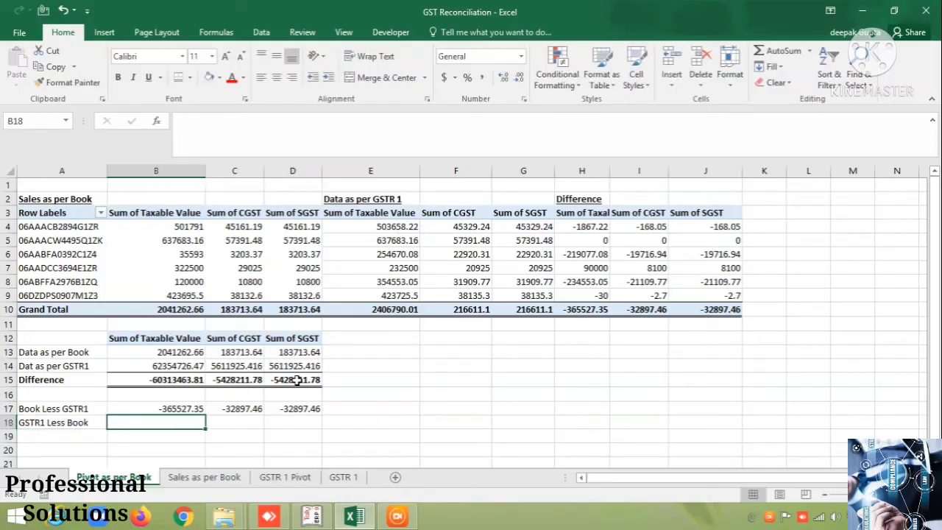
Link B18 to the taxable value of data not in book, cell E153 on the GSTR 1 Pivot sheet.
text(=)
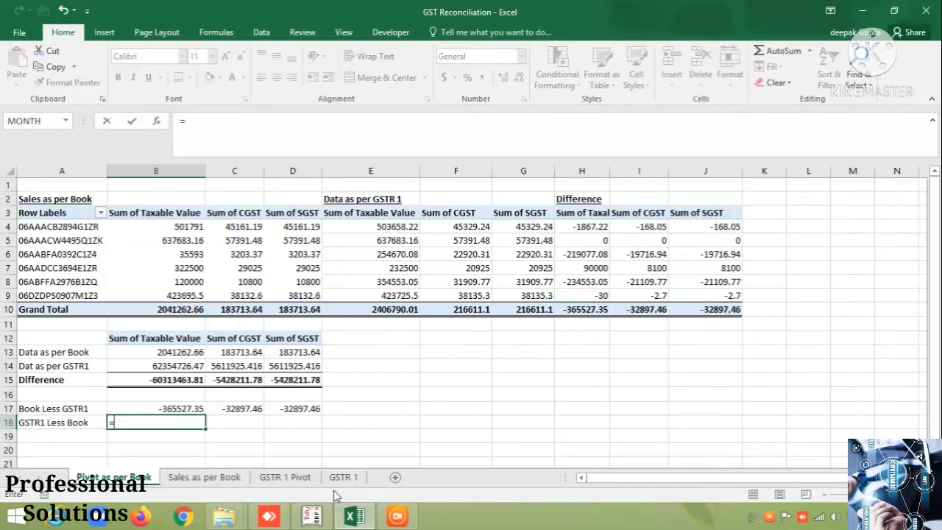
click(285, 478)
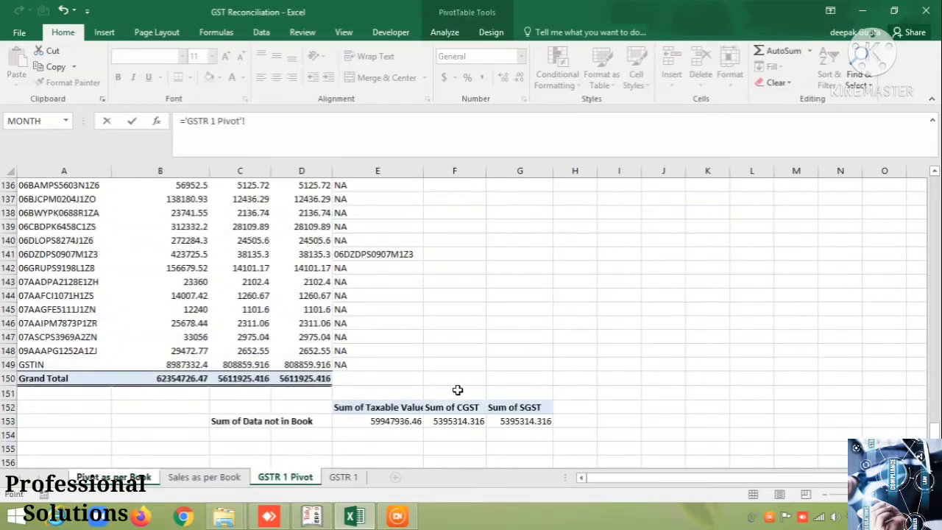
click(380, 424)
key(Return)
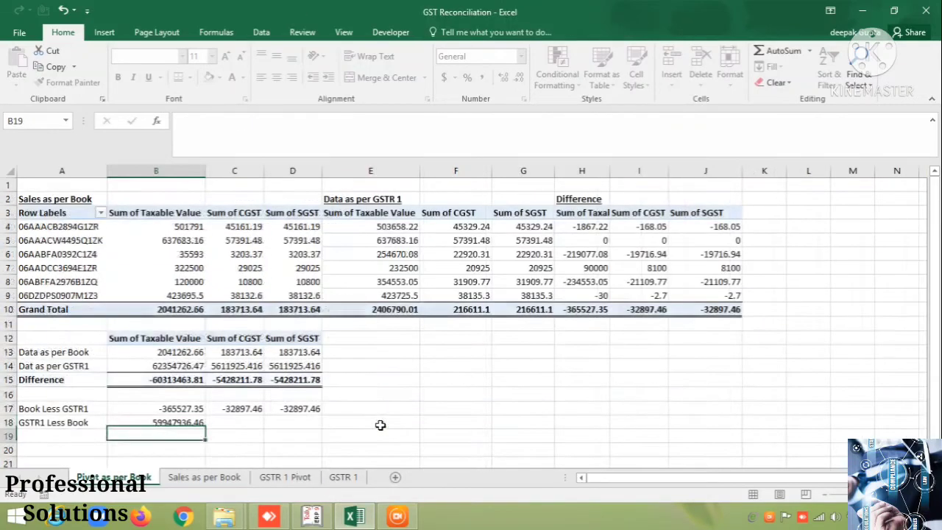
Link C18 to the CGST sum of data not in book, cell F153 on the GSTR 1 Pivot sheet.
key(Up)
key(Right)
text(=)
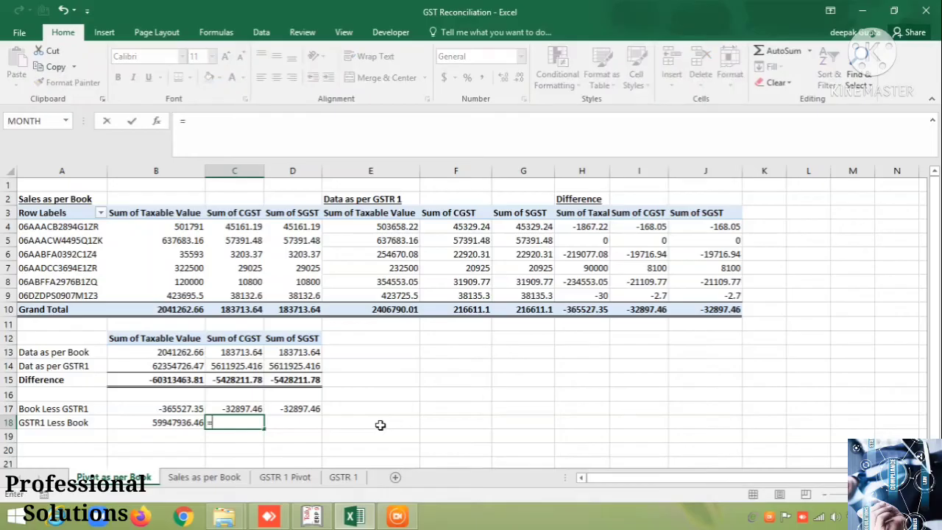
click(298, 477)
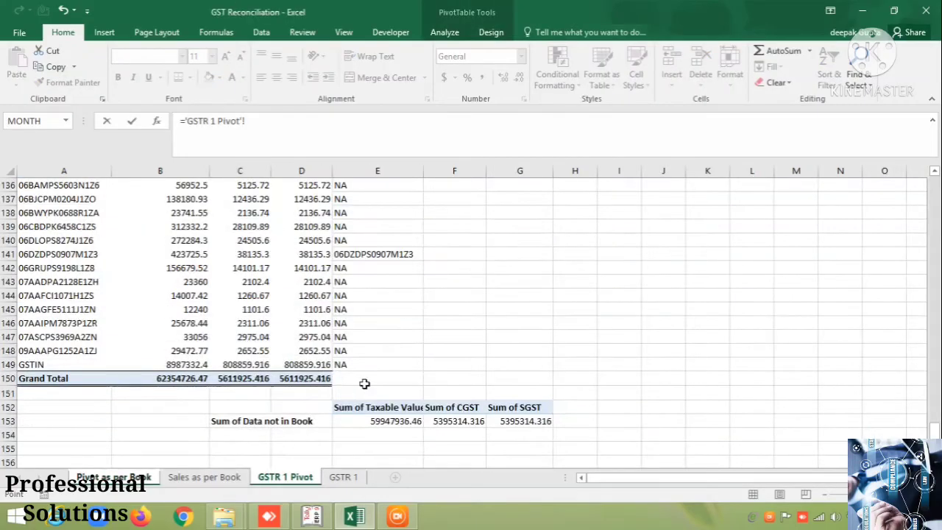
click(449, 421)
key(Return)
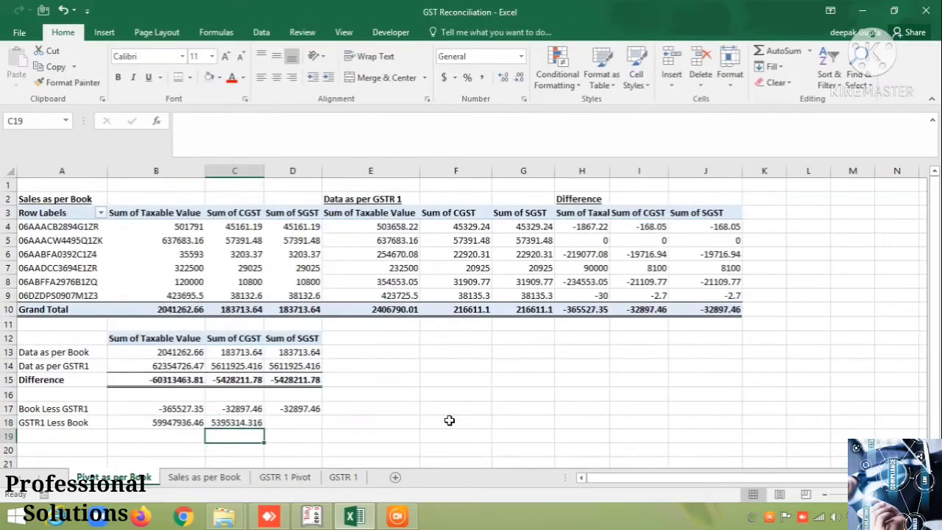
Link D18 to the SGST sum of data not in book with ='GSTR 1 Pivot'!G153.
text(=)
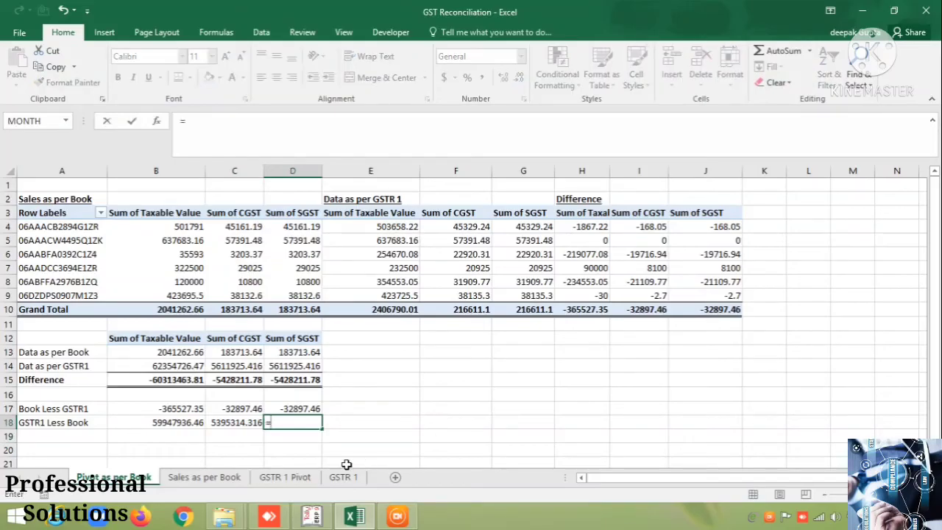
click(285, 477)
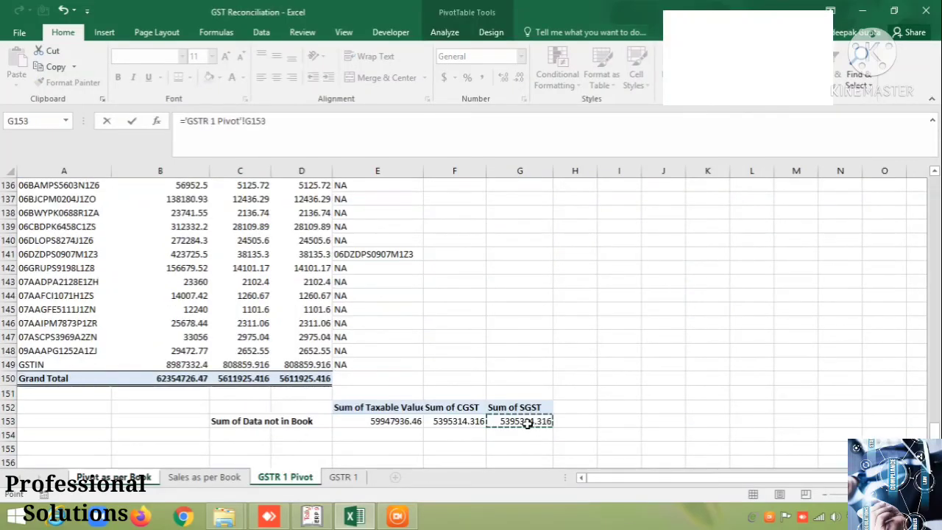
click(527, 421)
key(Return)
Calculate the taxable value difference in B19 with =B17-B18.
key(Return)
key(Up)
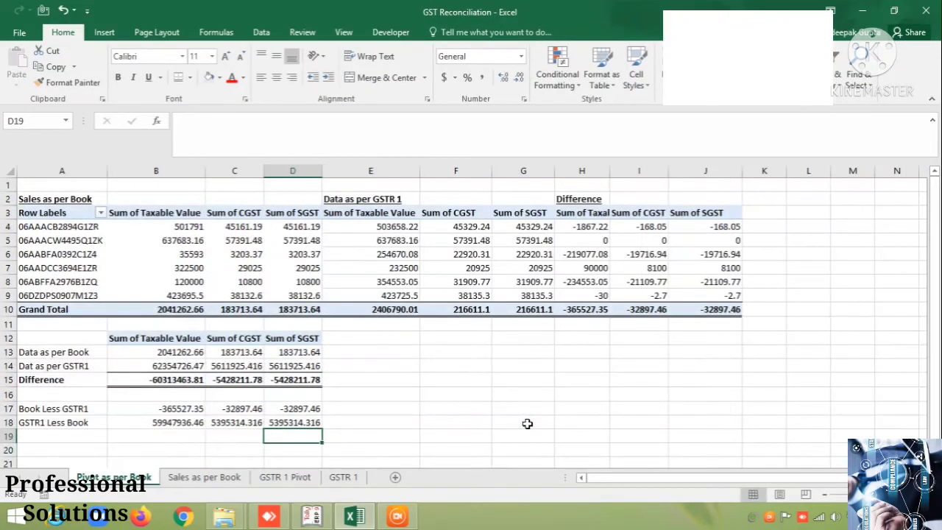
key(Left)
key(Left)
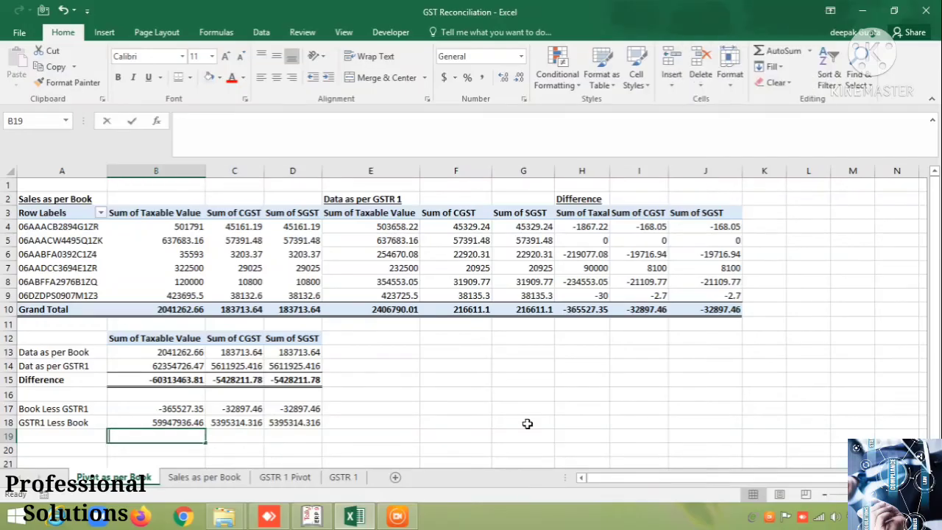
text(=)
key(Up)
key(Up)
text(-)
key(Up)
key(Return)
Calculate the CGST difference in C19 by subtracting C18 from C17.
key(Up)
key(Right)
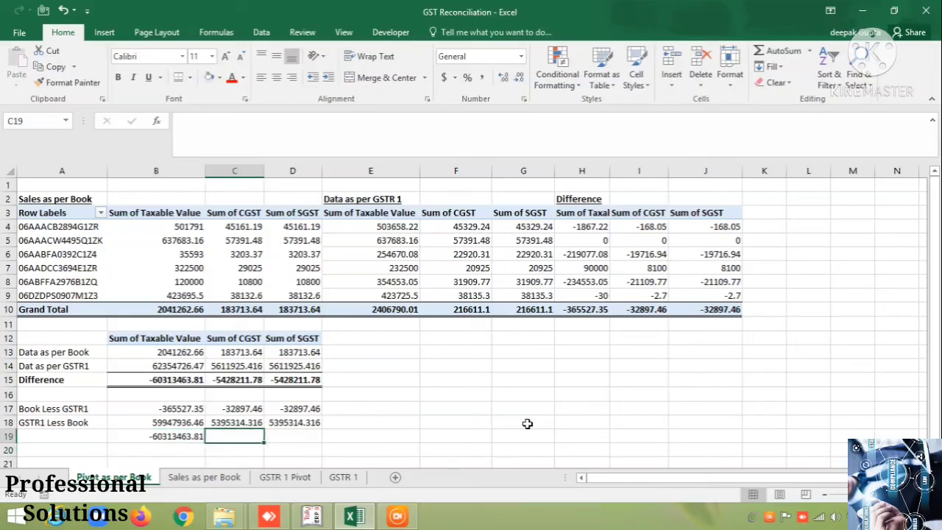
text(=)
key(Up)
key(Up)
text(-)
key(Up)
key(Return)
Calculate the SGST difference in D19 by subtracting D18 from D17.
key(Up)
key(Right)
text(=)
key(Up)
key(Up)
text(-)
key(Up)
key(Return)
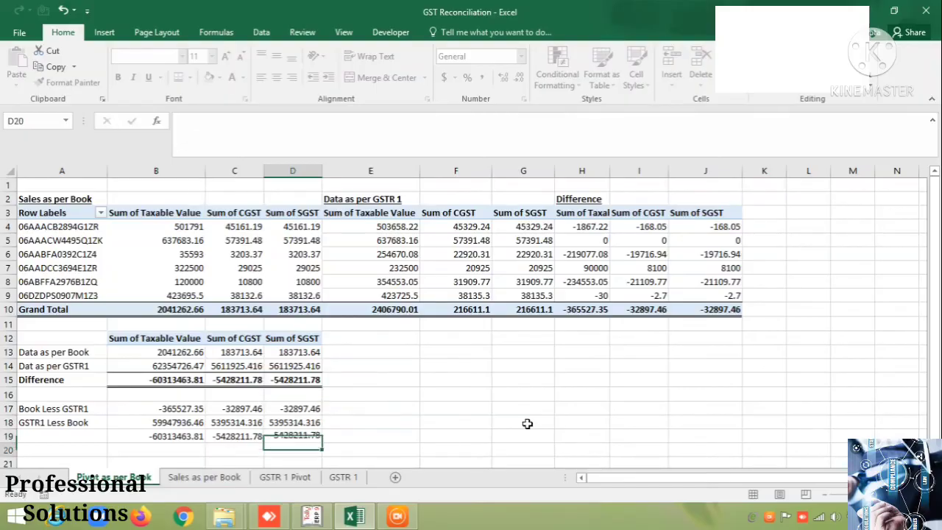
Make the values in B19:D19 bold and give them a top and double bottom border.
key(Up)
key(Left)
key(Left)
key(shift+Right)
key(shift+Right)
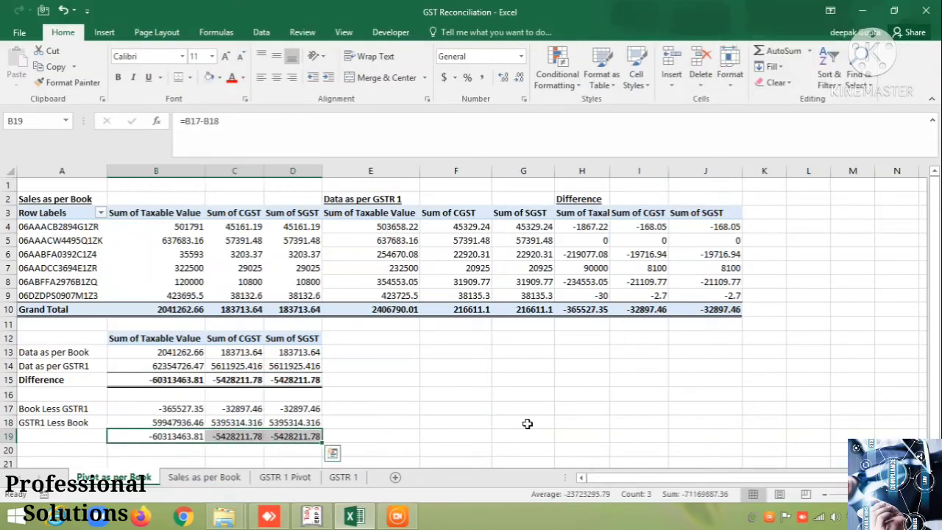
key(ctrl+b)
key(alt+h)
key(b)
key(u)
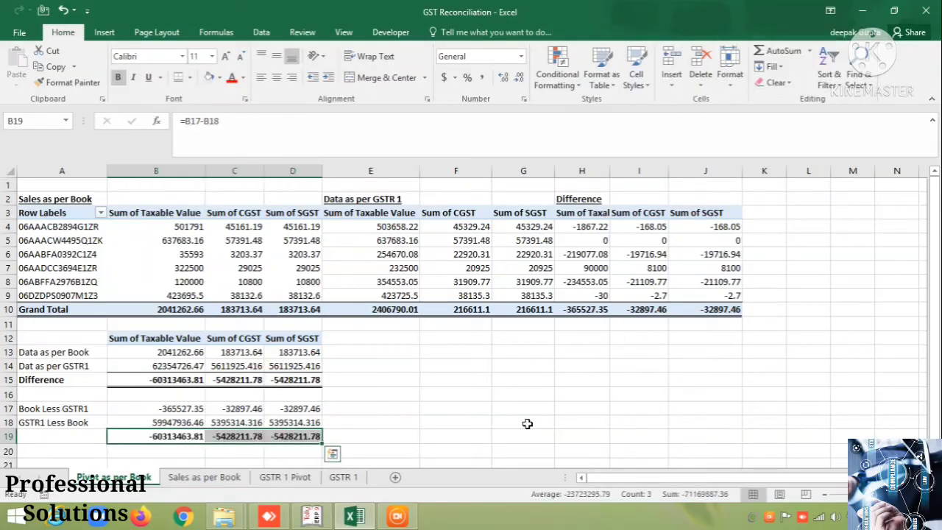
Enter the label "Difference" in cell A19 and make it bold.
key(Down)
key(Left)
key(Up)
text(Di)
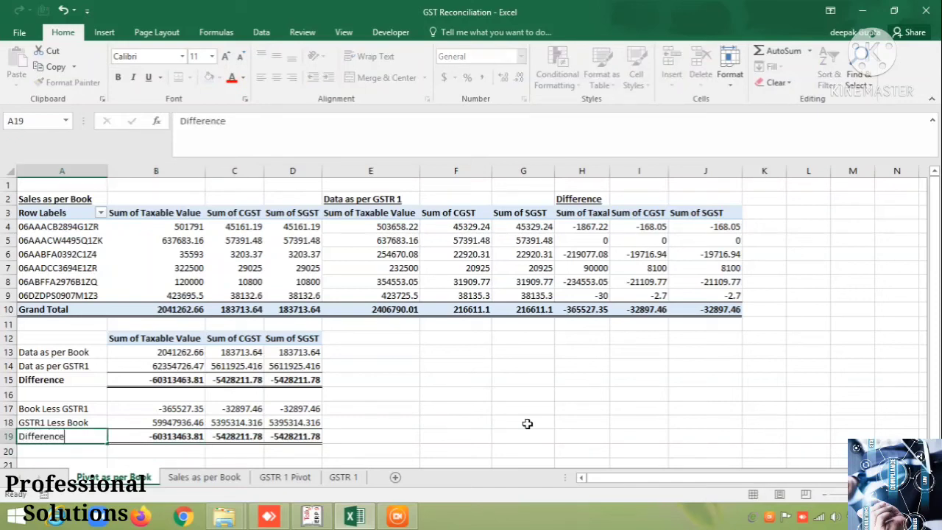
key(Return)
key(Up)
key(ctrl+b)
Compare the differences in B19:D19 with those in B15:D15 and review the book and GSTR1 totals behind them.
key(Up)
key(Up)
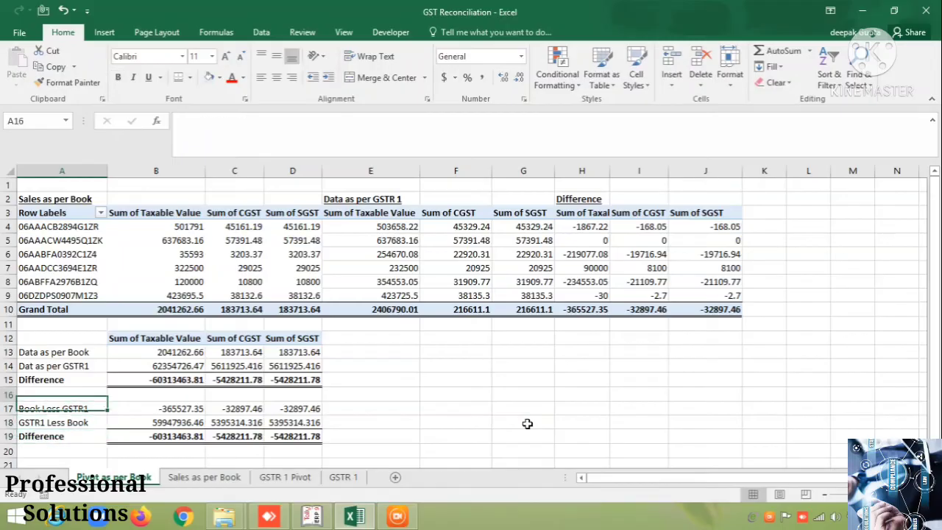
key(Down)
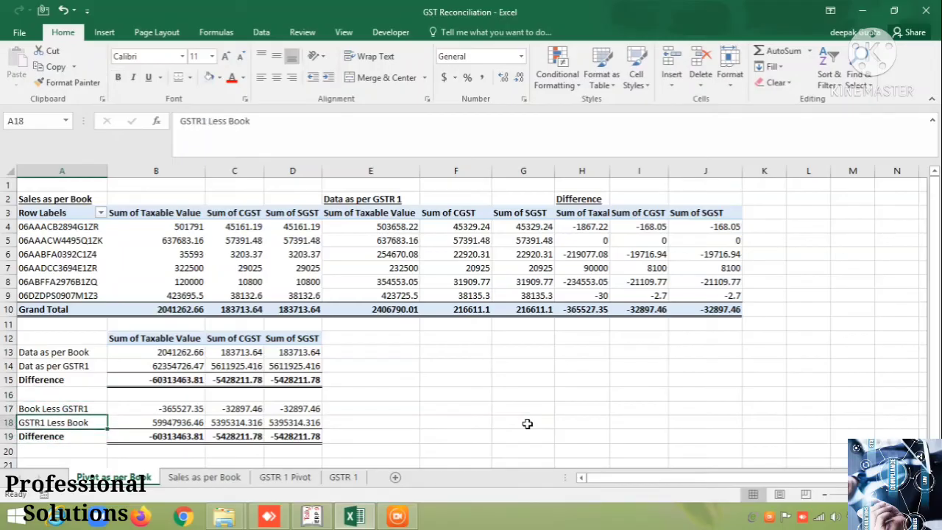
key(Right)
key(Down)
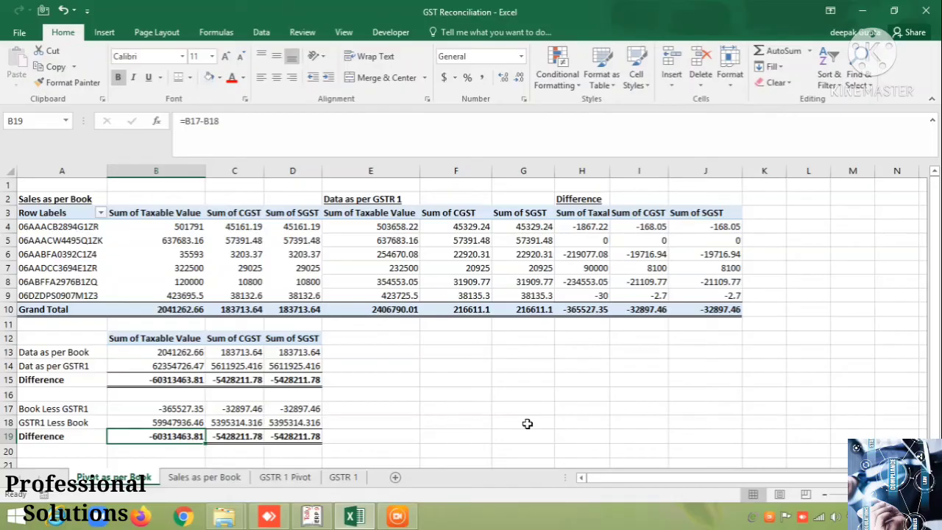
key(Up)
key(Up)
key(Up)
key(Up)
key(Up)
key(Up)
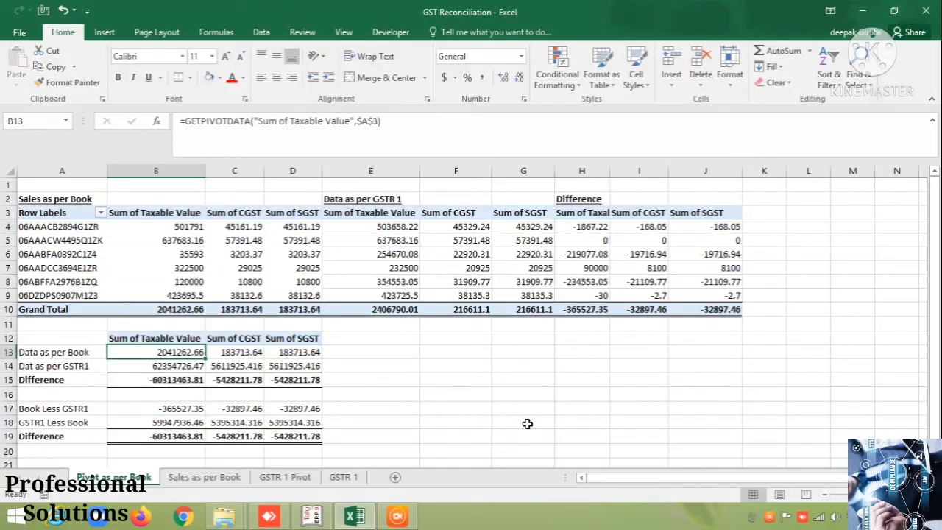
key(Down)
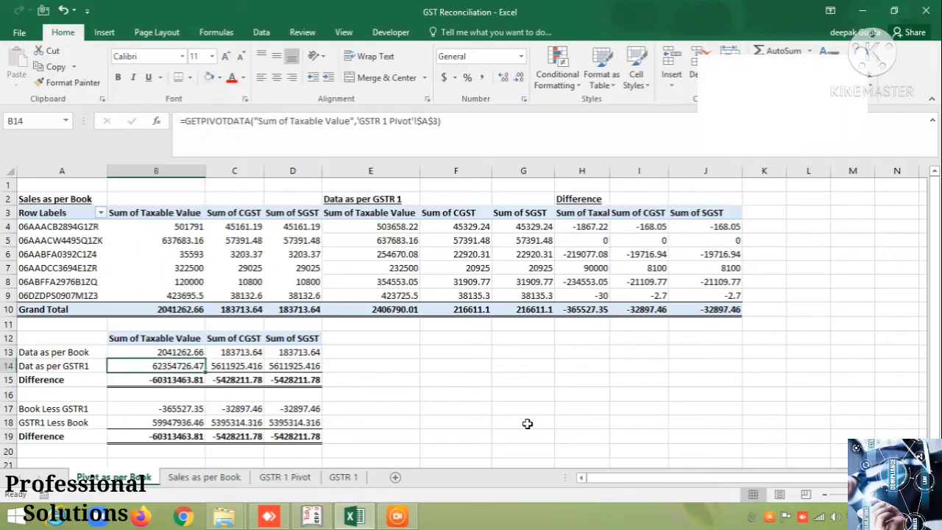
key(Down)
key(Right)
key(Right)
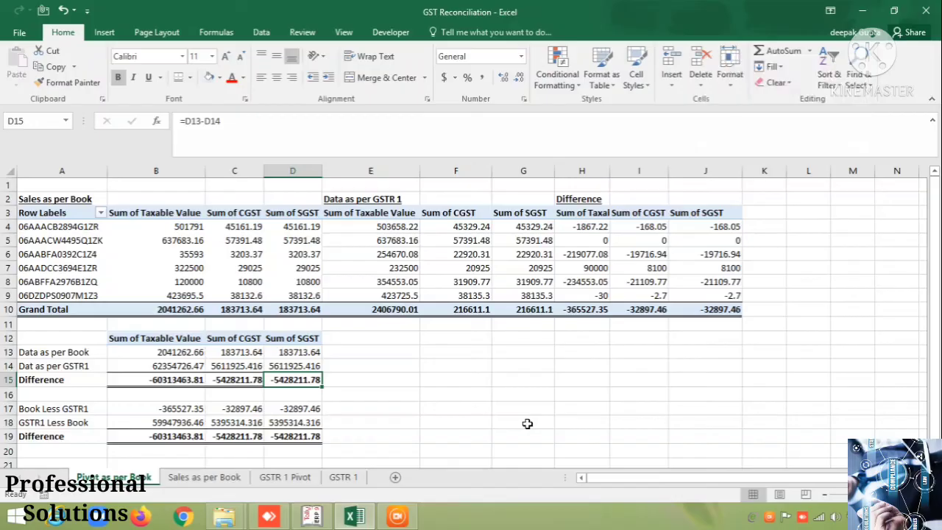
key(Up)
key(Up)
key(Up)
key(Up)
key(Up)
key(Up)
key(Up)
key(Up)
key(Up)
key(Up)
key(Up)
key(Up)
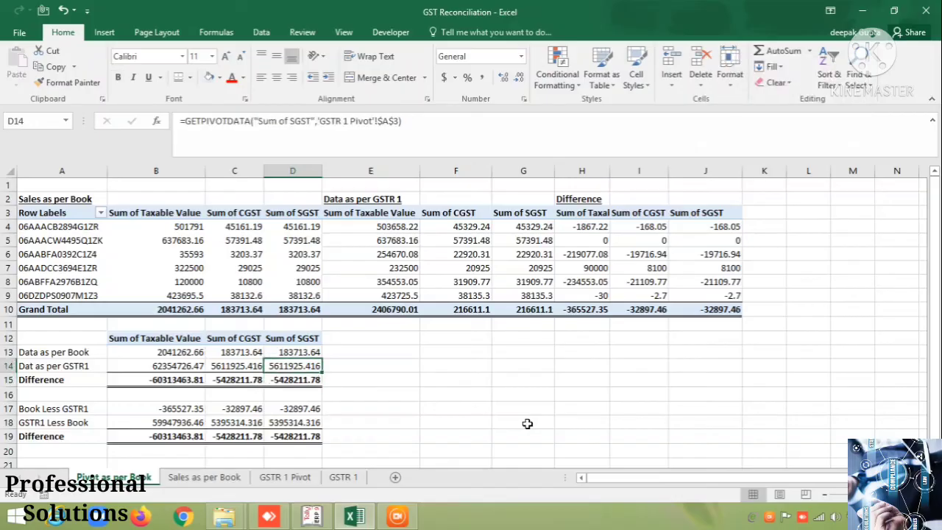
Review the Book Less GSTR1 amounts in row 17 and how they feed the reconciliation summary.
key(Right)
key(Down)
key(Down)
key(Down)
key(Down)
key(Down)
key(Down)
key(Down)
key(Down)
key(Down)
key(Down)
key(Down)
key(Down)
key(Down)
key(Down)
key(Left)
key(Left)
key(Left)
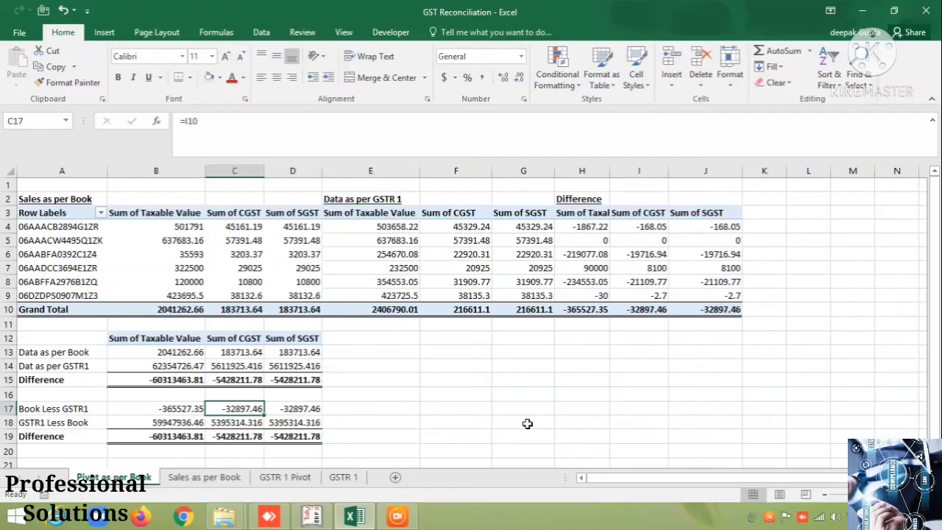
key(Down)
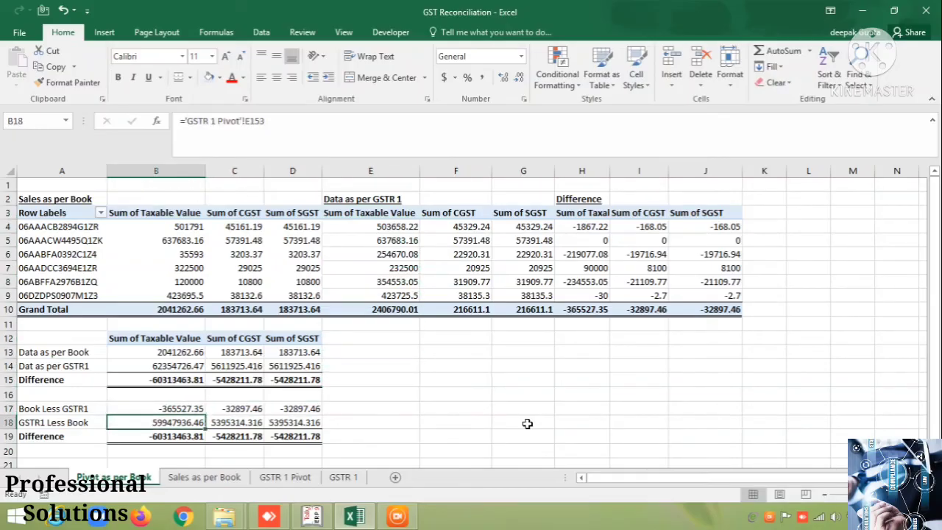
Examine the GSTR1 Less Book amounts in B18:D18 and the resulting differences in B19:D19.
key(Right)
key(Right)
key(Left)
key(Left)
key(Right)
key(Right)
key(Left)
key(Left)
key(Down)
key(Up)
key(Up)
key(Down)
key(Down)
key(Right)
key(Right)
key(Left)
key(Left)
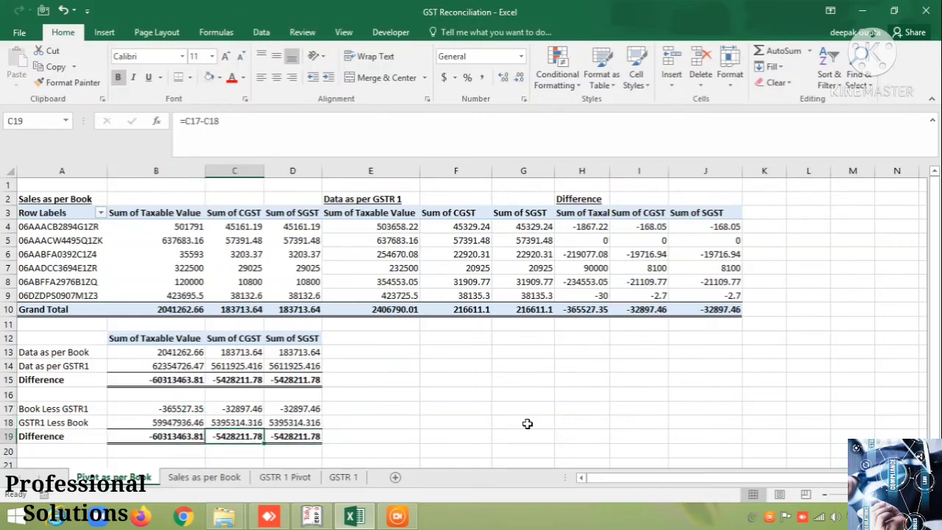
Compare the summary differences in row 15 with the explained differences in row 19.
key(Up)
key(Up)
key(Up)
key(Up)
key(Up)
key(Down)
key(Down)
key(Down)
key(Down)
key(Down)
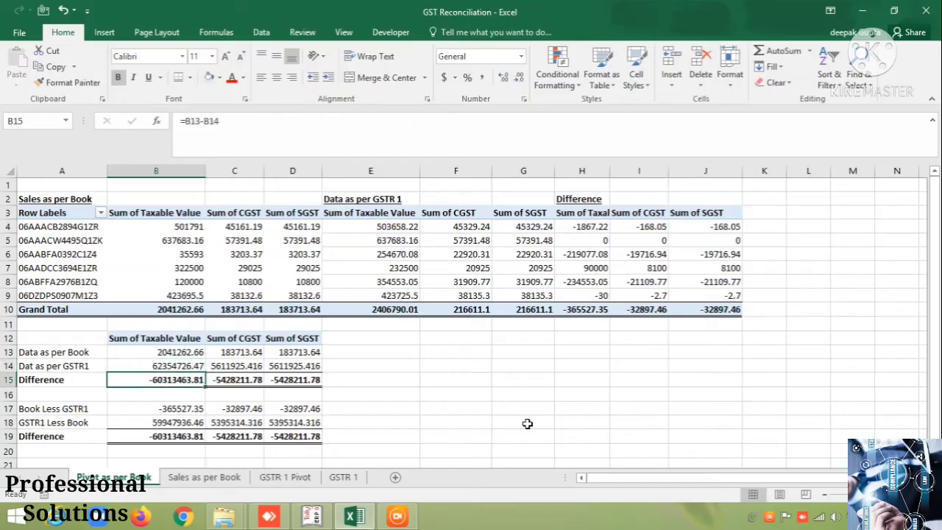
key(Down)
key(Down)
Examine the first GSTIN in row 4 across its book, GSTR 1 and difference columns.
key(Up)
key(Up)
key(Up)
key(Up)
key(Up)
key(Up)
key(Up)
key(Up)
key(Up)
key(Up)
key(Up)
key(Up)
key(Up)
key(Up)
key(Up)
key(Up)
key(Up)
key(Up)
key(Up)
key(Up)
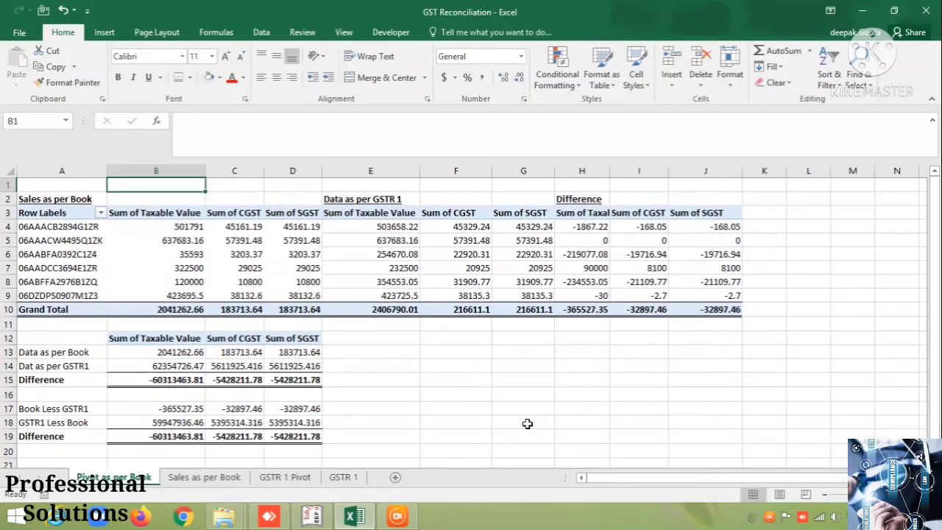
key(Down)
key(Down)
key(Down)
key(Down)
key(Right)
key(Right)
key(Right)
key(Right)
key(Right)
key(Right)
key(Right)
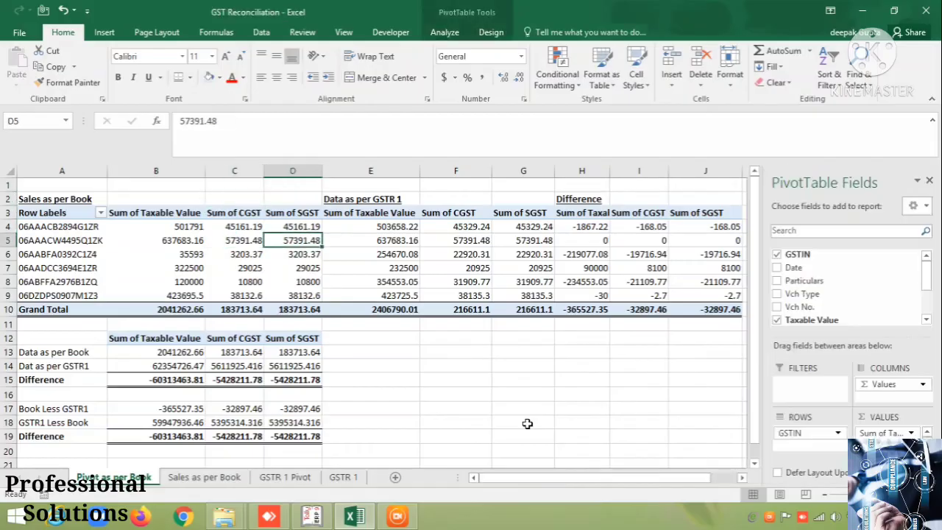
key(Up)
key(Left)
key(Left)
key(Left)
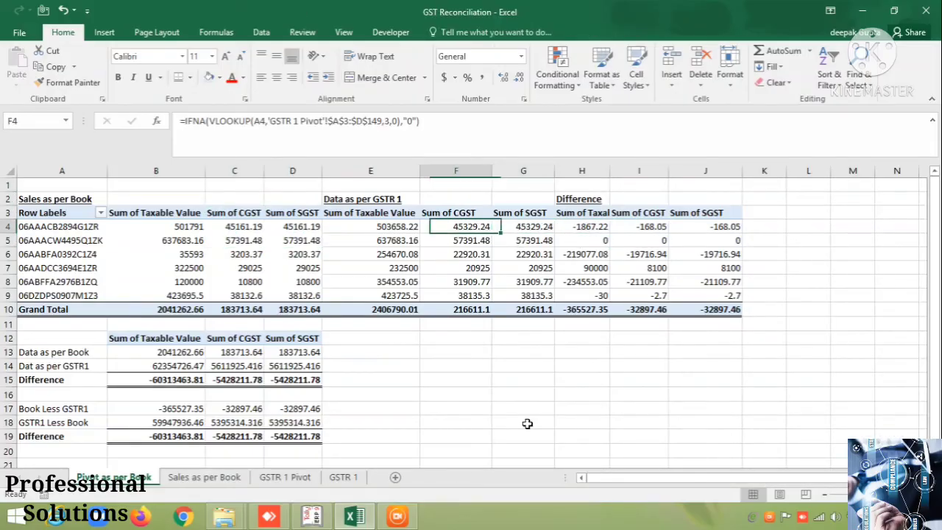
key(Left)
key(Left)
key(Left)
key(Left)
key(Left)
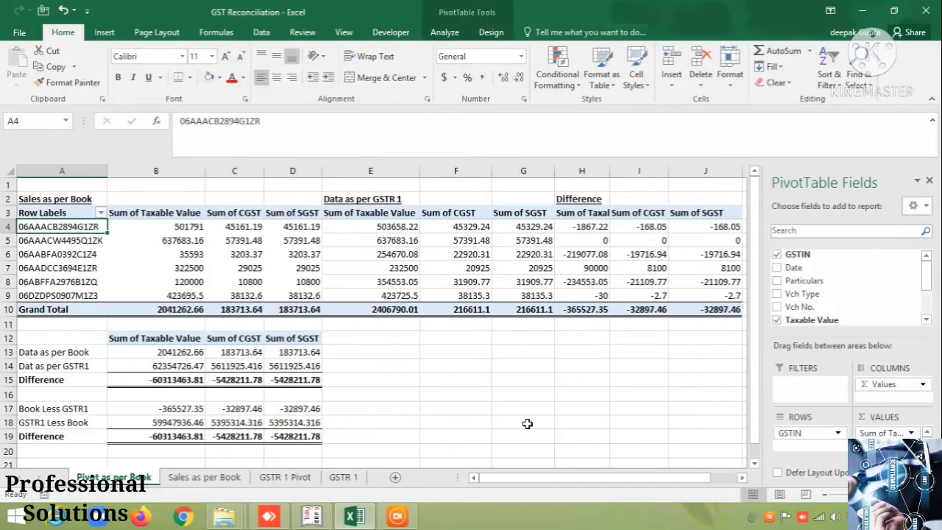
key(Right)
key(Right)
key(Right)
key(Right)
key(Right)
key(Right)
key(Right)
key(Right)
key(Right)
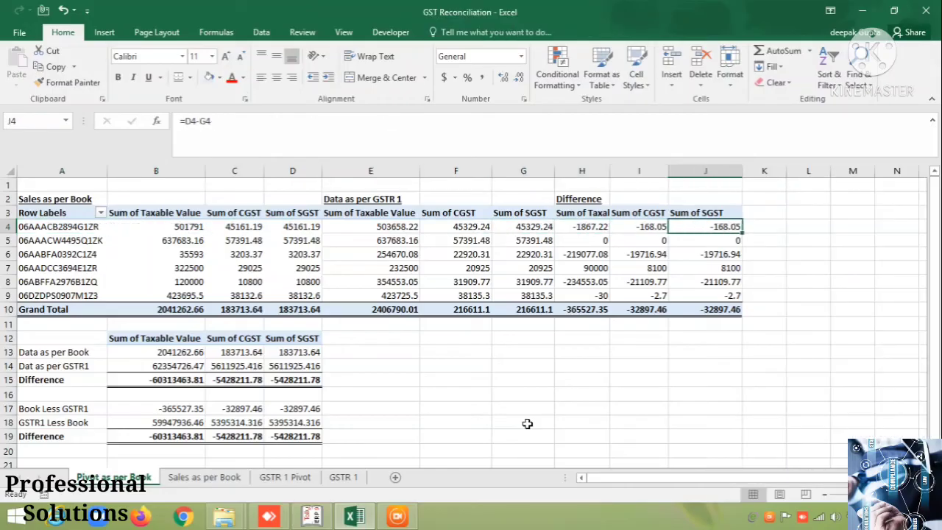
Compare the book and GSTR 1 figures of the GSTIN in row 6 with its differences.
key(Down)
key(Down)
key(Left)
key(Left)
key(Left)
key(Left)
key(Left)
key(Left)
key(Left)
key(Left)
key(Left)
key(Right)
key(Right)
key(Right)
key(Right)
key(Right)
key(Right)
key(Right)
key(Right)
key(Right)
key(Down)
key(Down)
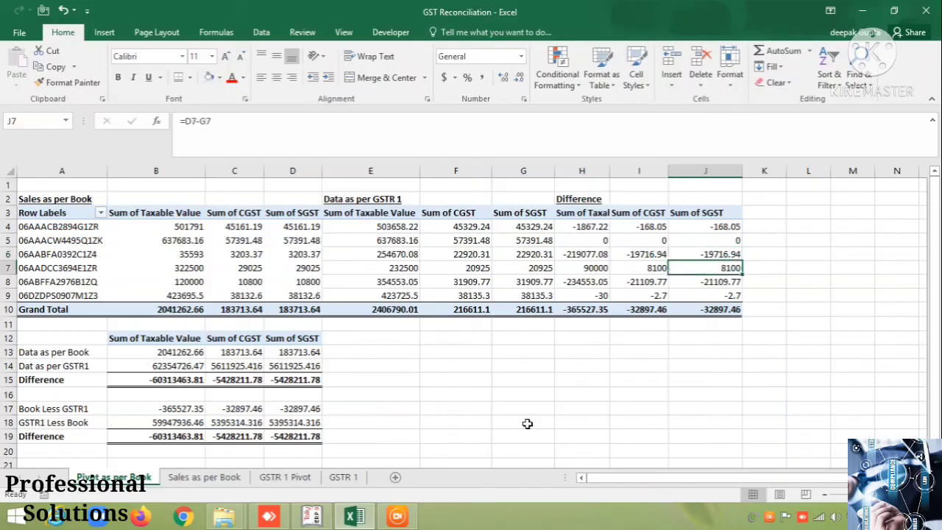
Review the GSTIN-wise taxable value and CGST differences in columns H and I, from row 5 to row 9.
key(Up)
key(Left)
key(Down)
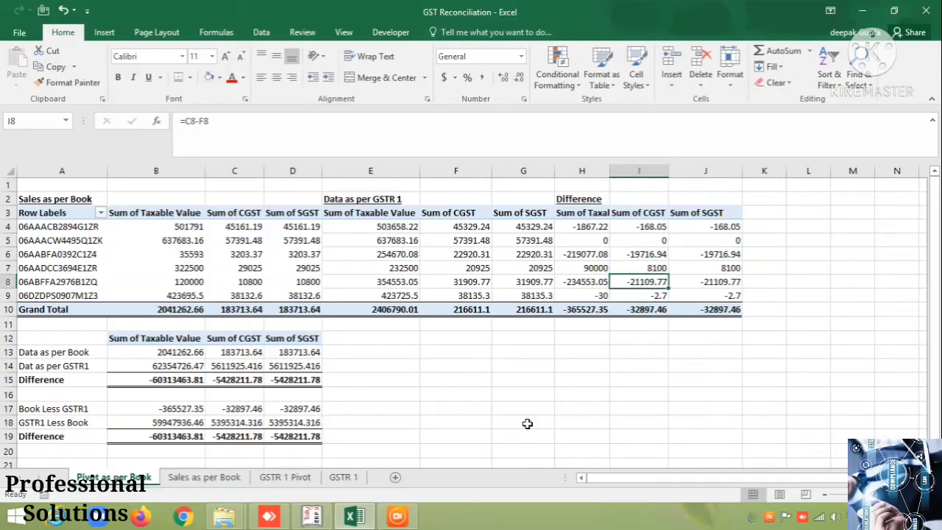
key(Left)
key(Down)
key(Up)
key(Up)
key(Up)
key(Up)
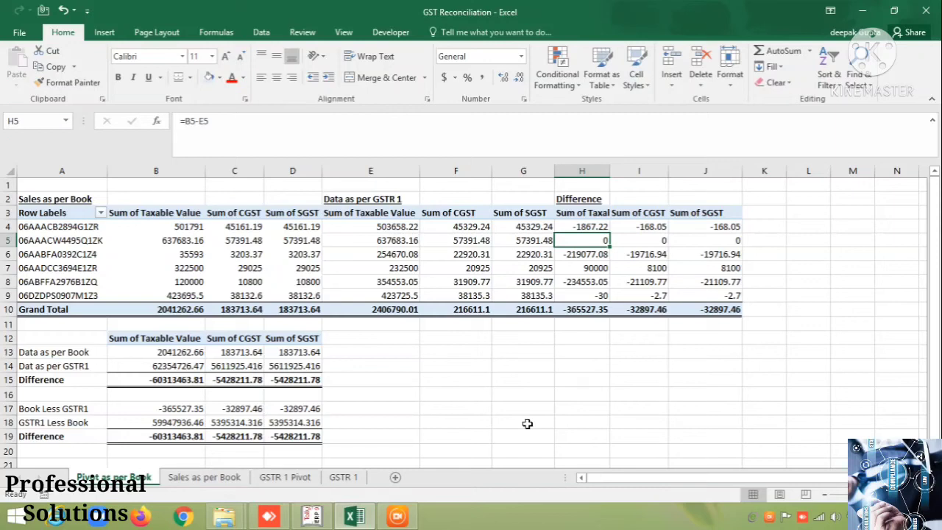
Check the GSTIN in row 5 by comparing its book figures, GSTR 1 figures and differences.
key(Left)
key(Left)
key(Left)
key(Left)
key(Left)
key(Left)
key(Left)
key(Right)
key(Right)
key(Right)
key(Right)
key(Right)
key(Right)
key(Right)
key(Right)
key(Right)
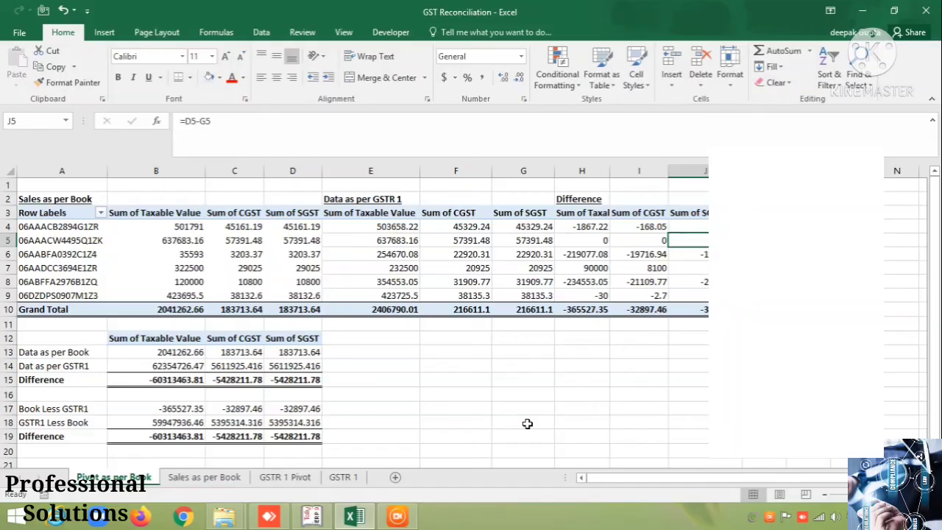
Examine the GSTIN as per Book column on the GSTR 1 Pivot sheet, from row 144 up to the header, ending at row 5.
click(296, 476)
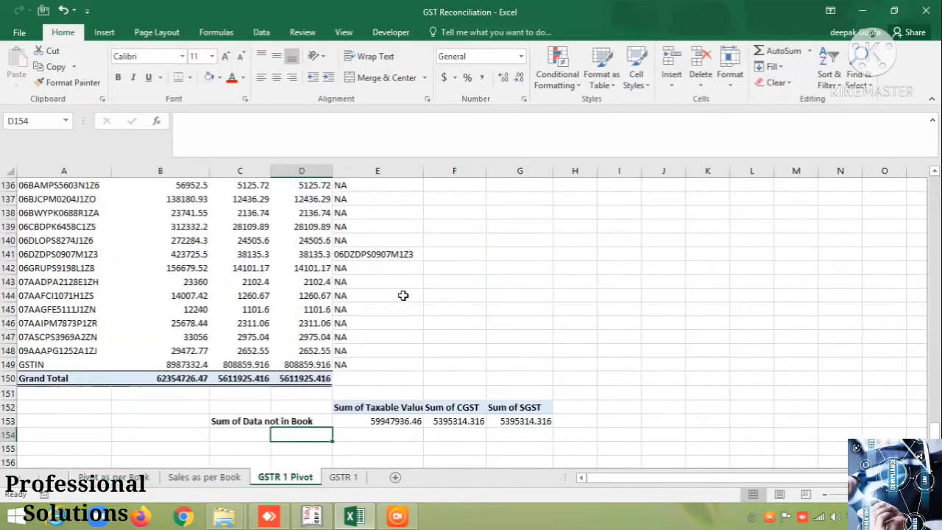
click(404, 295)
key(Up)
key(Up)
key(Up)
key(Up)
key(Up)
key(Up)
key(Up)
key(Up)
key(Up)
key(Up)
key(Up)
key(Up)
key(Up)
key(Up)
key(Up)
key(Up)
key(Up)
key(Up)
key(Up)
key(Up)
key(Up)
key(Up)
key(Up)
key(Up)
key(Up)
key(Up)
key(Up)
key(Up)
key(Up)
key(Up)
key(Up)
key(Up)
key(Up)
key(Up)
key(Up)
key(Up)
key(Up)
key(Up)
key(Up)
key(Up)
key(Up)
key(Up)
key(Up)
key(Up)
key(Up)
key(Up)
key(Up)
key(Up)
key(Up)
key(Up)
key(Up)
key(Up)
key(Up)
key(Up)
key(Up)
key(Up)
key(Up)
key(Up)
key(Up)
key(Up)
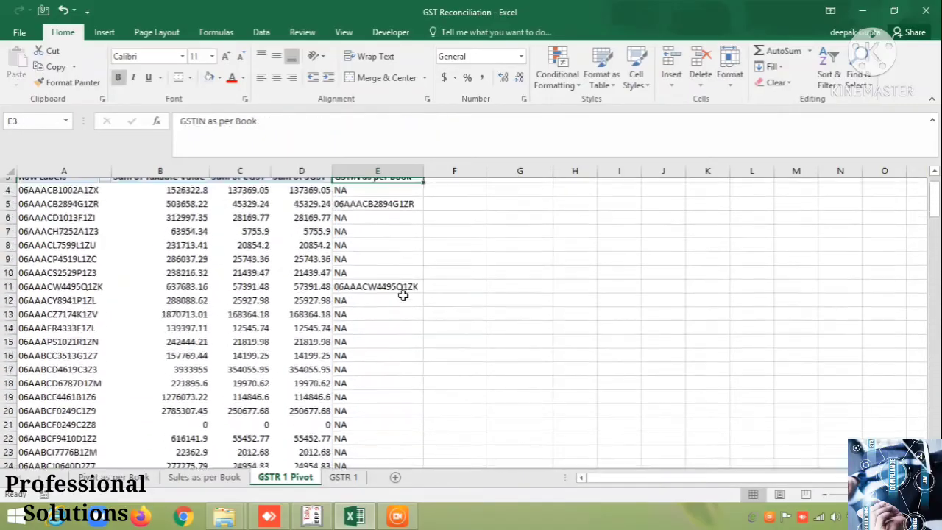
key(Down)
key(Down)
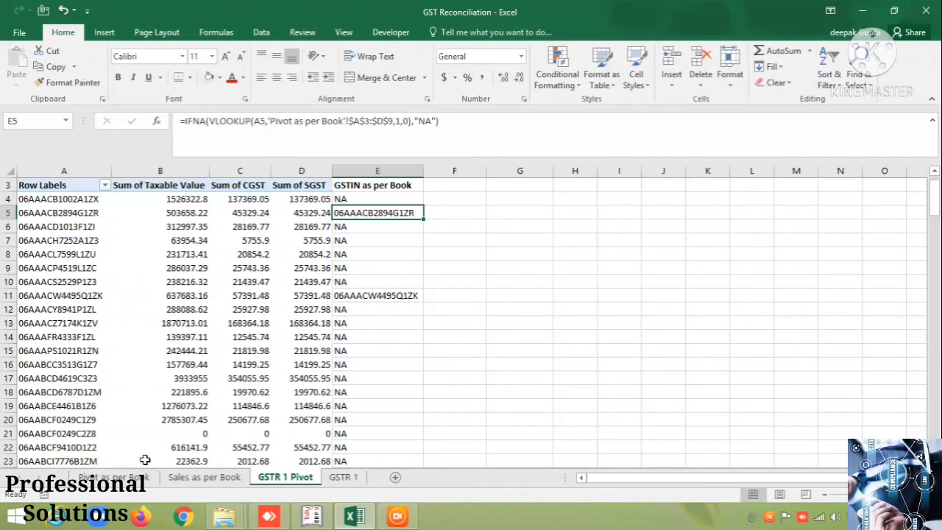
Return to the Pivot as per Book sheet and select the empty cell G15 to view the reconciliation summary.
click(113, 477)
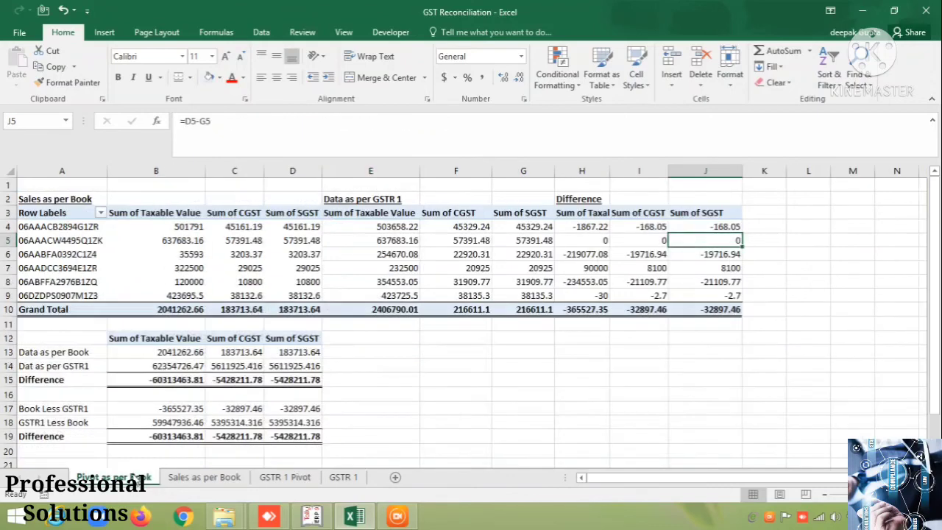
click(517, 384)
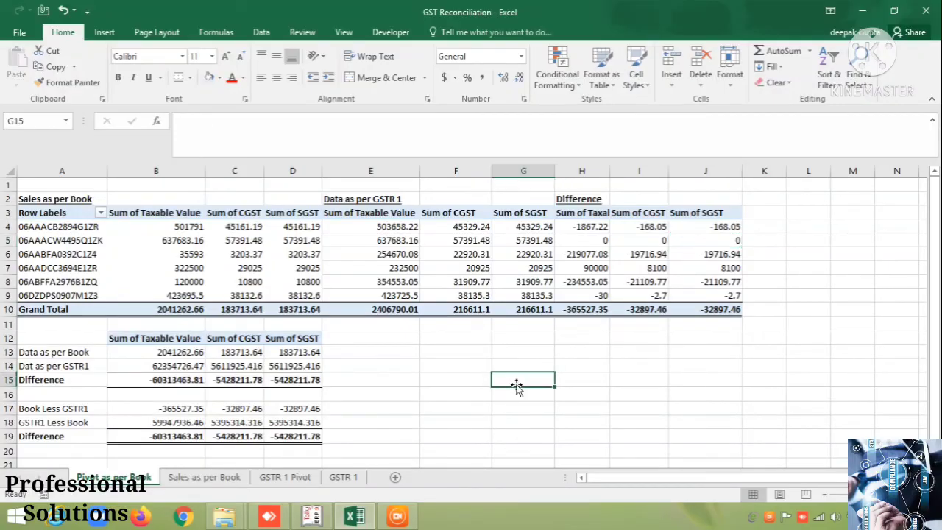